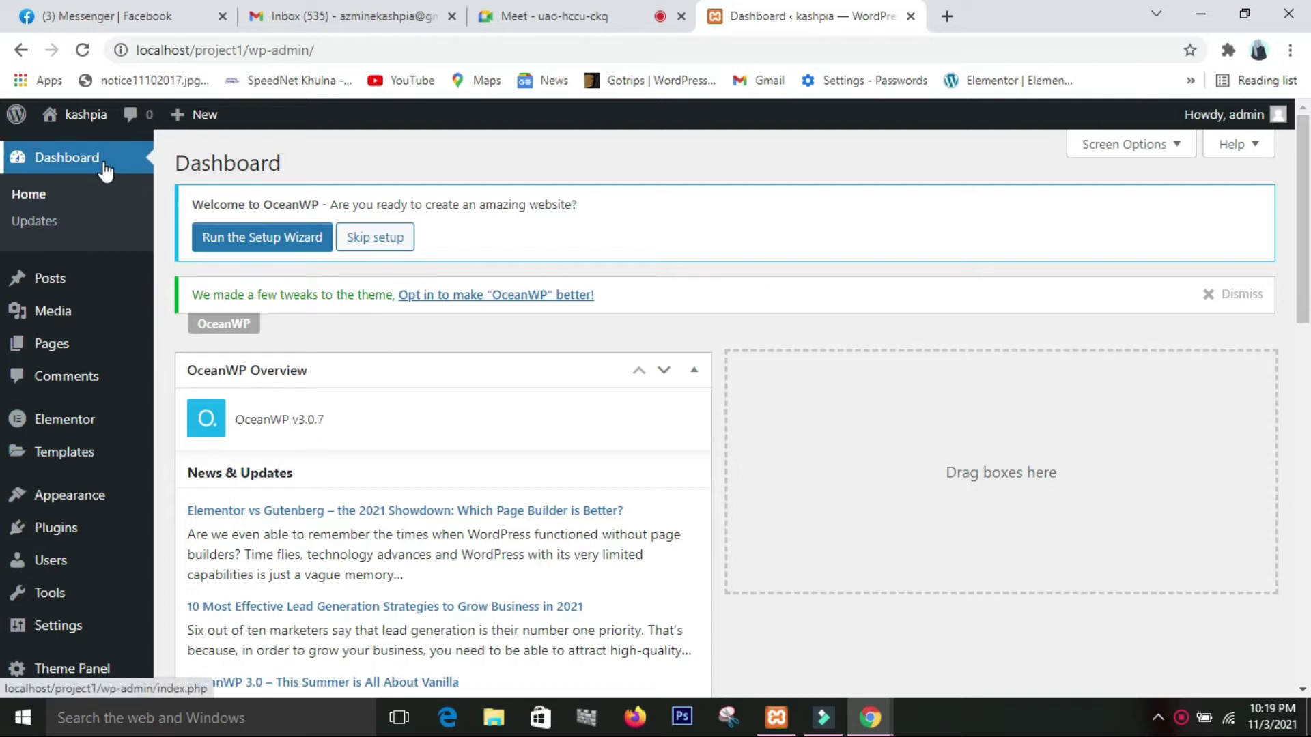
# Open the live kashpia site in a new browser tab and examine its header navigation.
pyautogui.moveTo(103, 113)
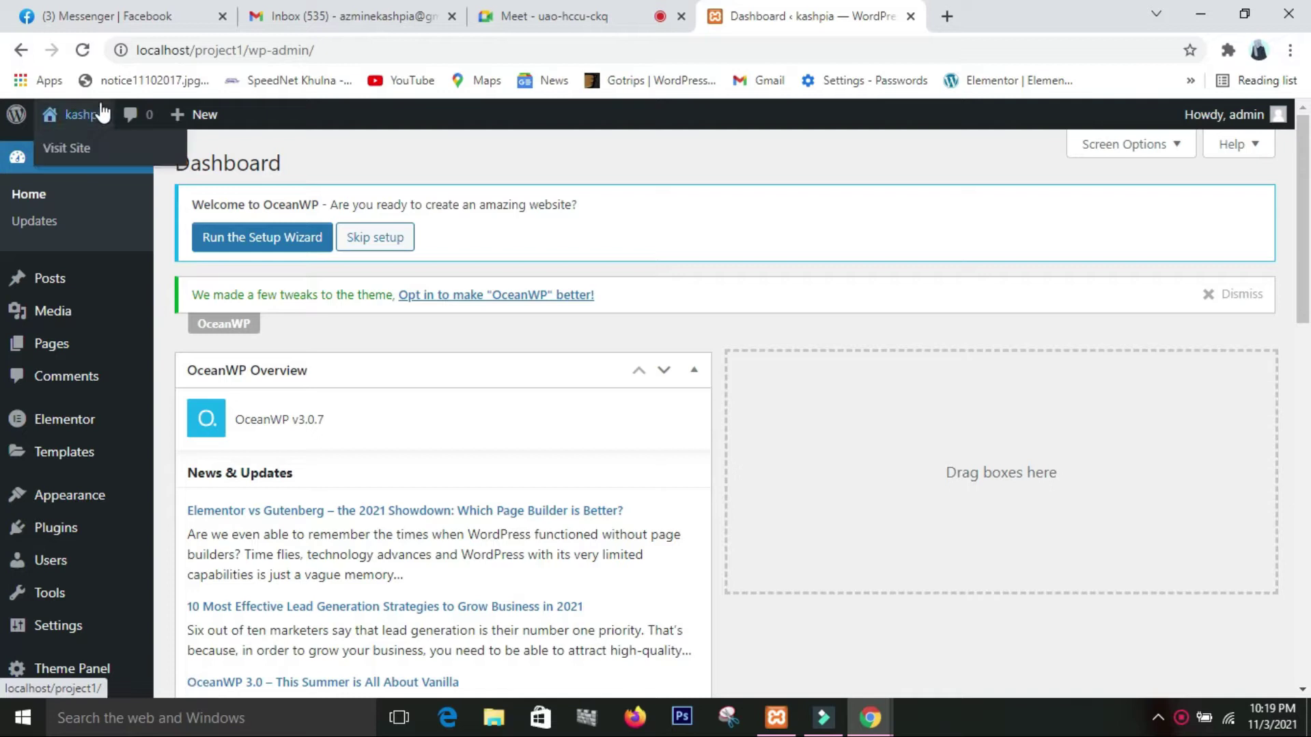
pyautogui.rightClick(75, 148)
pyautogui.click(140, 161)
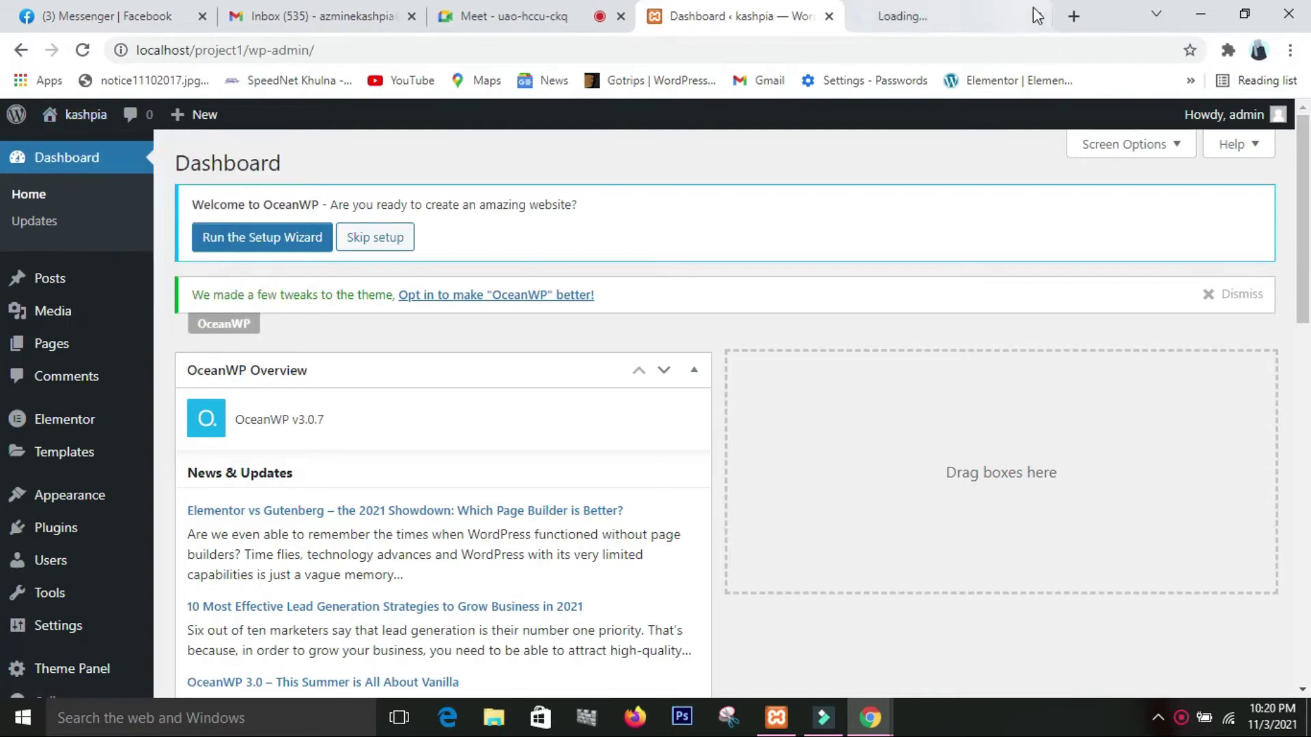
pyautogui.click(985, 16)
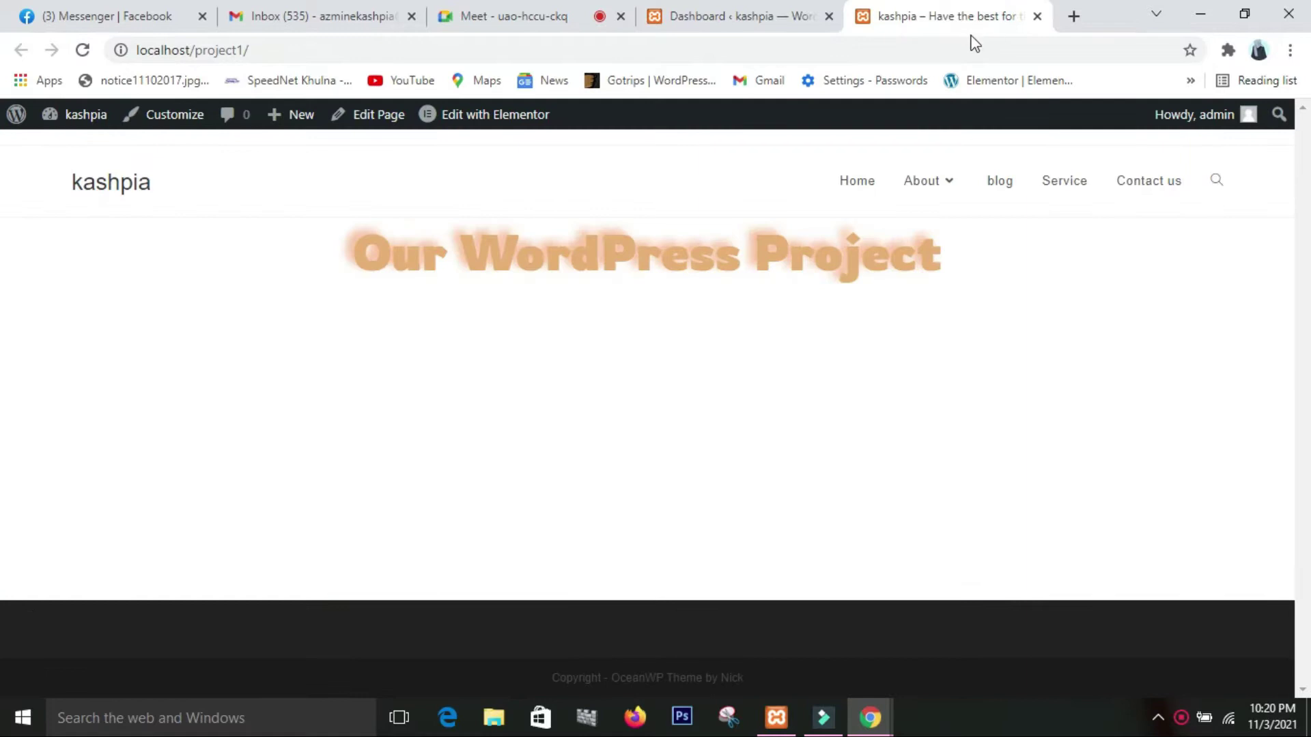
pyautogui.moveTo(941, 208)
# From the WordPress dashboard, open the list of all pages in a new tab and review the existing pages.
pyautogui.click(746, 14)
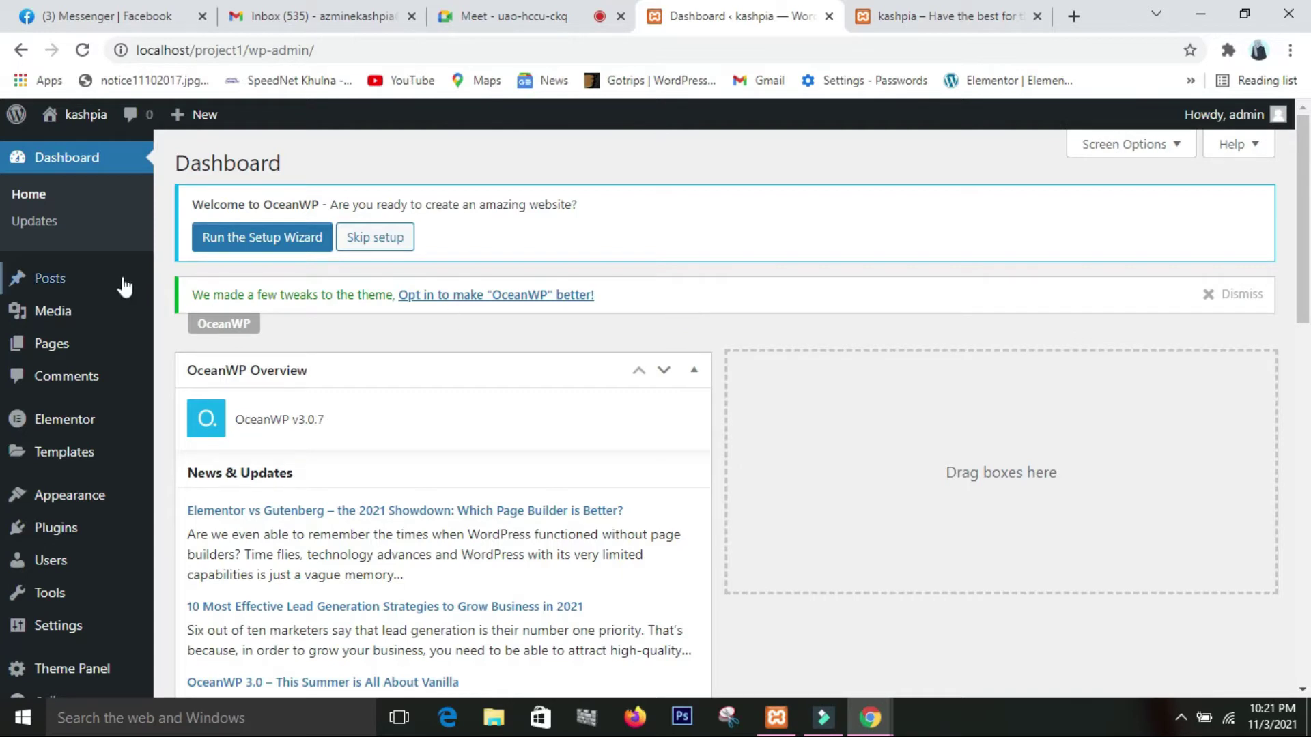
pyautogui.moveTo(59, 342)
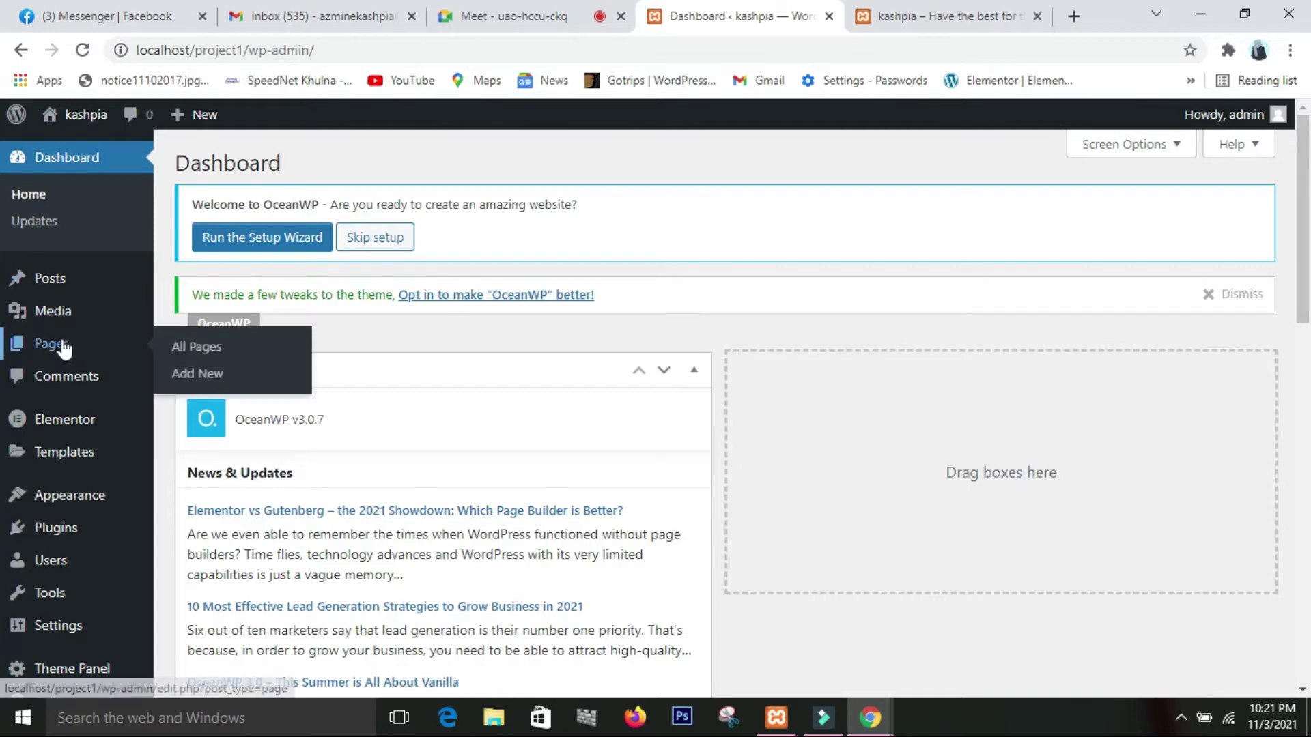
pyautogui.rightClick(161, 350)
pyautogui.click(239, 363)
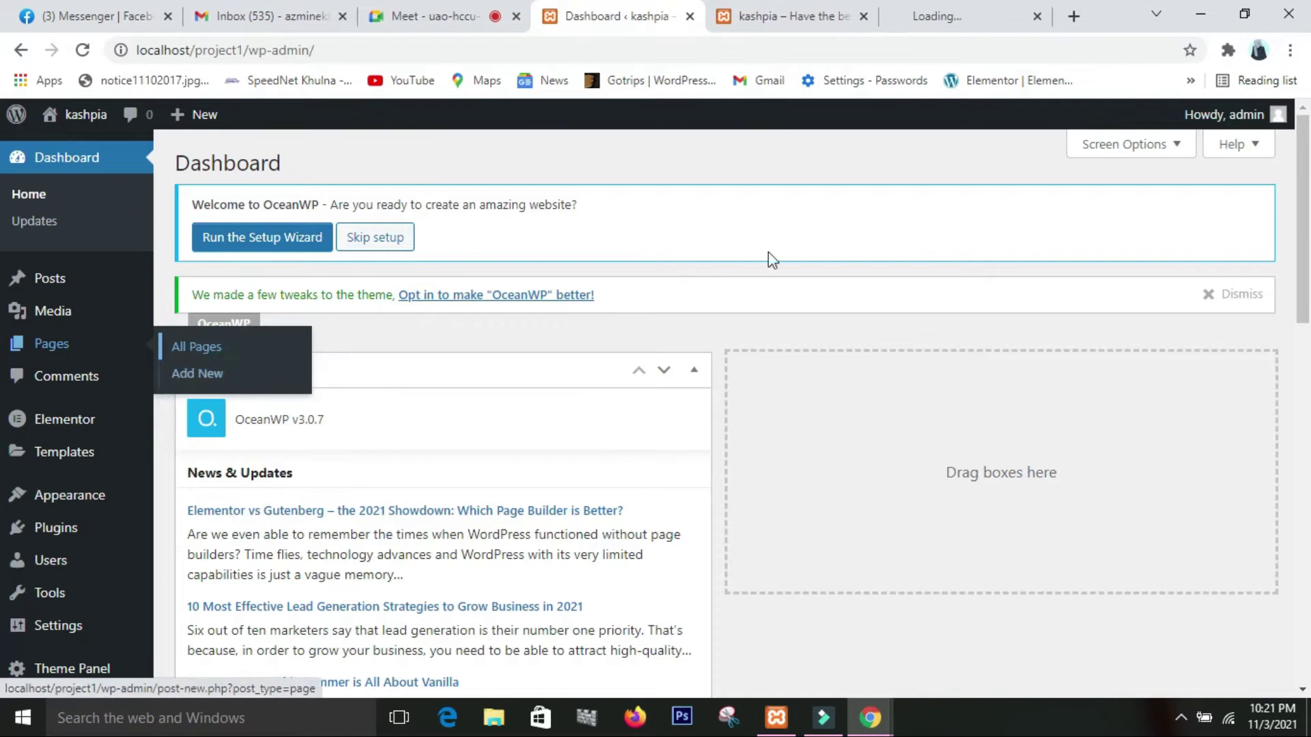
pyautogui.click(943, 28)
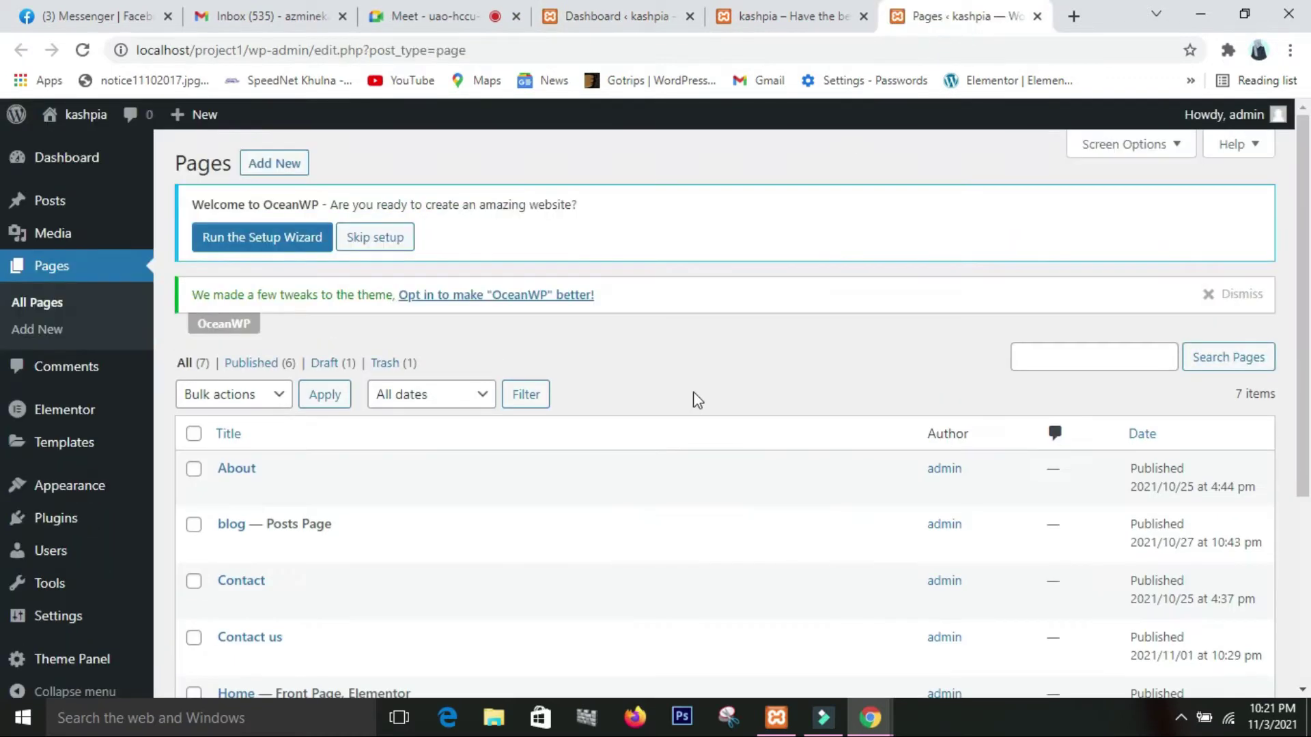
pyautogui.scroll(-4, 690, 401)
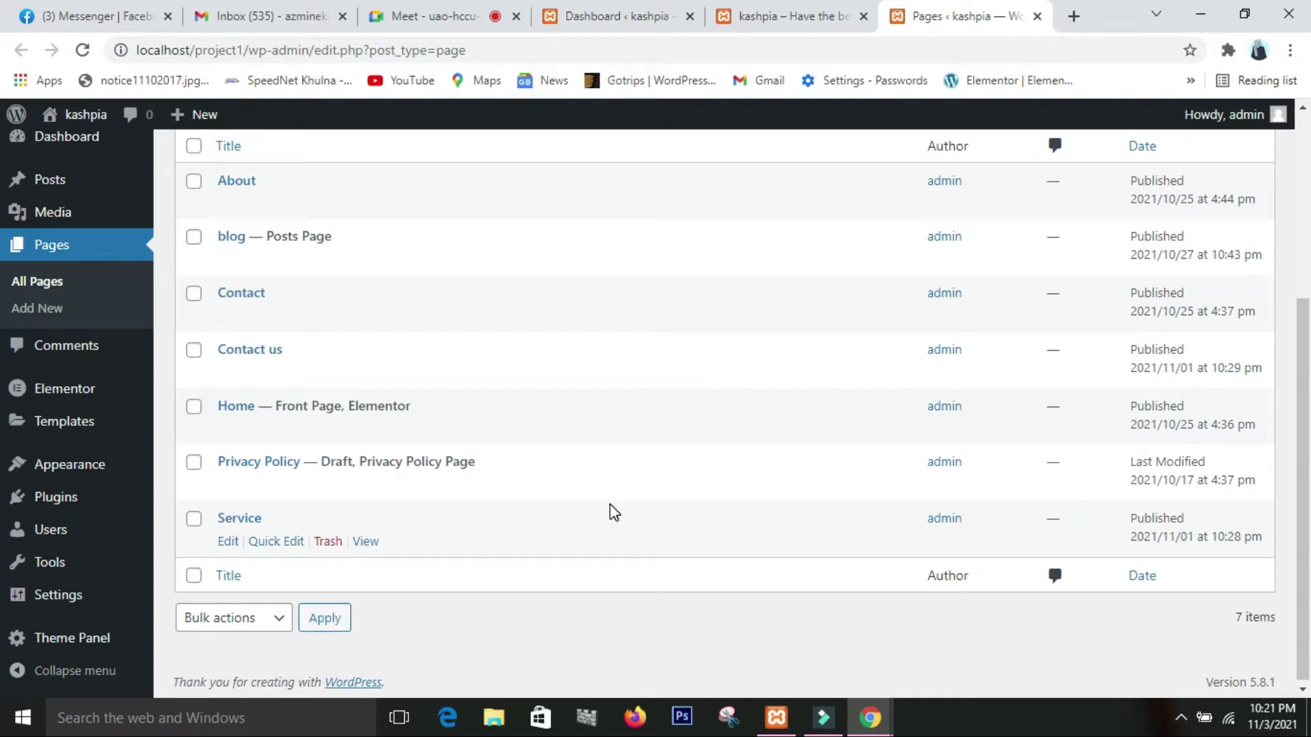
# Open the WordPress Menus editor in a new browser tab and switch to it.
pyautogui.moveTo(102, 473)
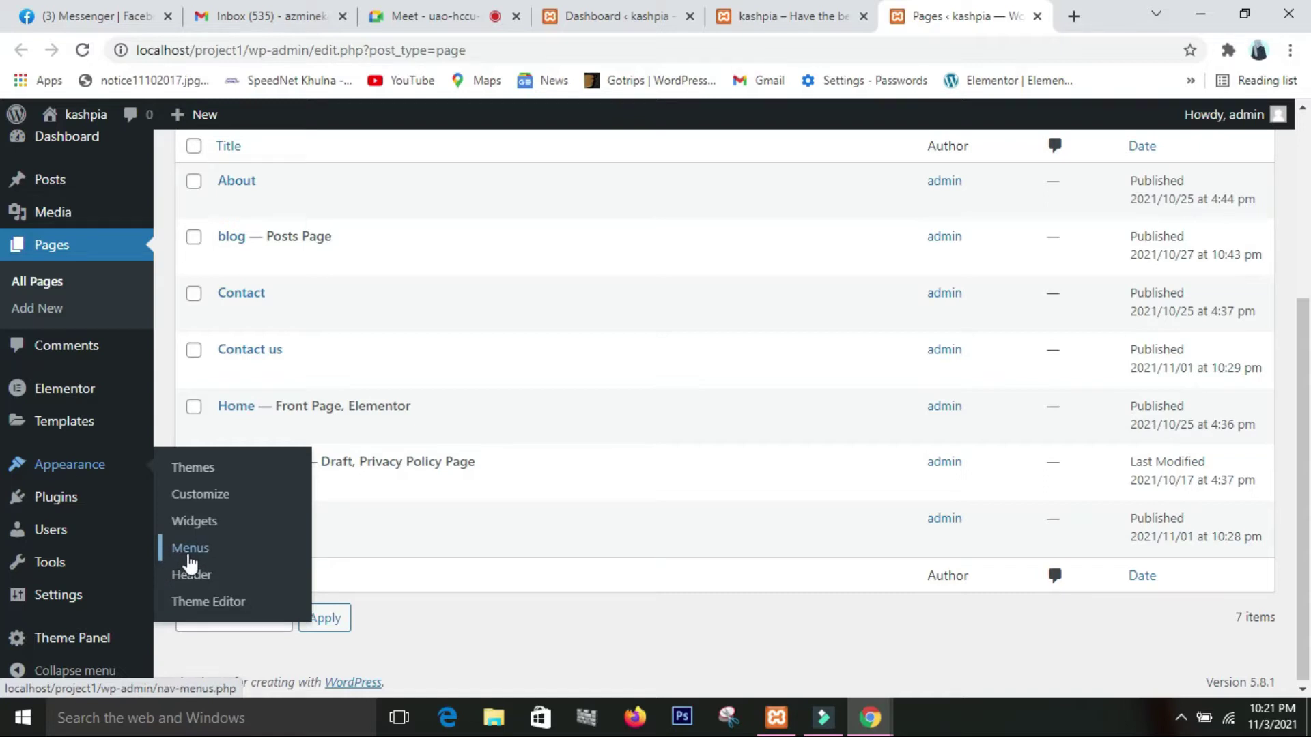
pyautogui.rightClick(190, 557)
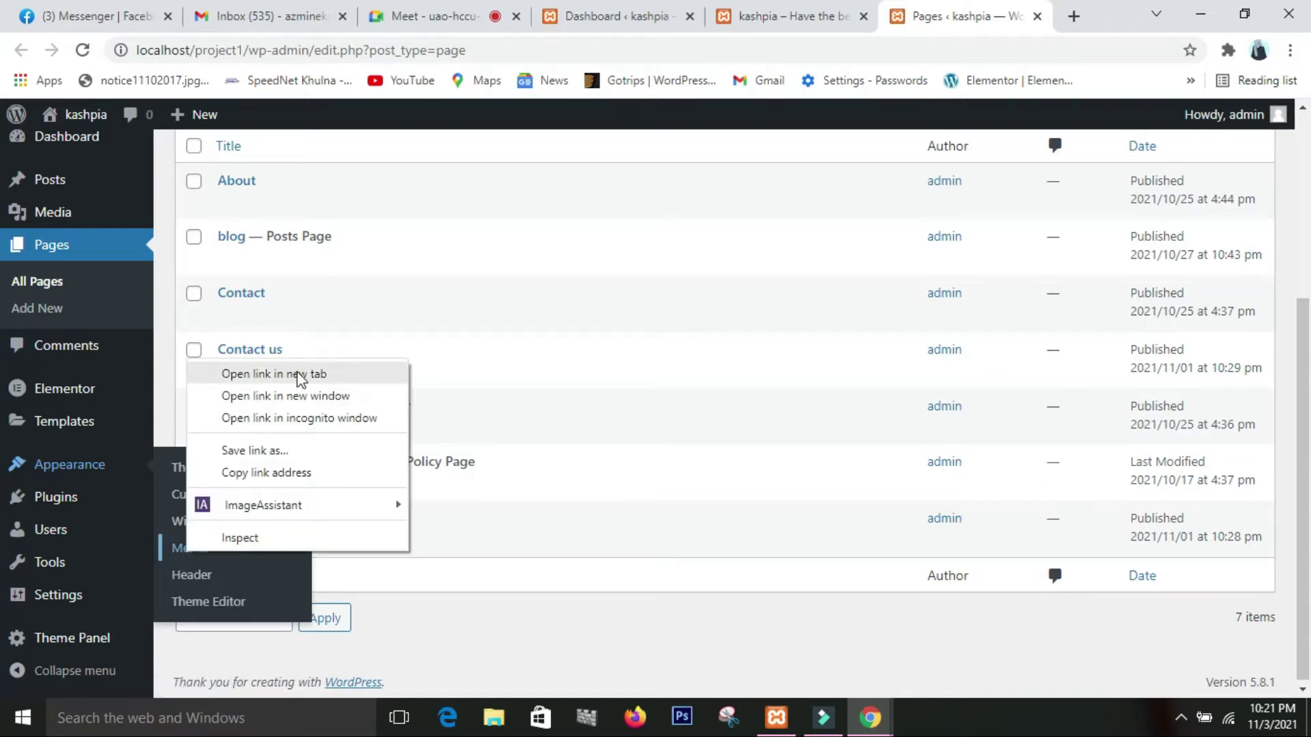
pyautogui.click(297, 375)
pyautogui.click(940, 17)
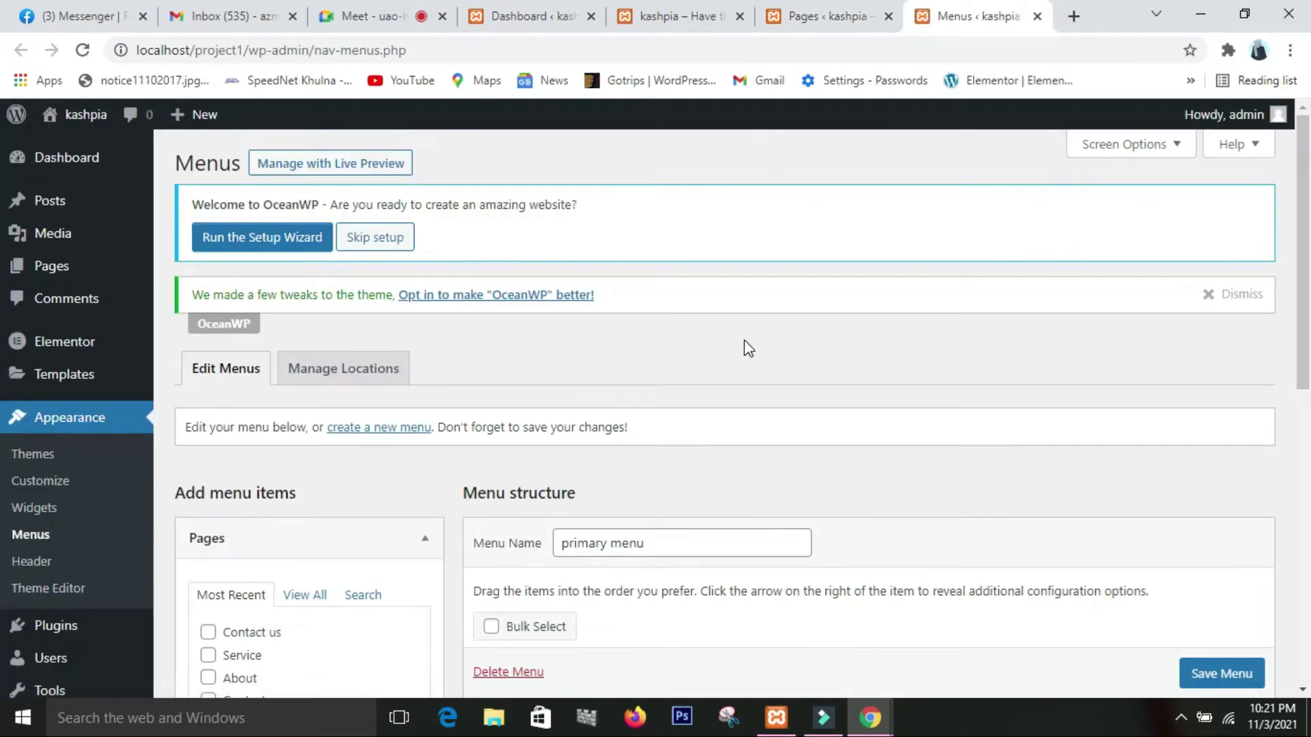
pyautogui.scroll(-1, 744, 338)
# Admit the waiting participant to the Google Meet call and return to the WordPress menu editor.
pyautogui.click(354, 19)
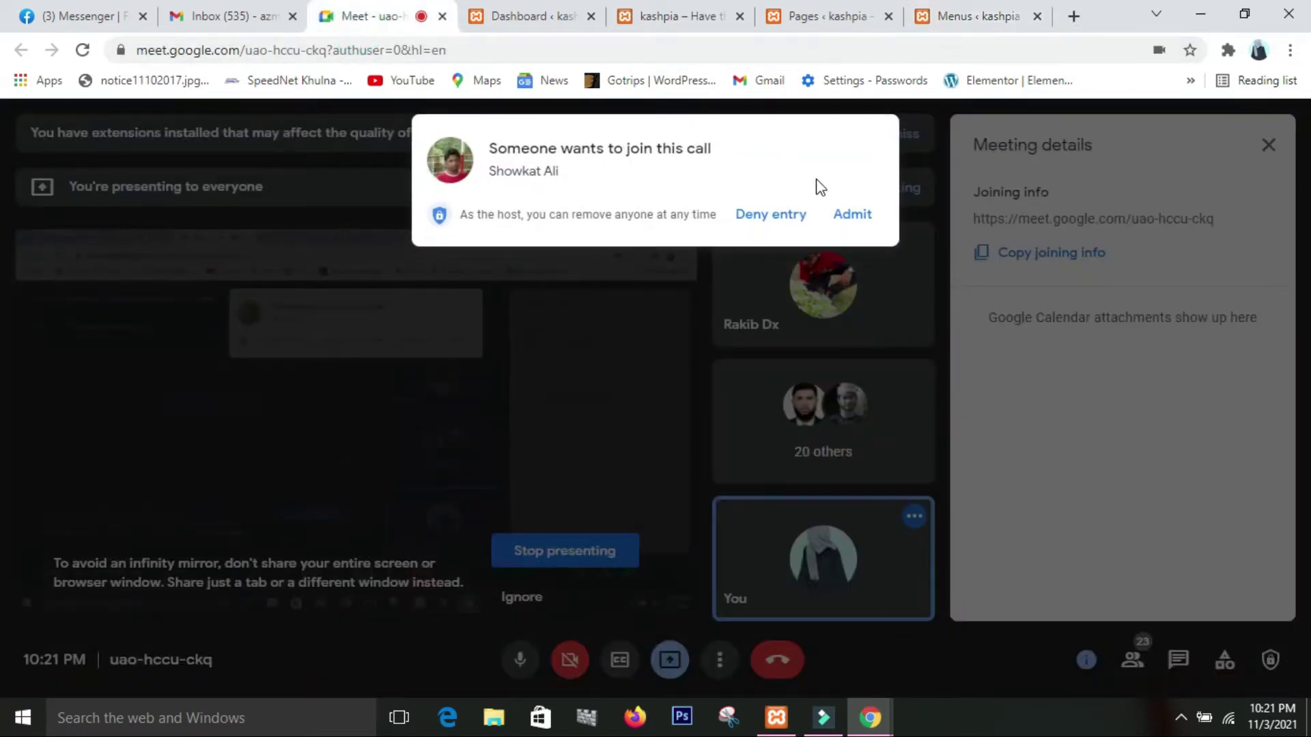
pyautogui.click(850, 211)
pyautogui.click(943, 19)
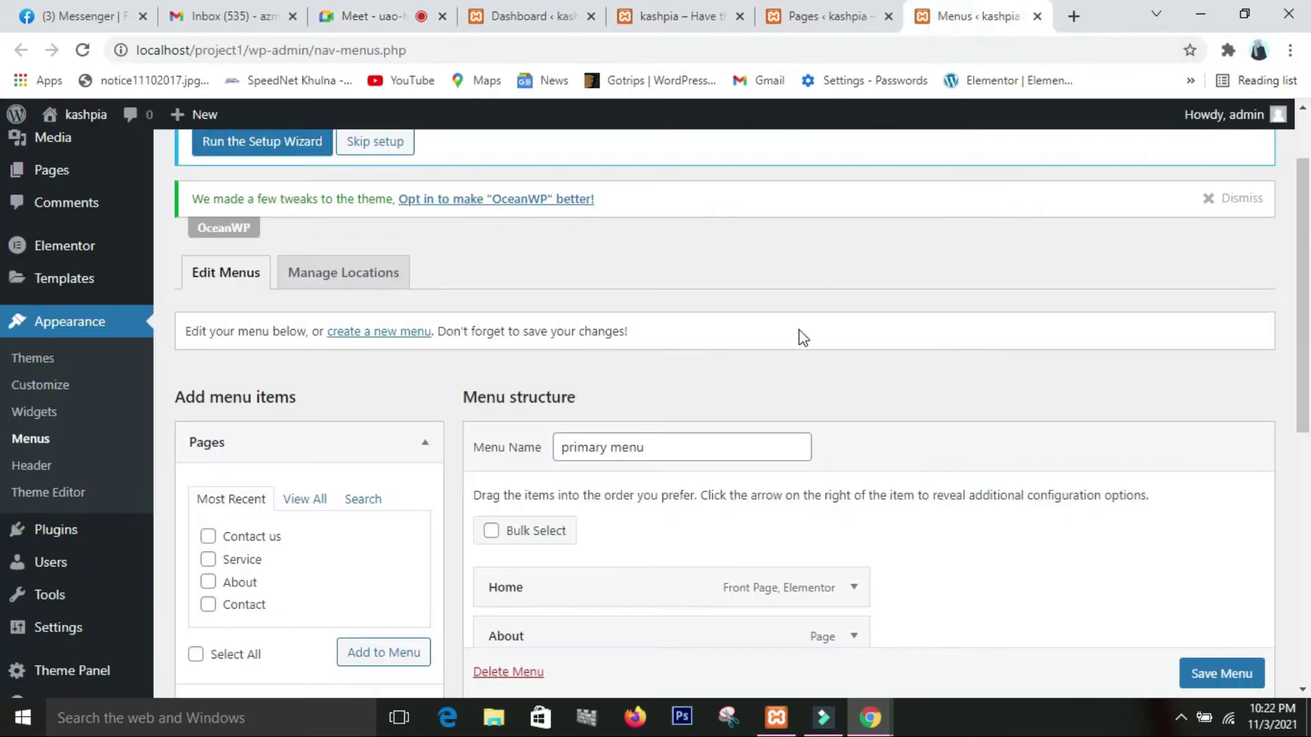
# Examine the structure of the existing primary menu and the pages available to add to it.
pyautogui.scroll(-5, 798, 336)
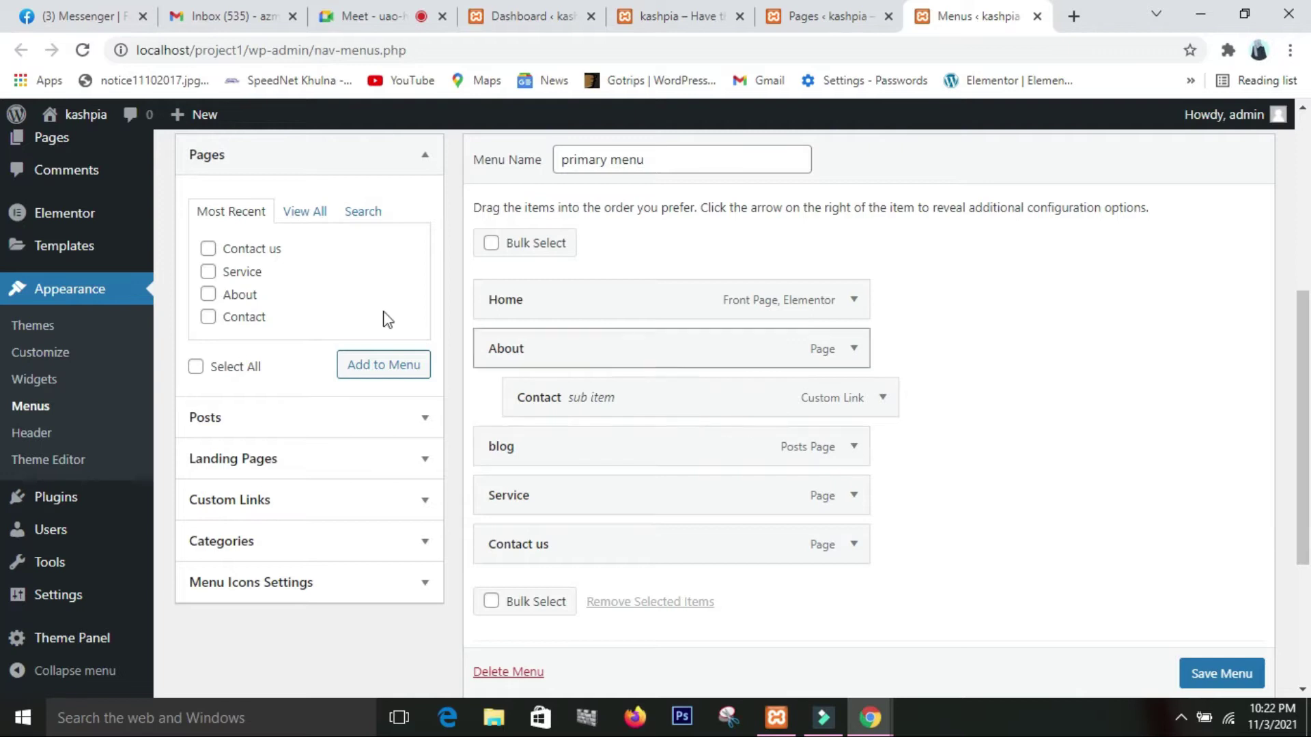
pyautogui.scroll(4, 380, 316)
pyautogui.scroll(-2, 383, 314)
pyautogui.scroll(-2, 382, 309)
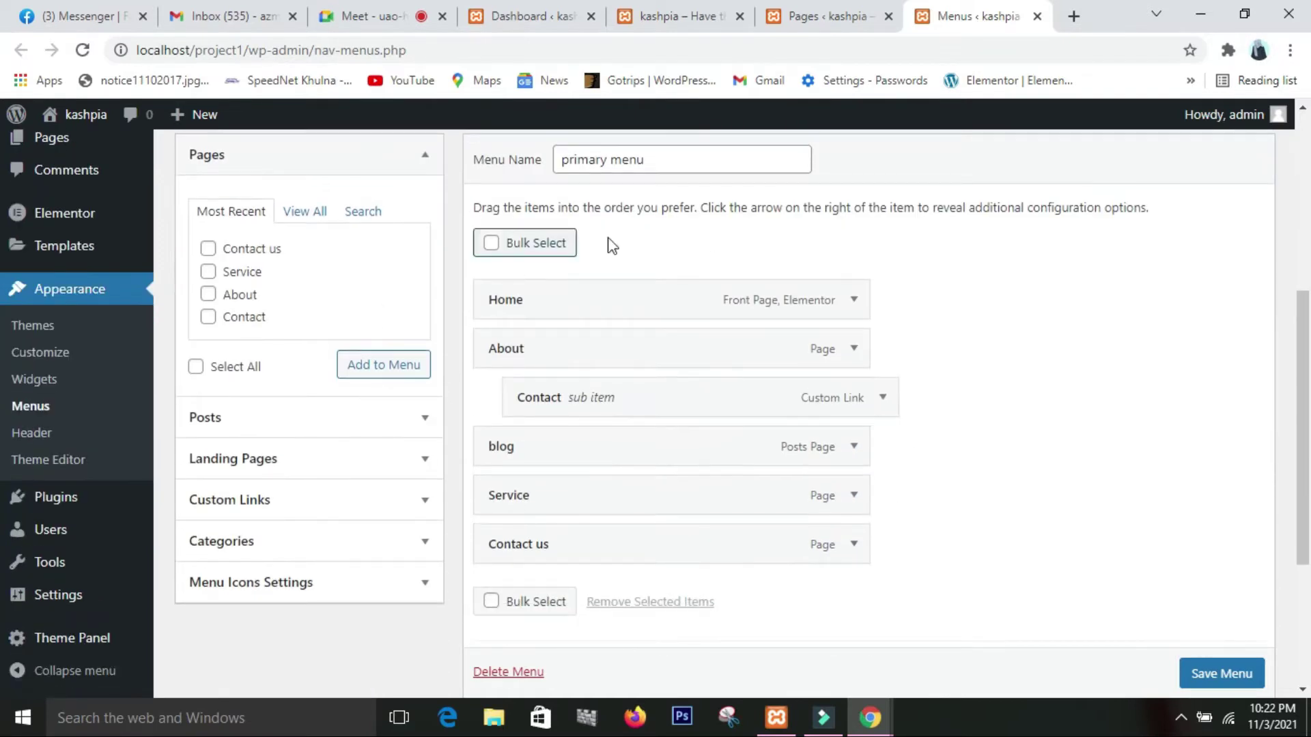
pyautogui.scroll(1, 614, 273)
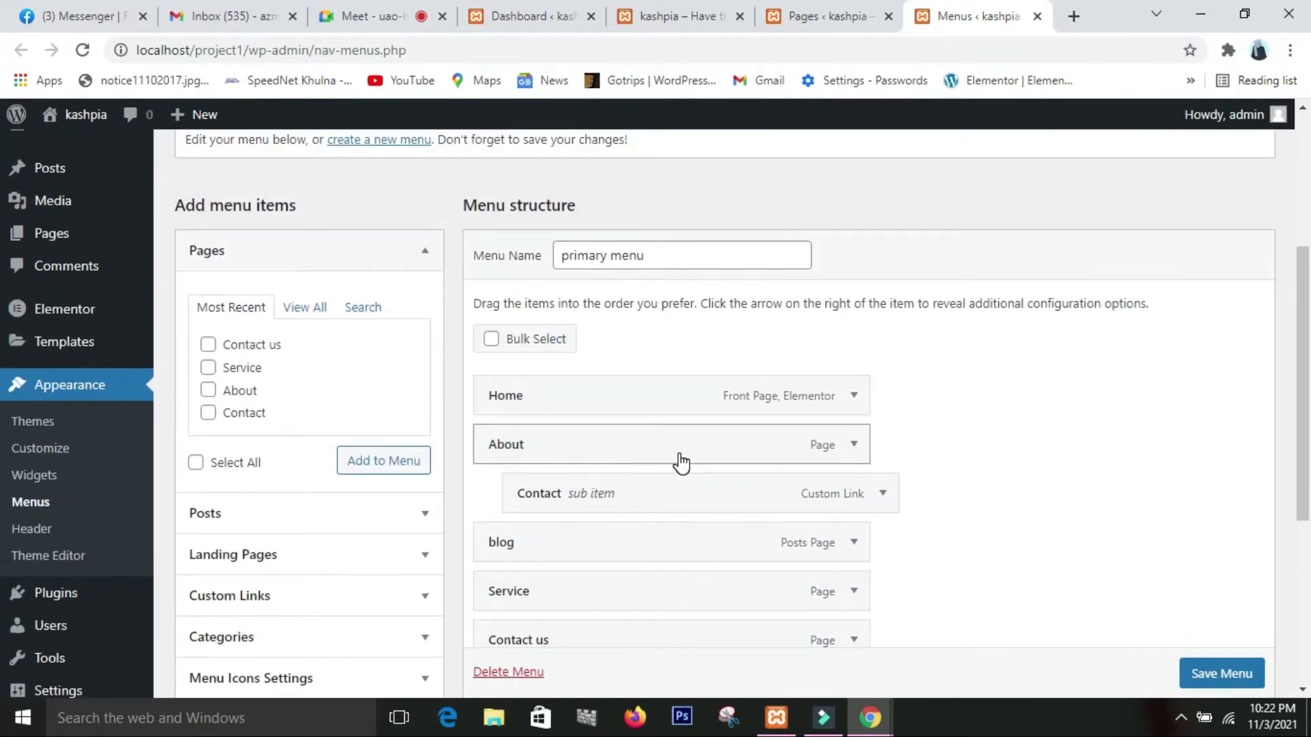
pyautogui.scroll(3, 679, 460)
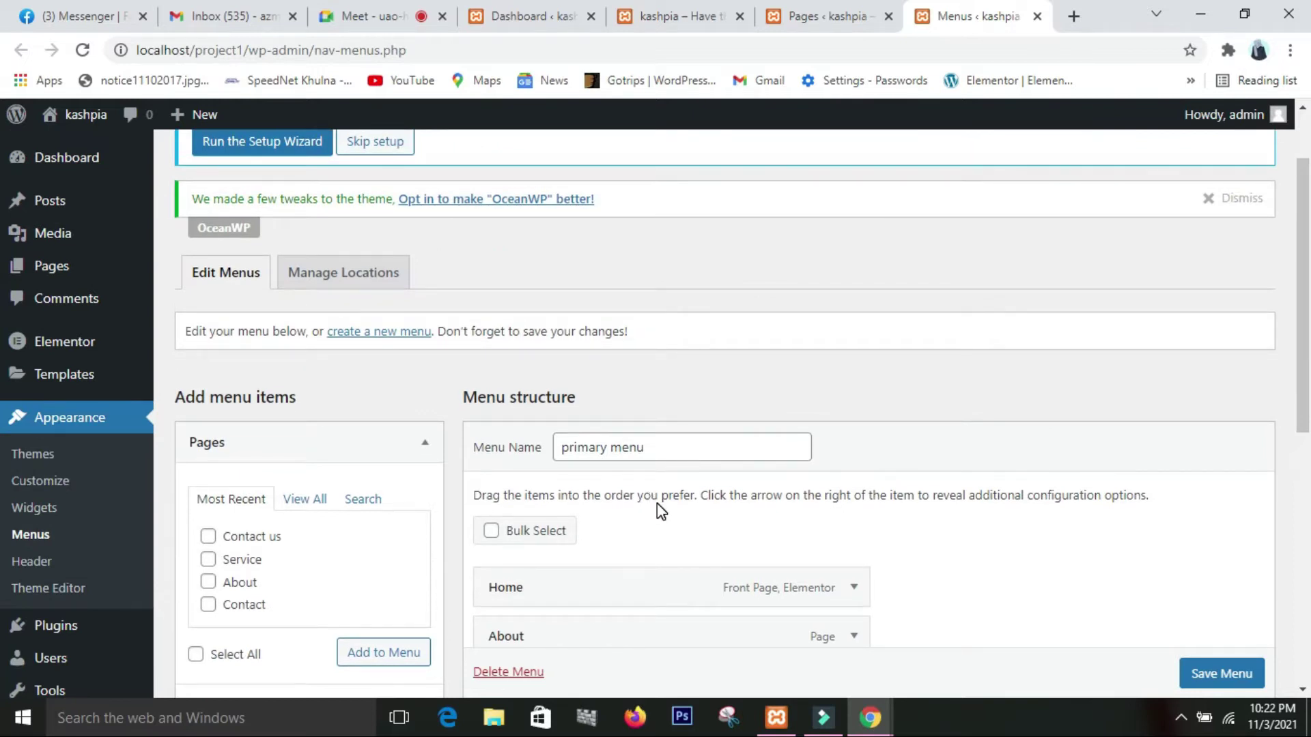
pyautogui.scroll(-2, 656, 503)
pyautogui.scroll(-3, 656, 504)
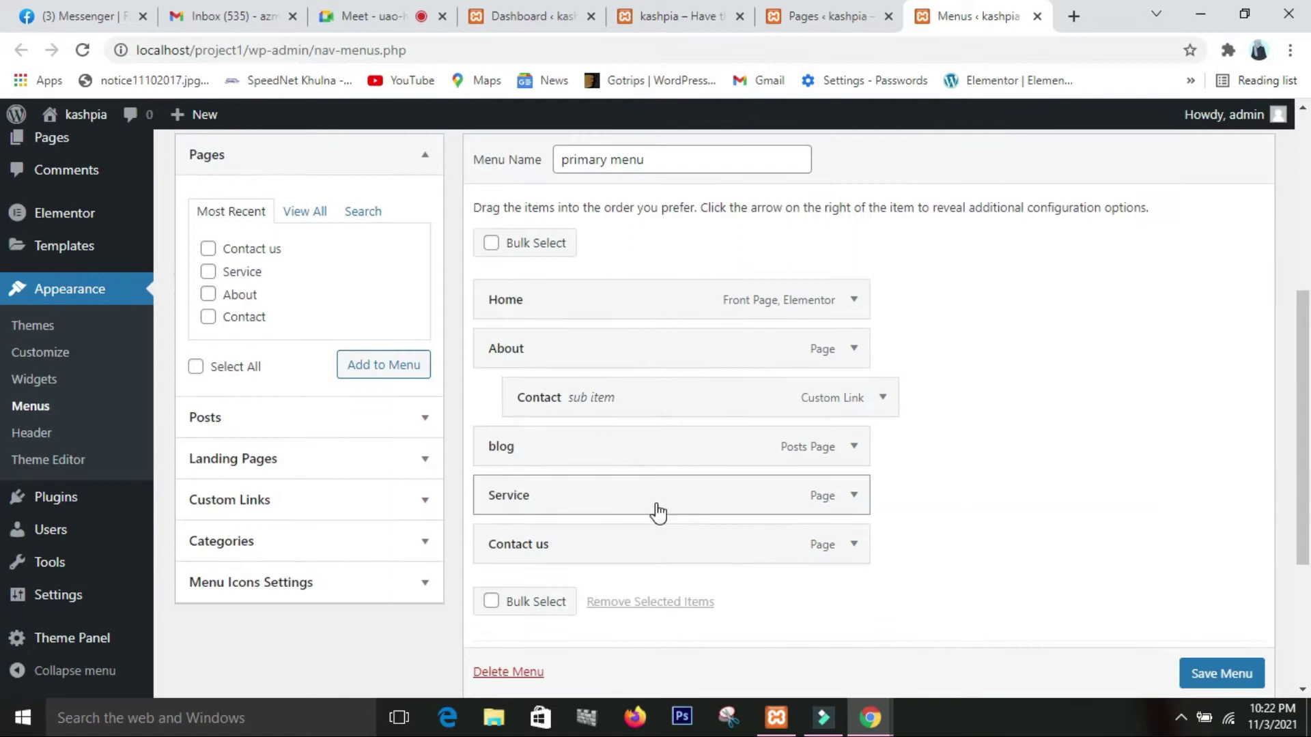
# Delete the existing primary menu permanently.
pyautogui.scroll(-1, 519, 683)
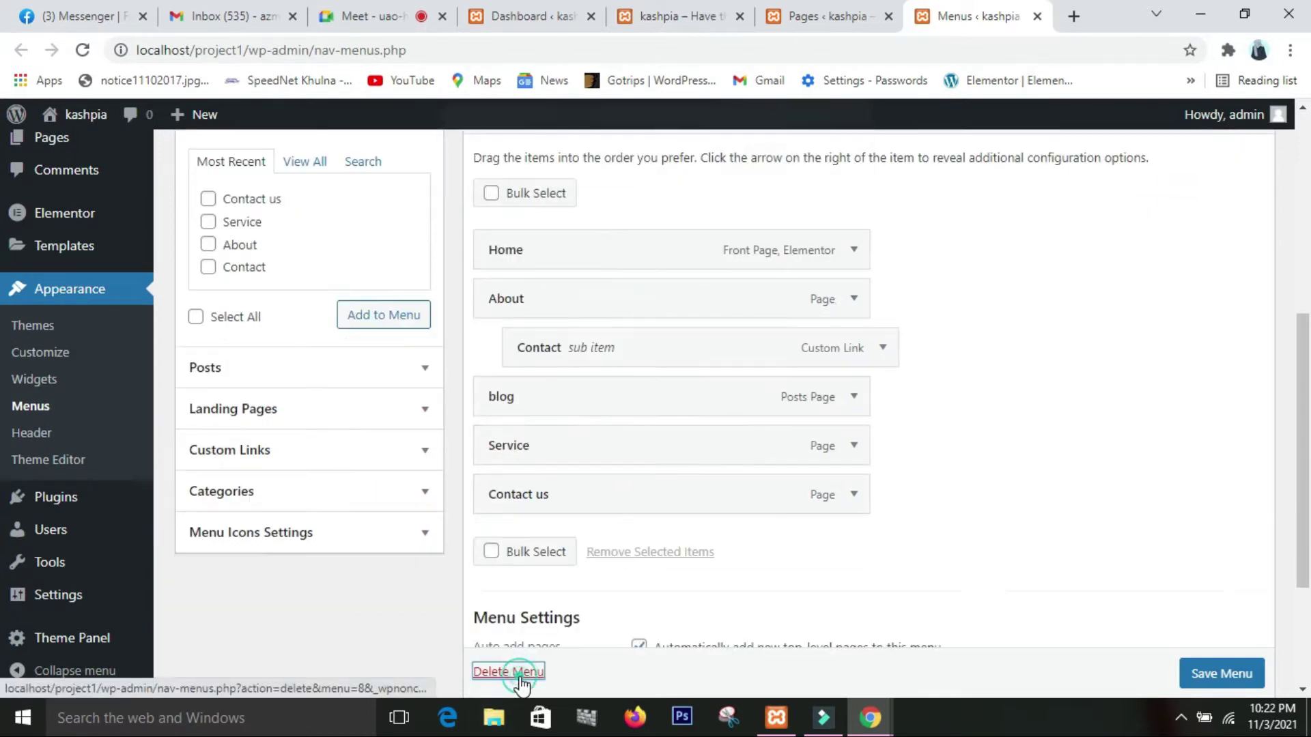
pyautogui.click(517, 675)
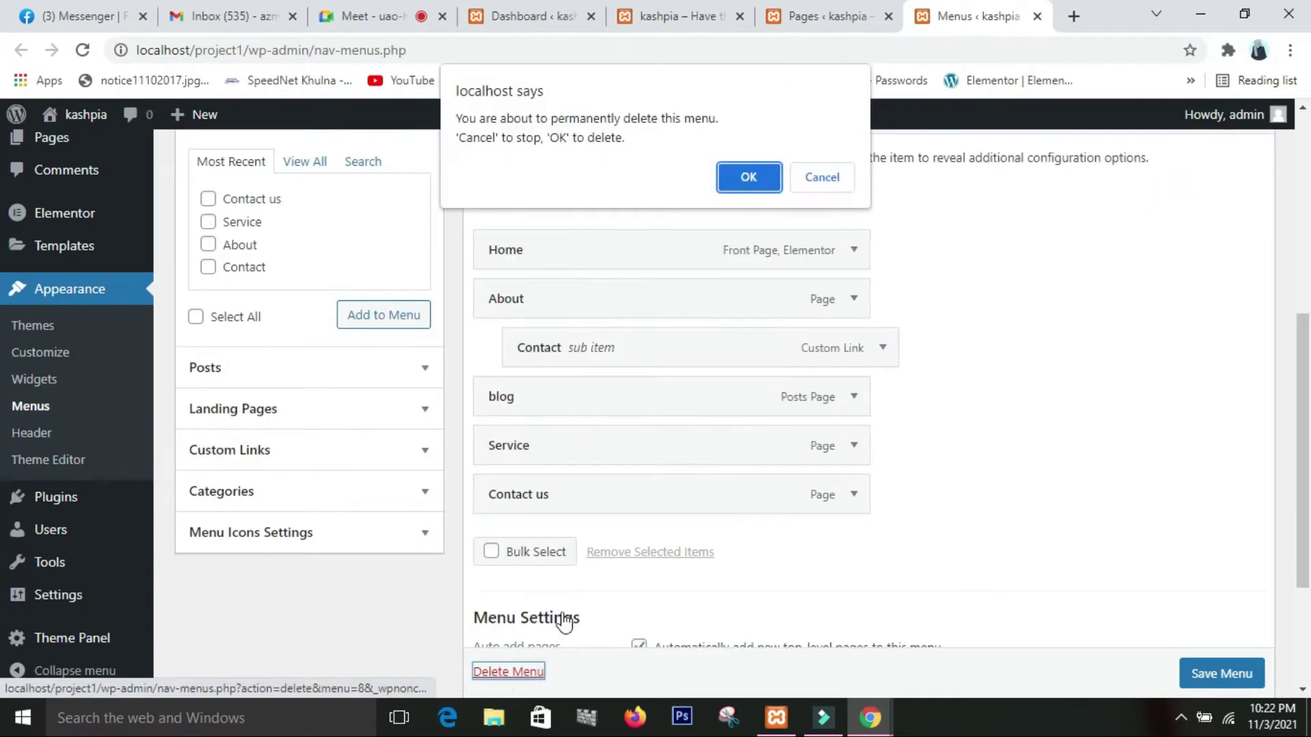
pyautogui.click(731, 175)
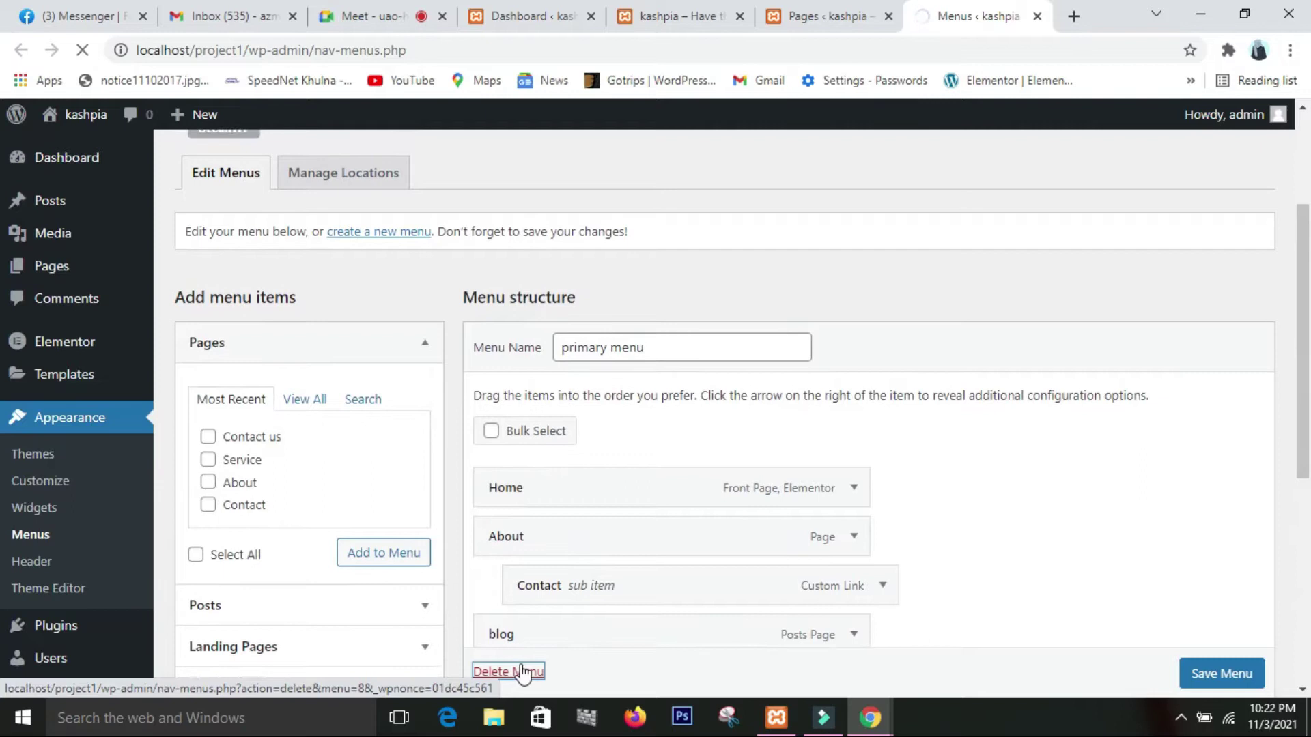
pyautogui.click(519, 646)
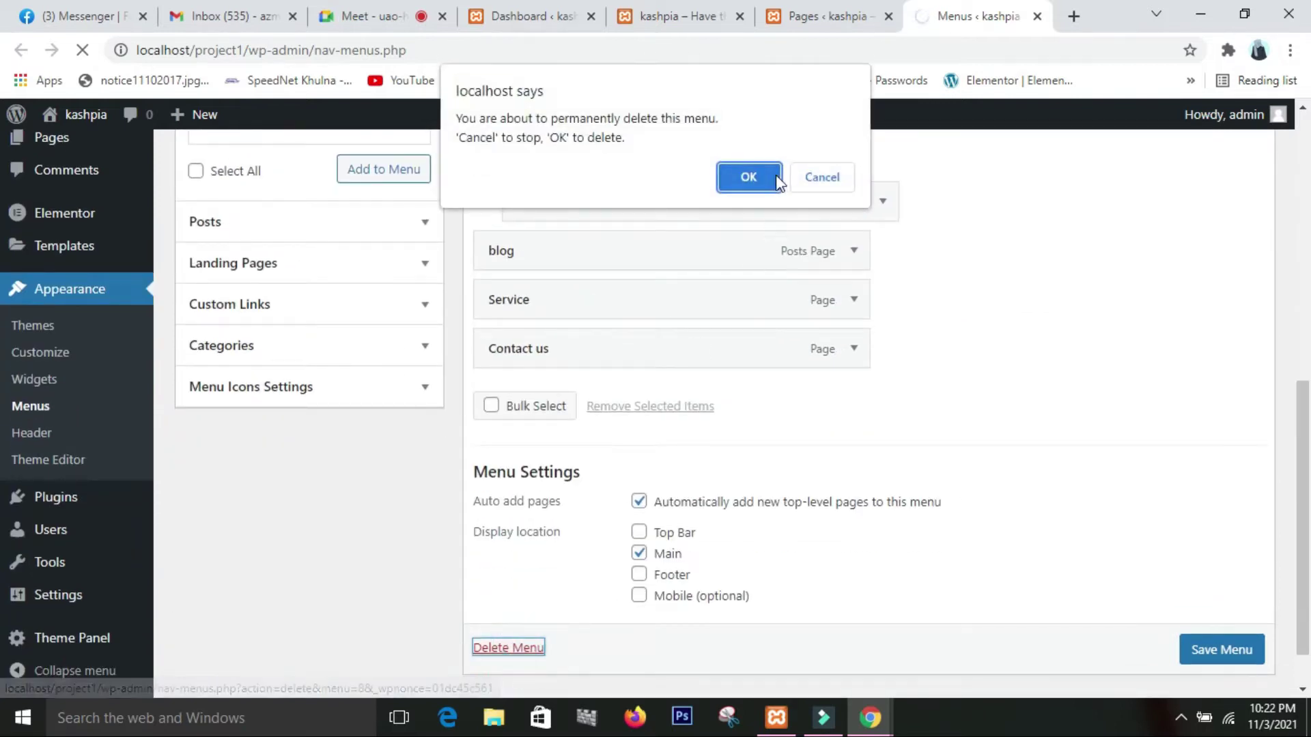
pyautogui.click(734, 176)
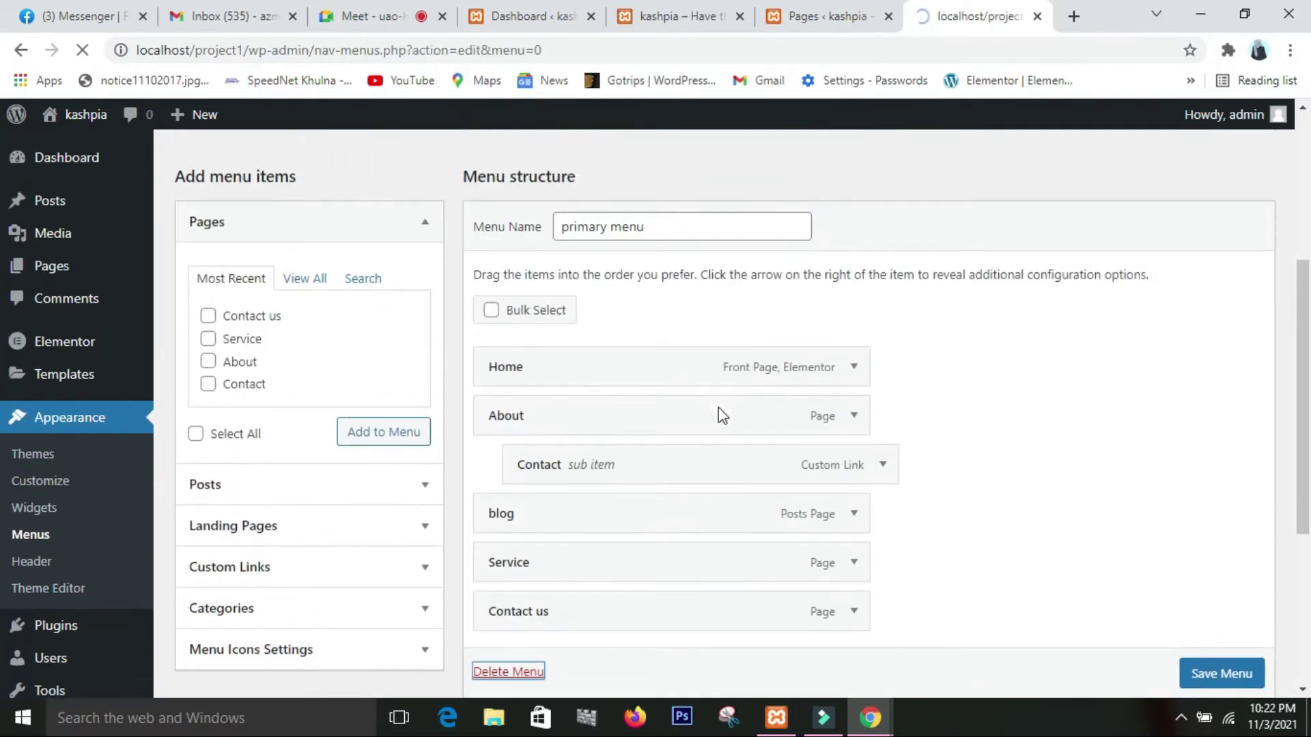
# Open the live site in another new tab to check its header after the menu deletion.
pyautogui.scroll(-4, 719, 423)
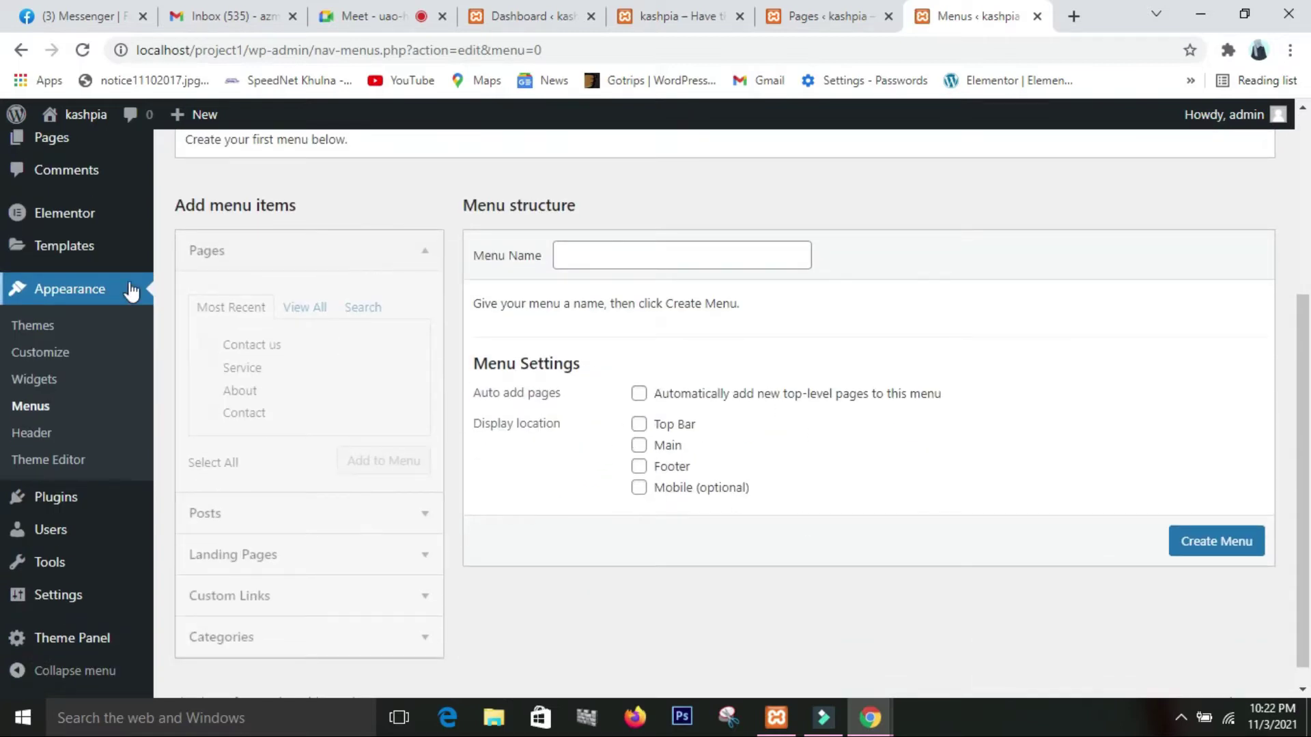
pyautogui.moveTo(84, 117)
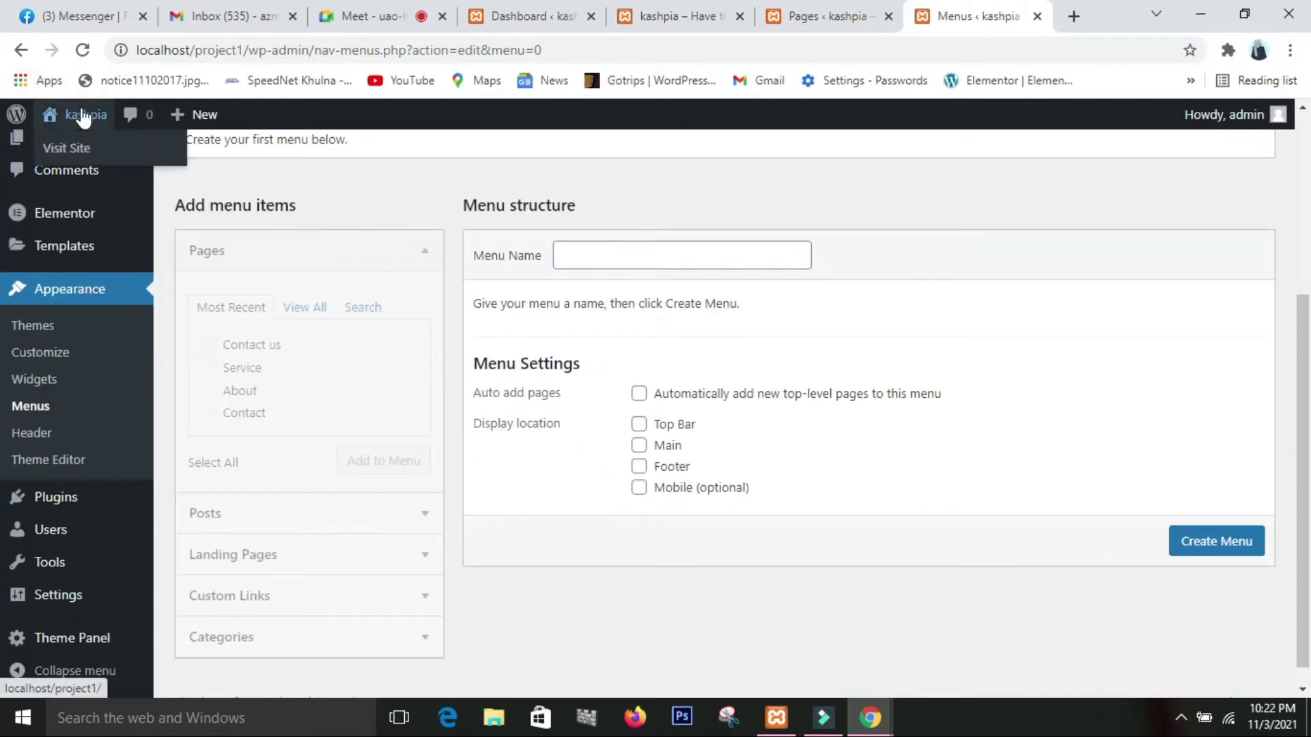
pyautogui.rightClick(87, 149)
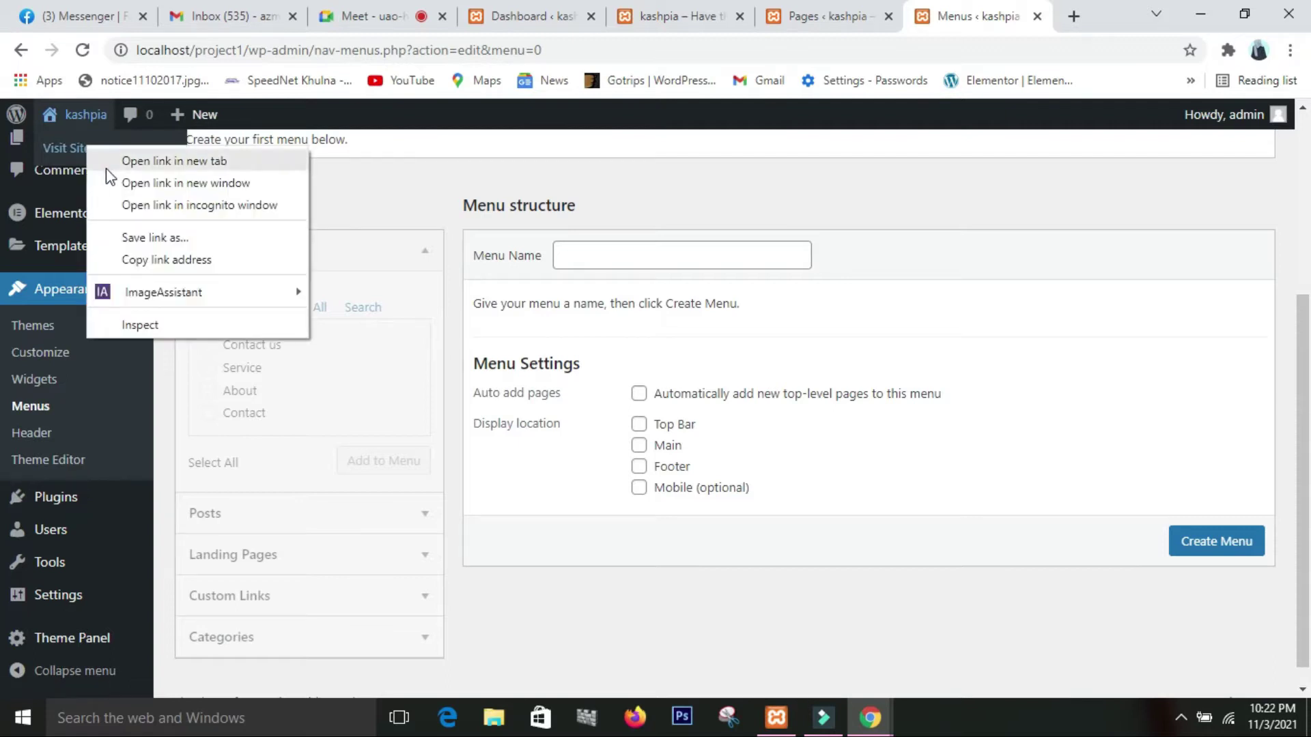
pyautogui.click(107, 169)
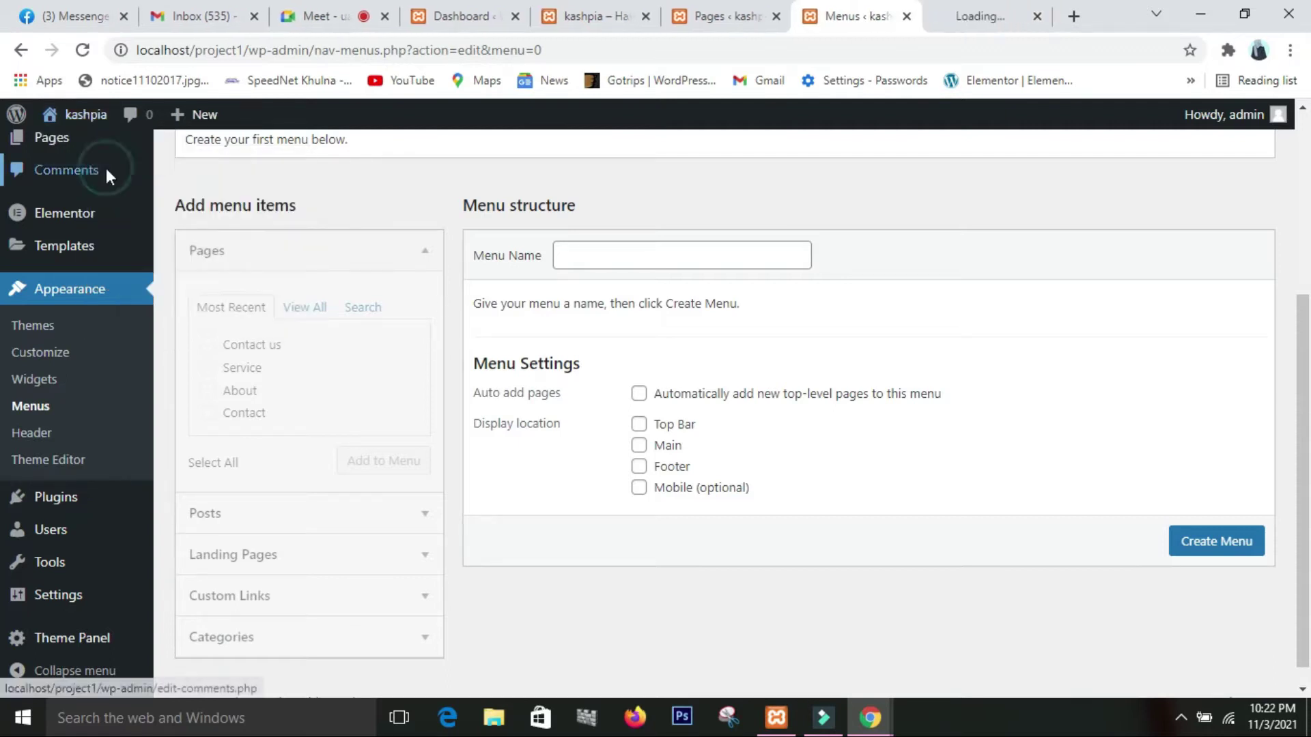
pyautogui.click(997, 26)
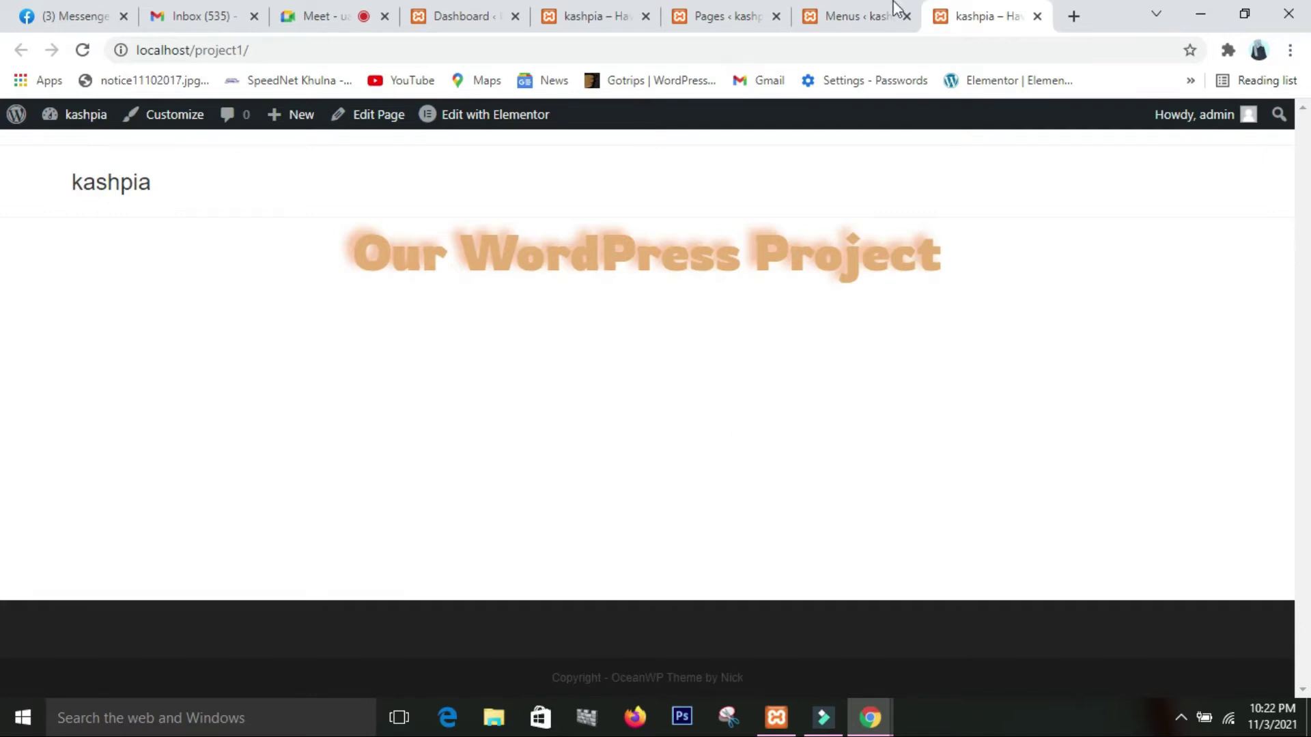
# Back in the menu editor, create a new menu named "primary menu".
pyautogui.click(866, 15)
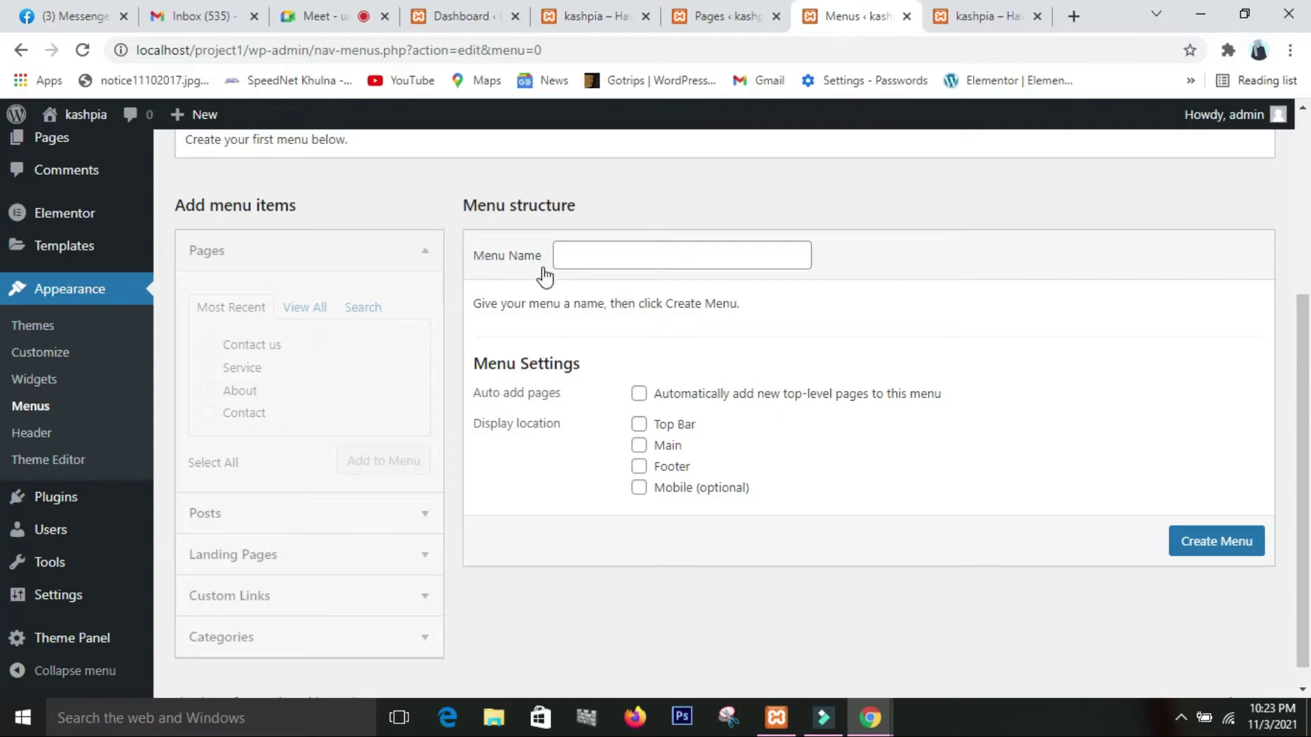
pyautogui.click(587, 259)
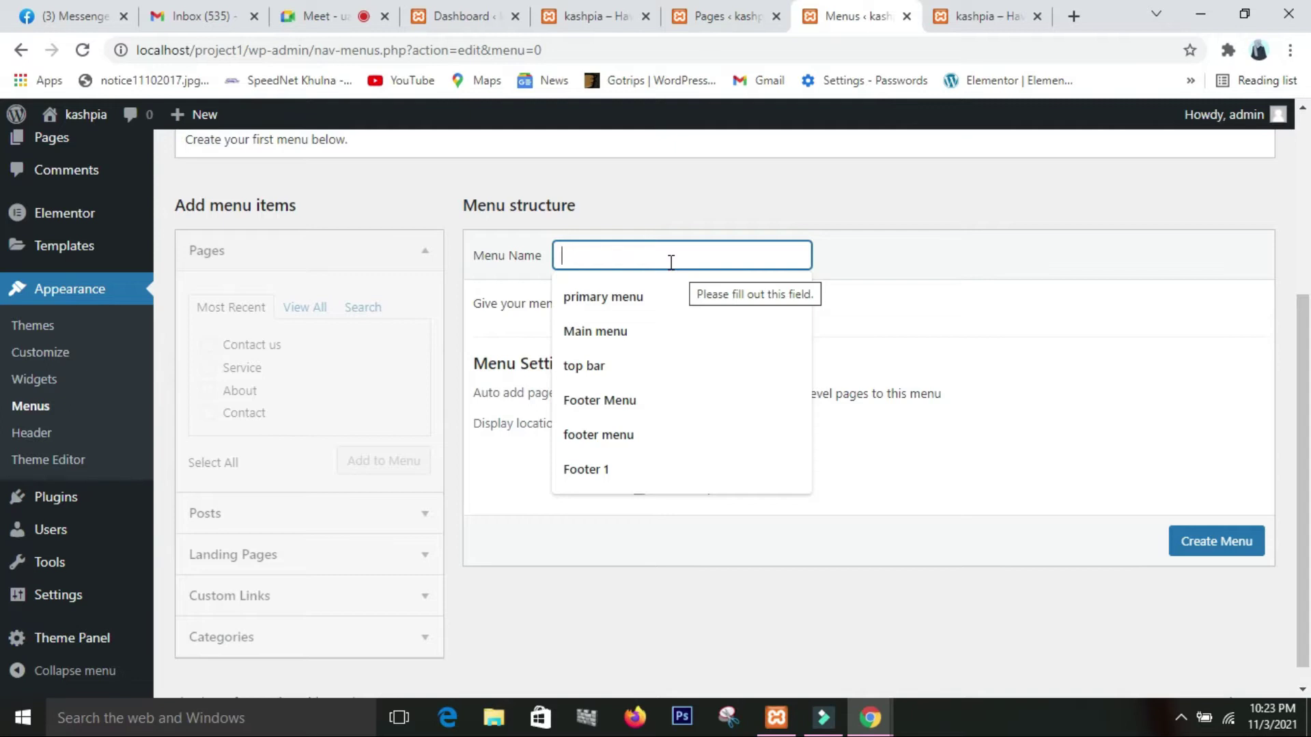
pyautogui.click(637, 301)
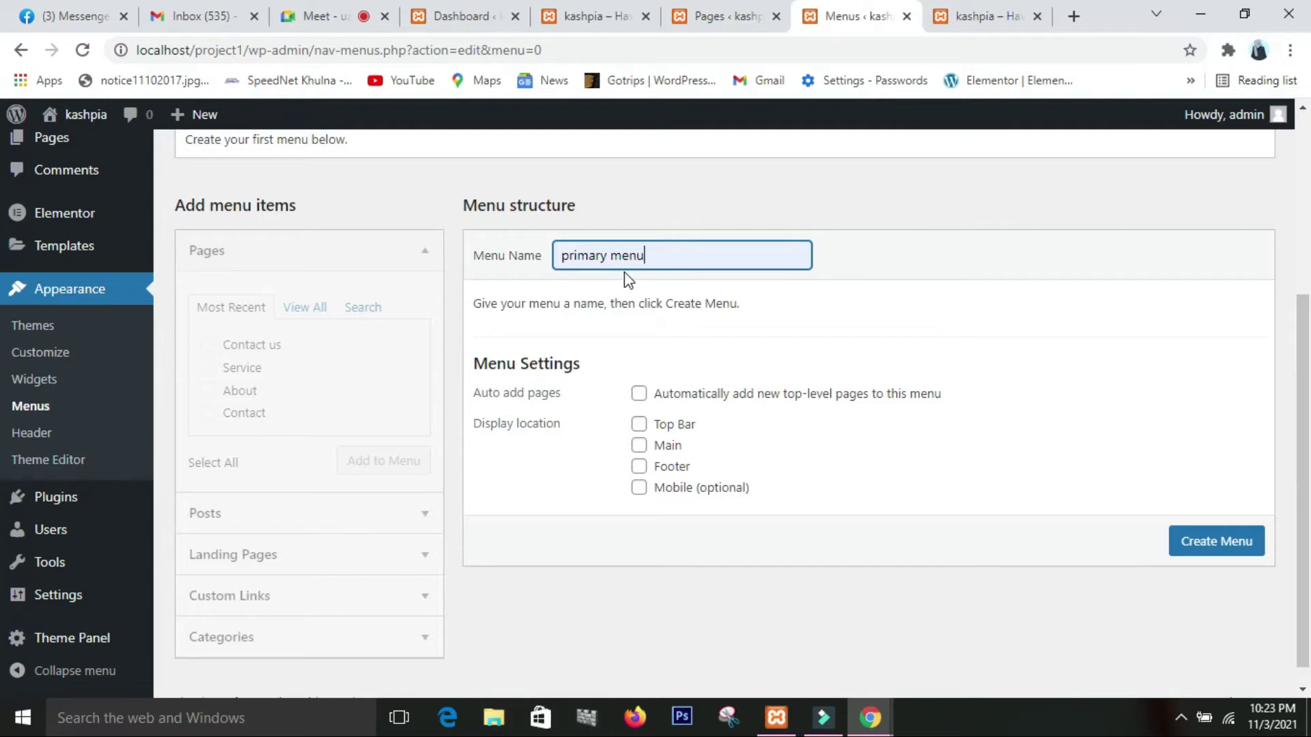
pyautogui.click(1244, 545)
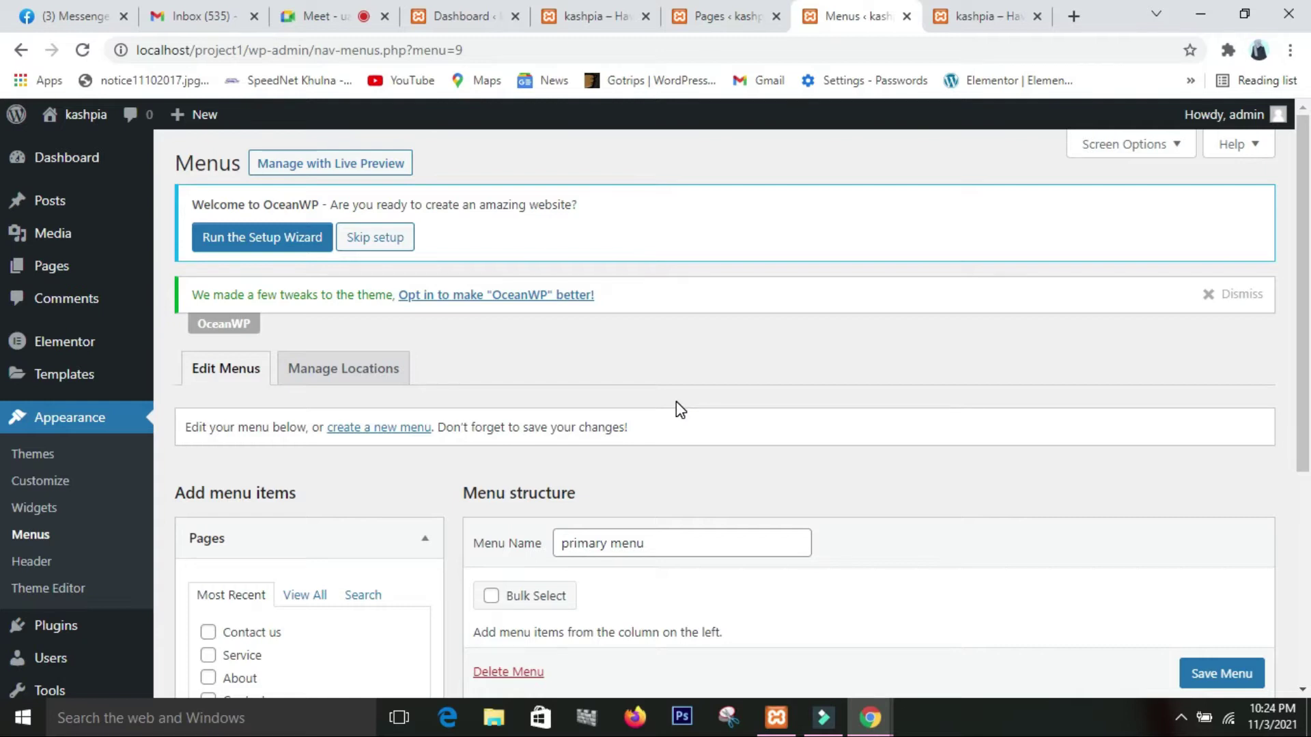
# Add all six pages, Home, blog, About, Contact, Contact us and Service, to the primary menu.
pyautogui.scroll(-5, 776, 502)
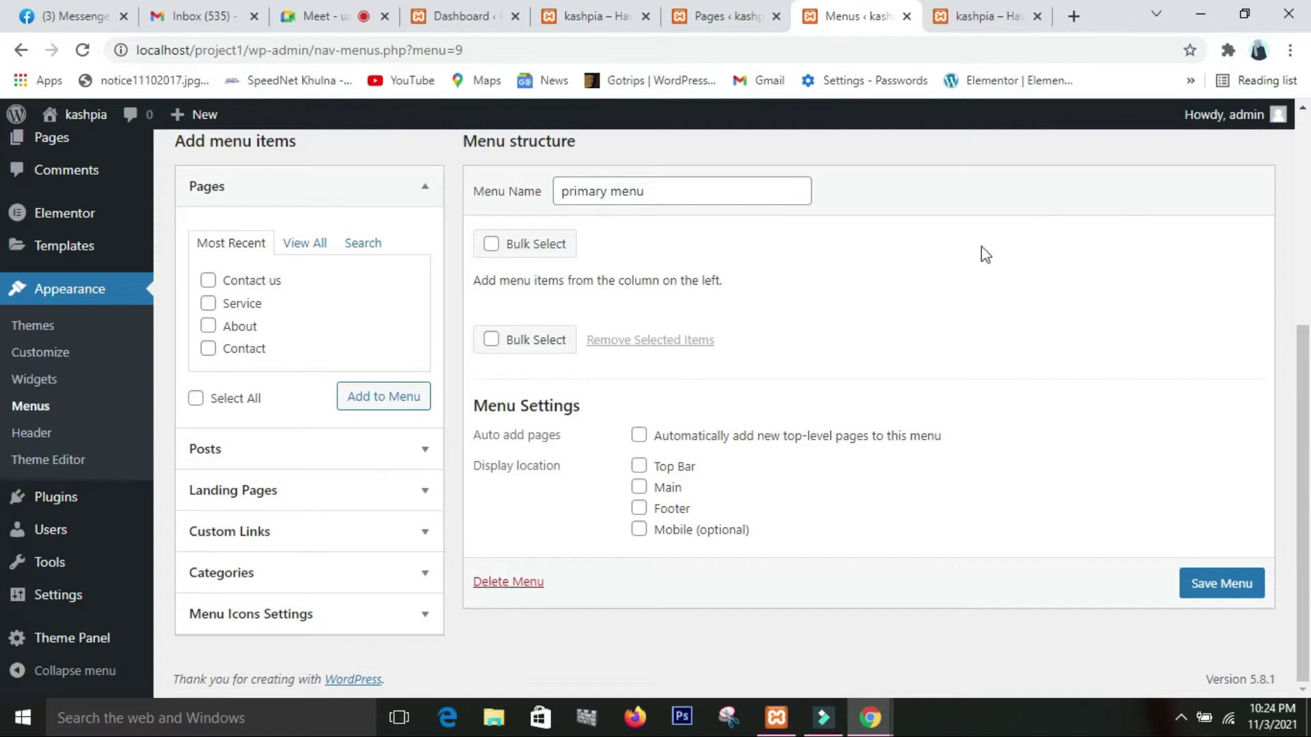
pyautogui.click(315, 247)
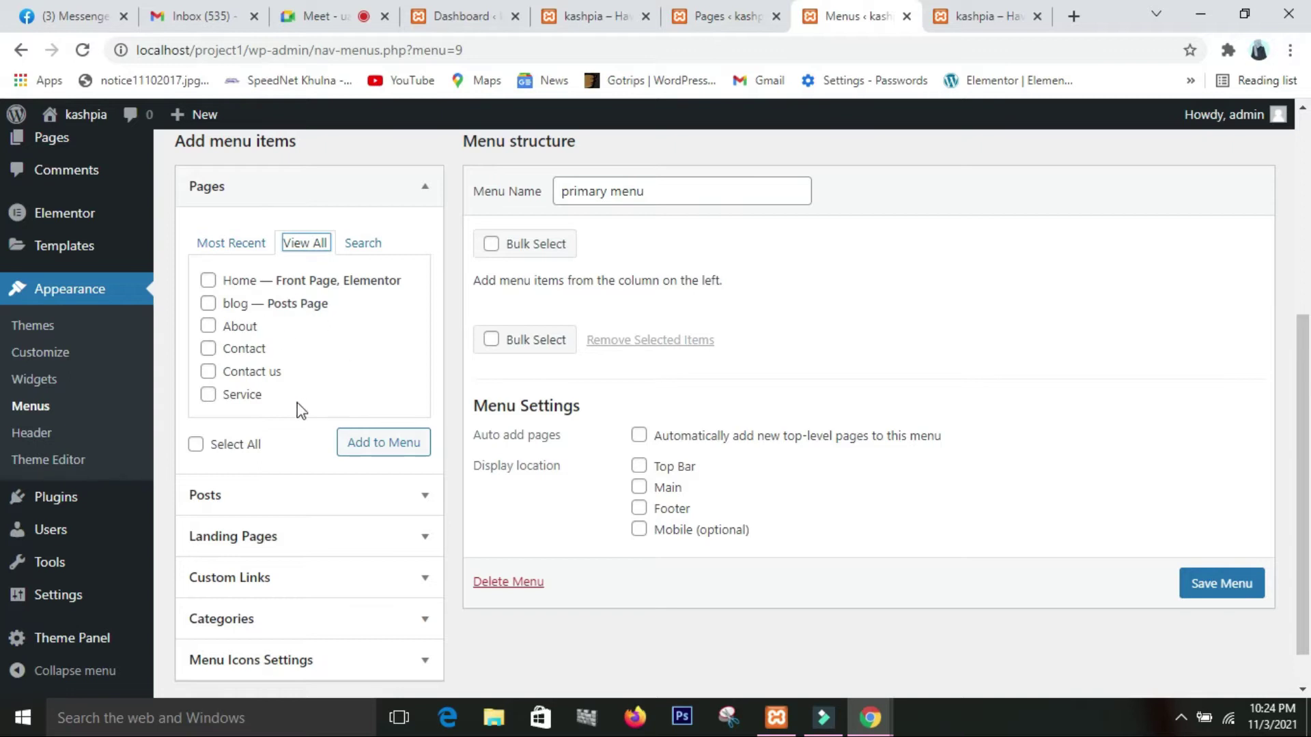
pyautogui.click(208, 280)
pyautogui.click(208, 303)
pyautogui.click(208, 325)
pyautogui.click(208, 348)
pyautogui.click(209, 371)
pyautogui.click(208, 394)
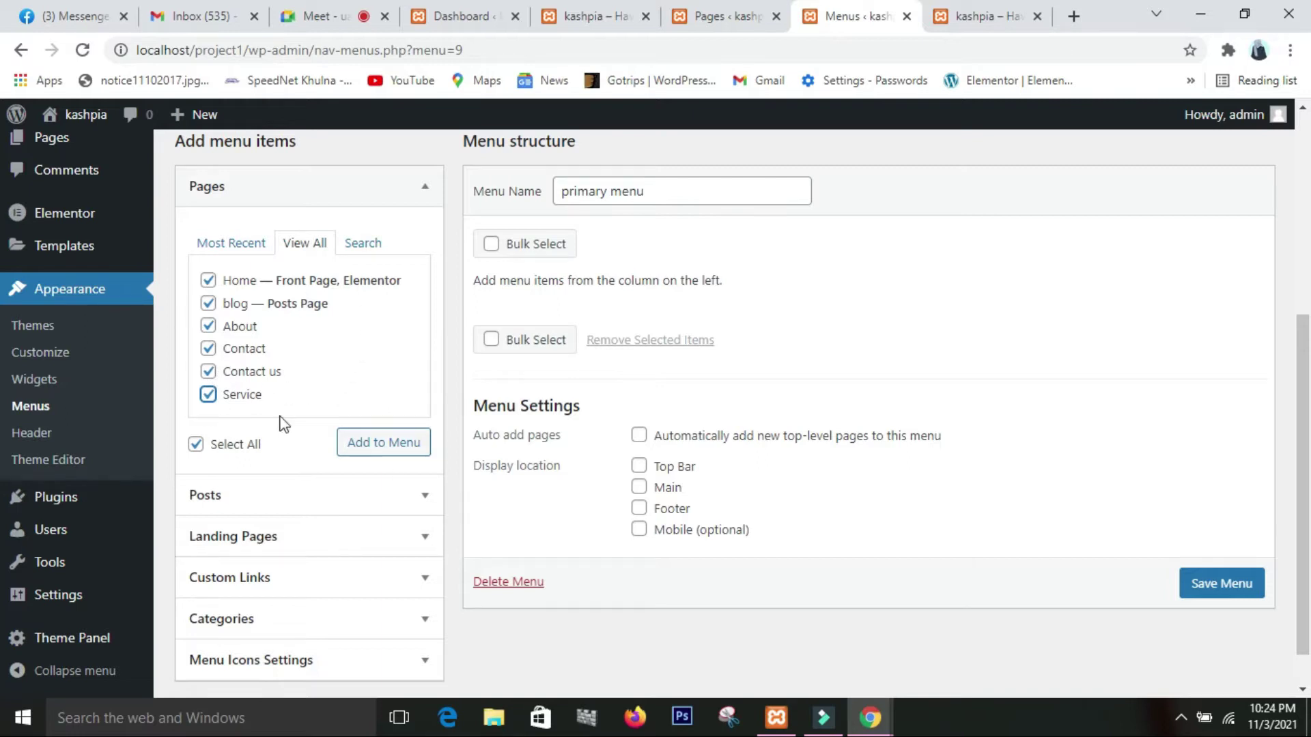
pyautogui.click(416, 450)
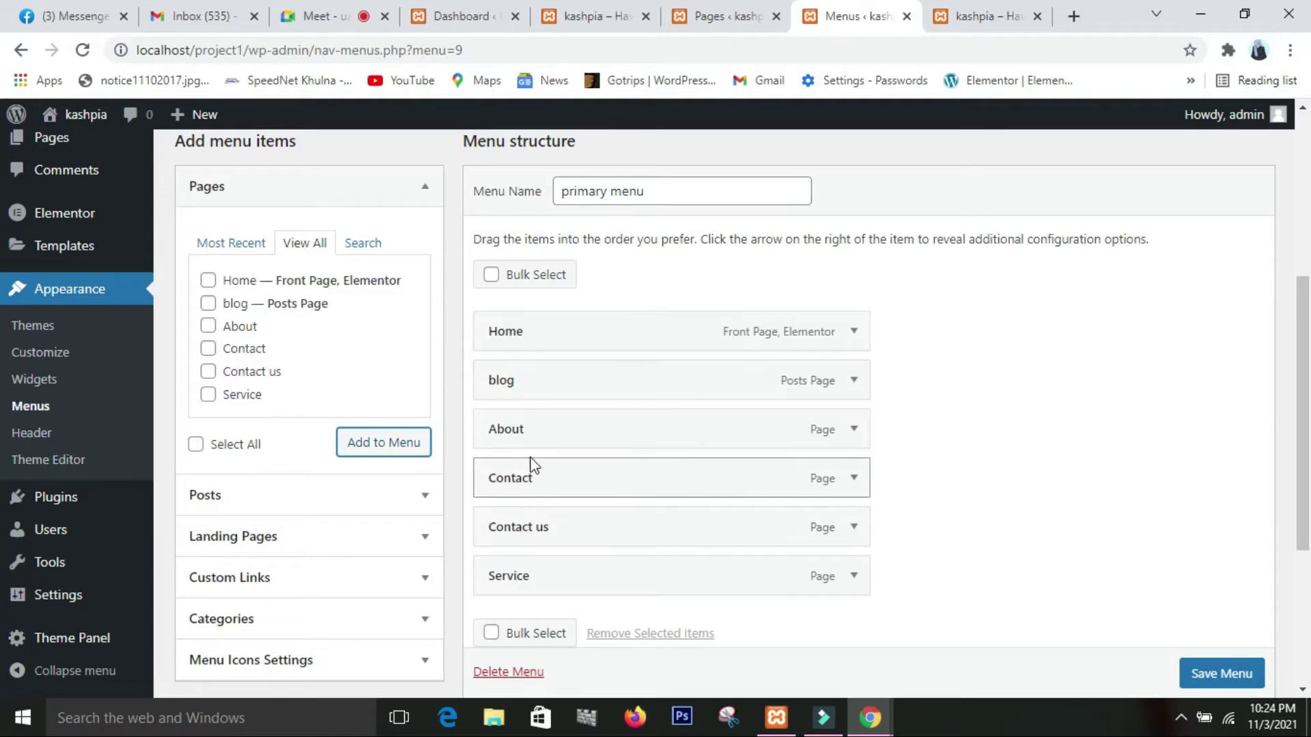
# Assign the primary menu to the Main display location and save the menu.
pyautogui.scroll(-3, 851, 408)
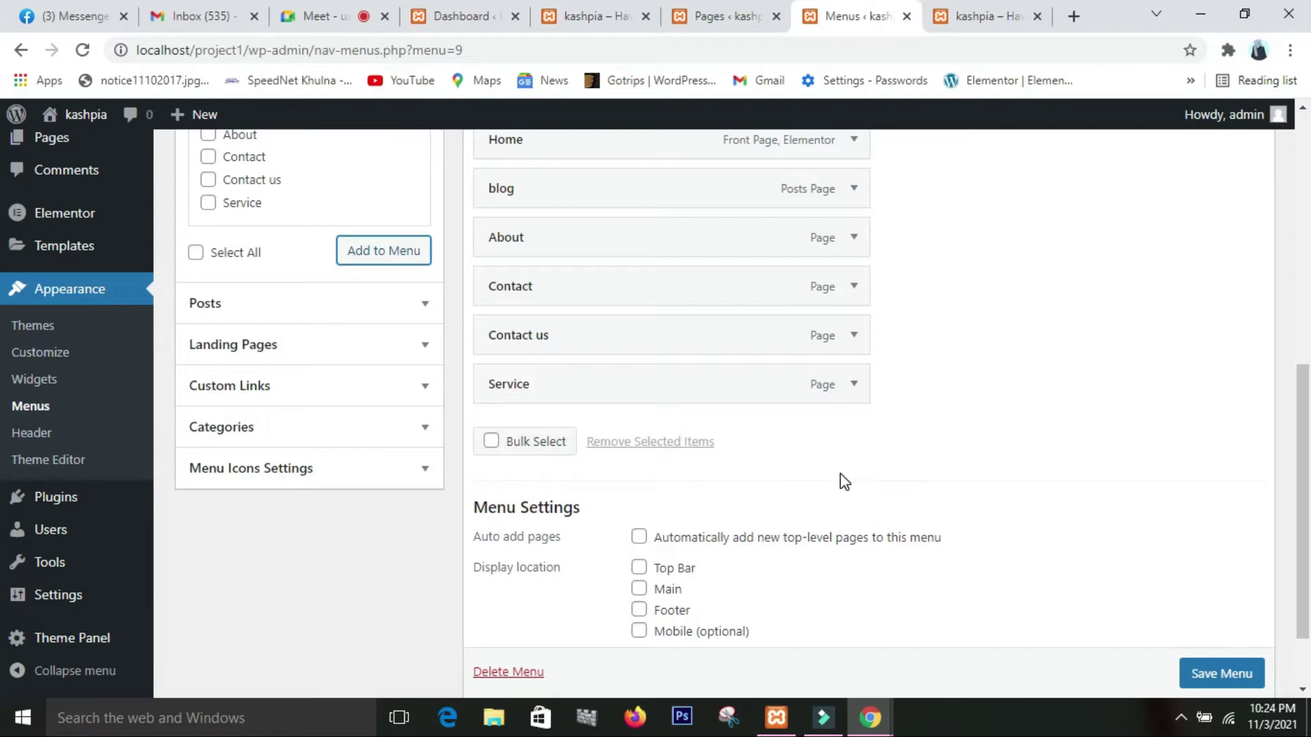
pyautogui.scroll(-2, 838, 491)
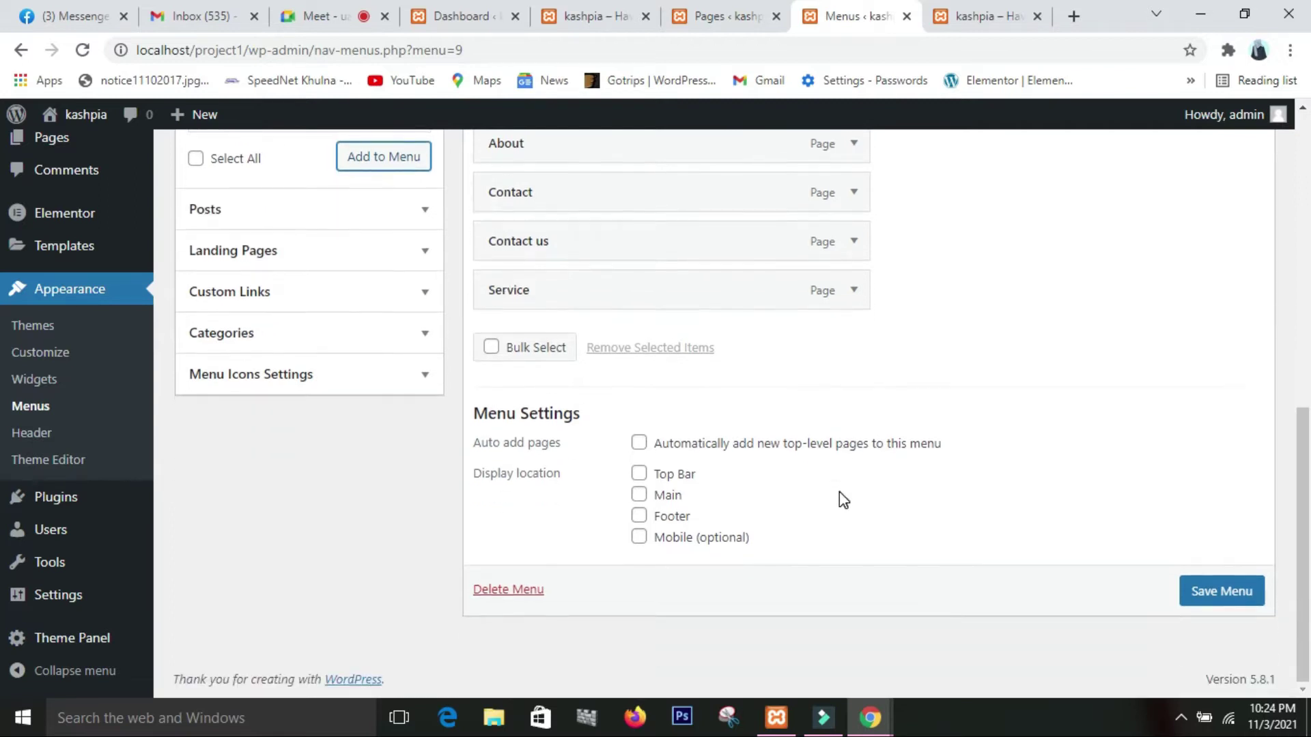
pyautogui.click(641, 497)
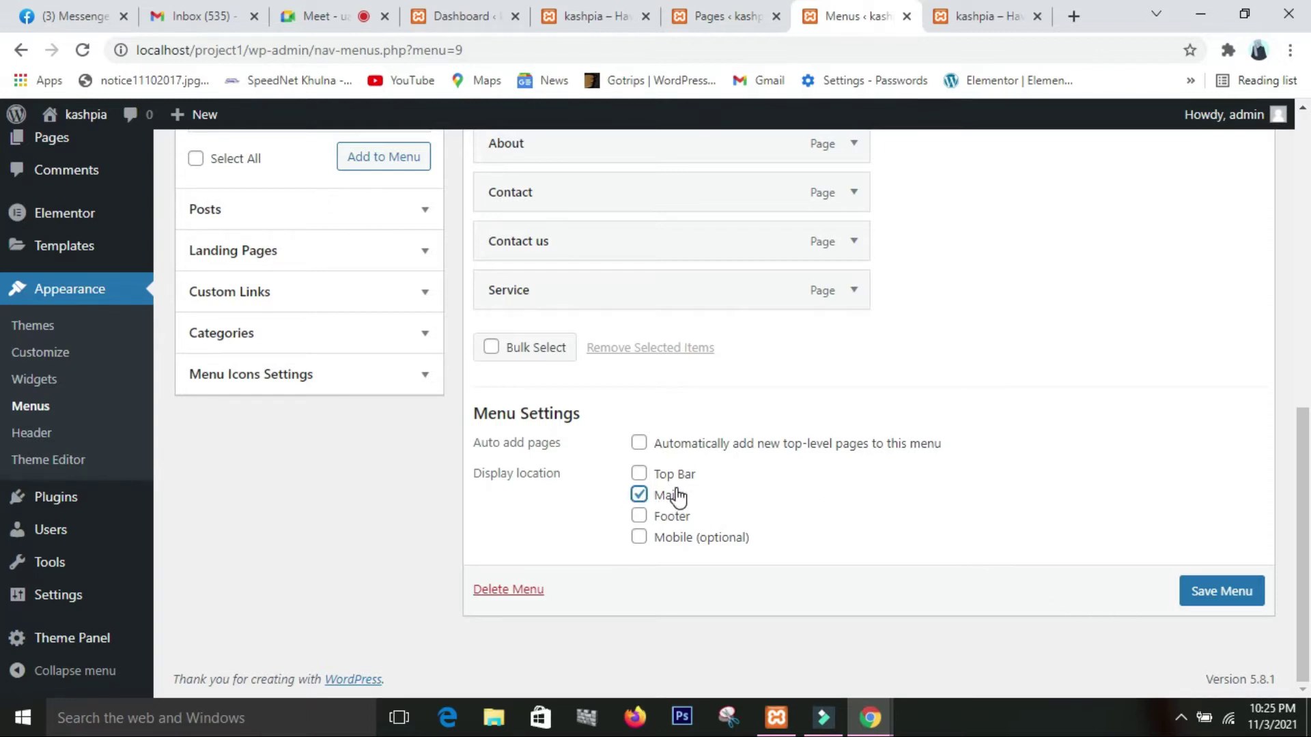
pyautogui.click(1219, 607)
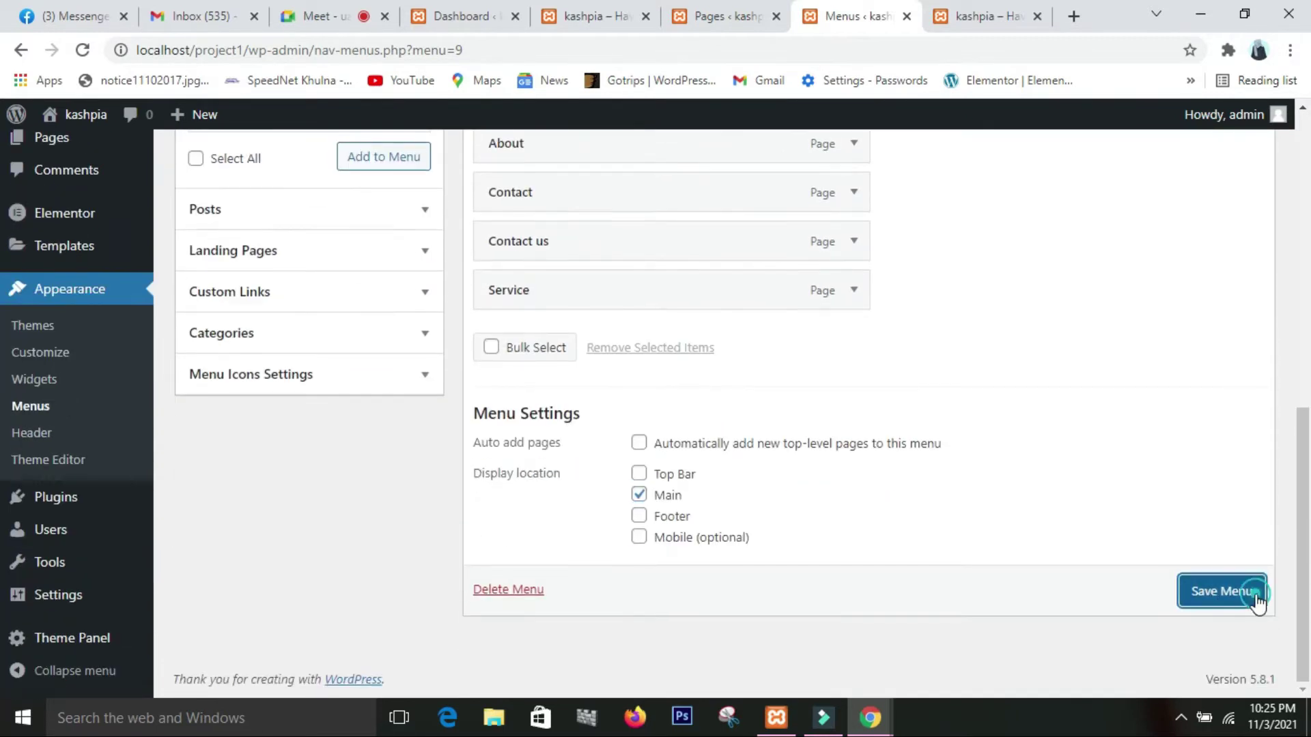
pyautogui.click(1253, 601)
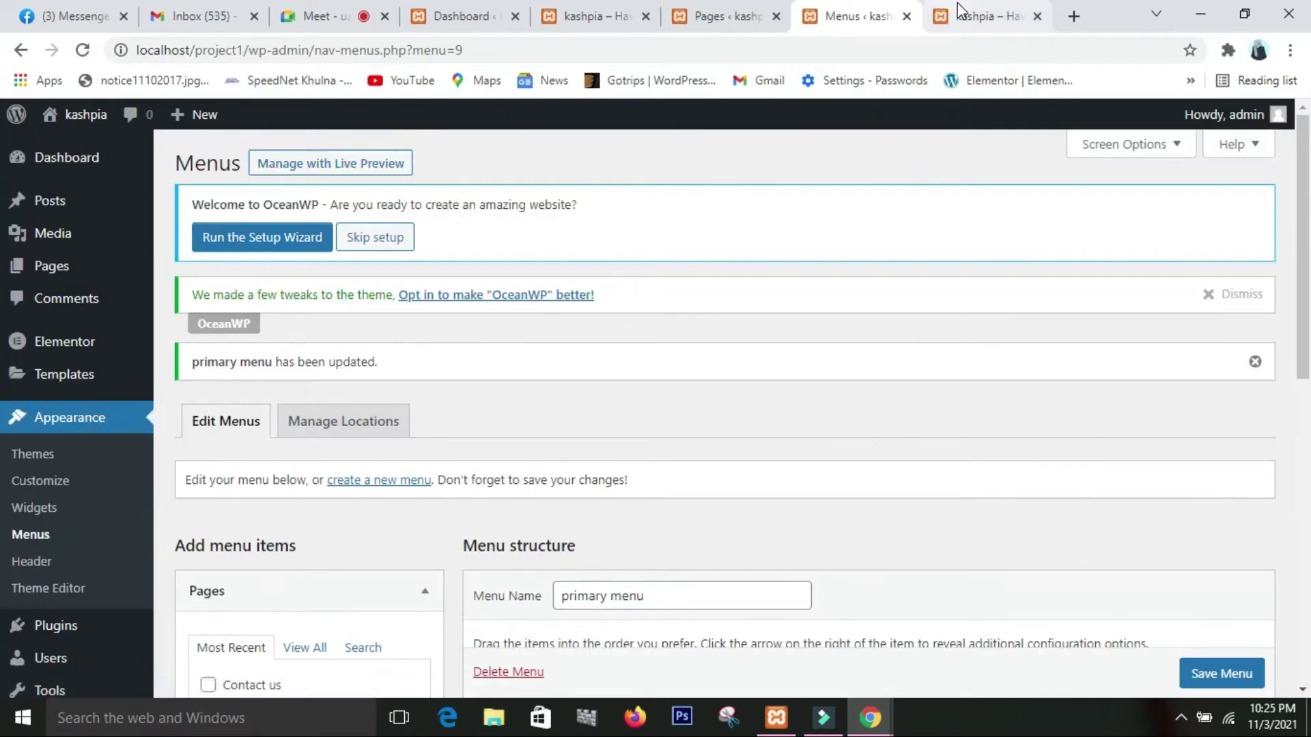
# Reload the live site and check the header for the new menu.
pyautogui.click(961, 14)
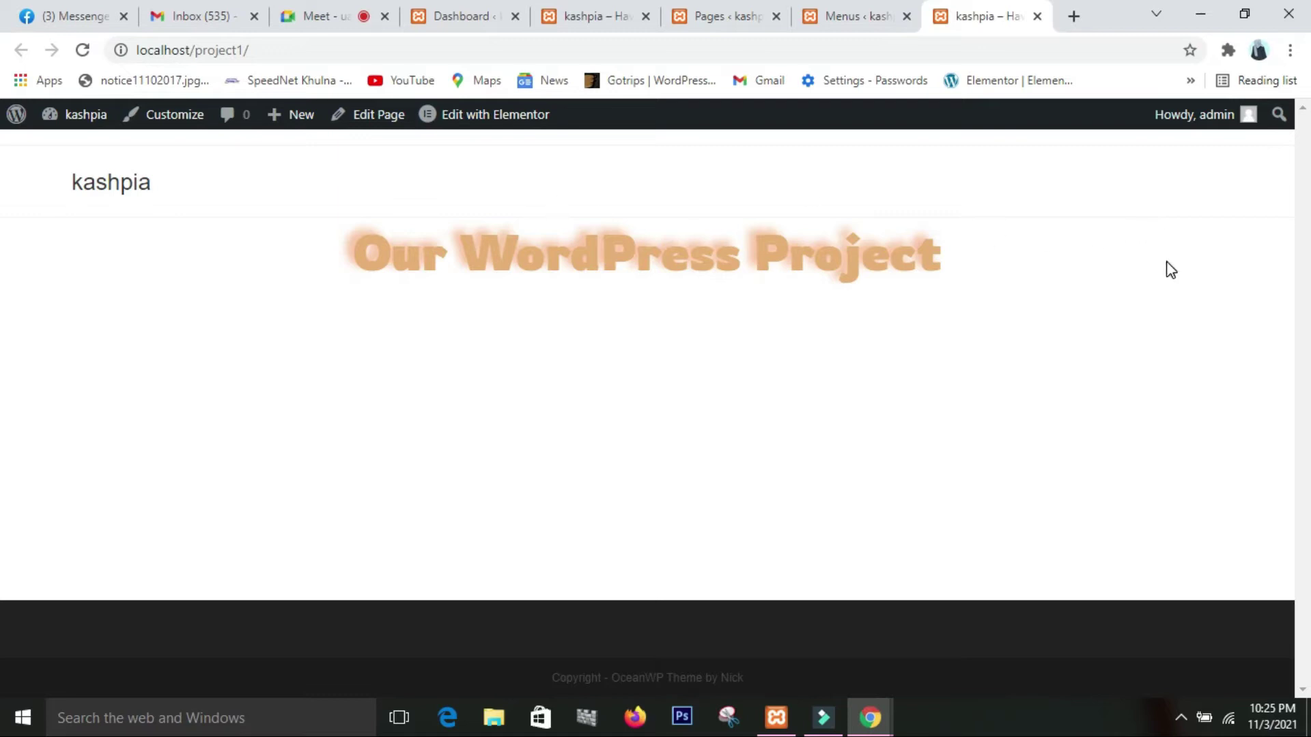
pyautogui.click(83, 50)
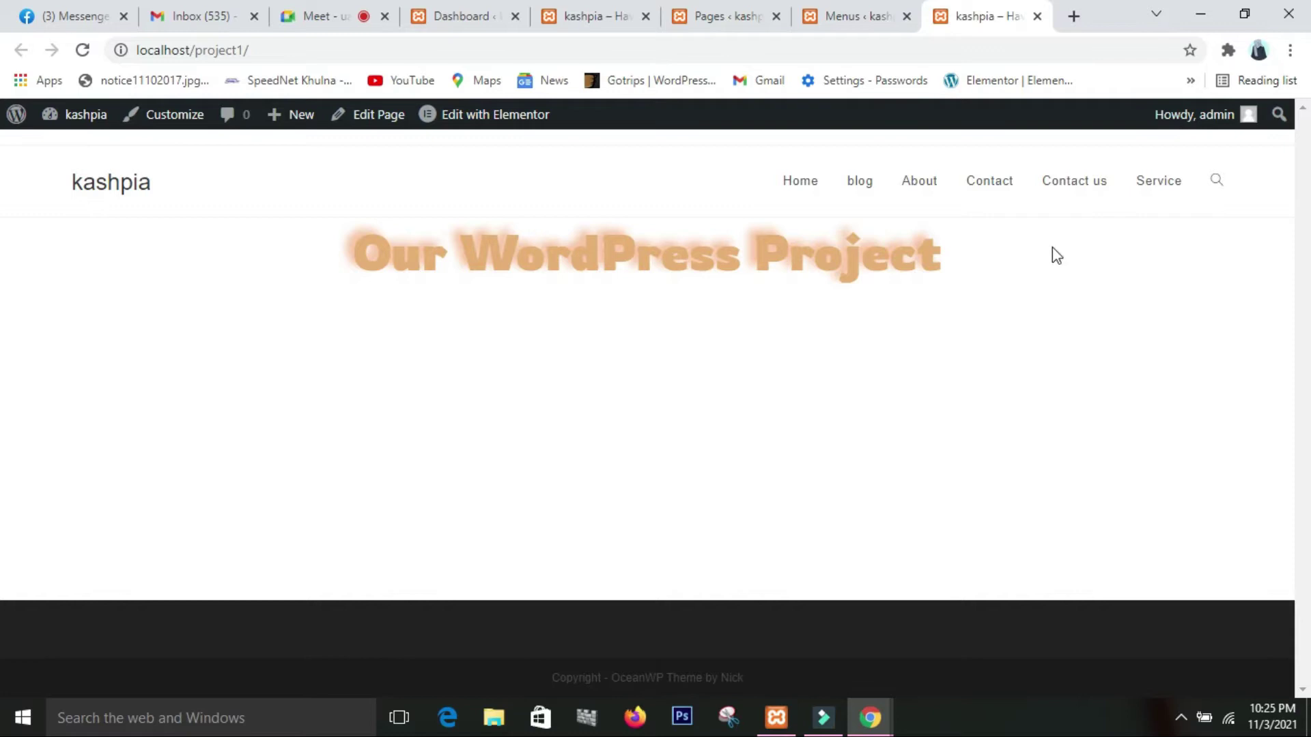
# Back in the menu editor, reorder the items as Home, Service, About, blog, Contact us, Contact.
pyautogui.click(794, 7)
pyautogui.scroll(-4, 888, 543)
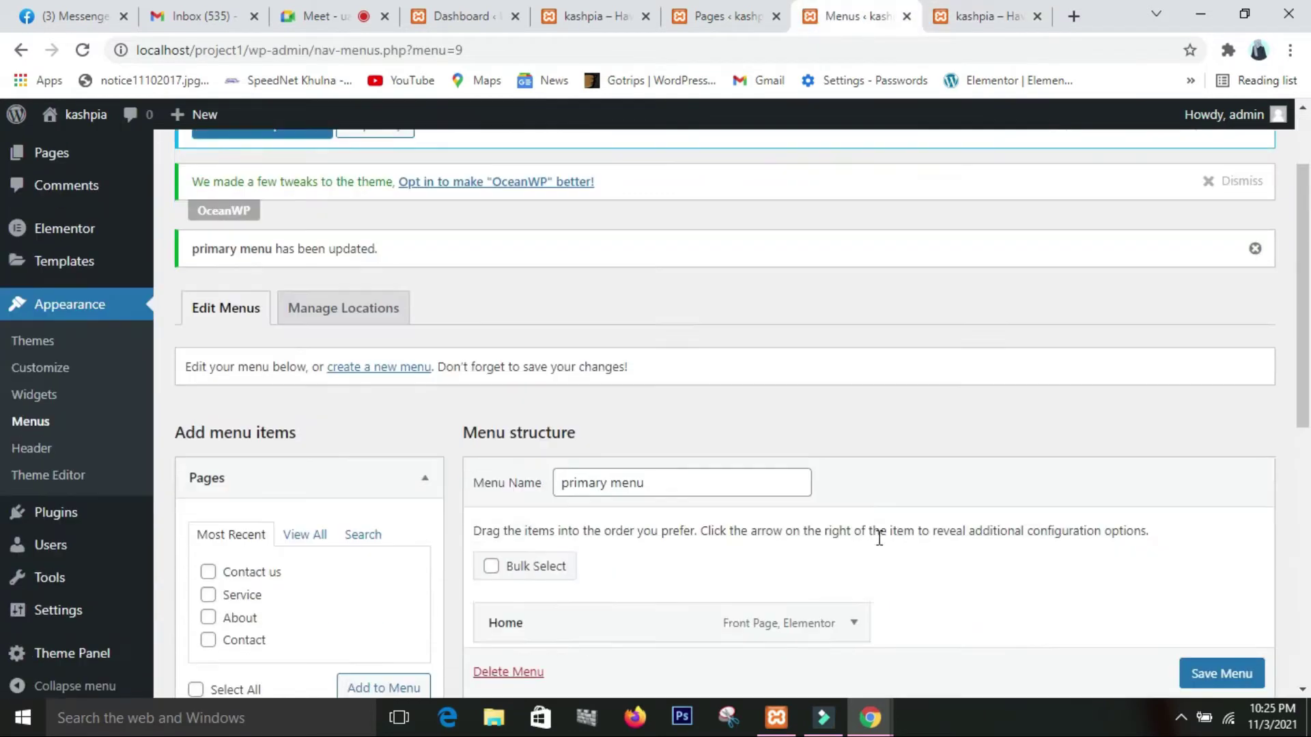
pyautogui.scroll(-2, 703, 555)
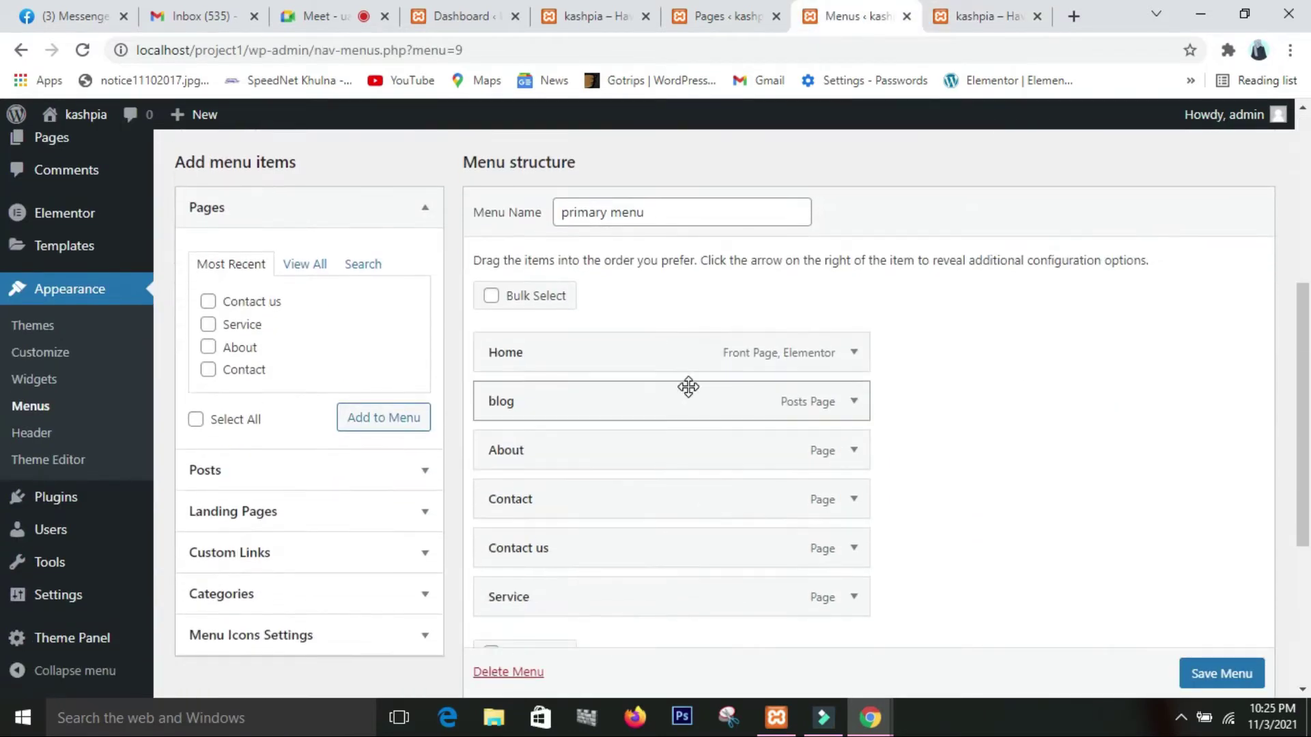
pyautogui.scroll(-3, 682, 355)
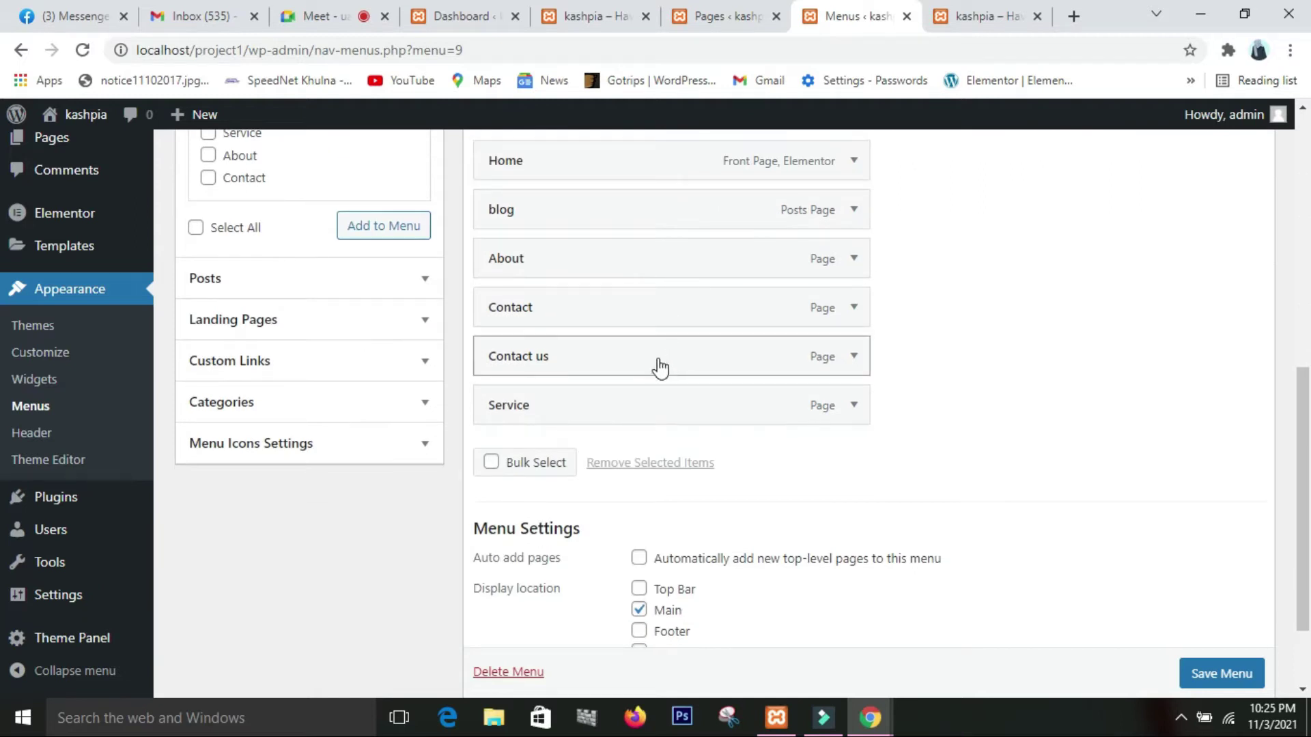
pyautogui.moveTo(612, 418); pyautogui.dragTo(615, 227)
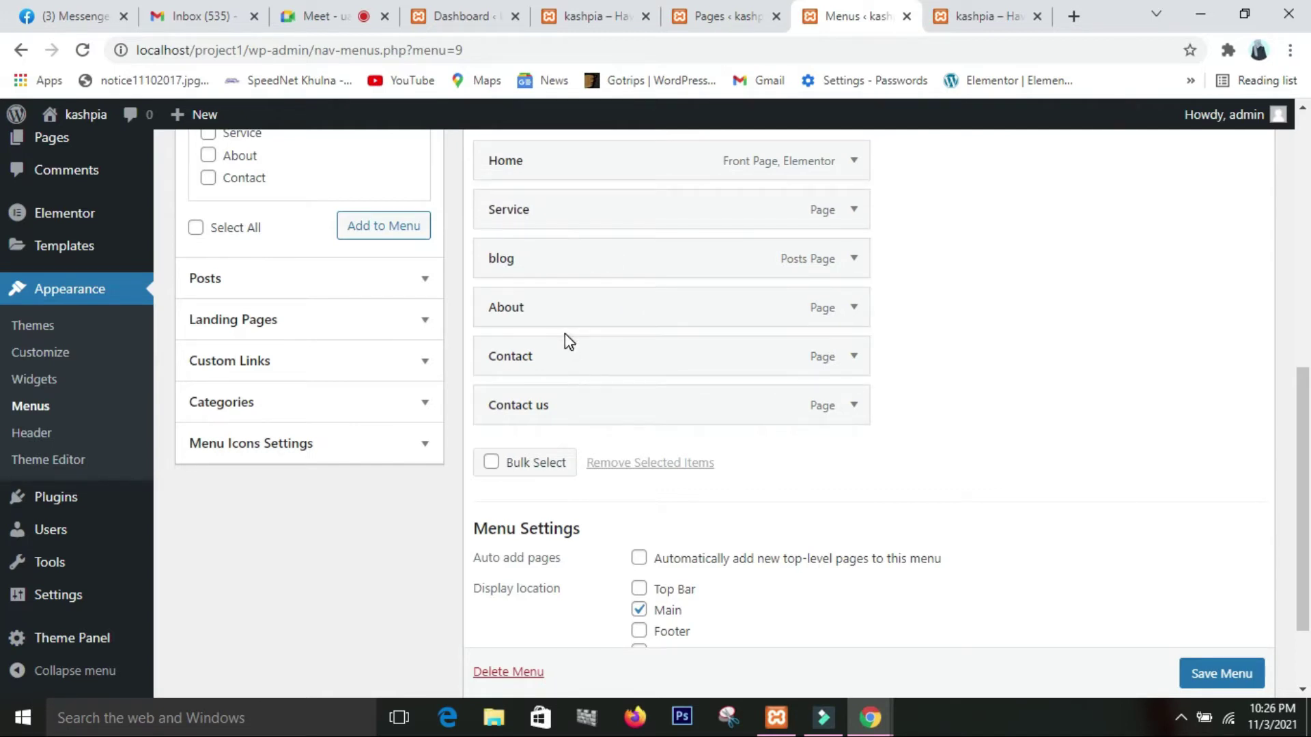
pyautogui.moveTo(563, 319); pyautogui.dragTo(565, 277)
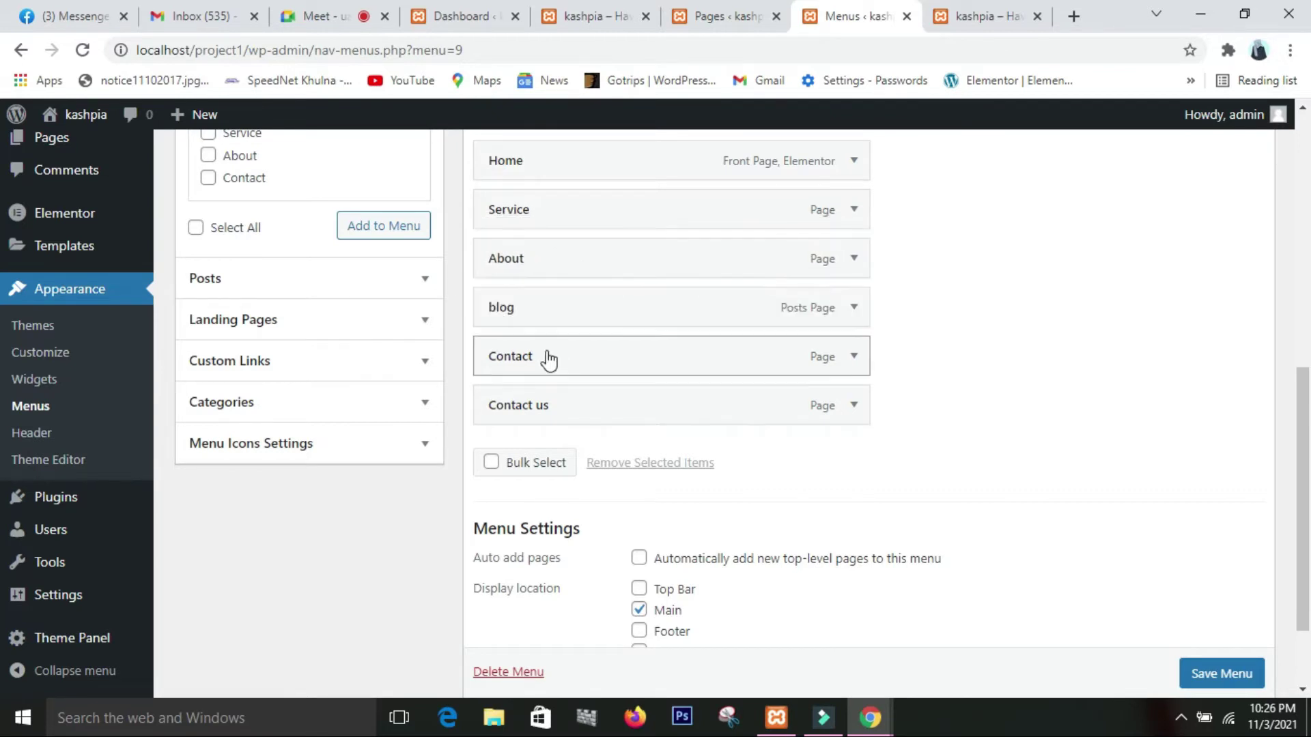
pyautogui.moveTo(541, 362); pyautogui.dragTo(531, 338)
pyautogui.moveTo(540, 406); pyautogui.dragTo(535, 356)
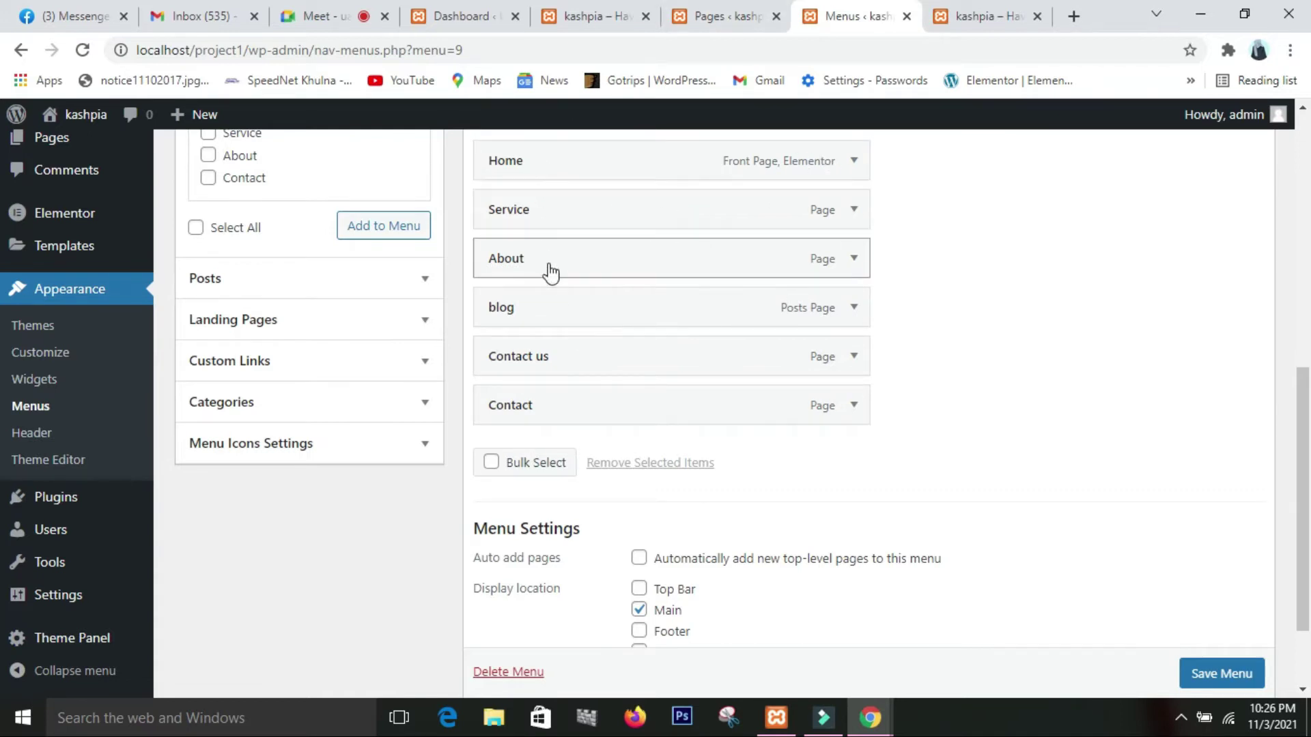
# Rearrange the menu items into the order Home, Contact, About, blog, Contact us, Service.
pyautogui.moveTo(547, 258); pyautogui.dragTo(552, 258)
pyautogui.moveTo(552, 258); pyautogui.dragTo(547, 213)
pyautogui.moveTo(538, 260); pyautogui.dragTo(546, 319)
pyautogui.click(563, 358)
pyautogui.moveTo(565, 318); pyautogui.dragTo(562, 310)
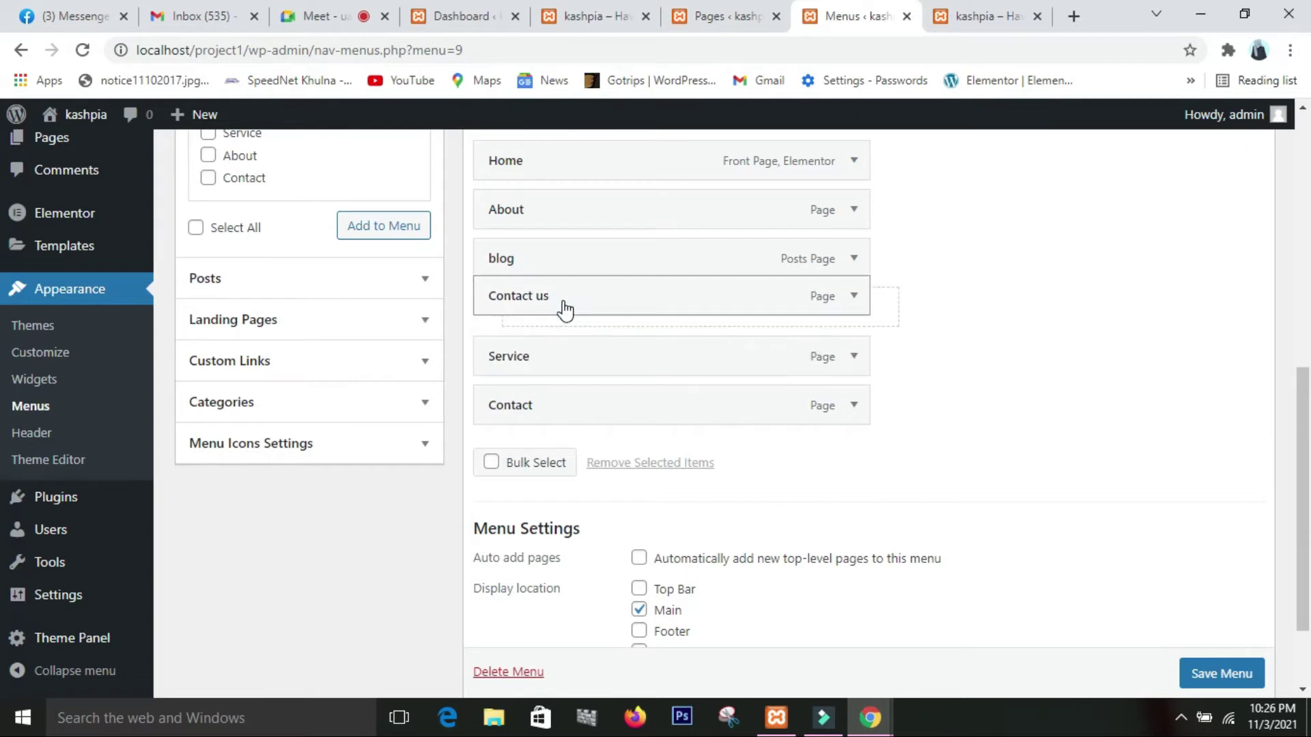
pyautogui.moveTo(553, 418); pyautogui.dragTo(547, 233)
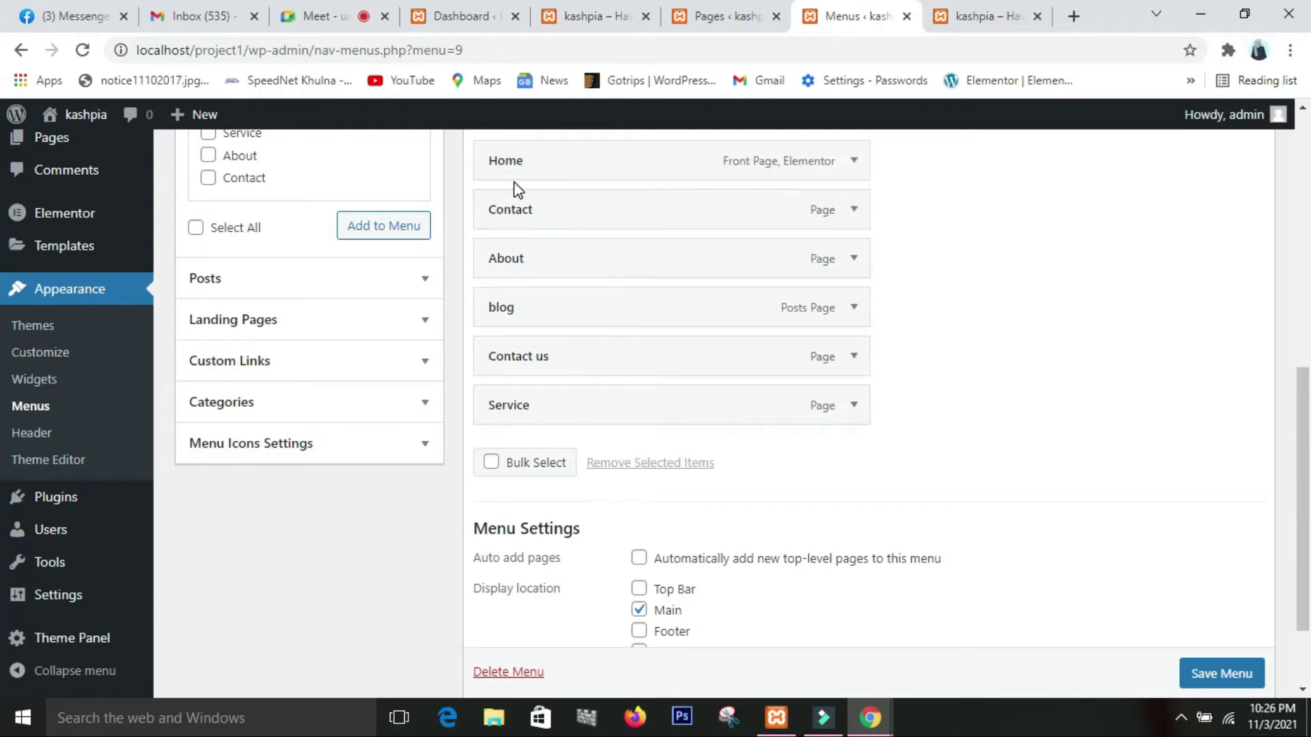
# Put the menu items back in the order Home, Service, About, blog, Contact us, Contact.
pyautogui.click(512, 264)
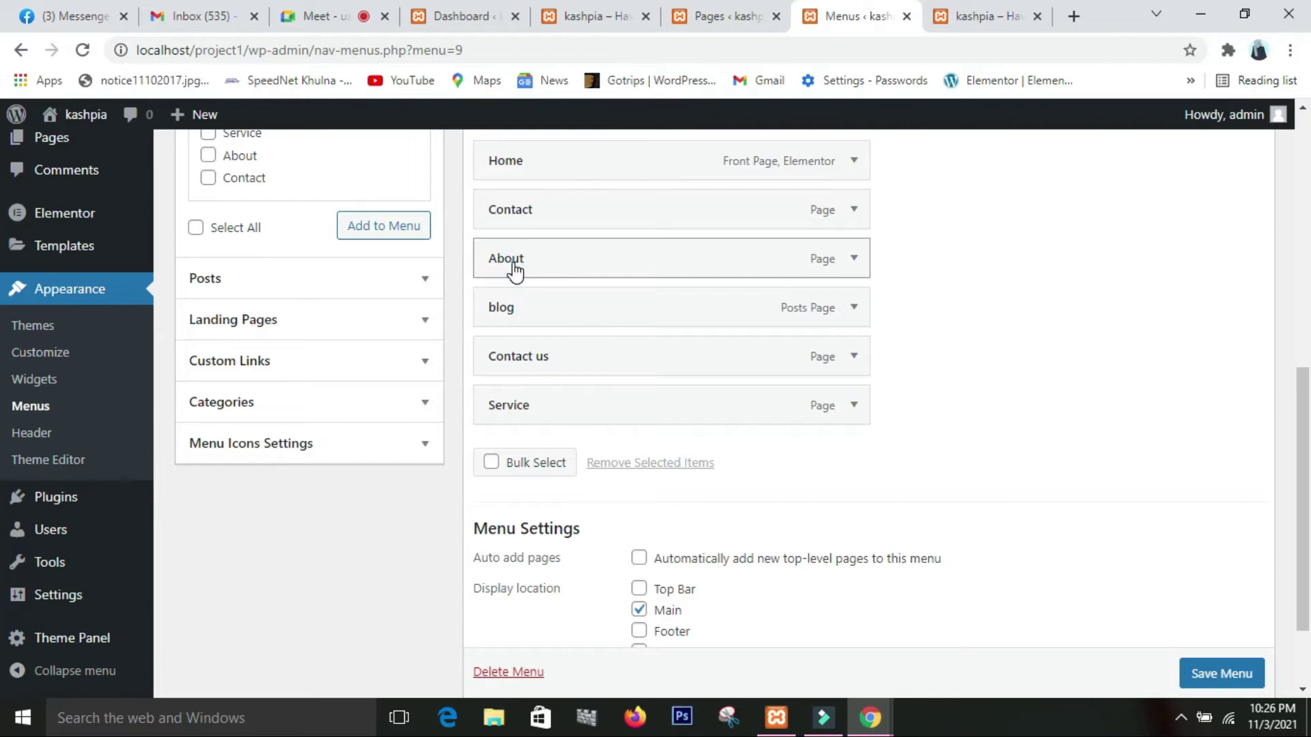
pyautogui.moveTo(514, 268); pyautogui.dragTo(512, 211)
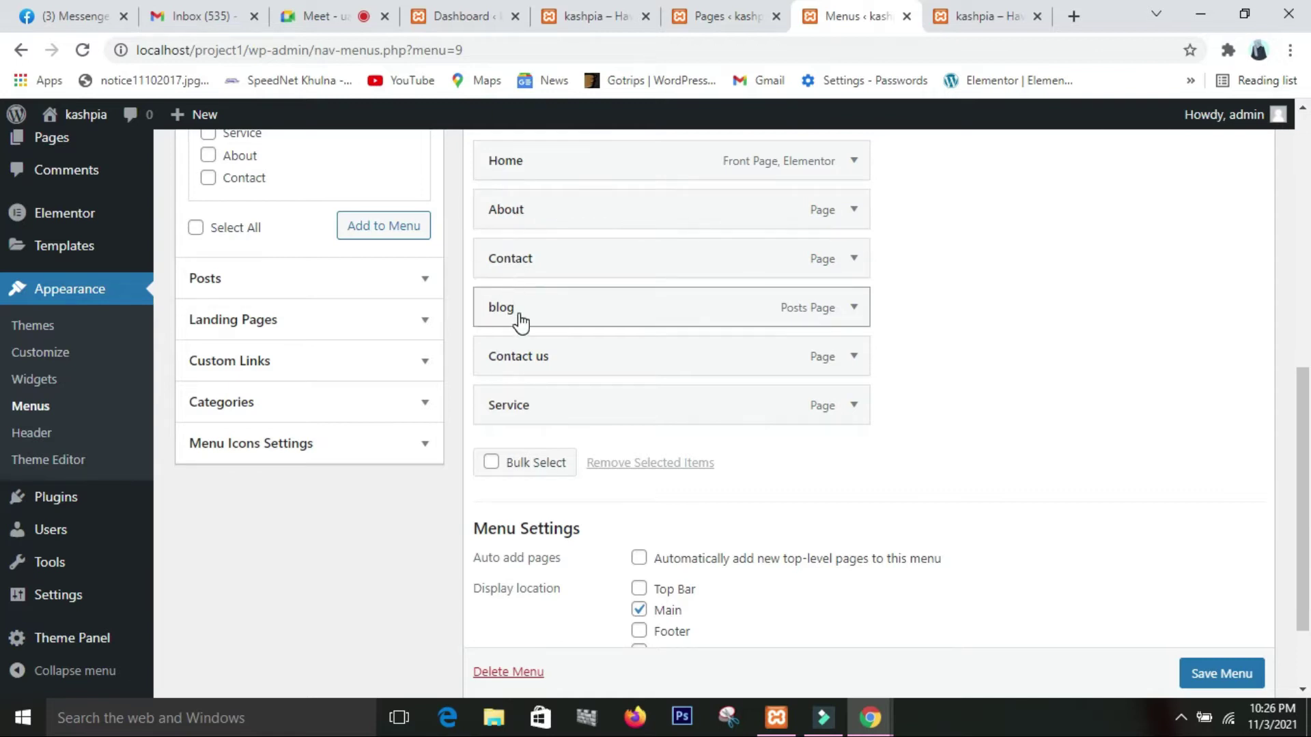
pyautogui.click(515, 405)
pyautogui.moveTo(516, 404); pyautogui.dragTo(512, 211)
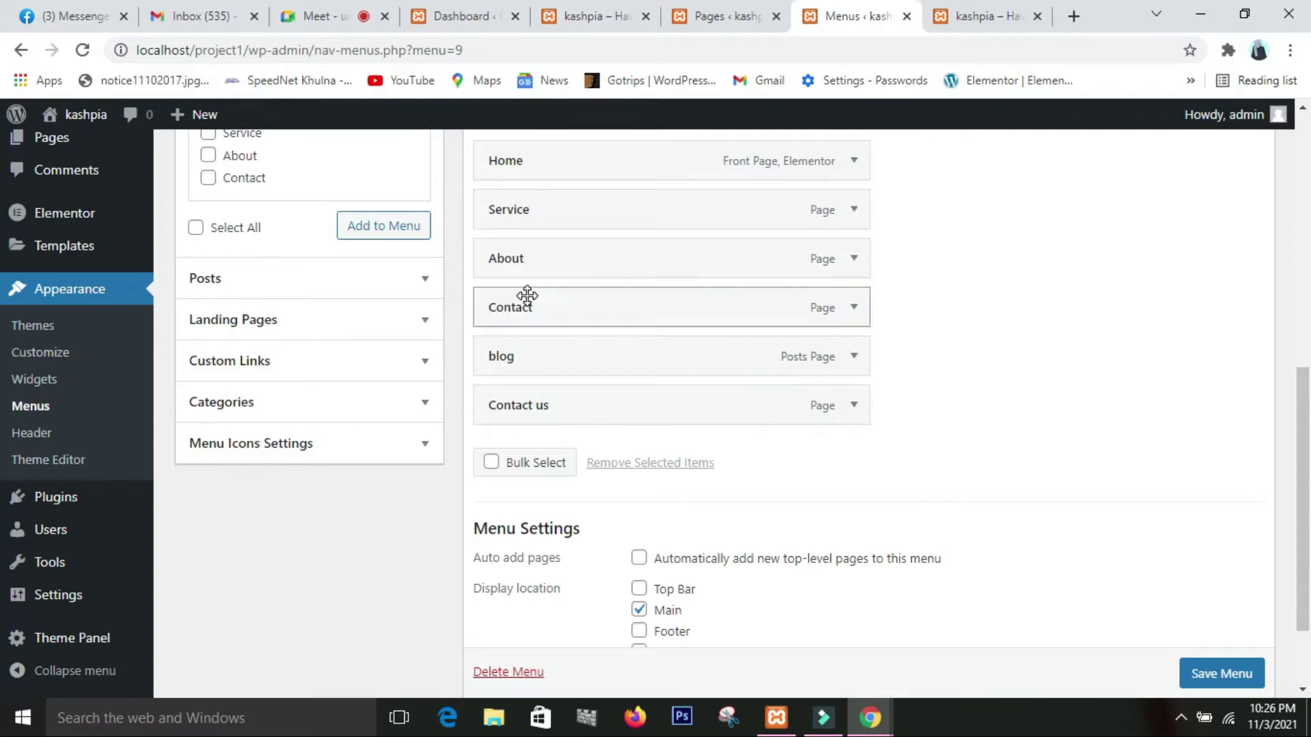
pyautogui.moveTo(535, 369); pyautogui.dragTo(530, 316)
pyautogui.moveTo(544, 407); pyautogui.dragTo(547, 362)
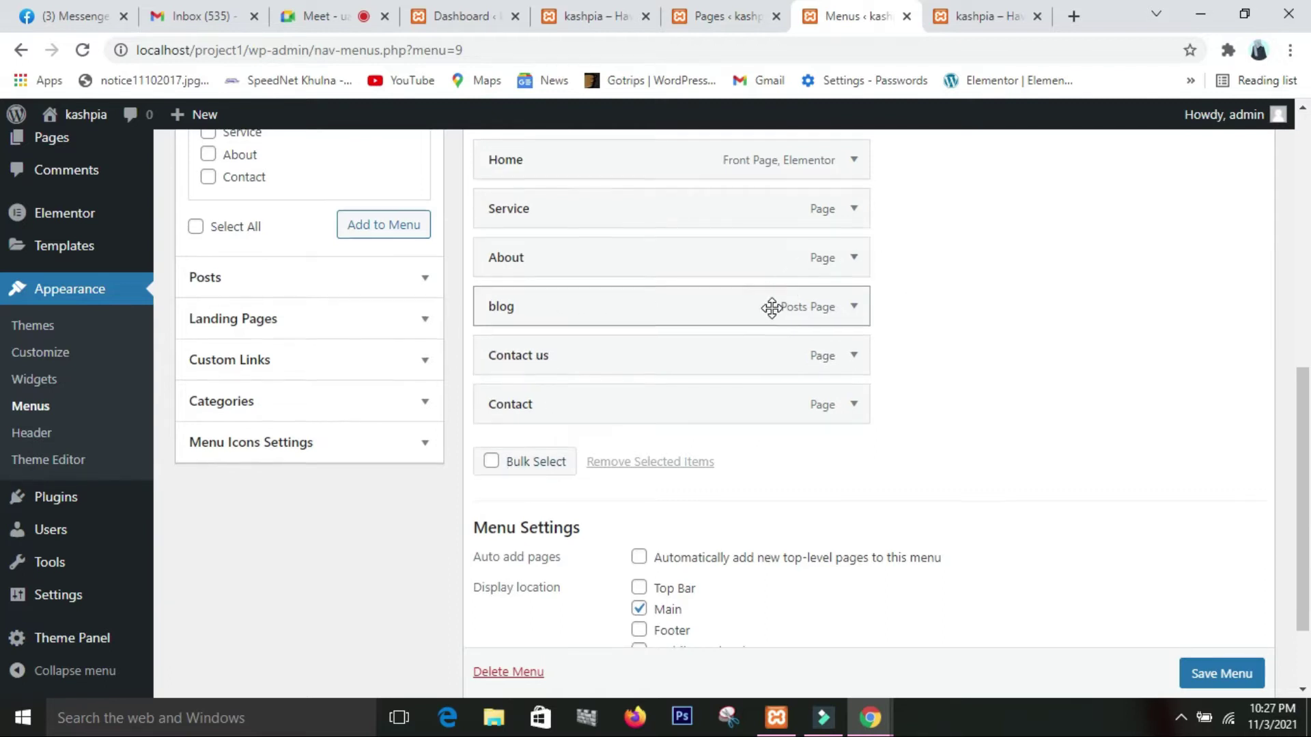
# Save the reordered menu and reload the live site to check the header's item order.
pyautogui.scroll(-2, 772, 321)
pyautogui.click(1208, 591)
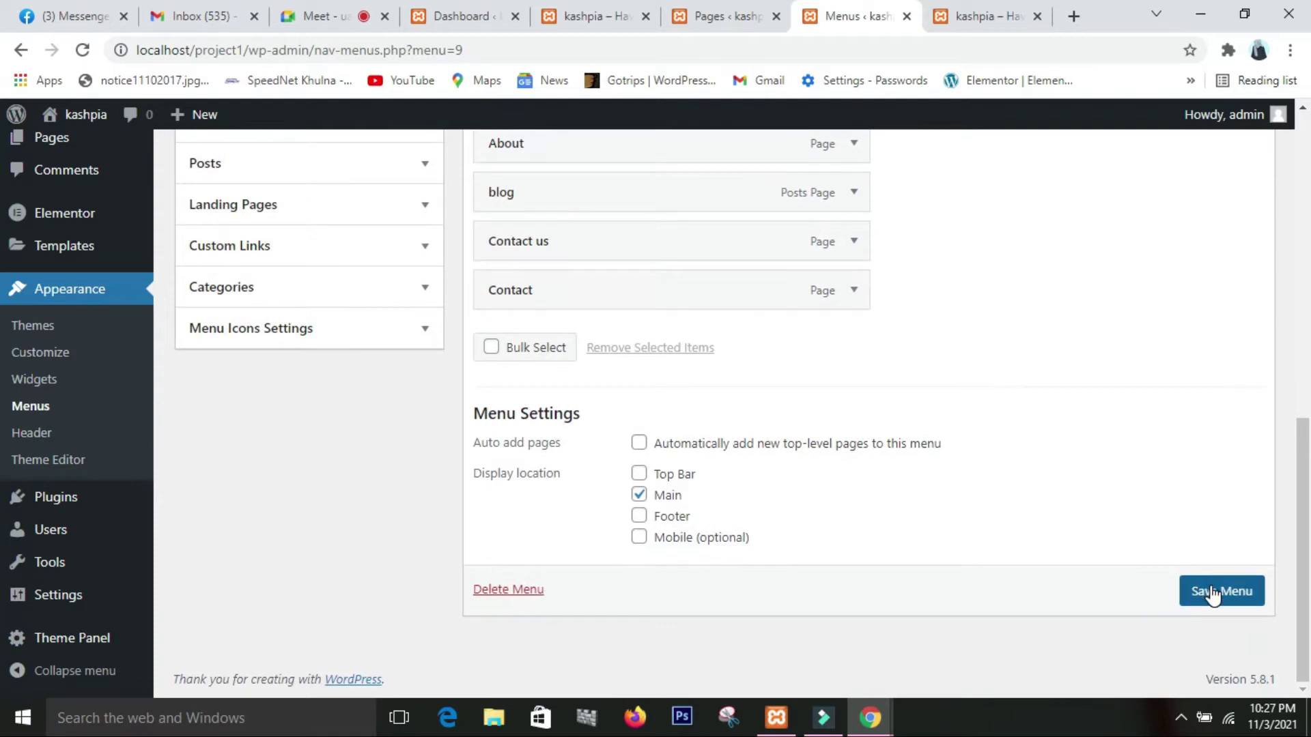
pyautogui.click(1212, 592)
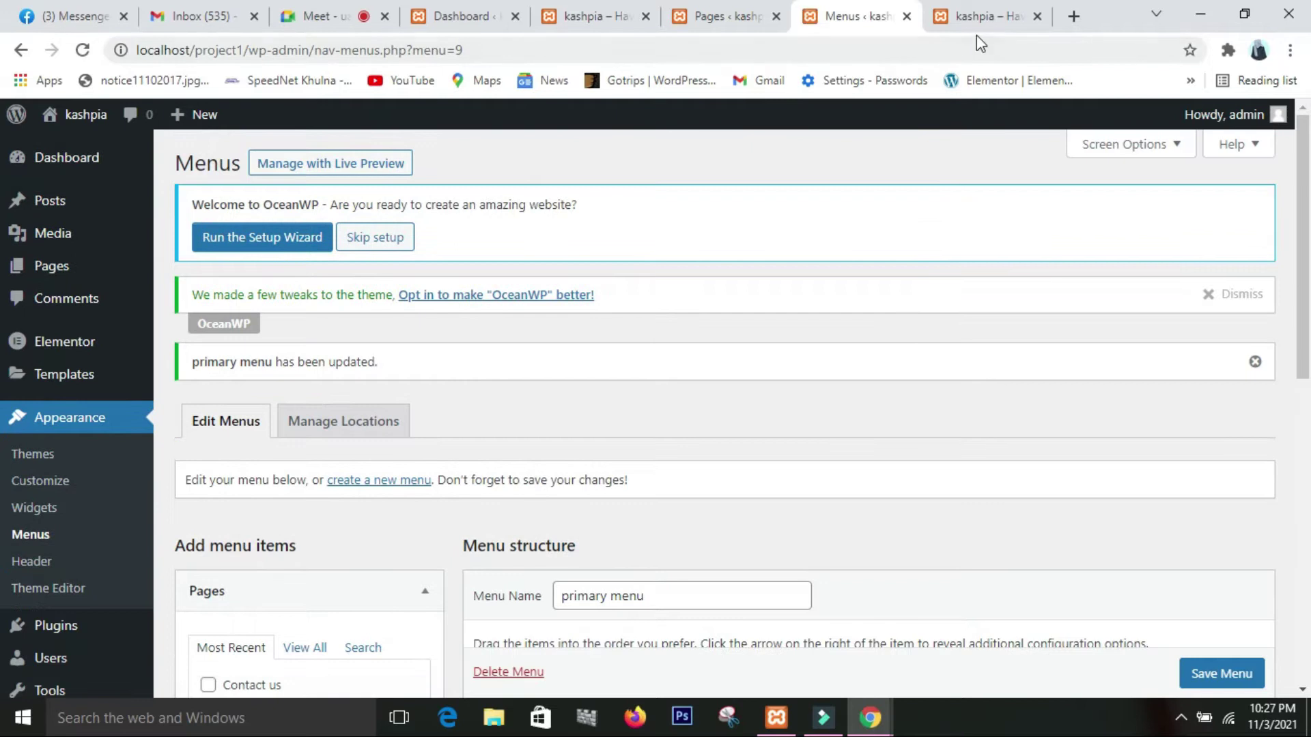
pyautogui.click(981, 22)
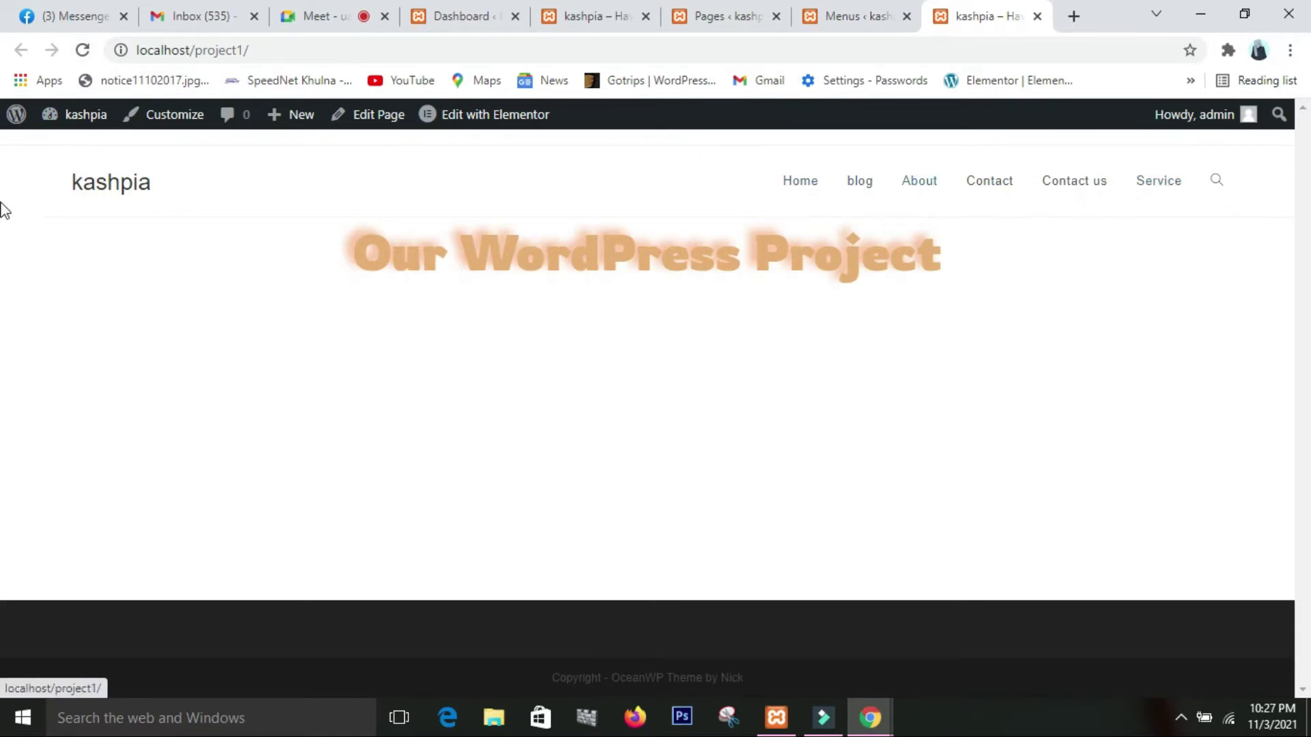
pyautogui.click(81, 52)
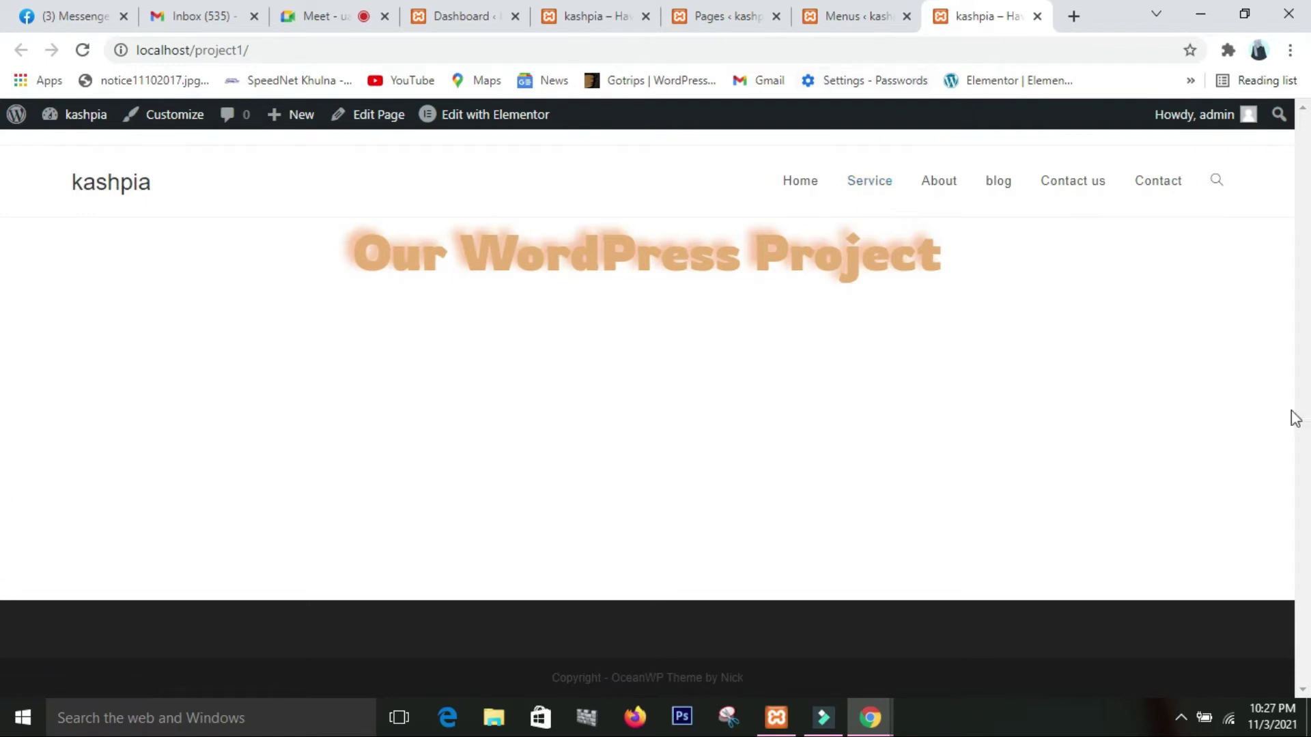
# Back in the menu editor, move Contact above Contact us, and return Contact us to its place above Contact.
pyautogui.click(874, 16)
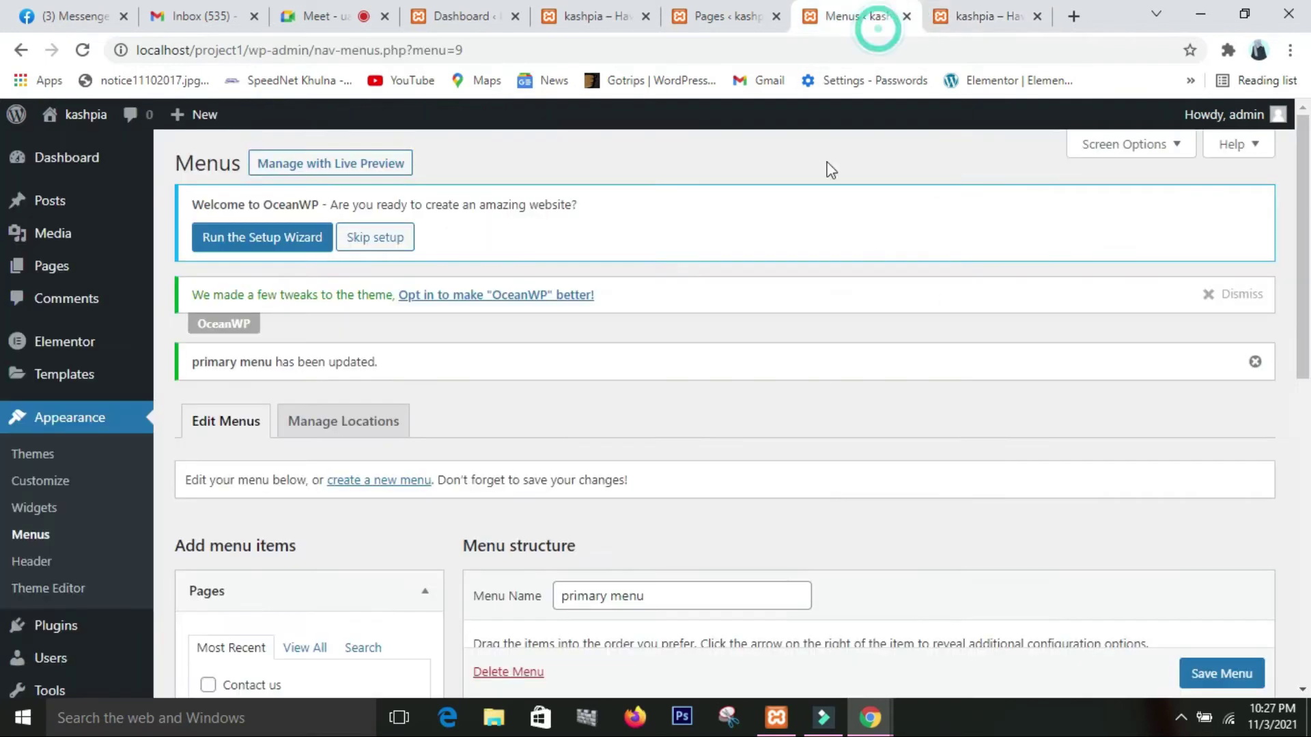
pyautogui.scroll(-6, 828, 551)
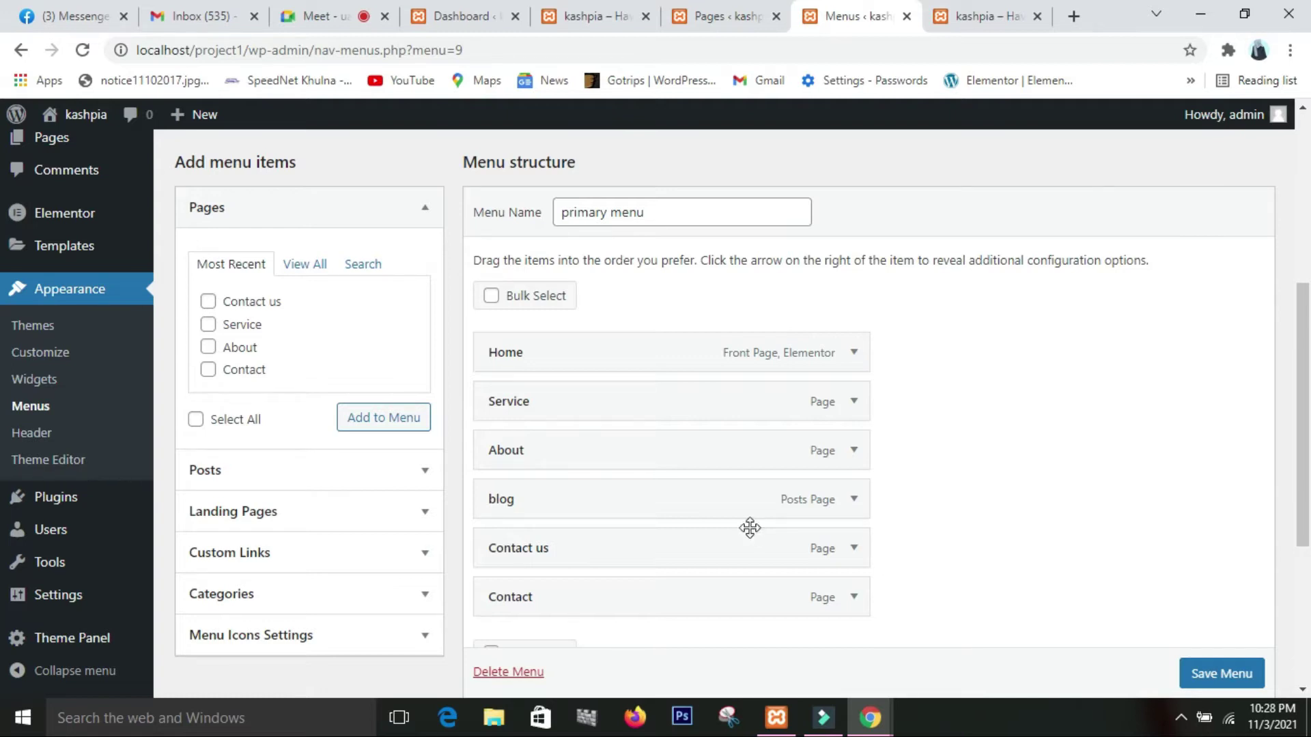
pyautogui.moveTo(655, 607); pyautogui.dragTo(658, 555)
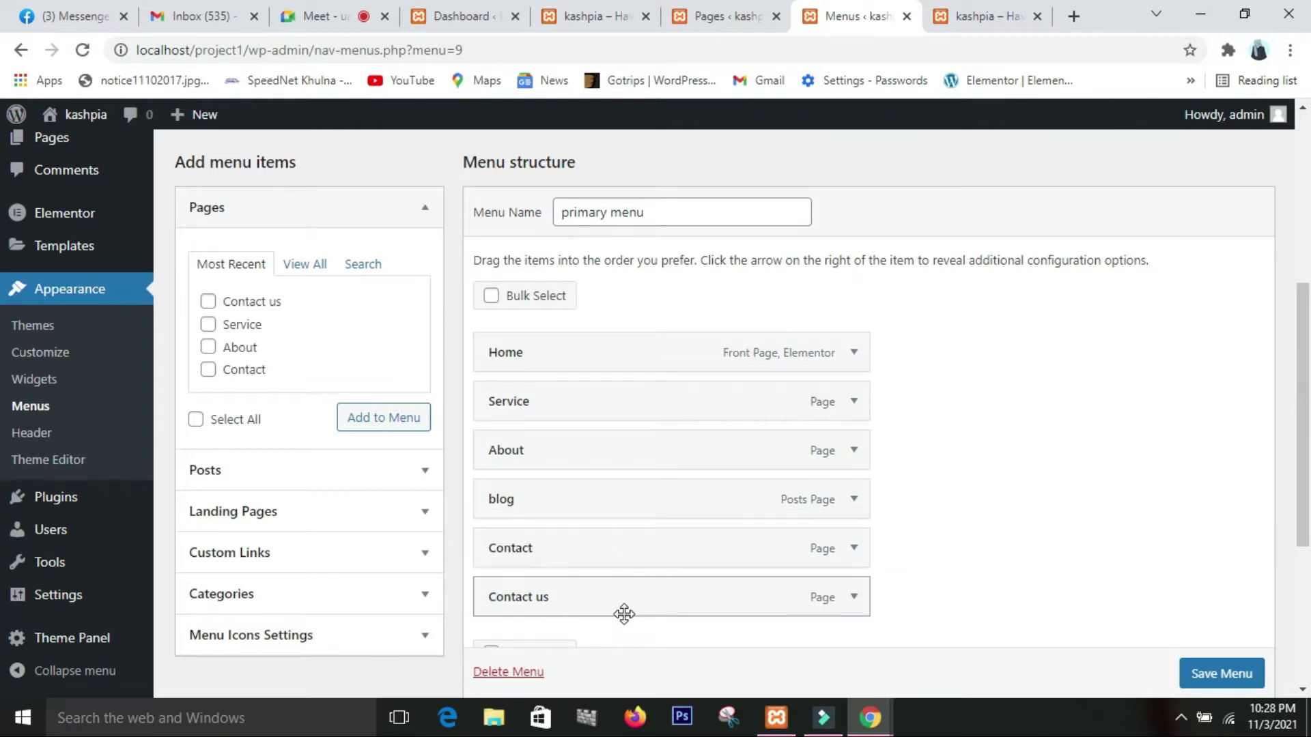
pyautogui.scroll(-2, 539, 546)
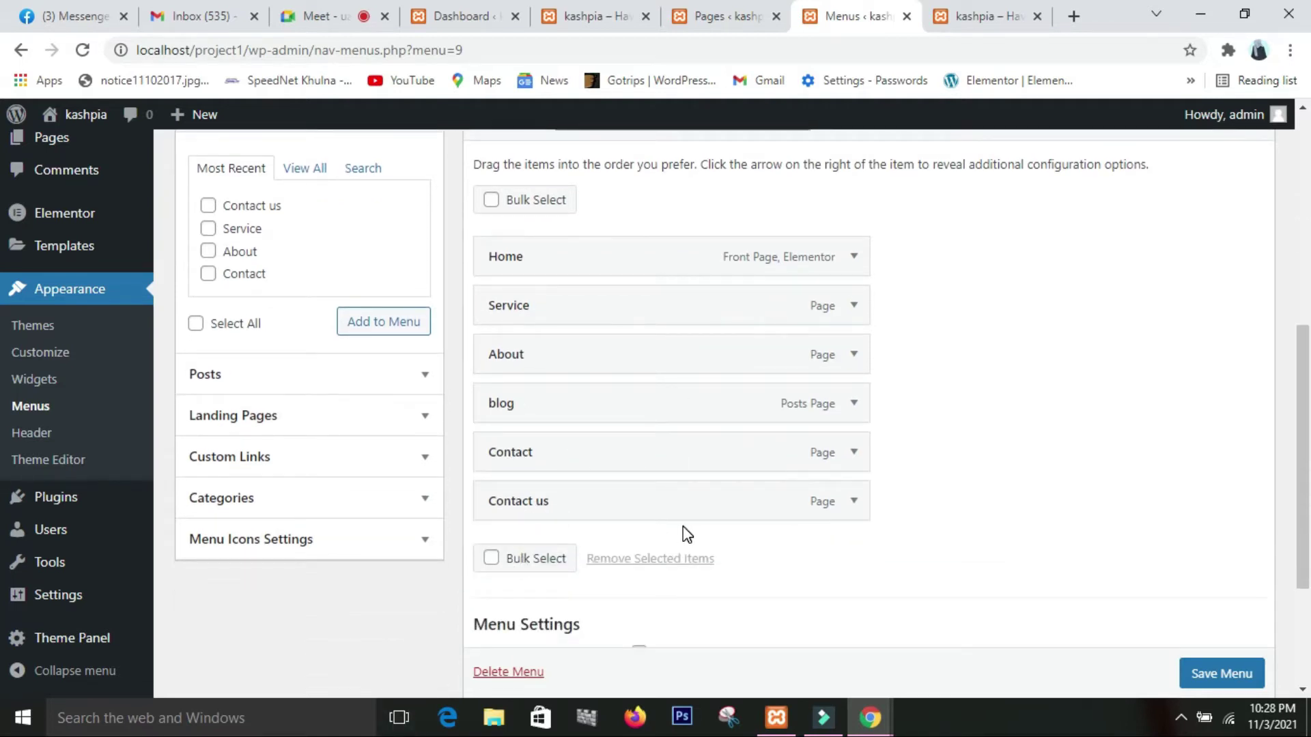
pyautogui.moveTo(670, 503); pyautogui.dragTo(658, 451)
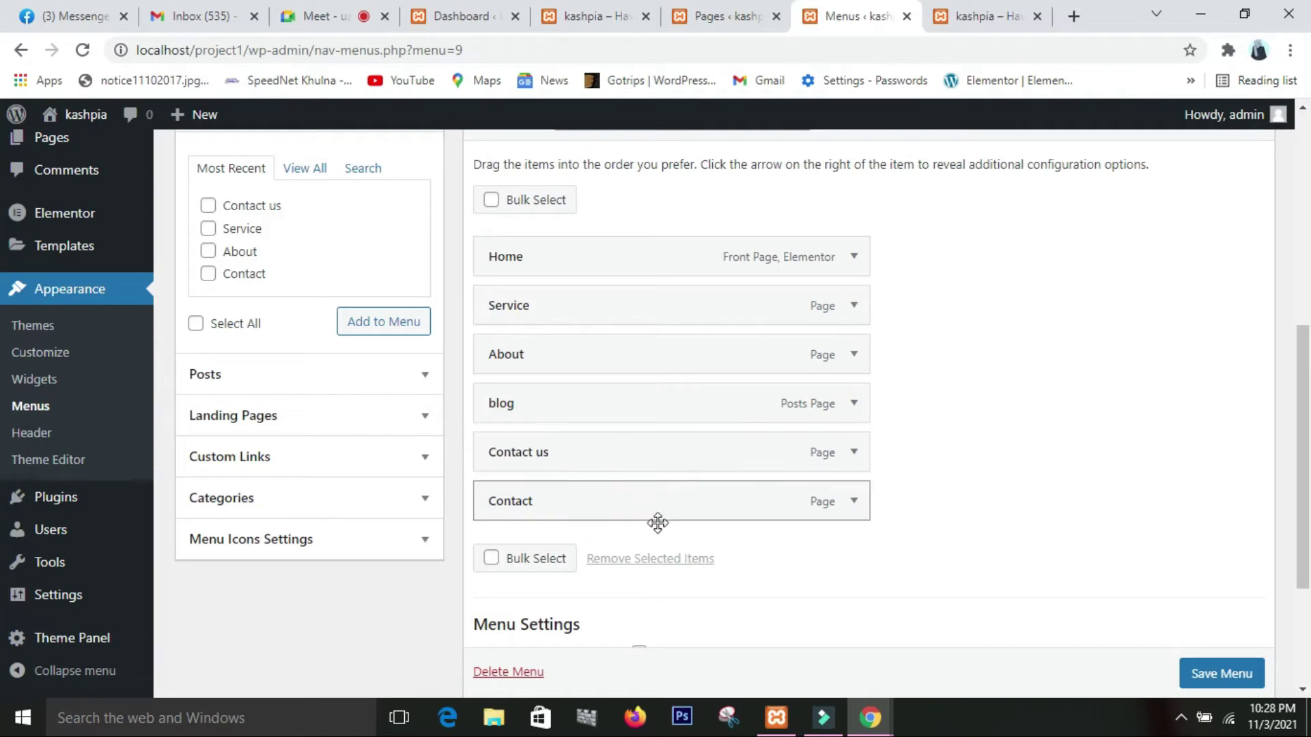
# Nest Contact and About as sub items under Contact us in the menu structure.
pyautogui.moveTo(535, 519)
pyautogui.mouseDown()
pyautogui.moveTo(577, 524)
pyautogui.moveTo(535, 518)
pyautogui.mouseUp()
pyautogui.moveTo(491, 512); pyautogui.dragTo(532, 506)
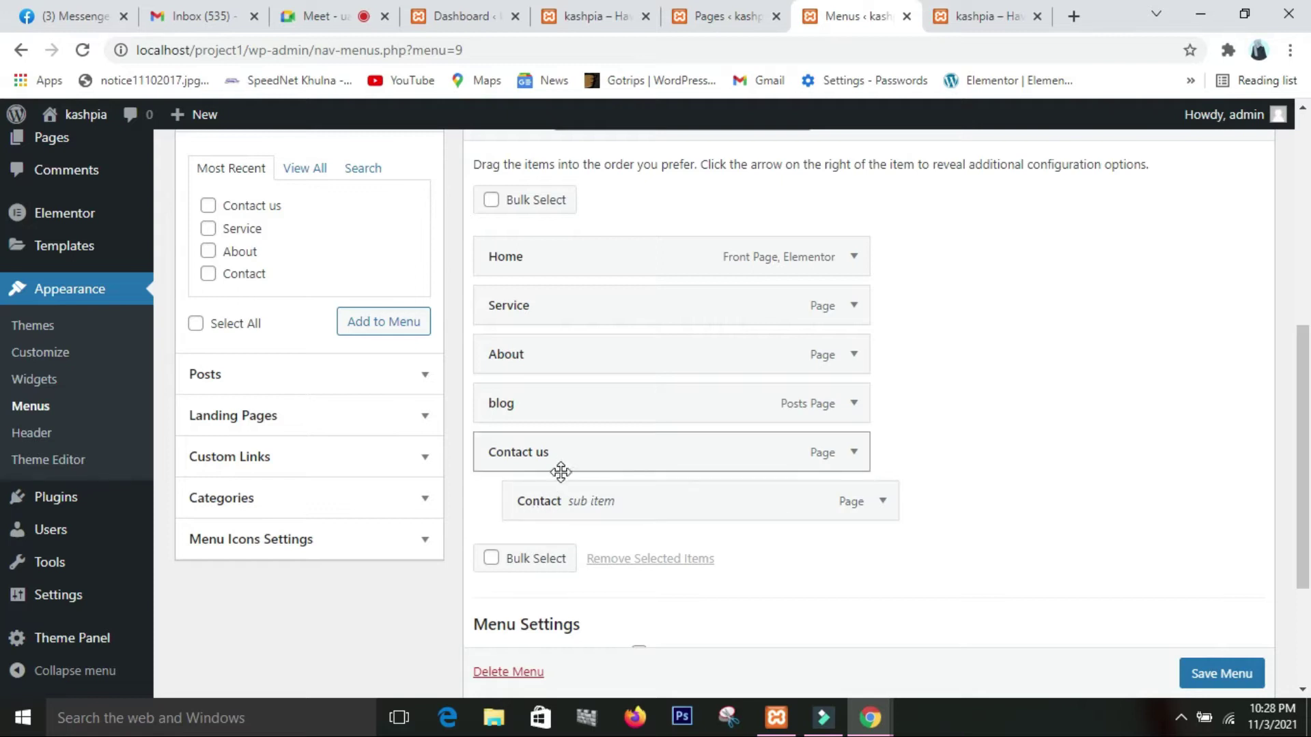
pyautogui.moveTo(565, 355); pyautogui.dragTo(601, 509)
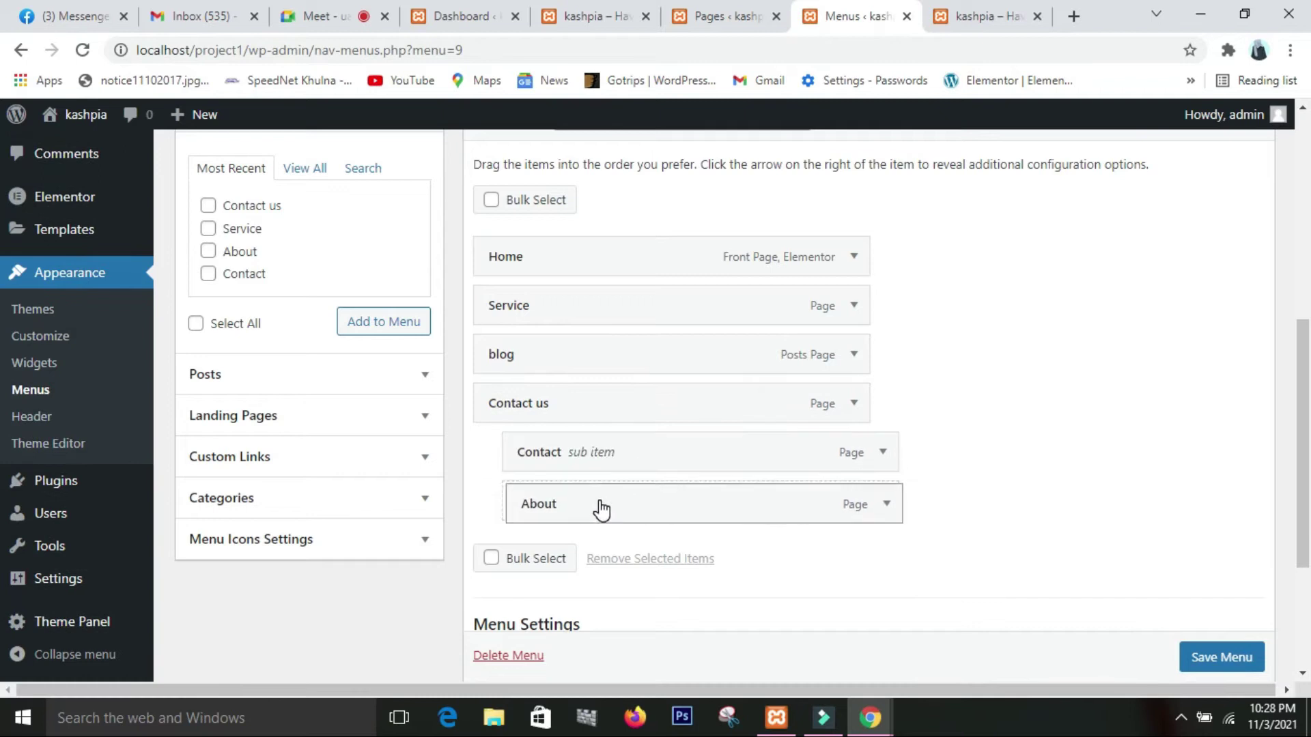
pyautogui.moveTo(601, 509)
pyautogui.mouseDown()
pyautogui.moveTo(588, 465)
pyautogui.moveTo(606, 503)
pyautogui.mouseUp()
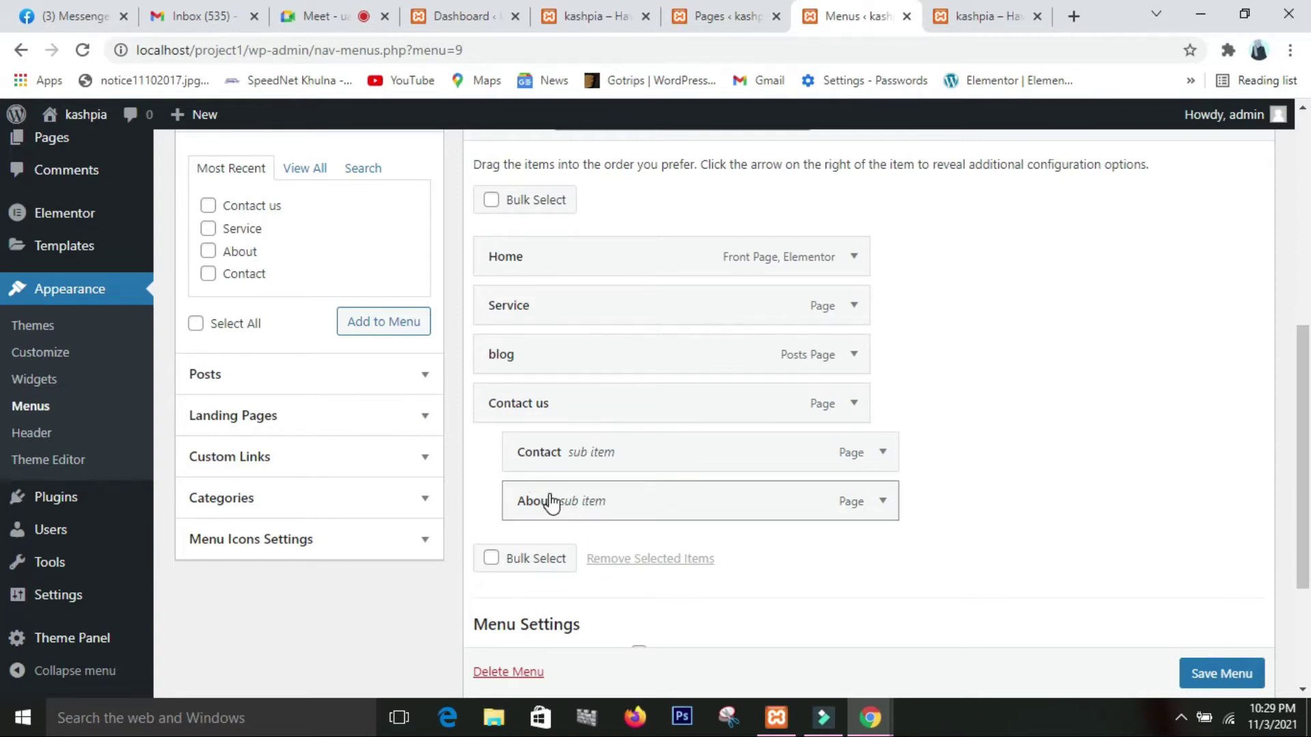
# Save the menu with its nested items and check the Contact us dropdown in the live site's header.
pyautogui.click(1231, 682)
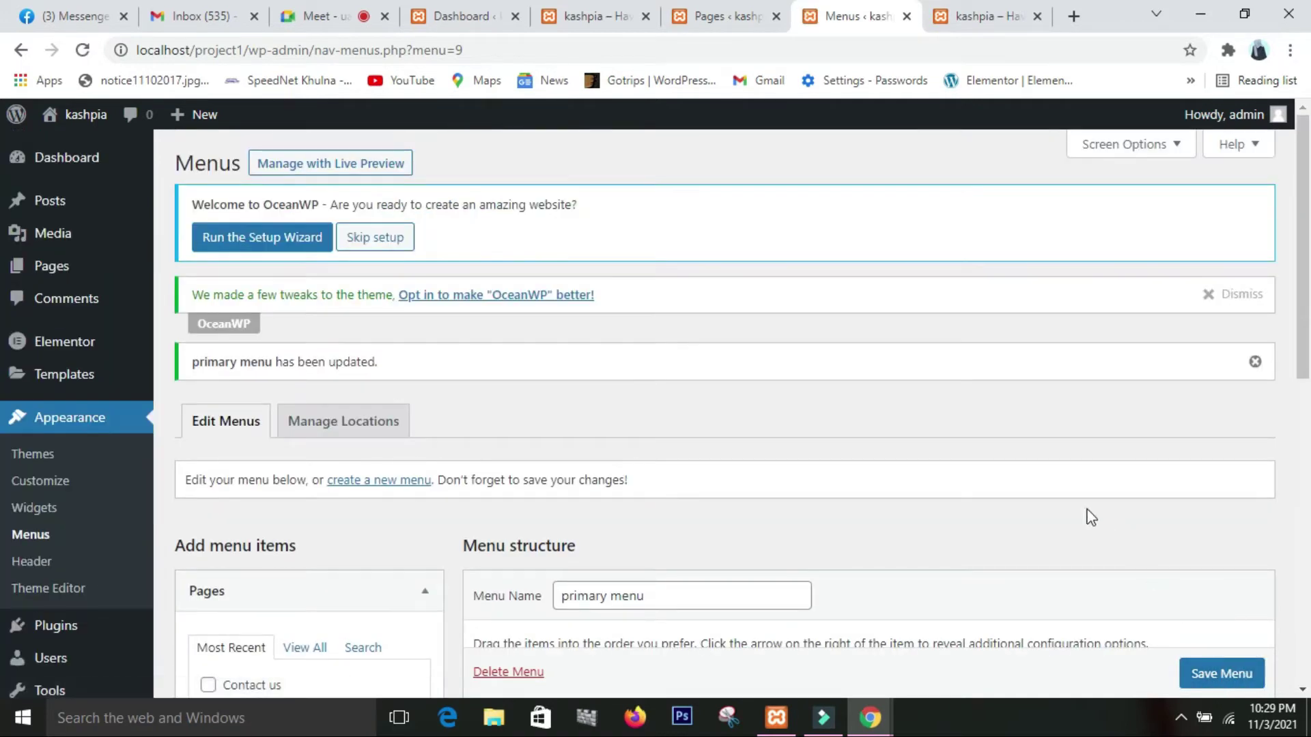
pyautogui.click(995, 22)
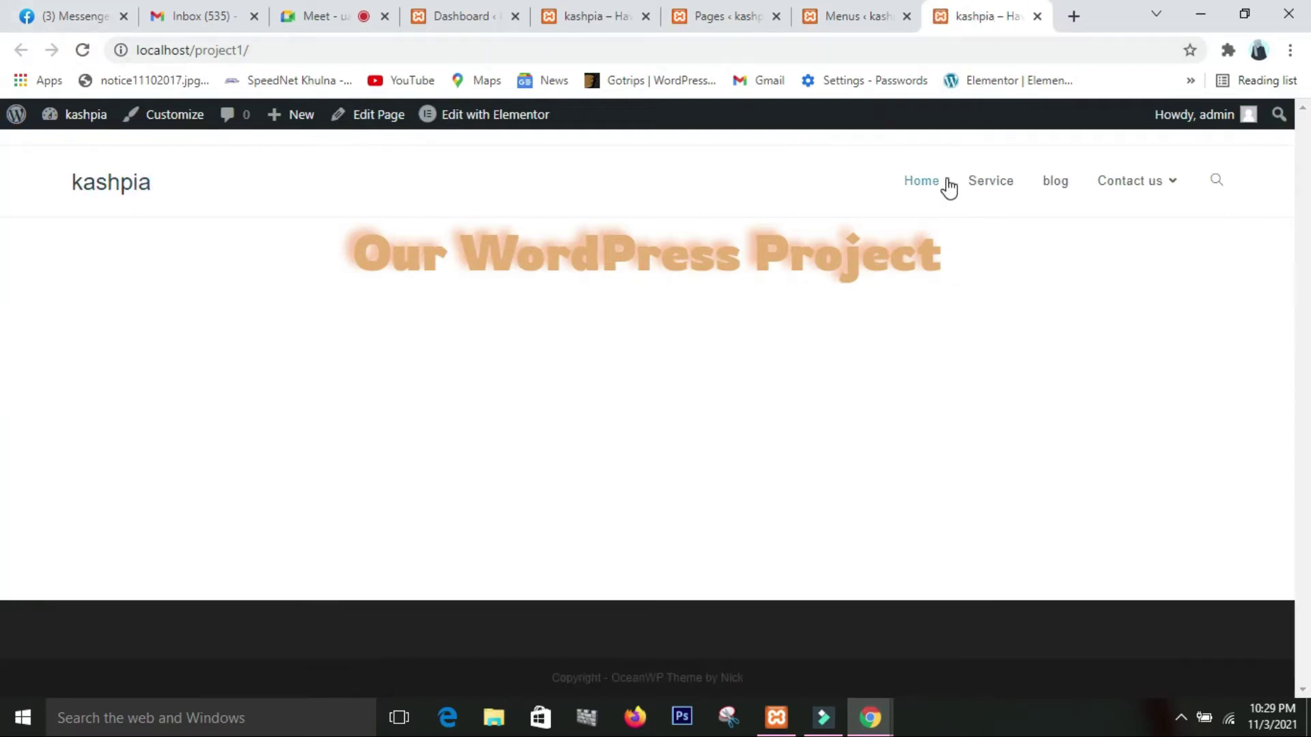
pyautogui.moveTo(1149, 186)
pyautogui.moveTo(1097, 164)
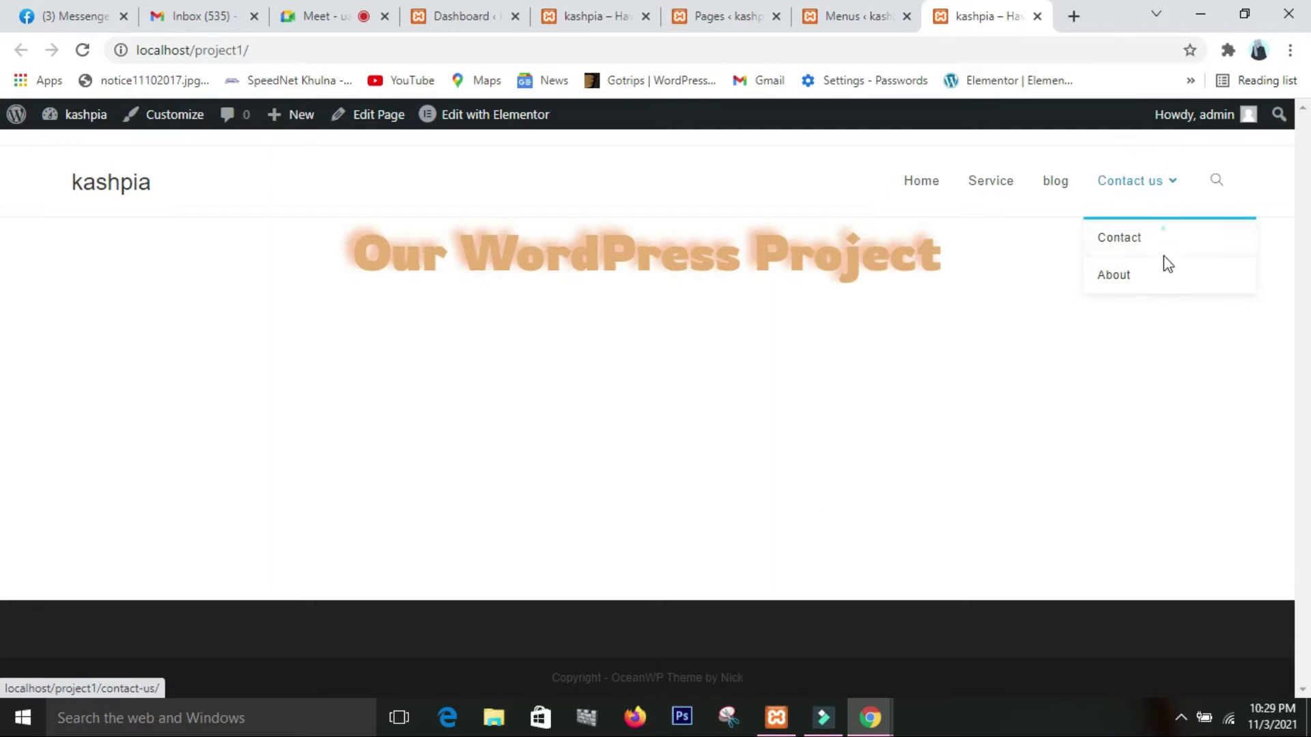
pyautogui.moveTo(1141, 254)
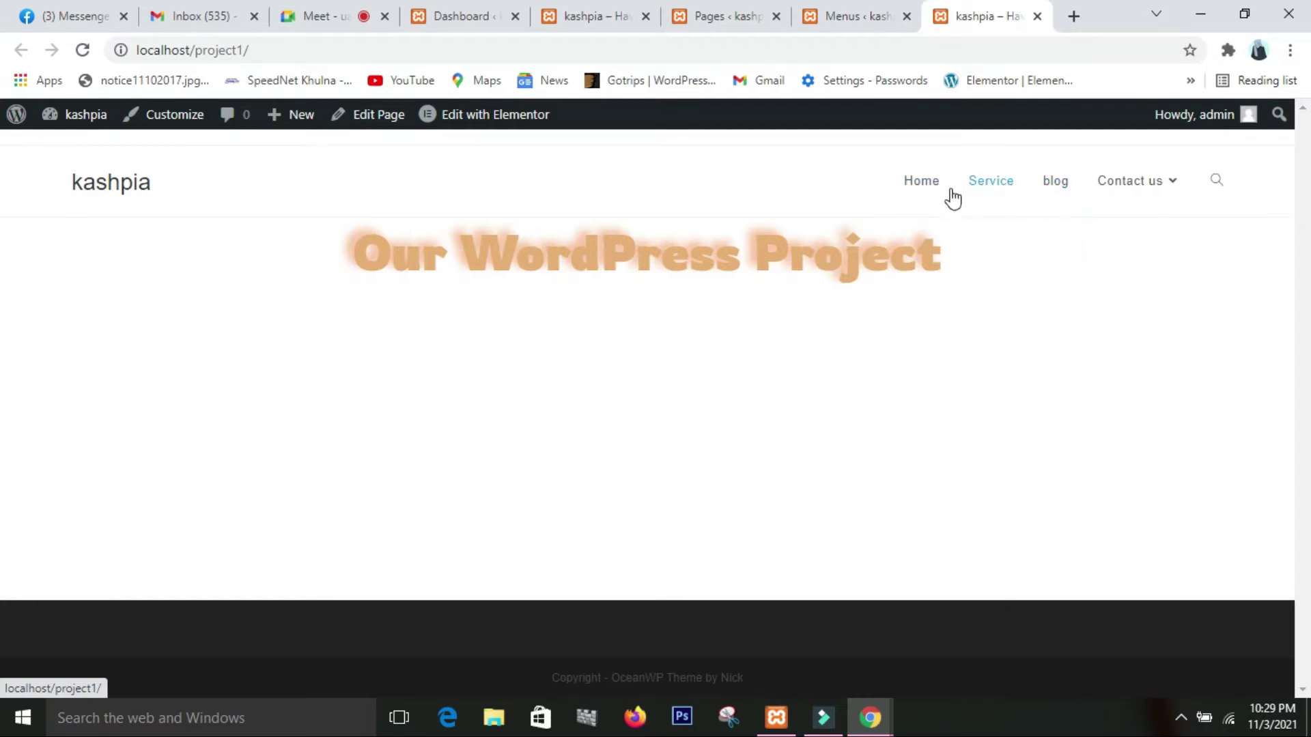
# Open the Service page from the site header in a separate tab, look through it, and return to the home page.
pyautogui.rightClick(985, 189)
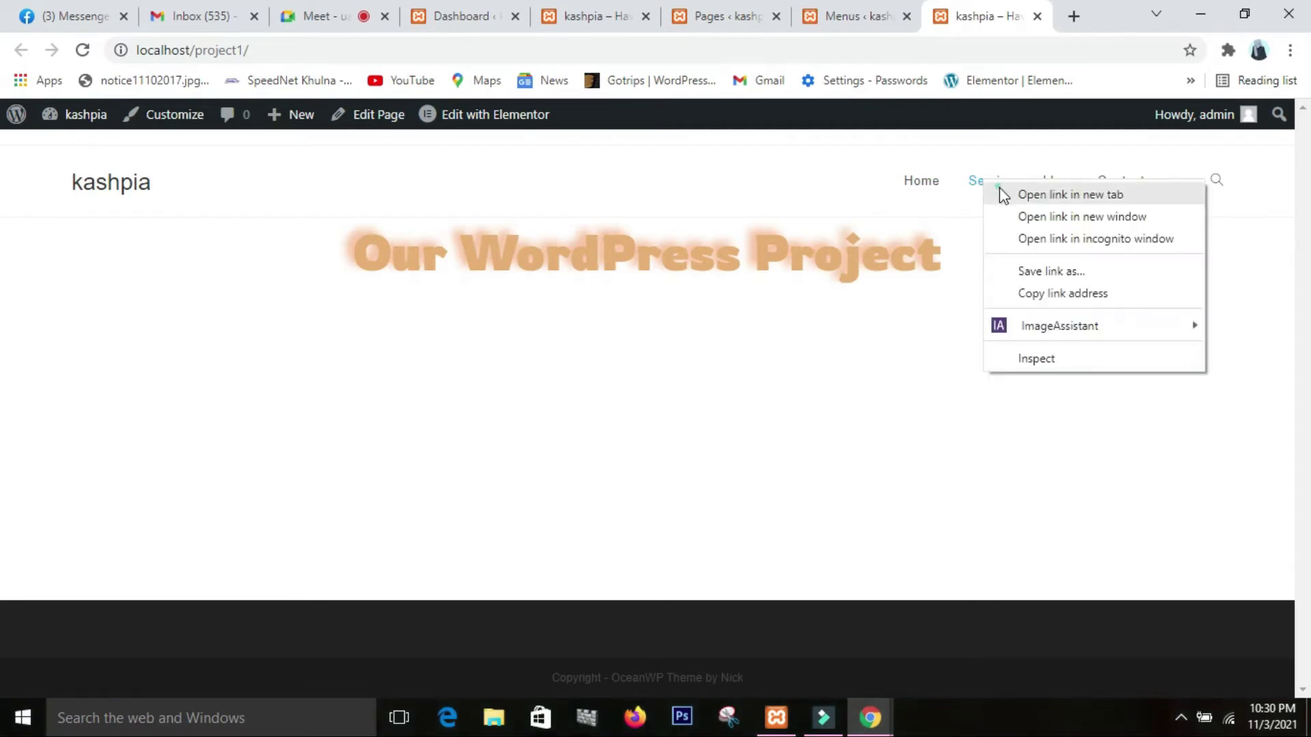
pyautogui.click(1003, 195)
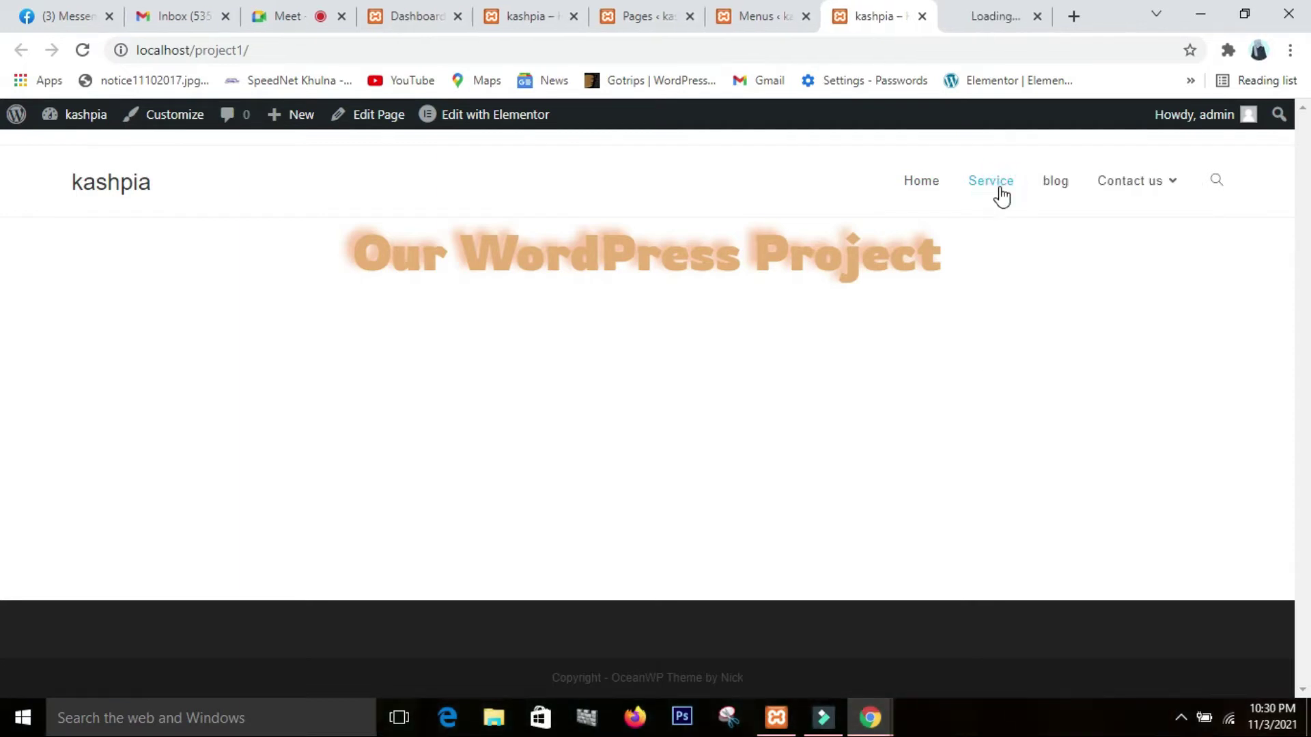
pyautogui.click(1002, 19)
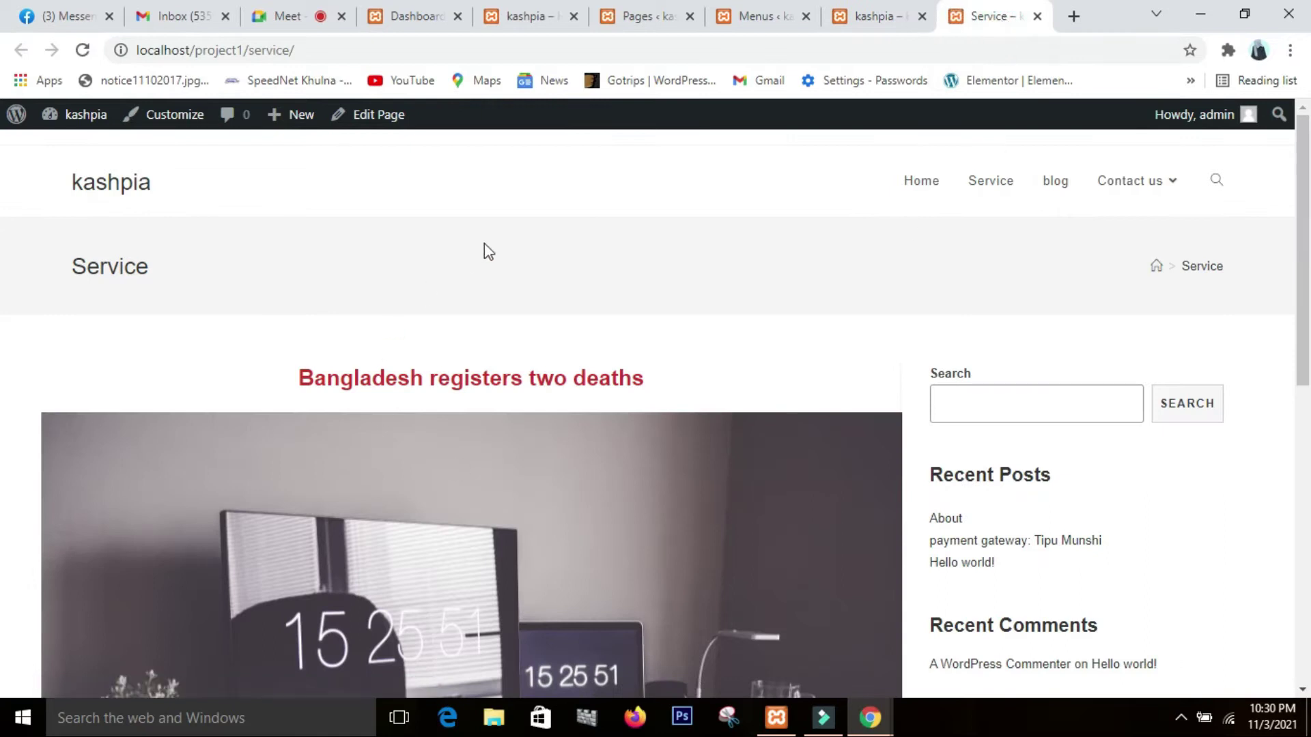
pyautogui.scroll(-10, 478, 253)
pyautogui.scroll(10, 474, 256)
pyautogui.click(908, 20)
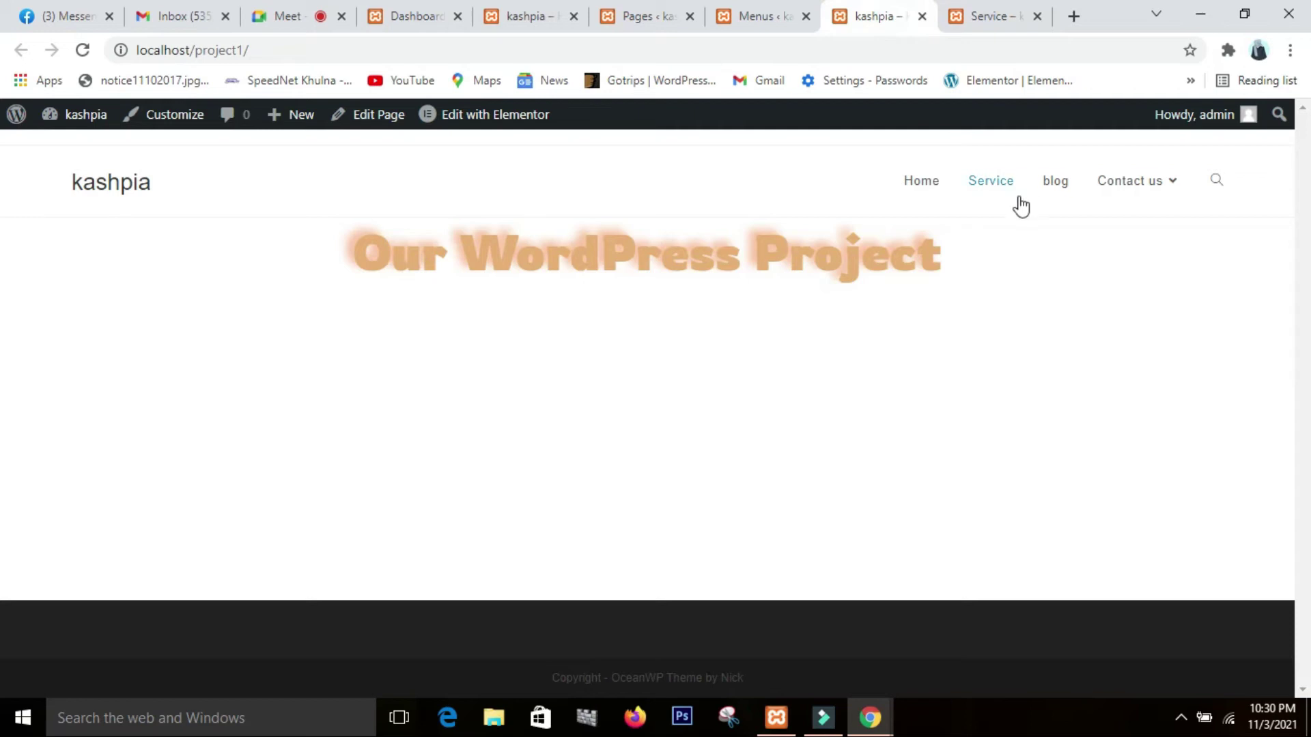
# Visit the blog page from the site header, look through its posts, and go back to Home.
pyautogui.click(1043, 185)
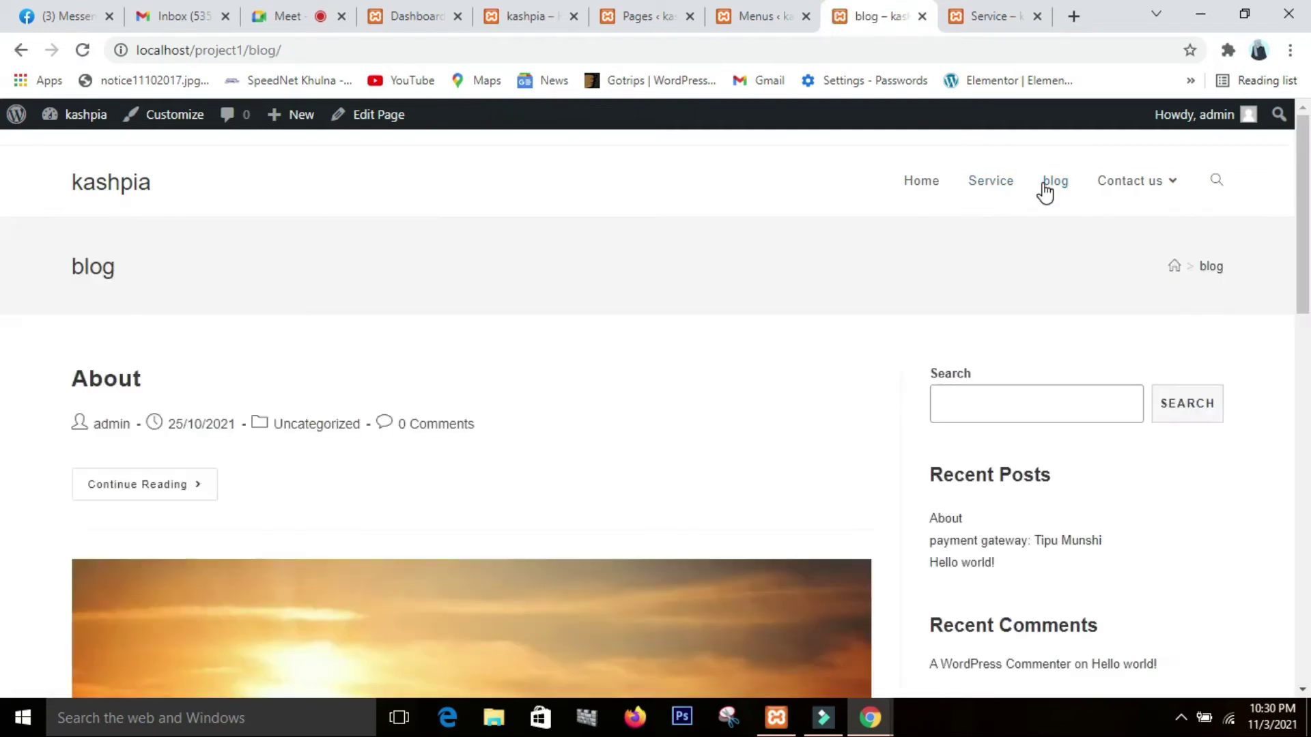
pyautogui.scroll(-14, 1038, 183)
pyautogui.scroll(5, 1041, 189)
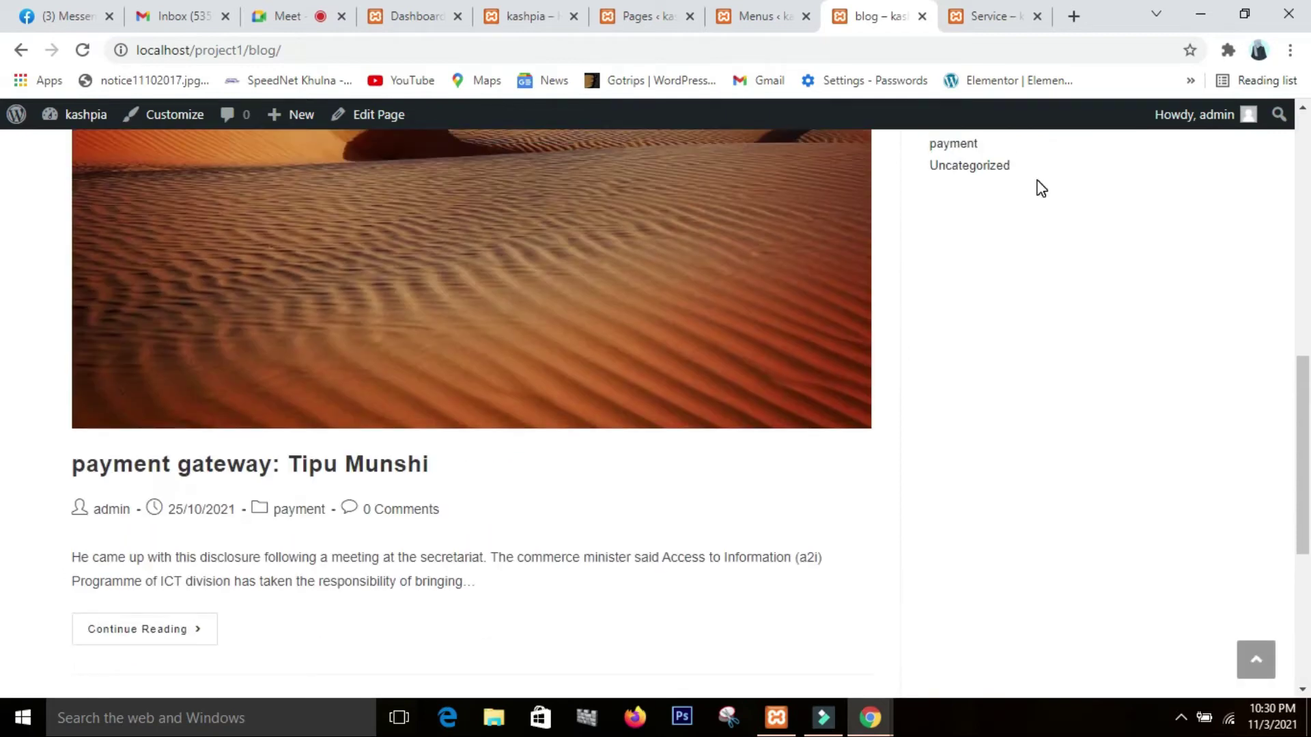
pyautogui.scroll(15, 1039, 184)
pyautogui.click(935, 181)
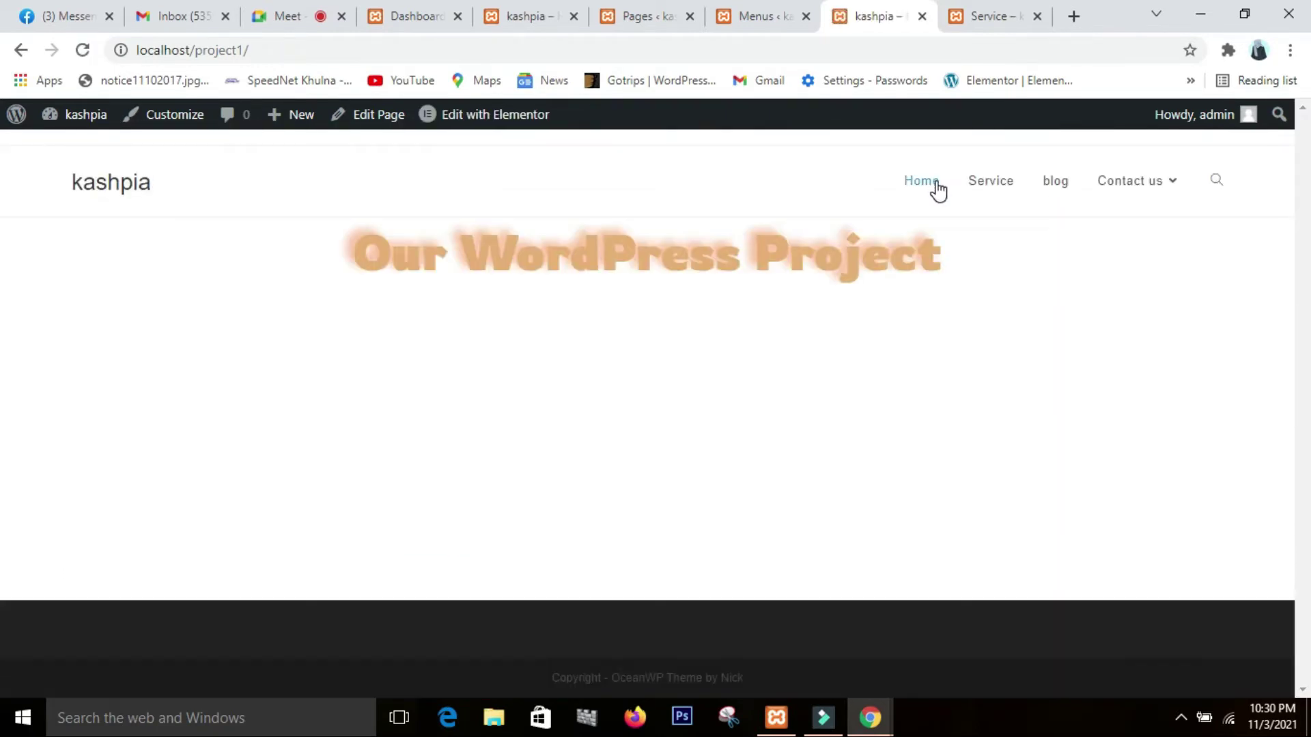
# Follow the header's Contact us item to its page and check the item's link and dropdown.
pyautogui.moveTo(1171, 198)
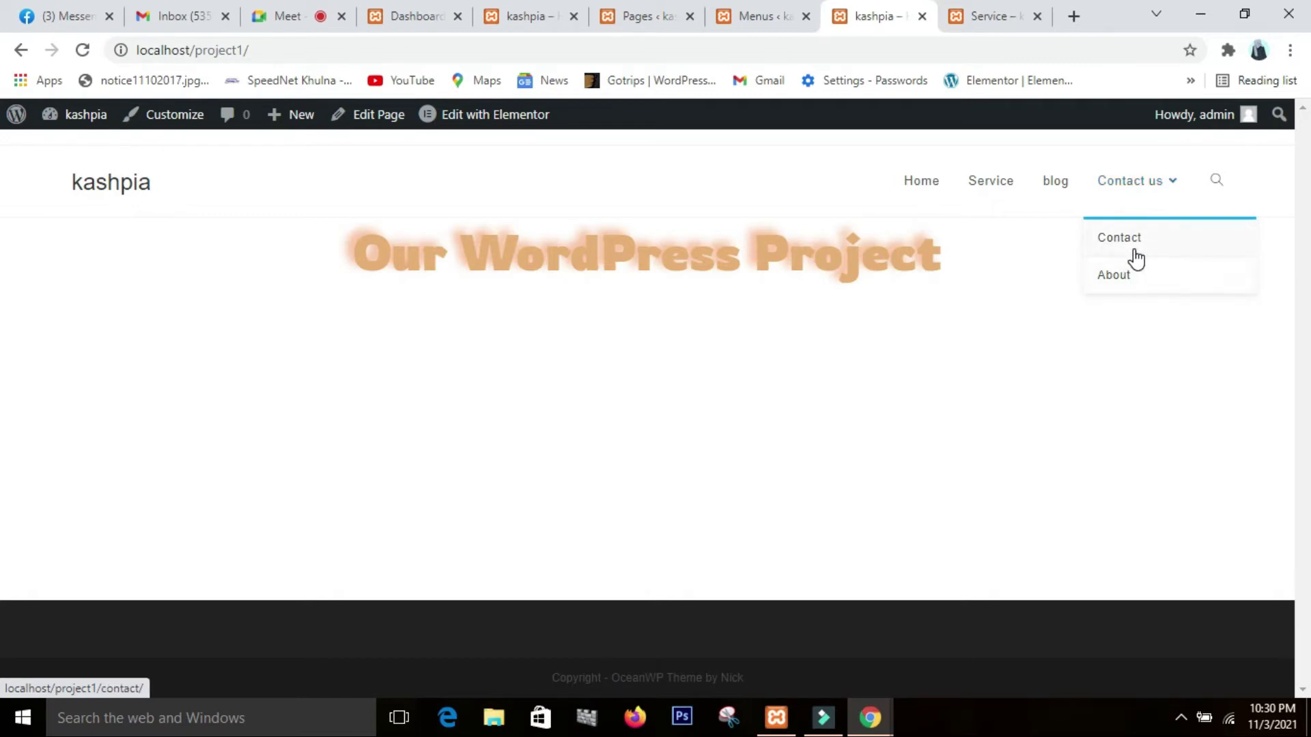
pyautogui.click(1123, 184)
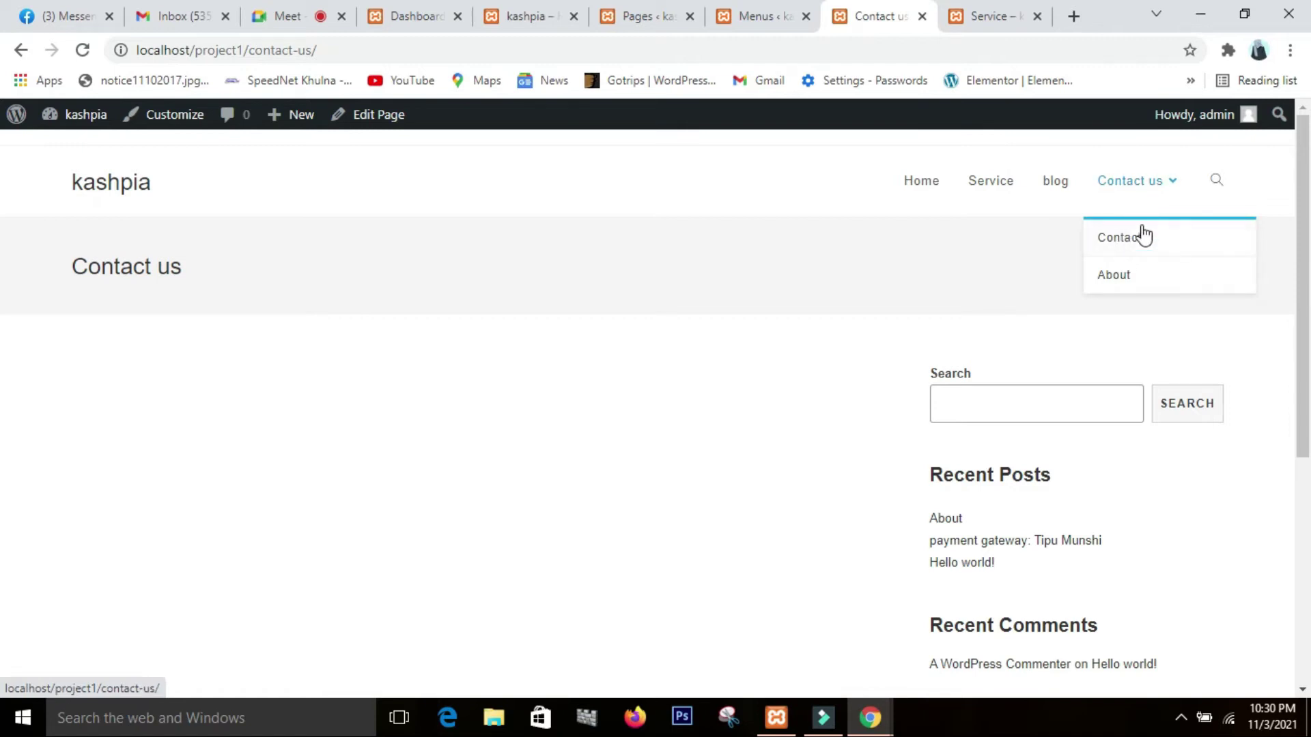
pyautogui.click(1135, 187)
pyautogui.click(1141, 190)
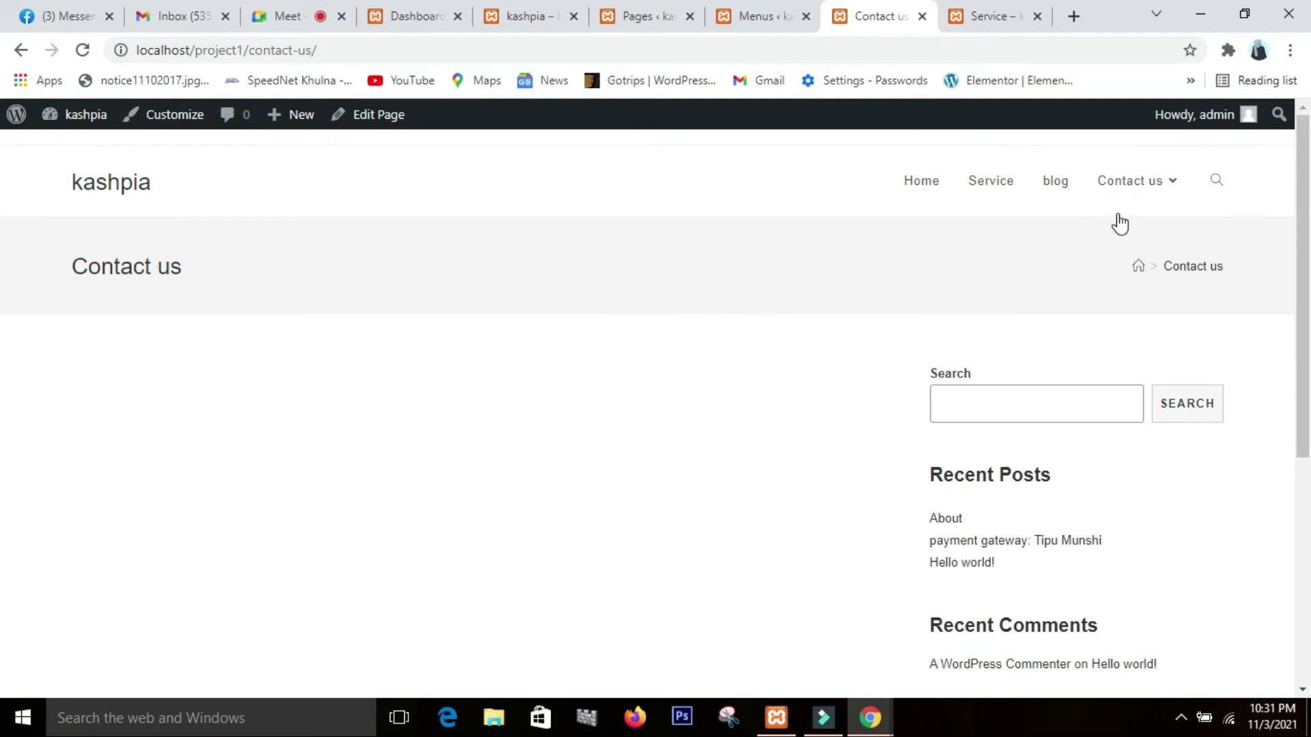
pyautogui.moveTo(1118, 213)
pyautogui.moveTo(1159, 193)
# Back in the menu editor, remove the Contact us page item from the primary menu.
pyautogui.click(780, 10)
pyautogui.scroll(-5, 662, 240)
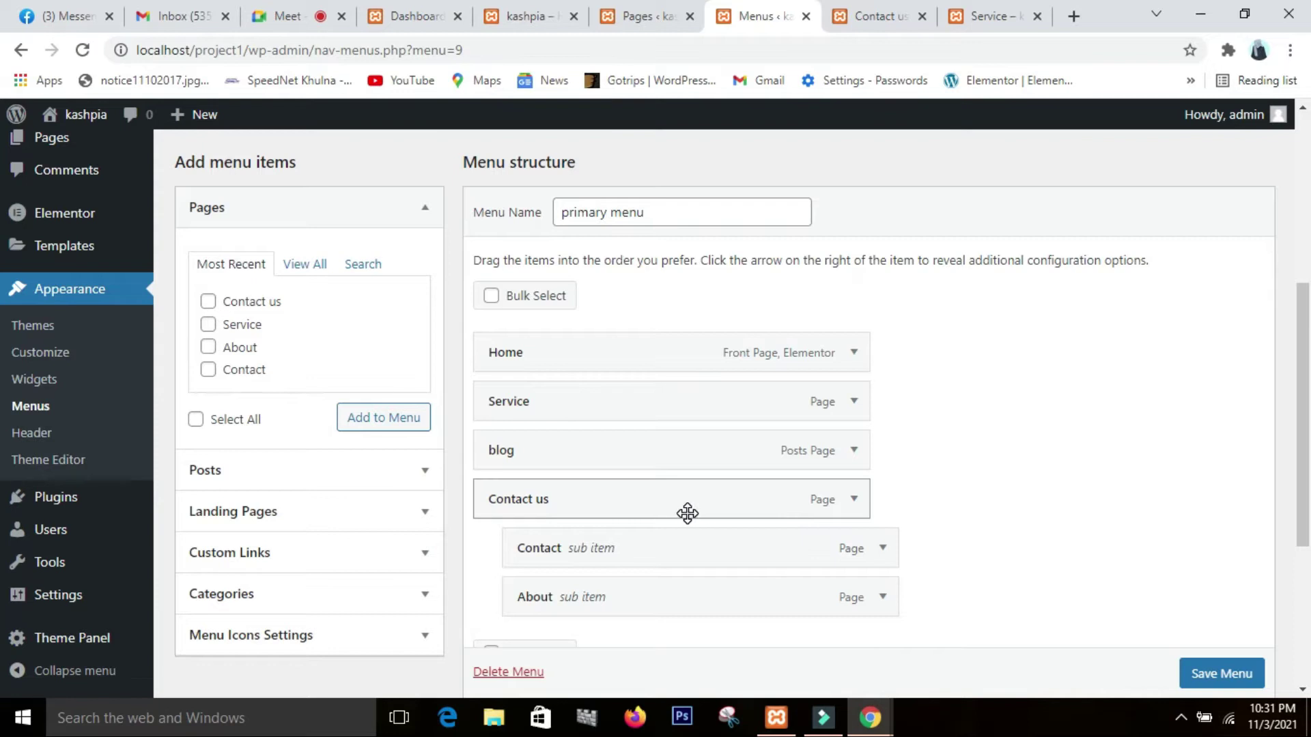
pyautogui.scroll(-1, 711, 482)
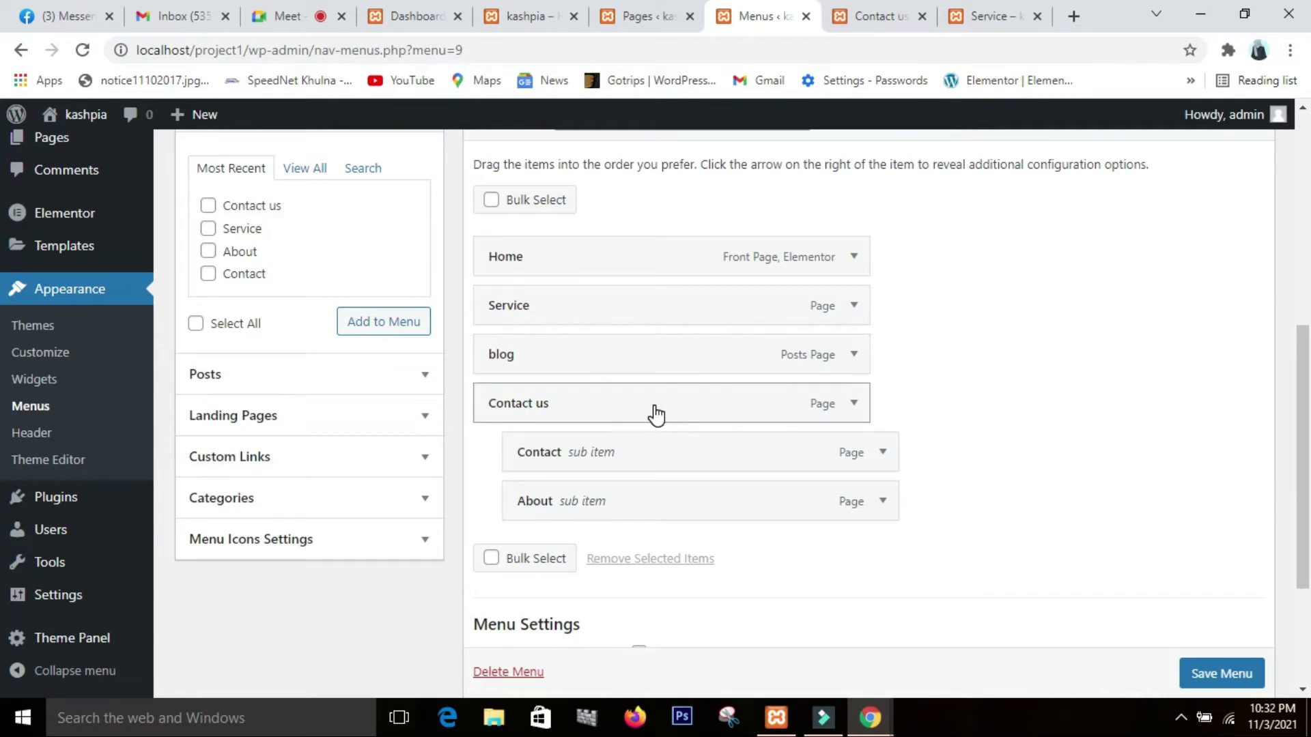
pyautogui.click(853, 405)
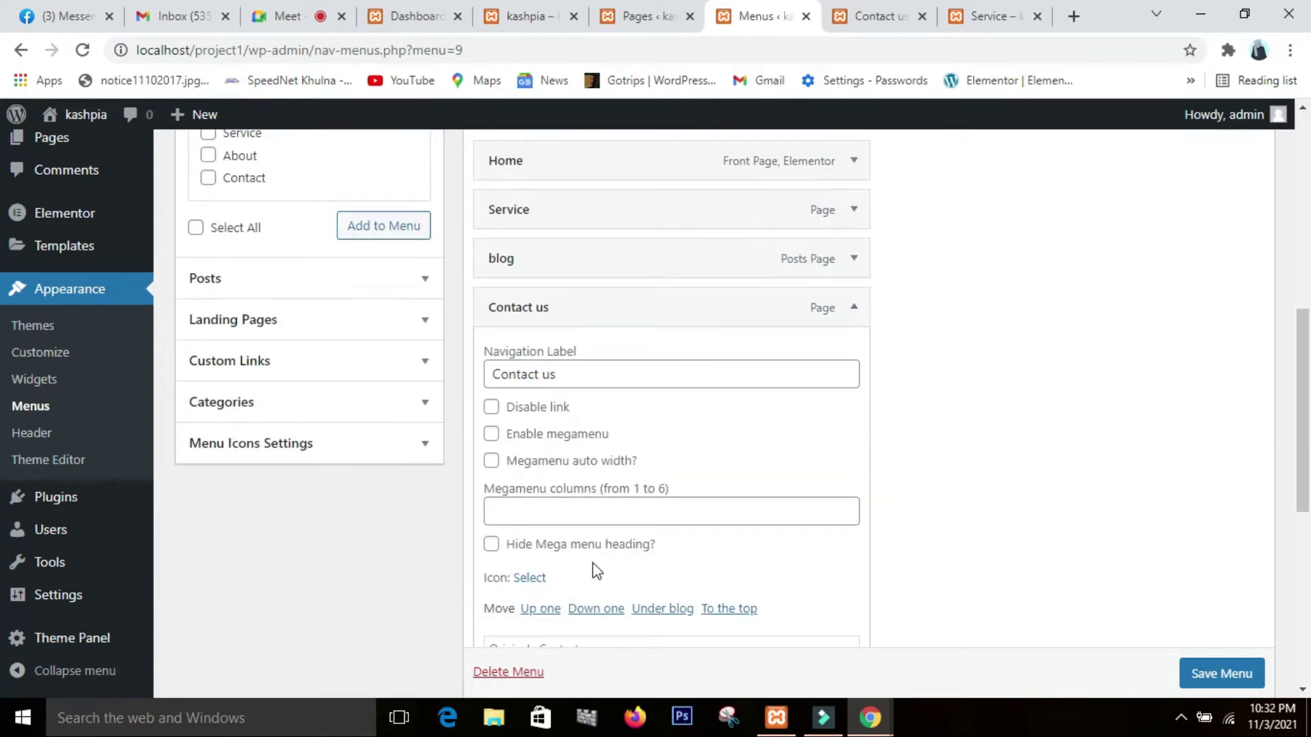
pyautogui.scroll(-4, 530, 523)
pyautogui.click(519, 496)
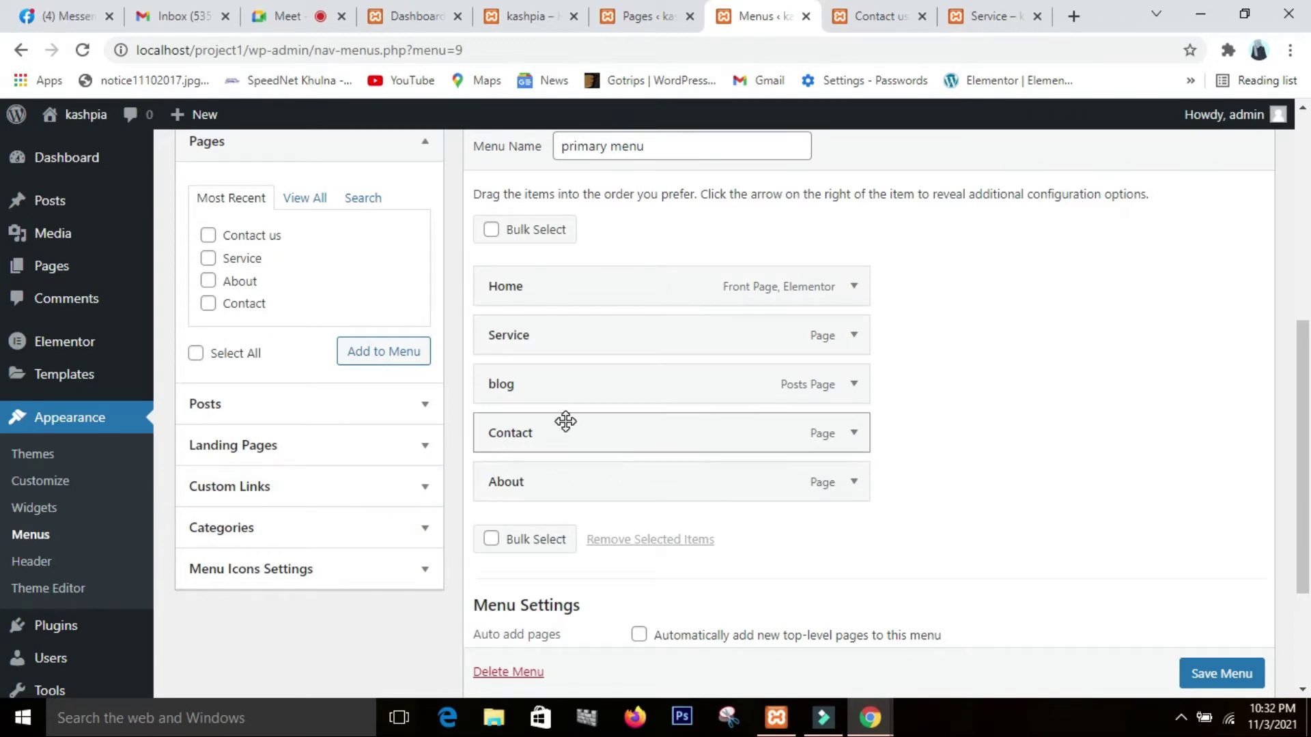
# Add a custom link to the menu with the link text "Contact us" and the URL "#".
pyautogui.click(275, 508)
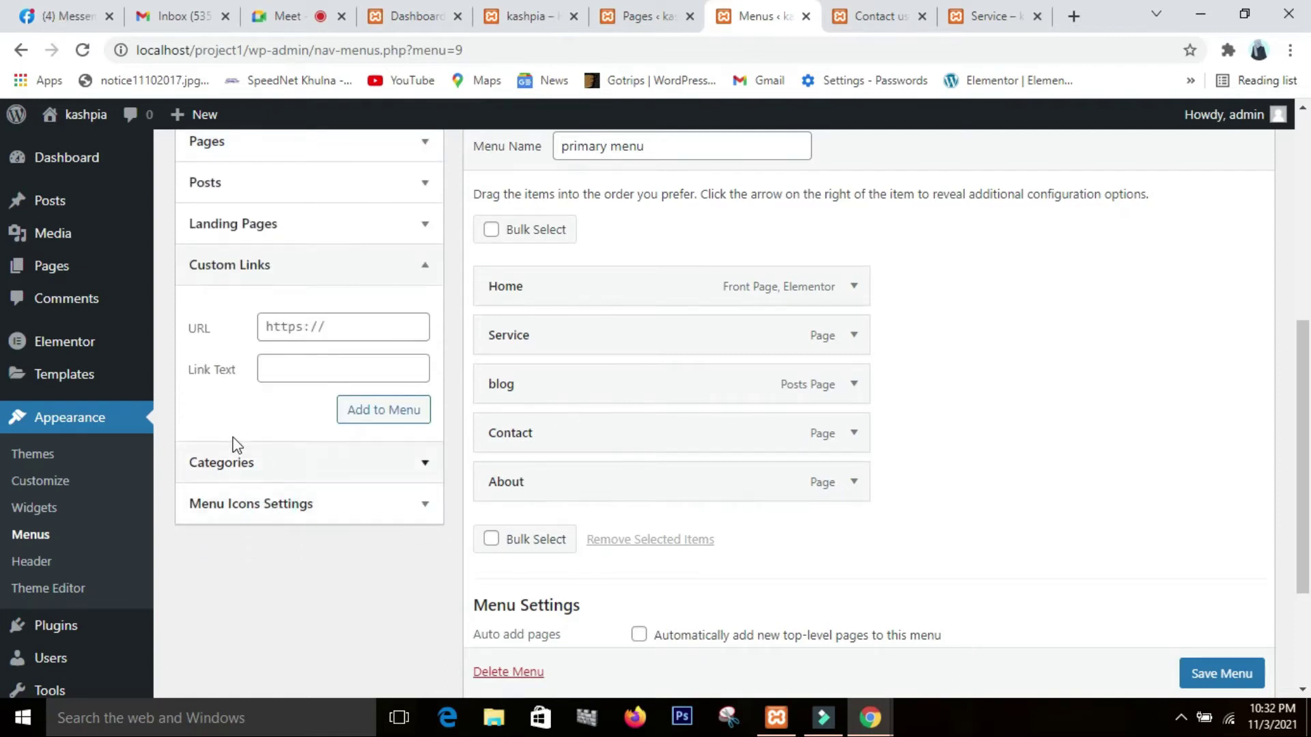
pyautogui.scroll(1, 202, 603)
pyautogui.rightClick(259, 353)
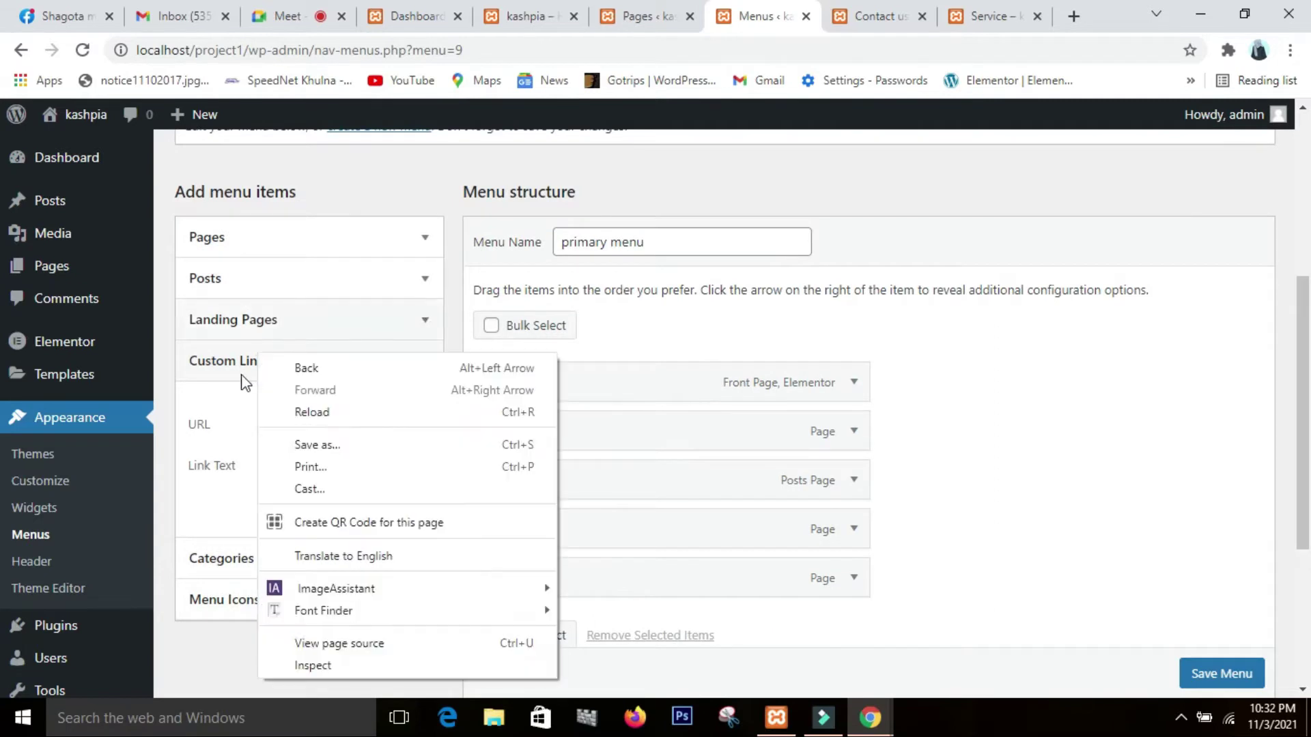
pyautogui.click(207, 654)
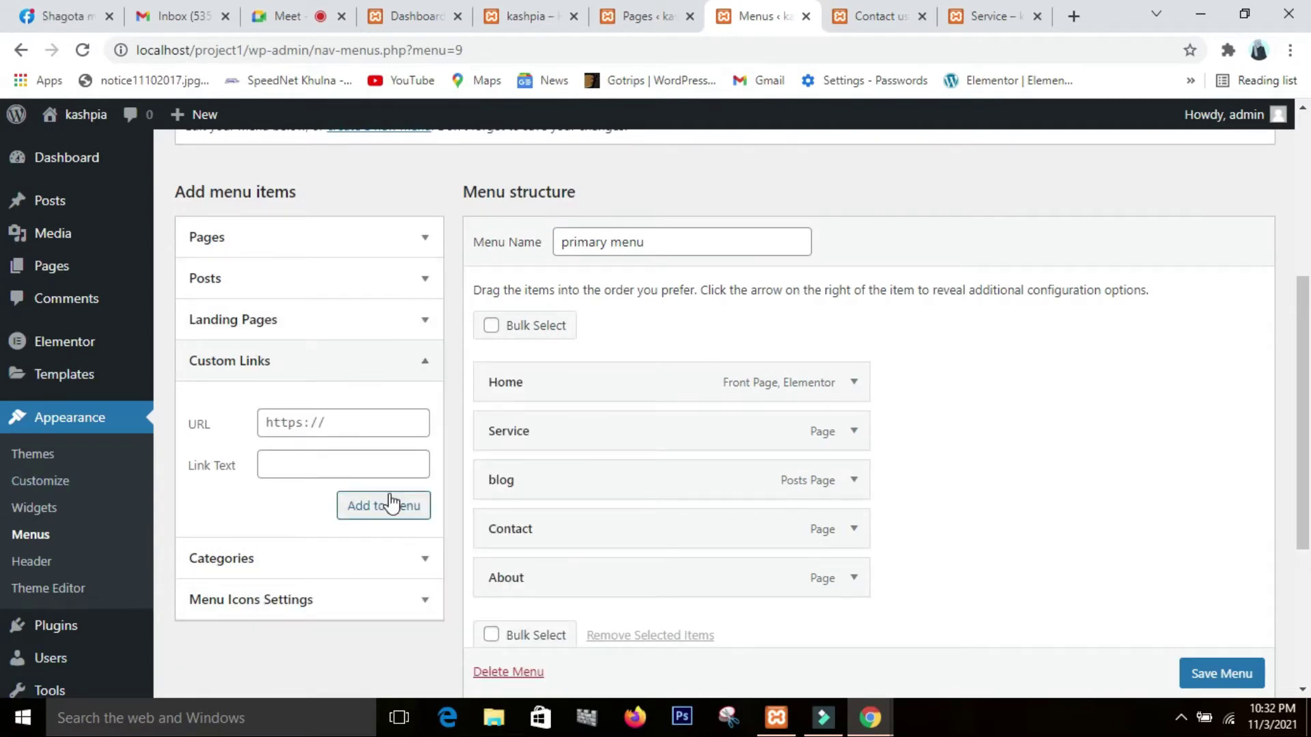
pyautogui.click(407, 470)
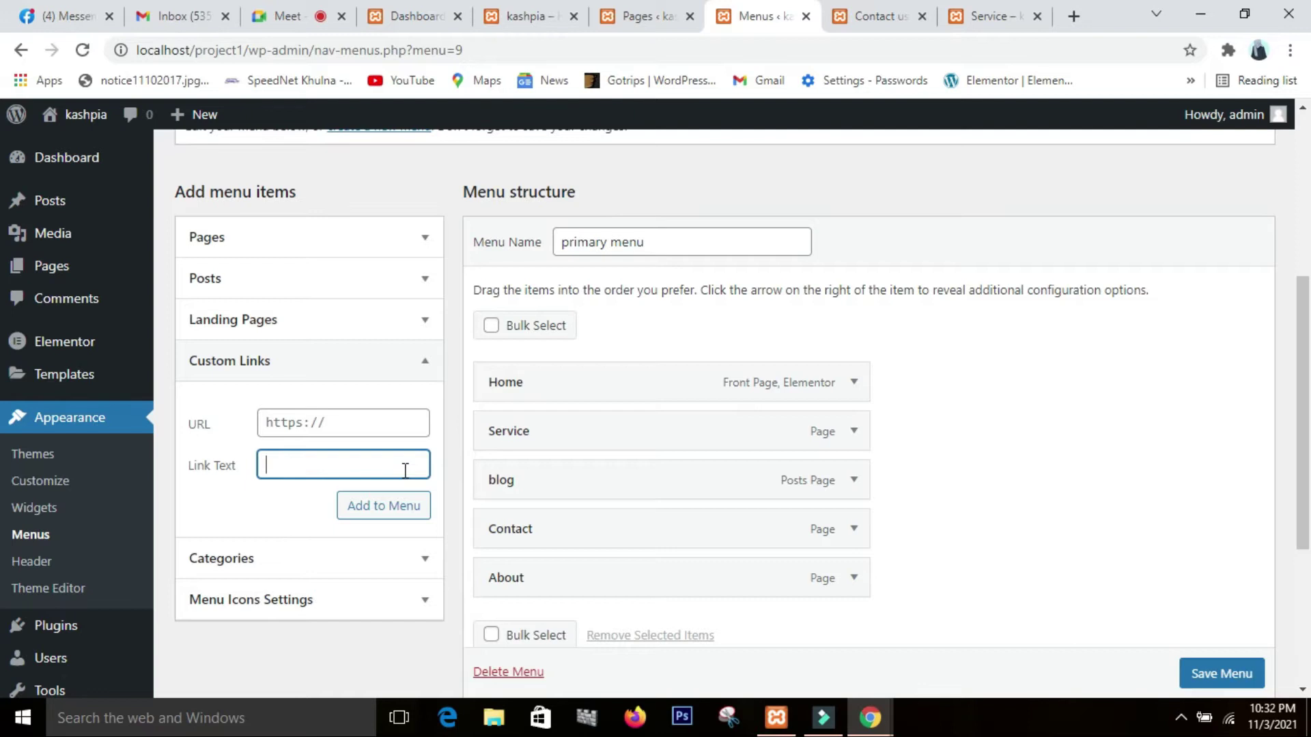
pyautogui.rightClick(400, 478)
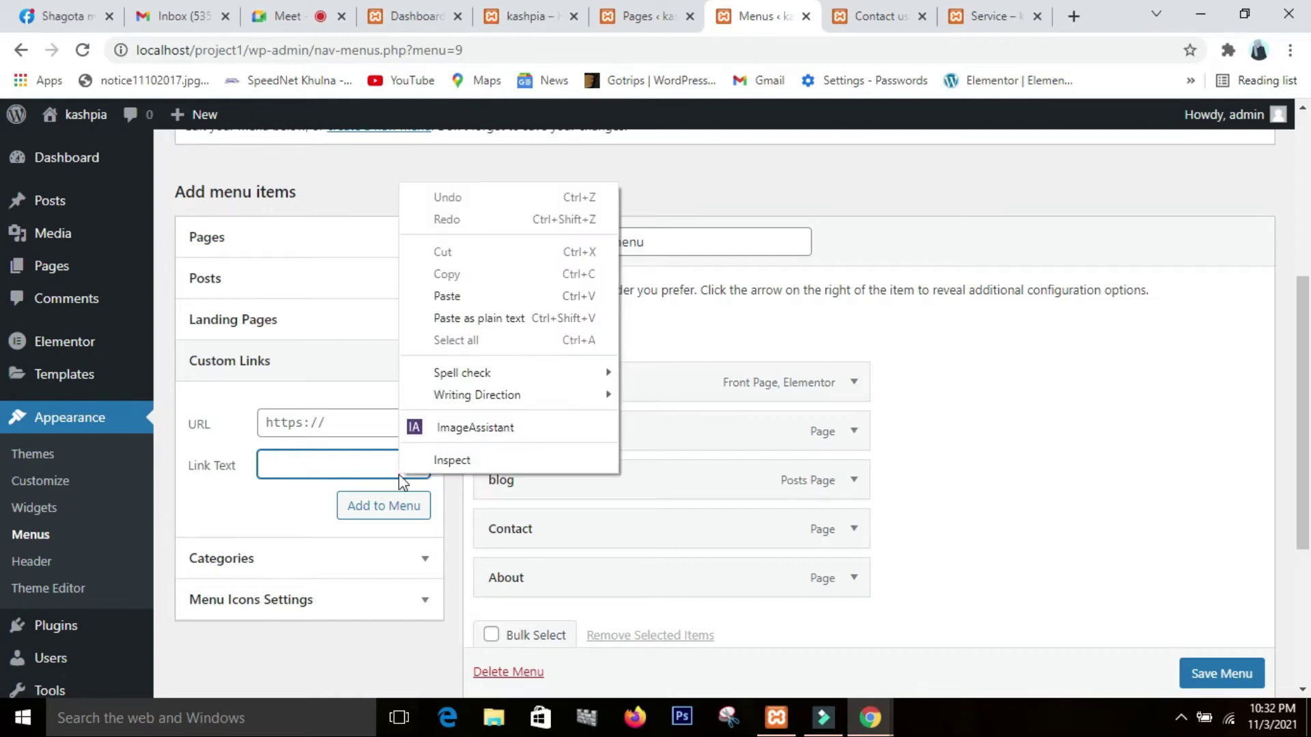
pyautogui.click(290, 464)
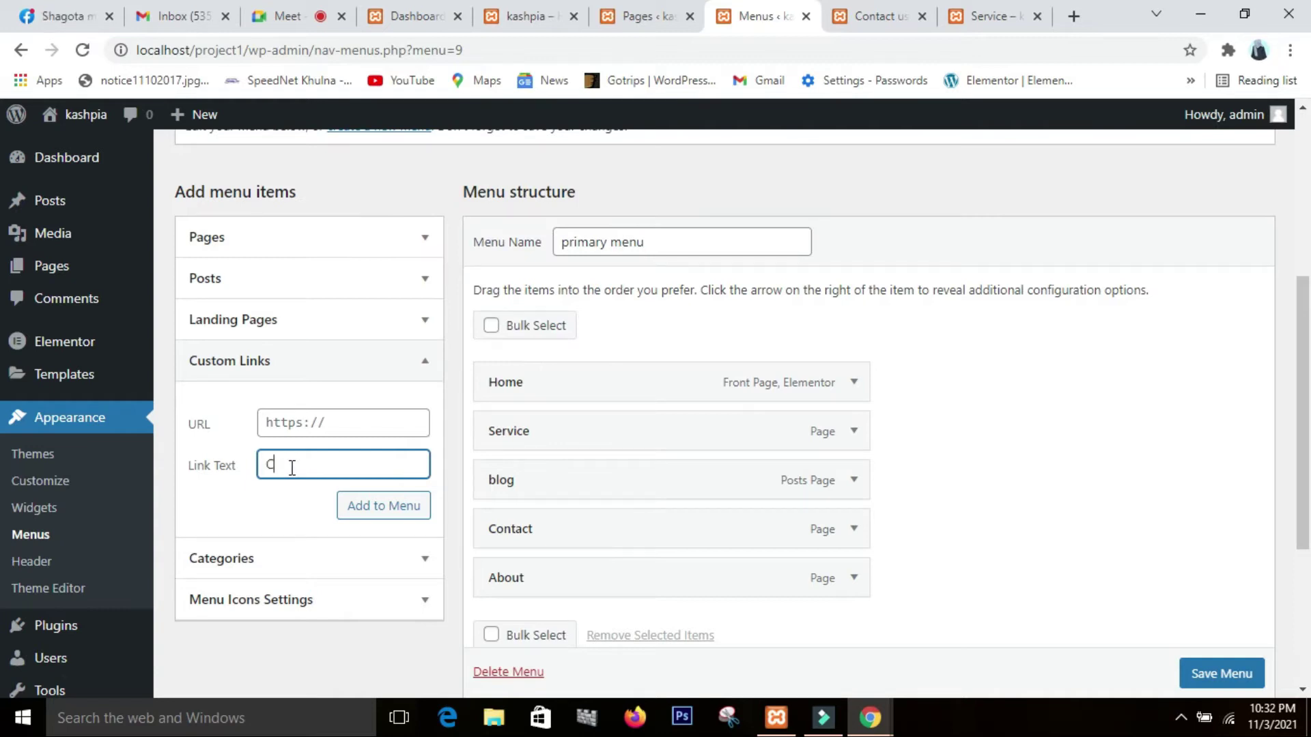
pyautogui.write('Contact us')
pyautogui.click(294, 423)
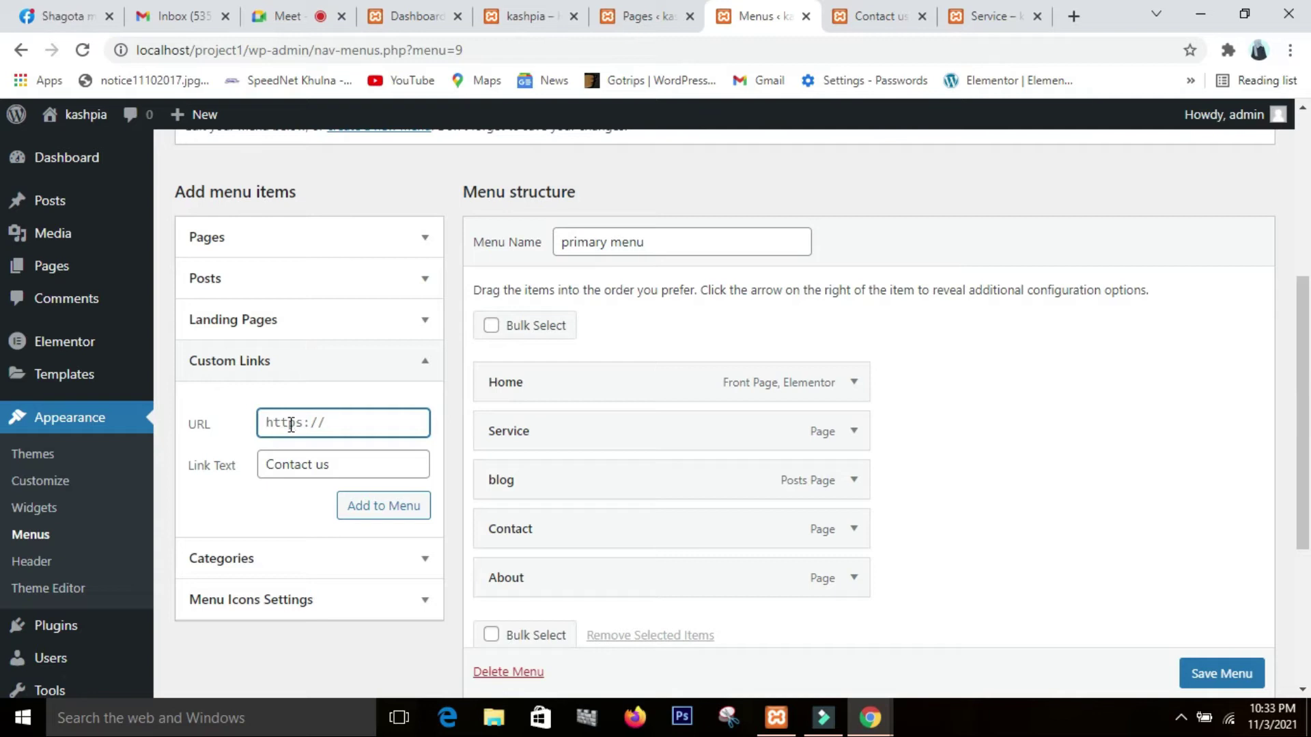
pyautogui.write('#')
pyautogui.click(406, 510)
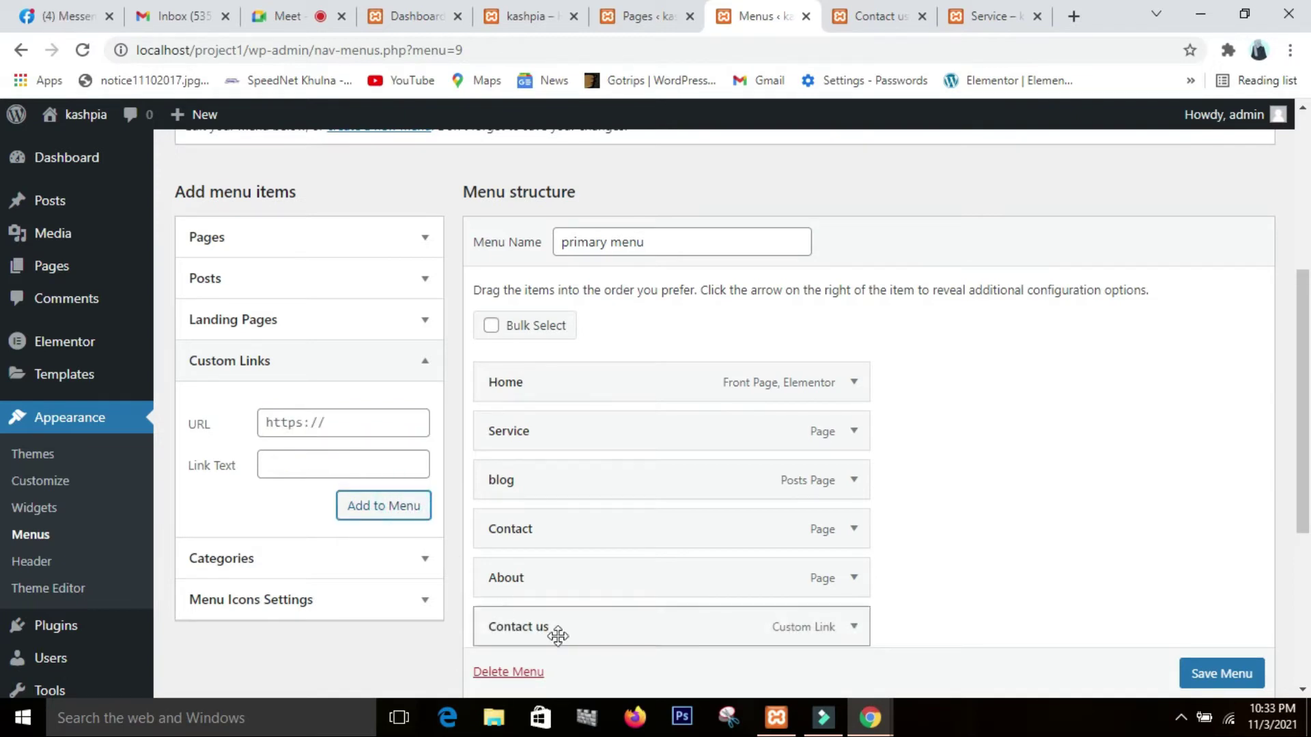
# Move the Contact us custom link below blog and nest Contact and About under it as sub items.
pyautogui.moveTo(525, 635); pyautogui.dragTo(521, 543)
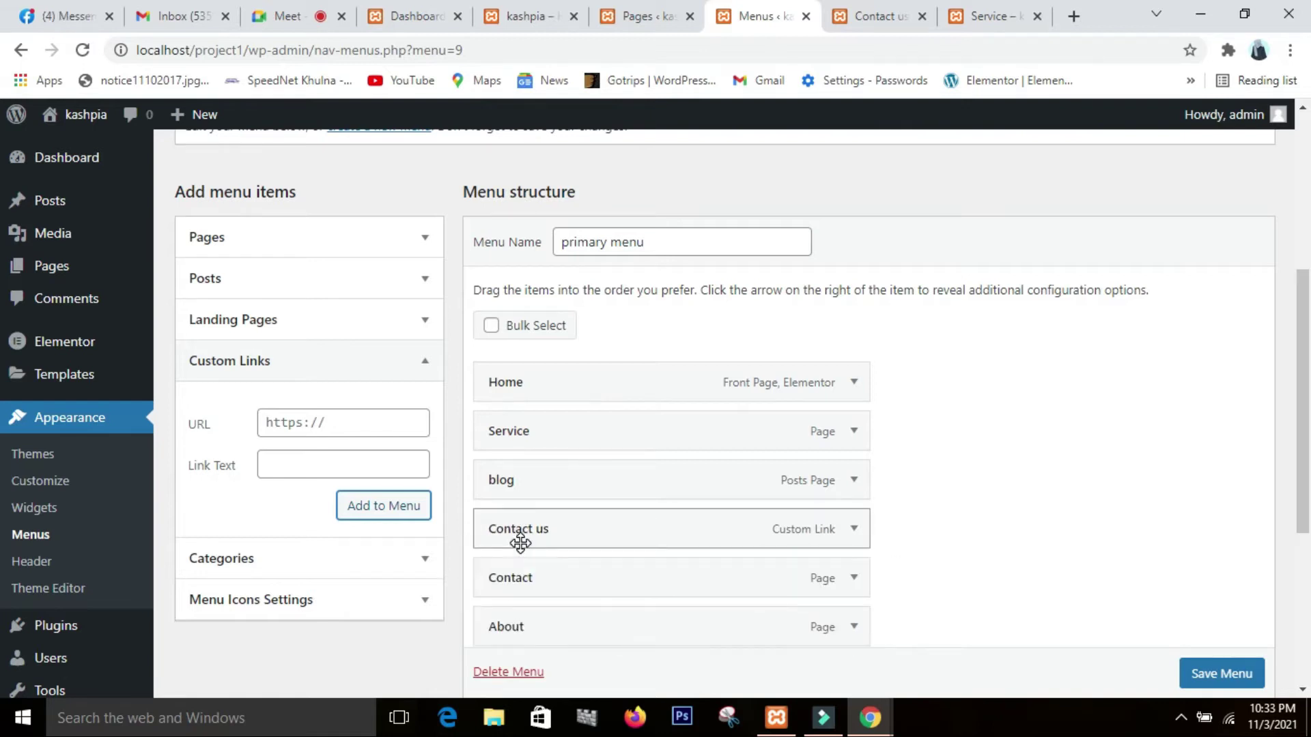
pyautogui.scroll(-4, 520, 543)
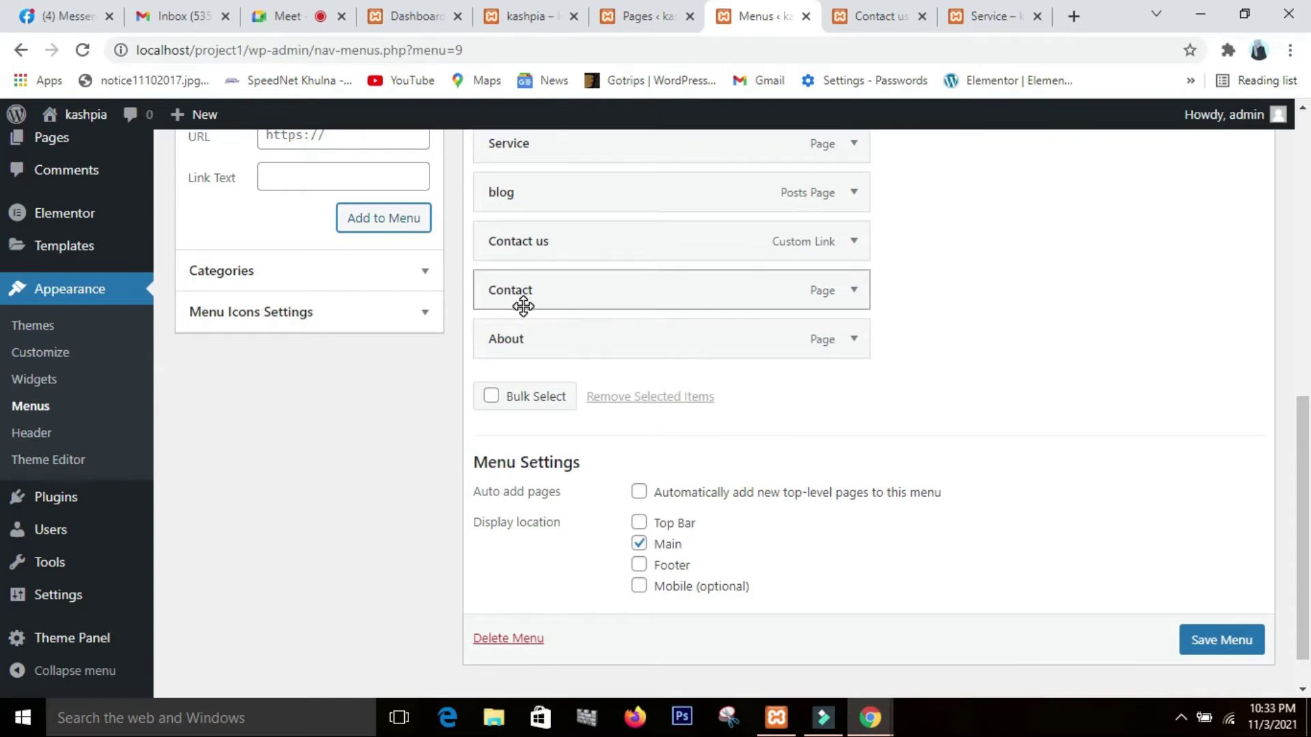
pyautogui.moveTo(523, 305); pyautogui.dragTo(568, 309)
pyautogui.moveTo(489, 351); pyautogui.dragTo(529, 356)
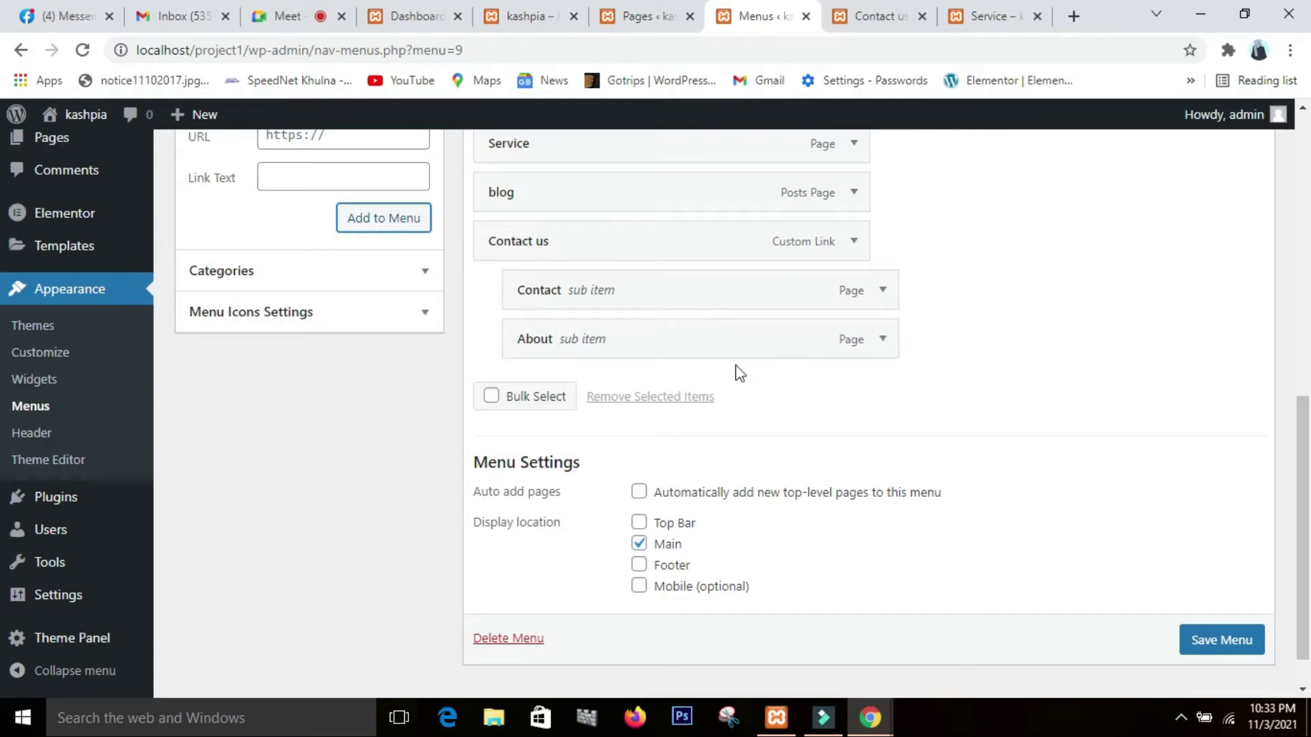
# Save the menu, reload the live site, and check the header's Contact us item from the Home page.
pyautogui.scroll(-1, 1222, 646)
pyautogui.click(1222, 628)
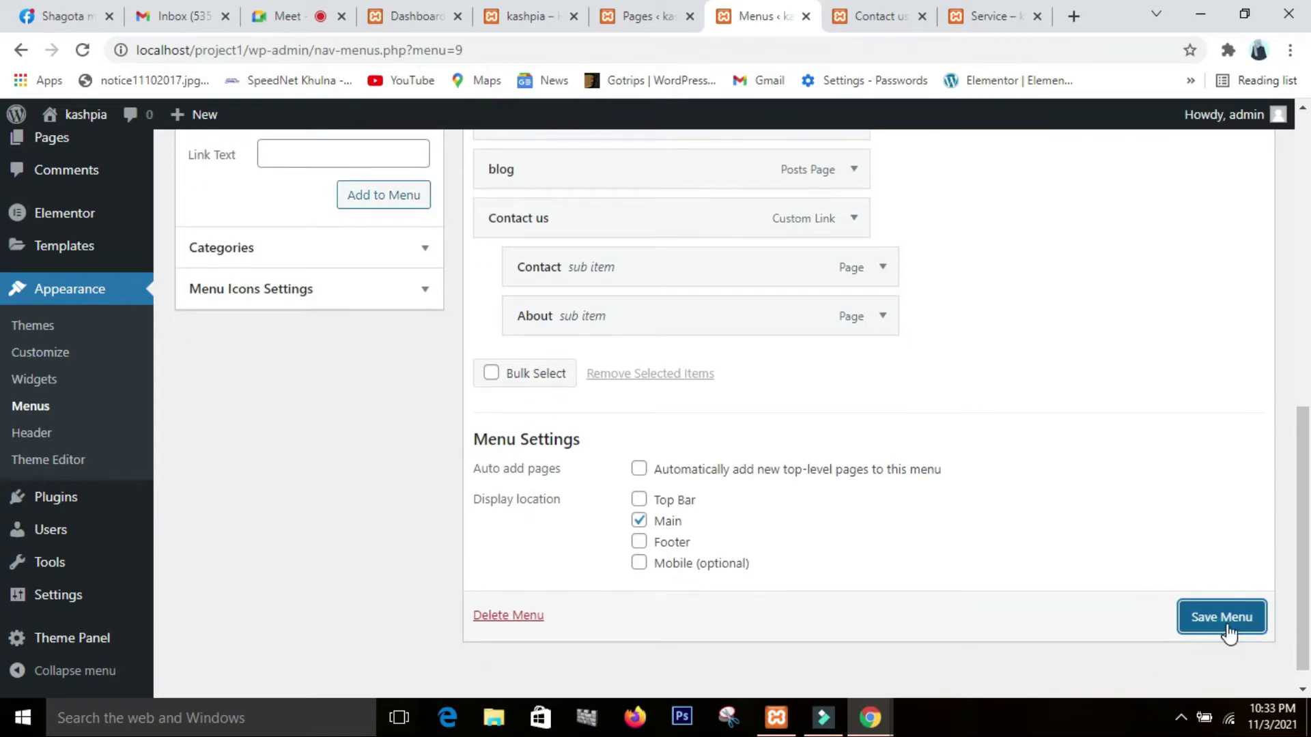
pyautogui.click(1223, 617)
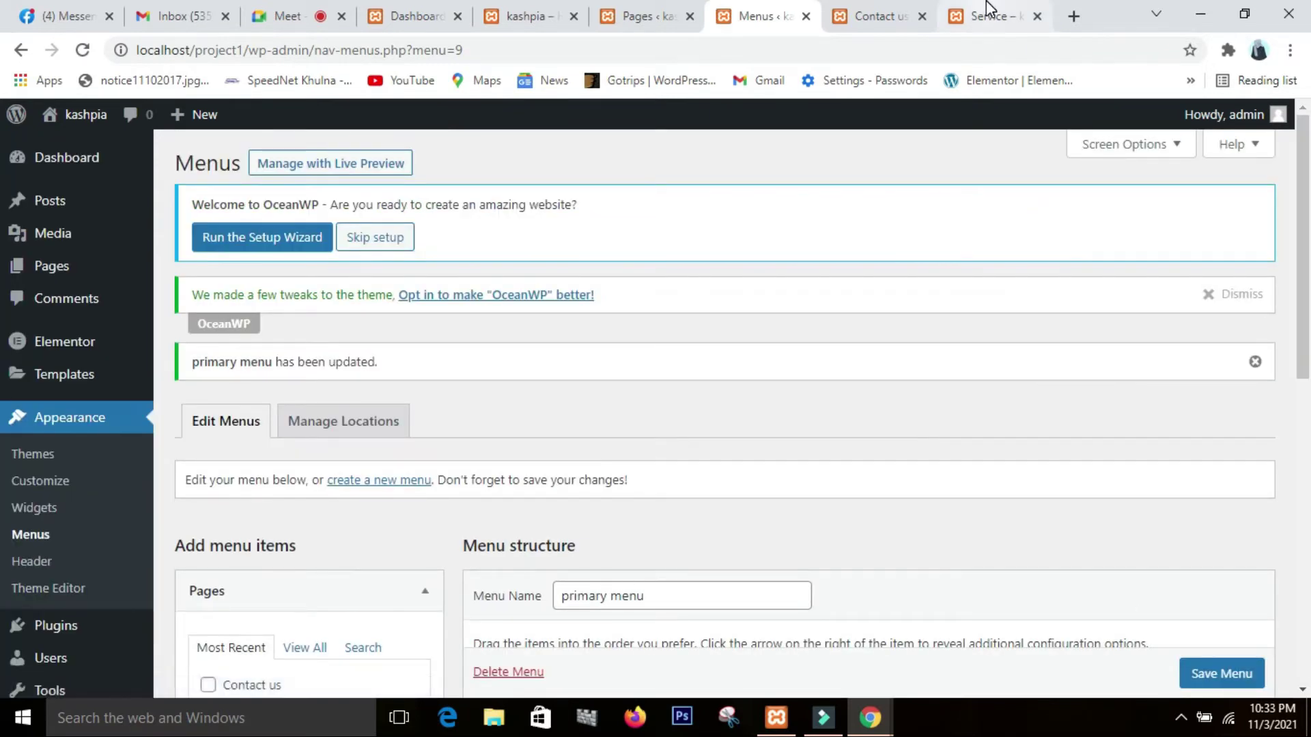
pyautogui.click(884, 22)
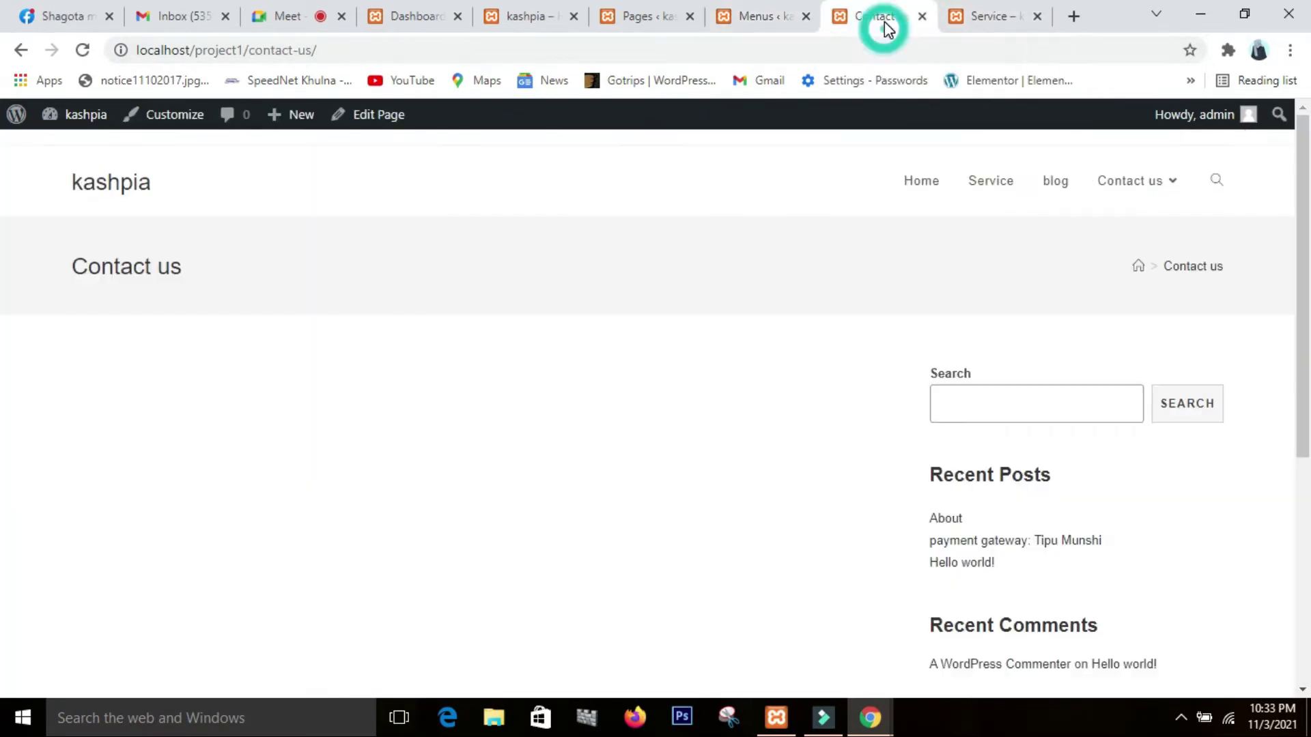
pyautogui.click(82, 50)
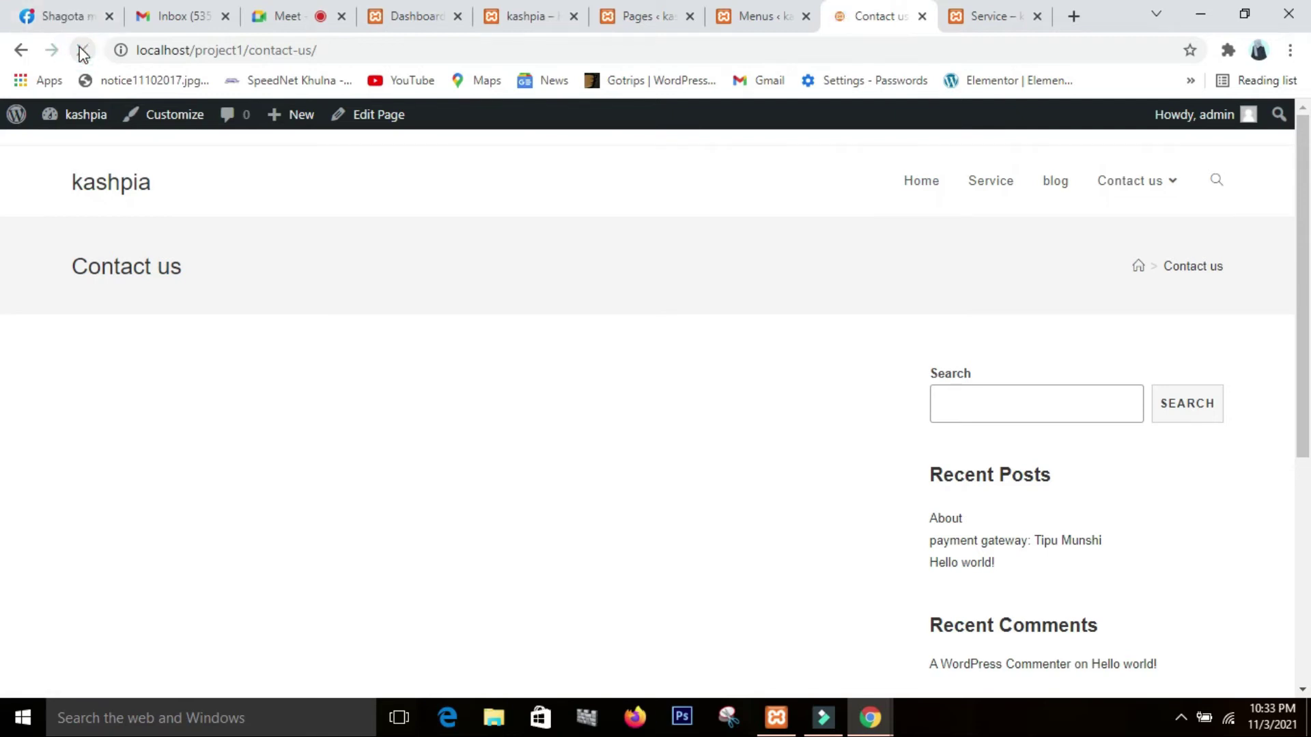
pyautogui.click(923, 198)
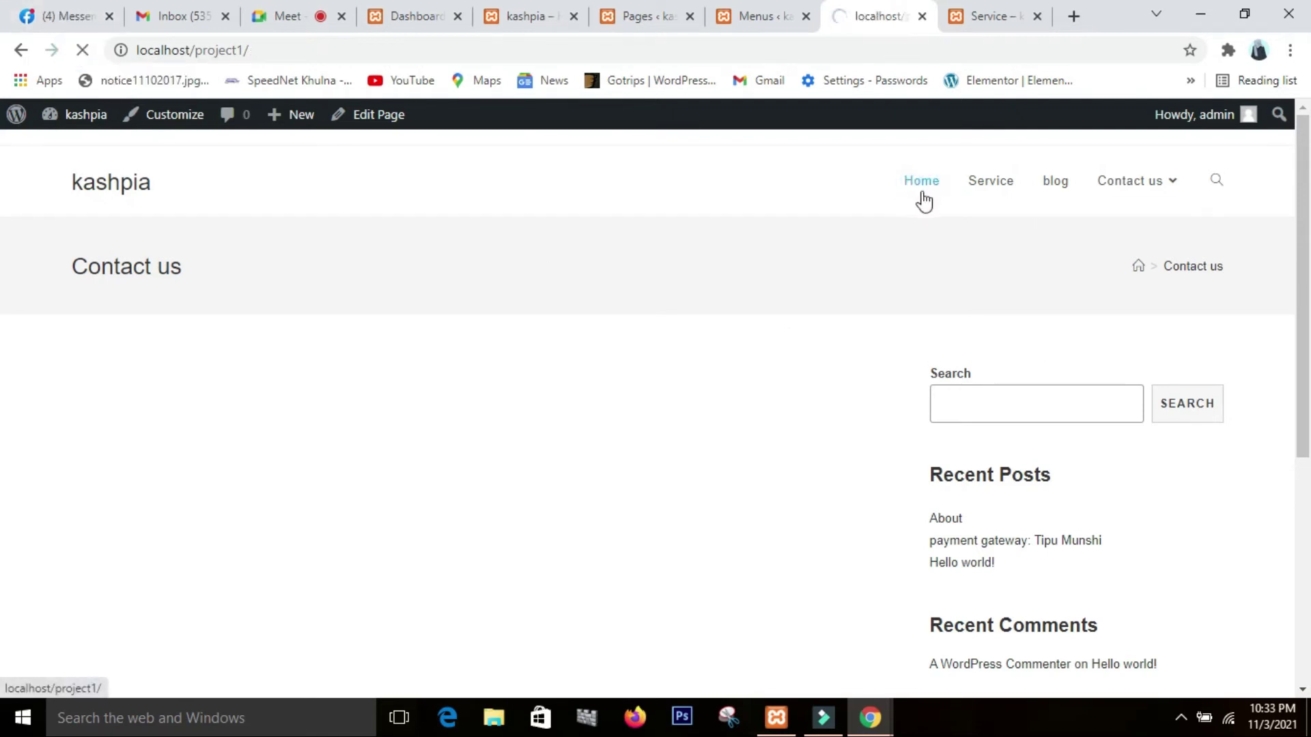
pyautogui.moveTo(1134, 187)
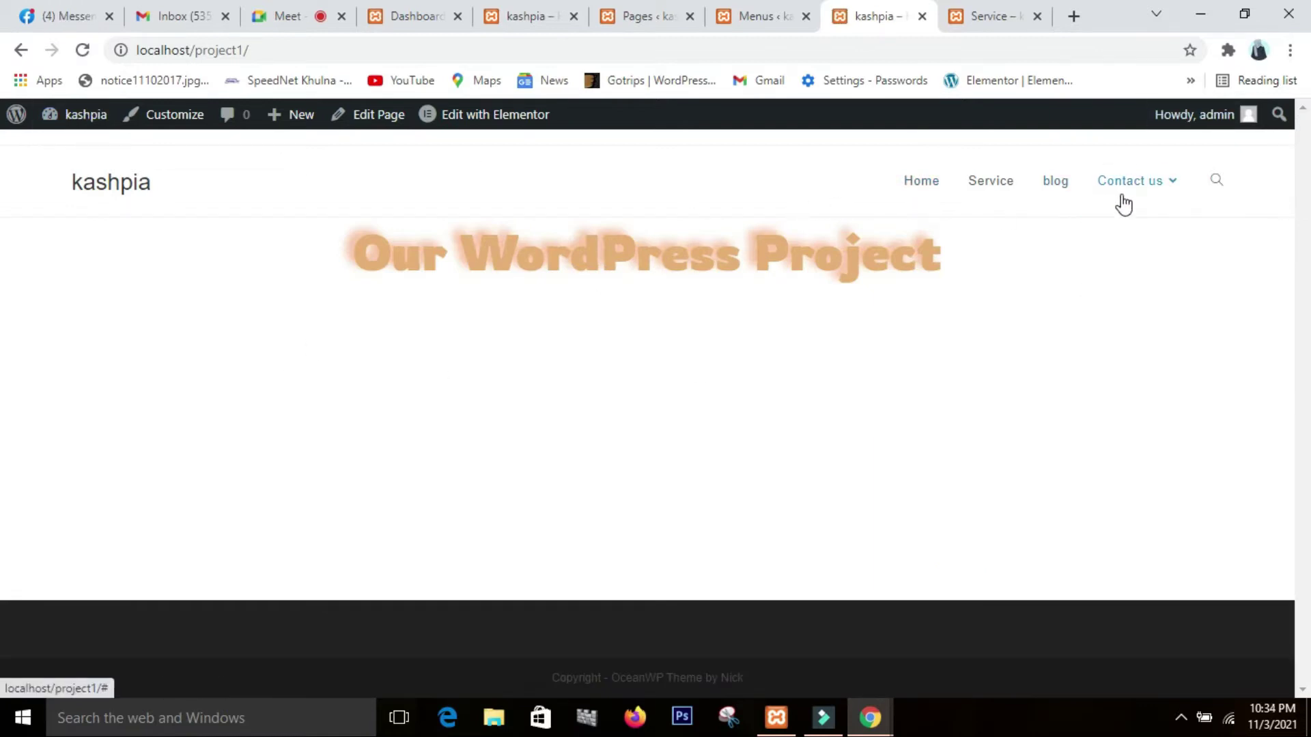
# Test the Contact us item in the live site's header and check its dropdown and whether it leaves the page.
pyautogui.moveTo(1158, 220)
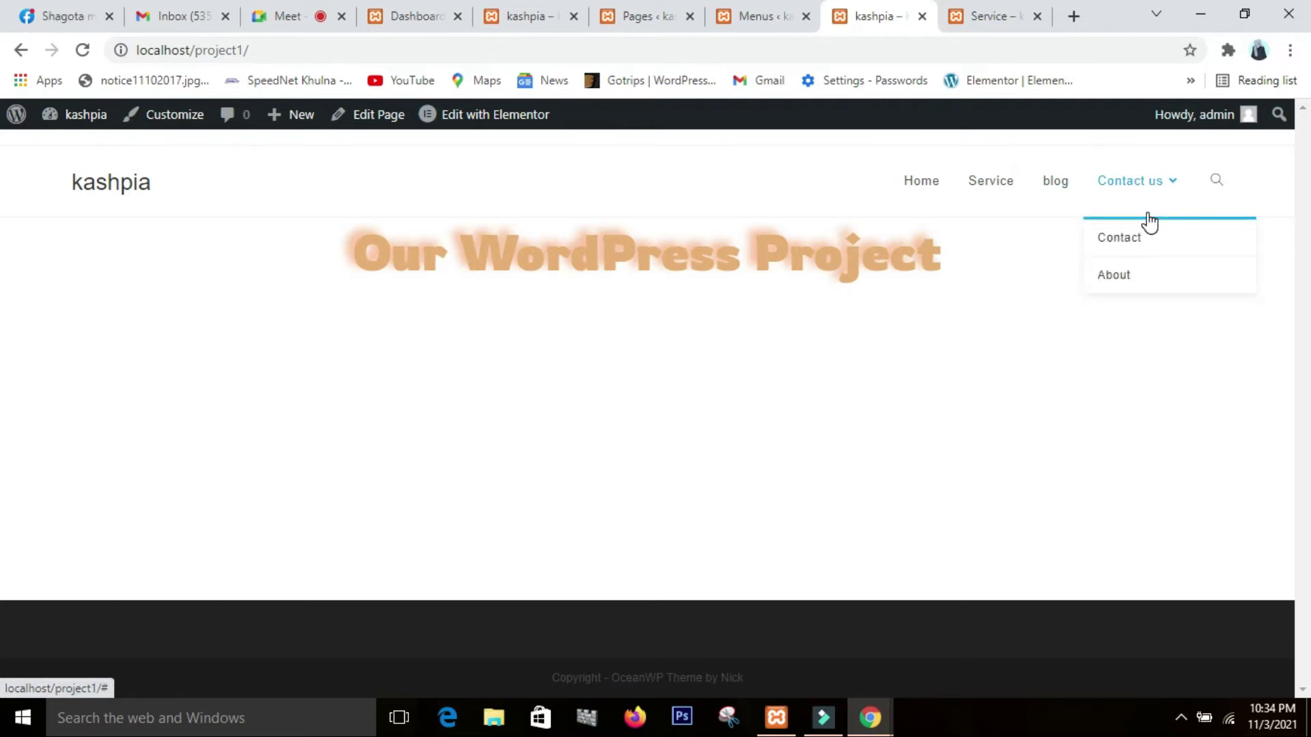
pyautogui.click(1172, 188)
pyautogui.click(1169, 188)
pyautogui.click(1167, 189)
pyautogui.click(1168, 189)
pyautogui.click(1167, 189)
pyautogui.click(1167, 190)
pyautogui.click(1167, 191)
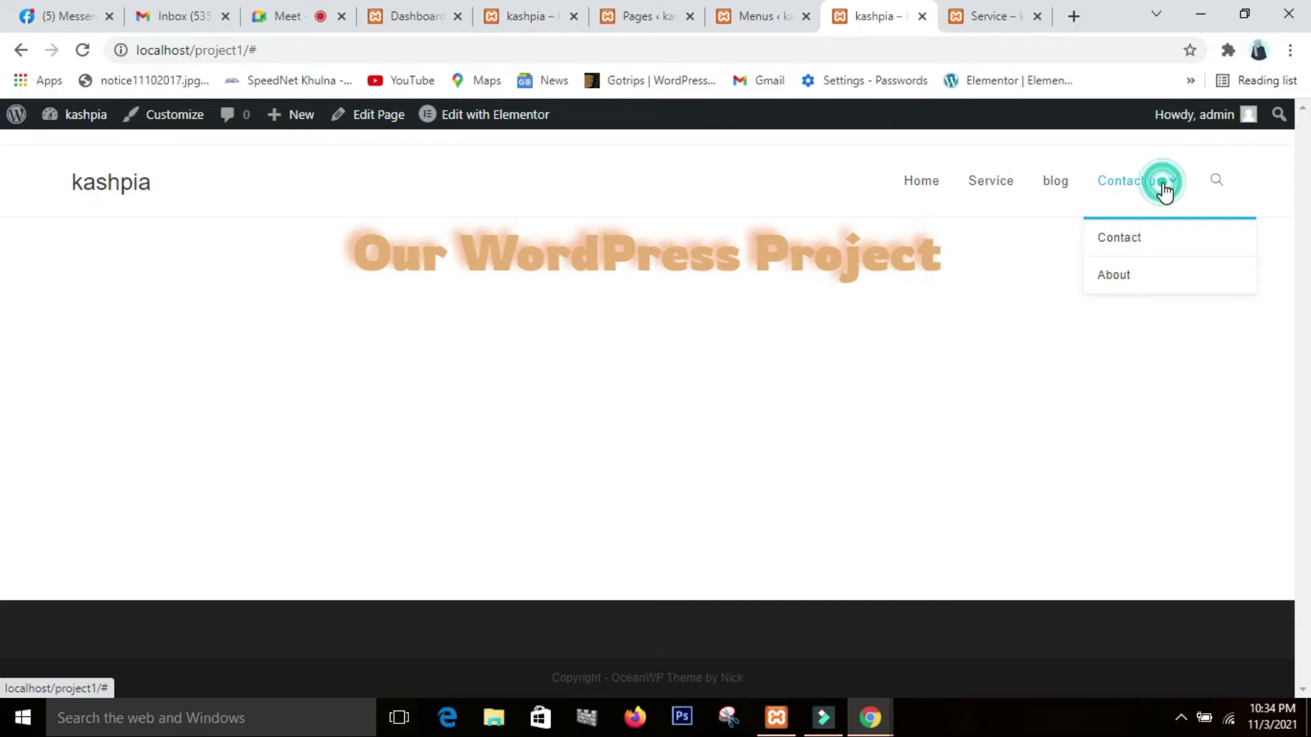
pyautogui.click(1166, 194)
pyautogui.click(1147, 182)
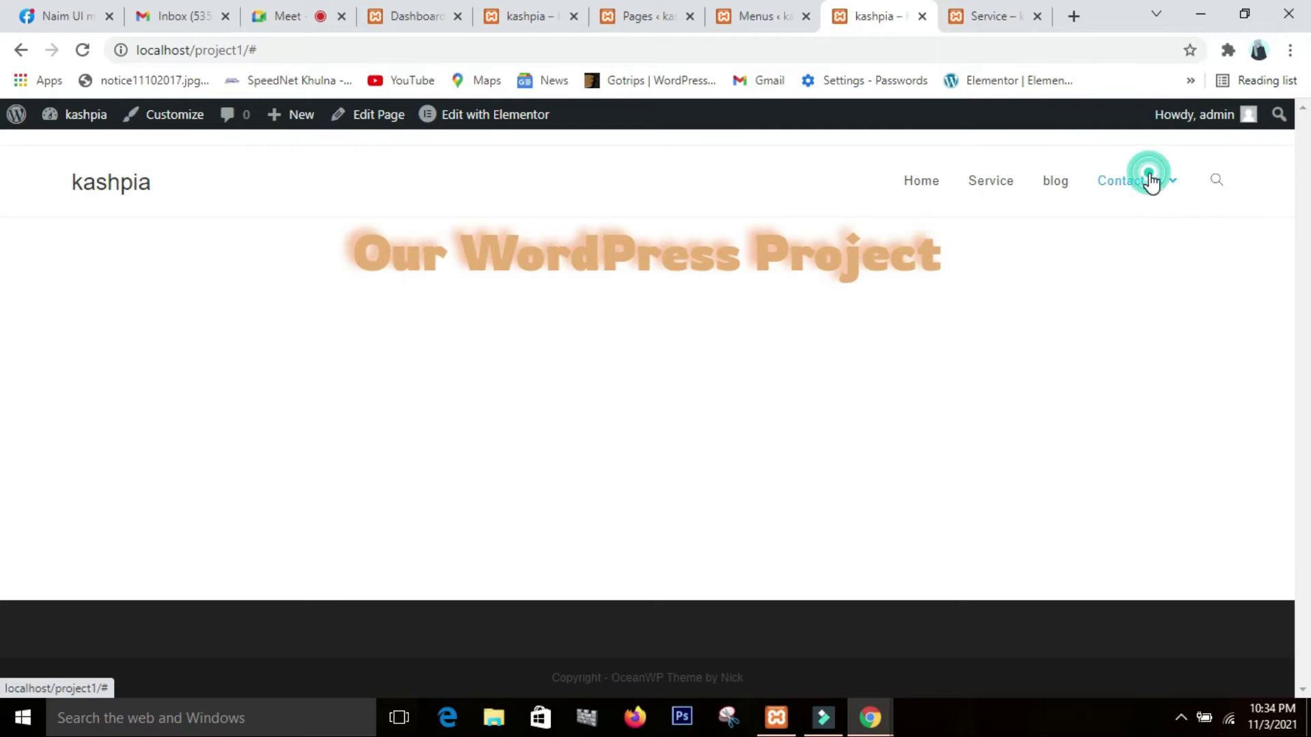
pyautogui.click(1149, 195)
pyautogui.click(1175, 183)
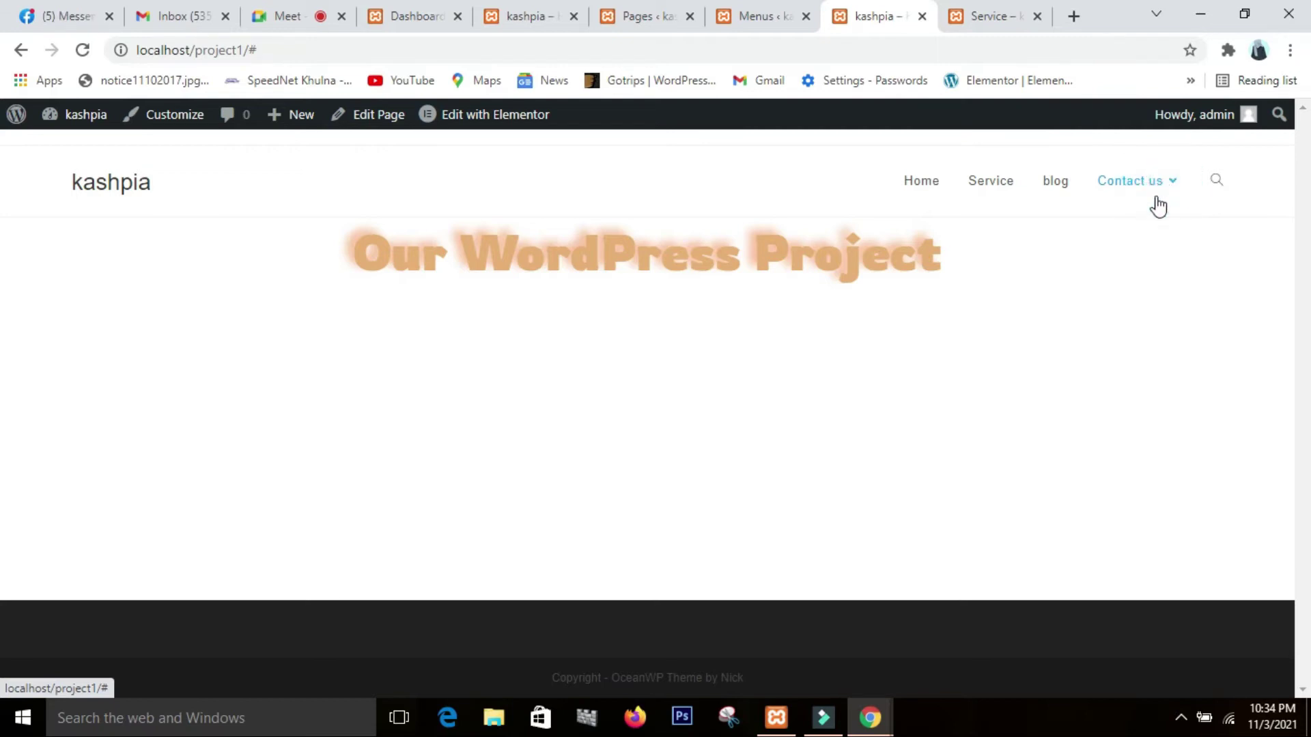
pyautogui.click(1147, 197)
pyautogui.click(1148, 195)
pyautogui.click(1149, 184)
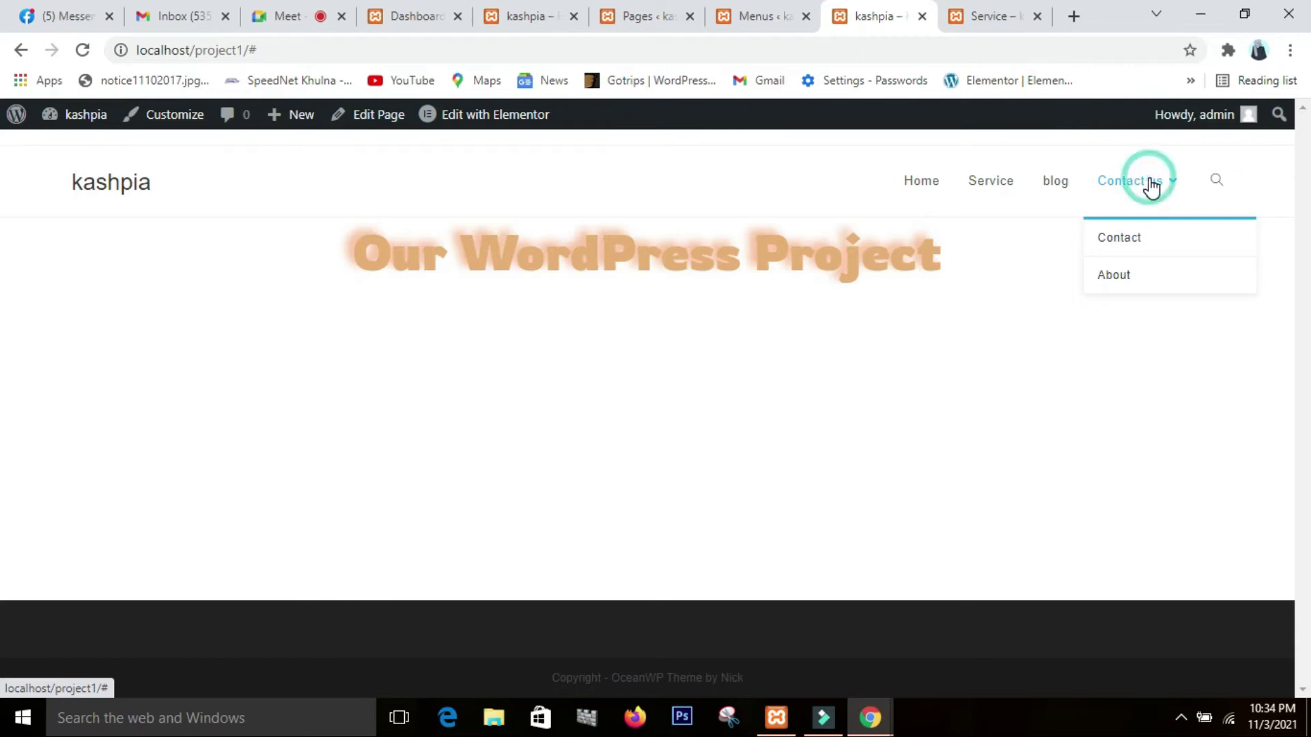
pyautogui.click(1150, 187)
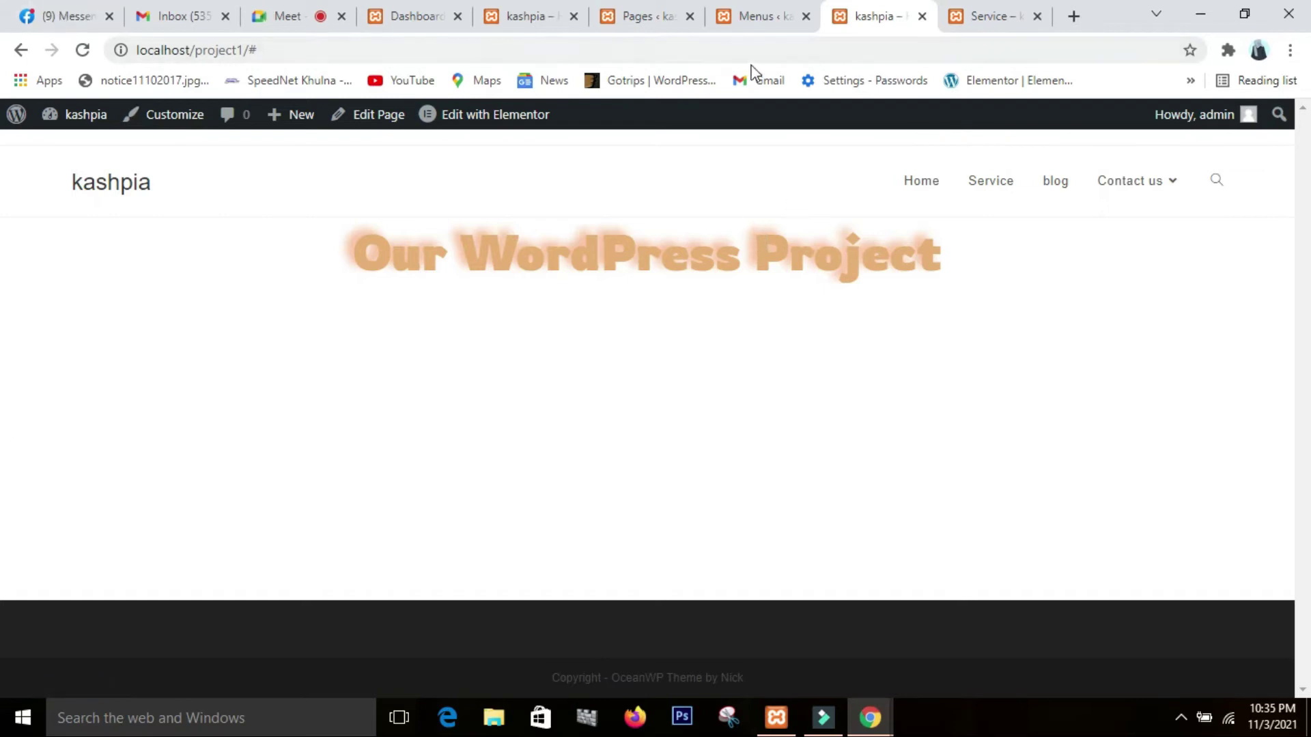
# Switch to the Google Meet call, admit the waiting participant, and return to the live site.
pyautogui.click(294, 17)
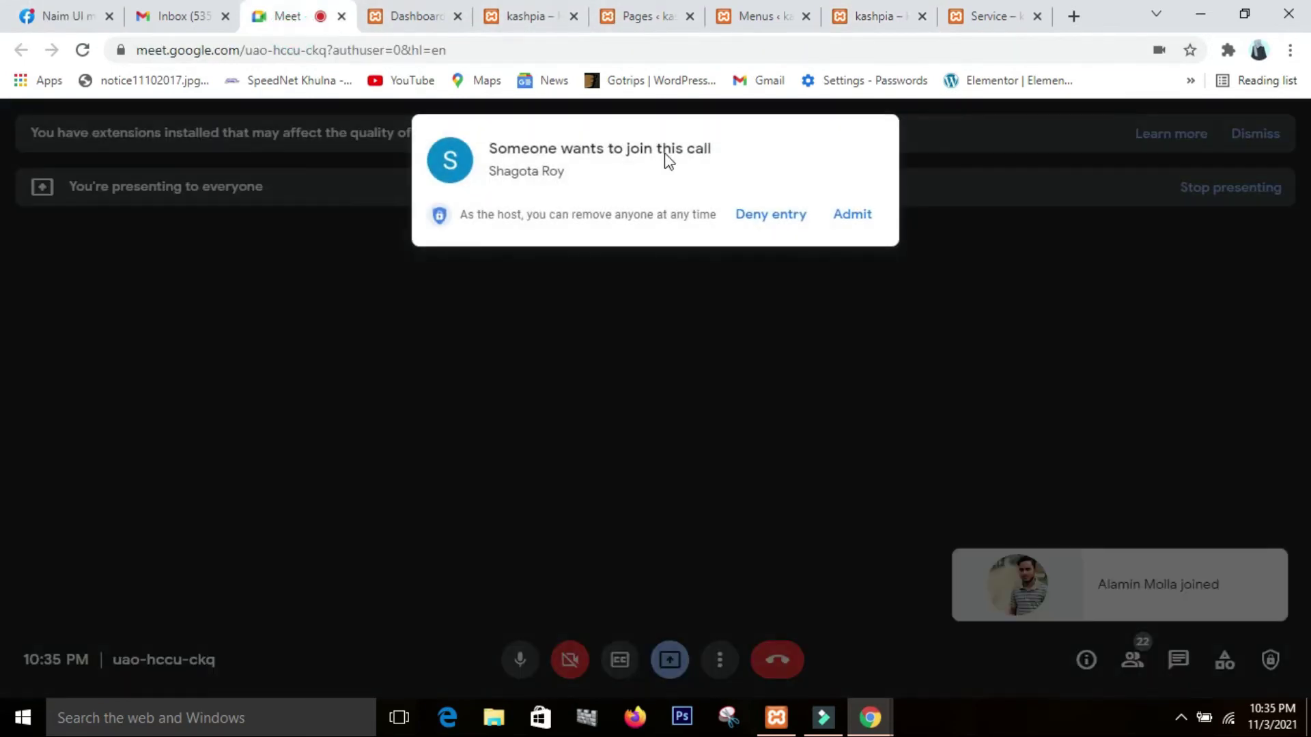
pyautogui.click(852, 215)
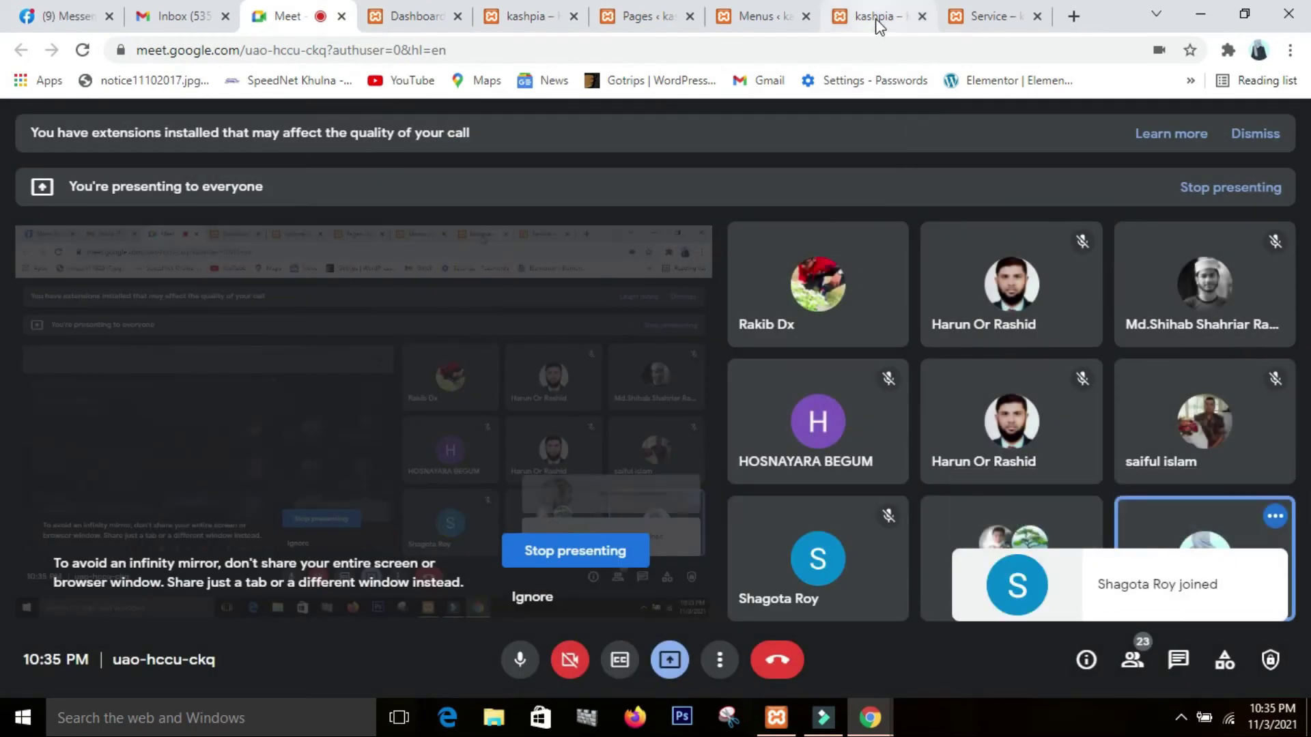
pyautogui.click(876, 19)
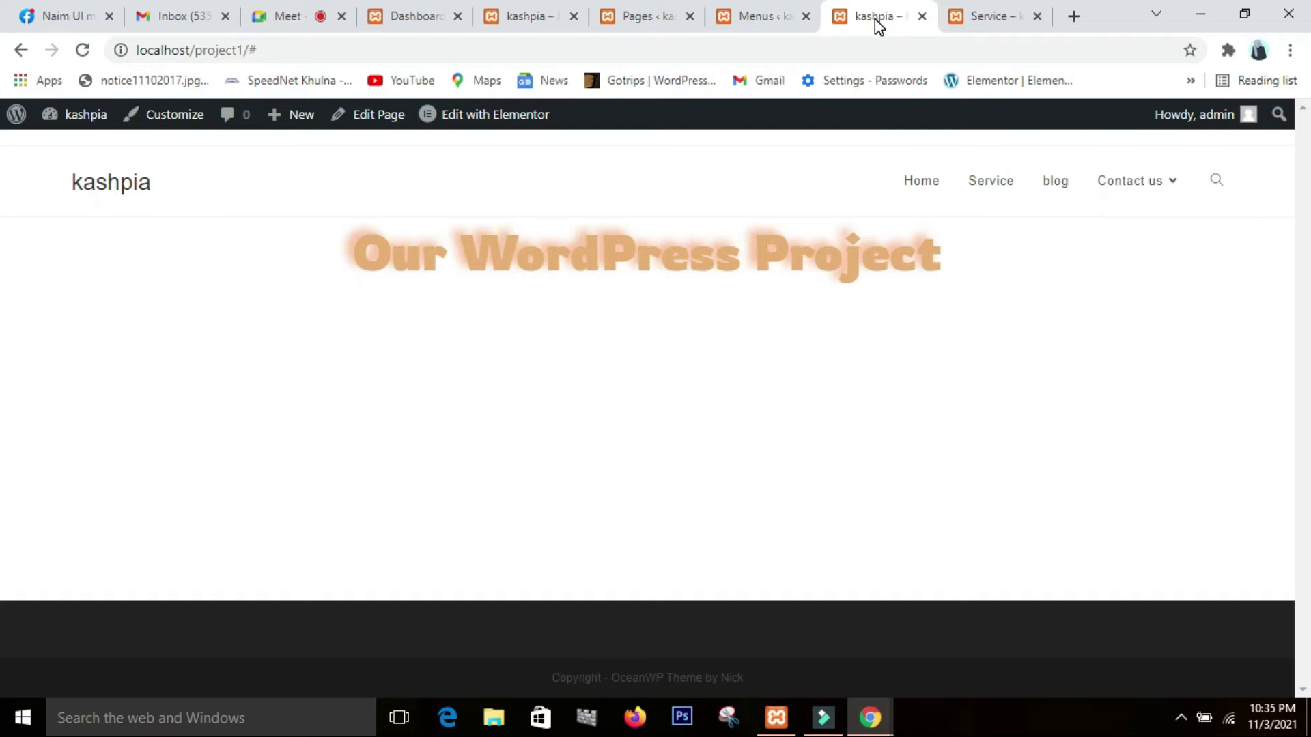
pyautogui.click(405, 23)
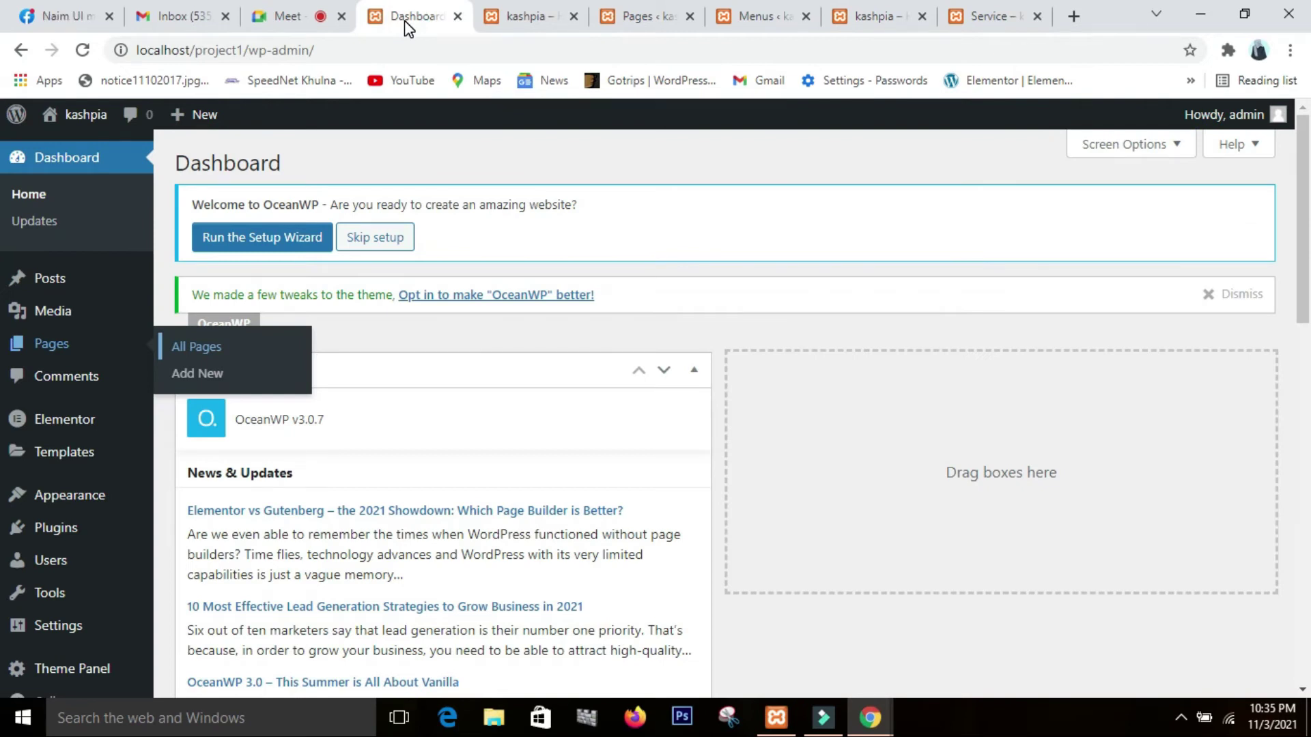
pyautogui.click(286, 9)
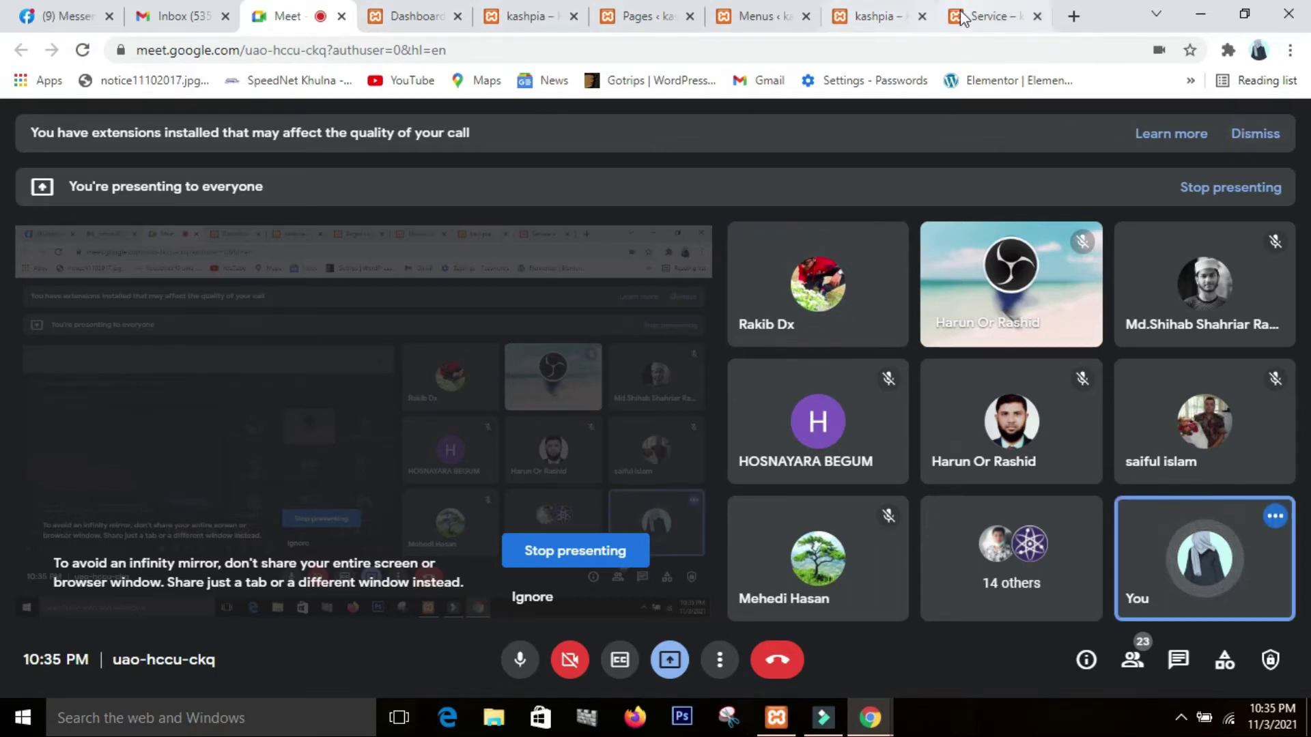
pyautogui.click(876, 16)
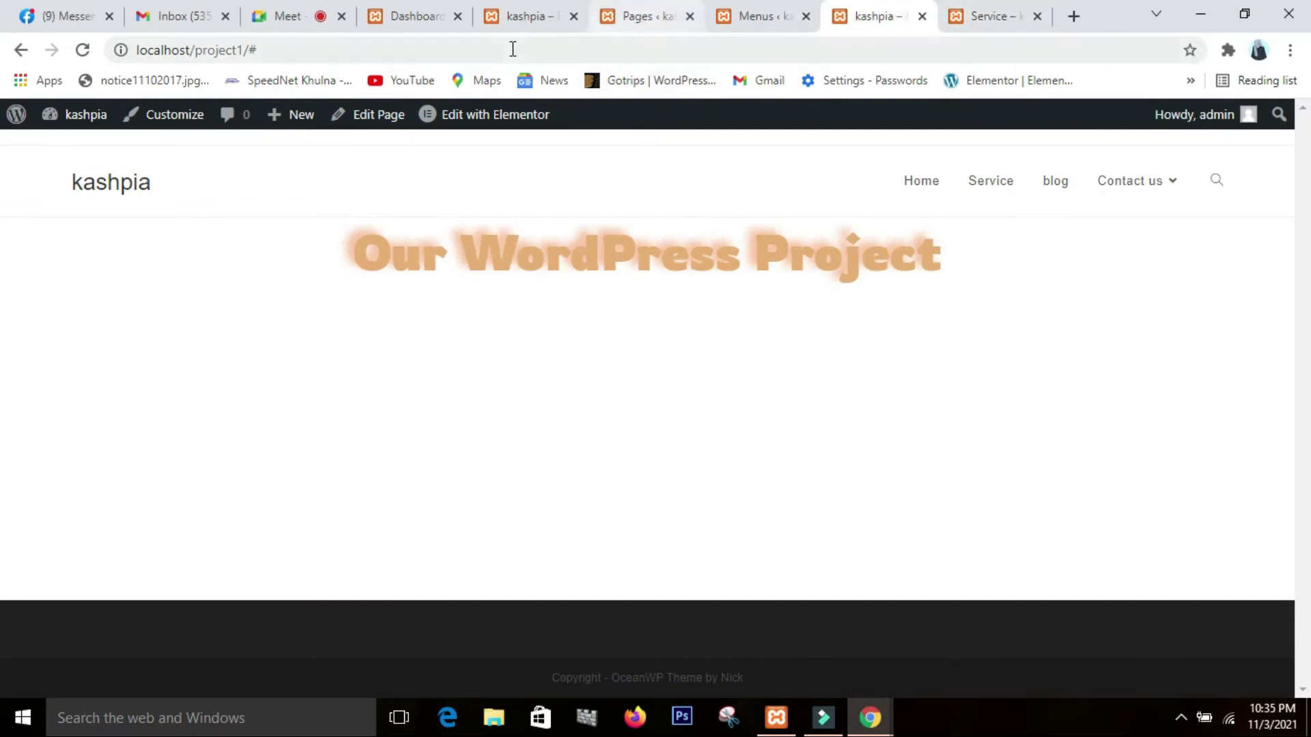
pyautogui.click(400, 25)
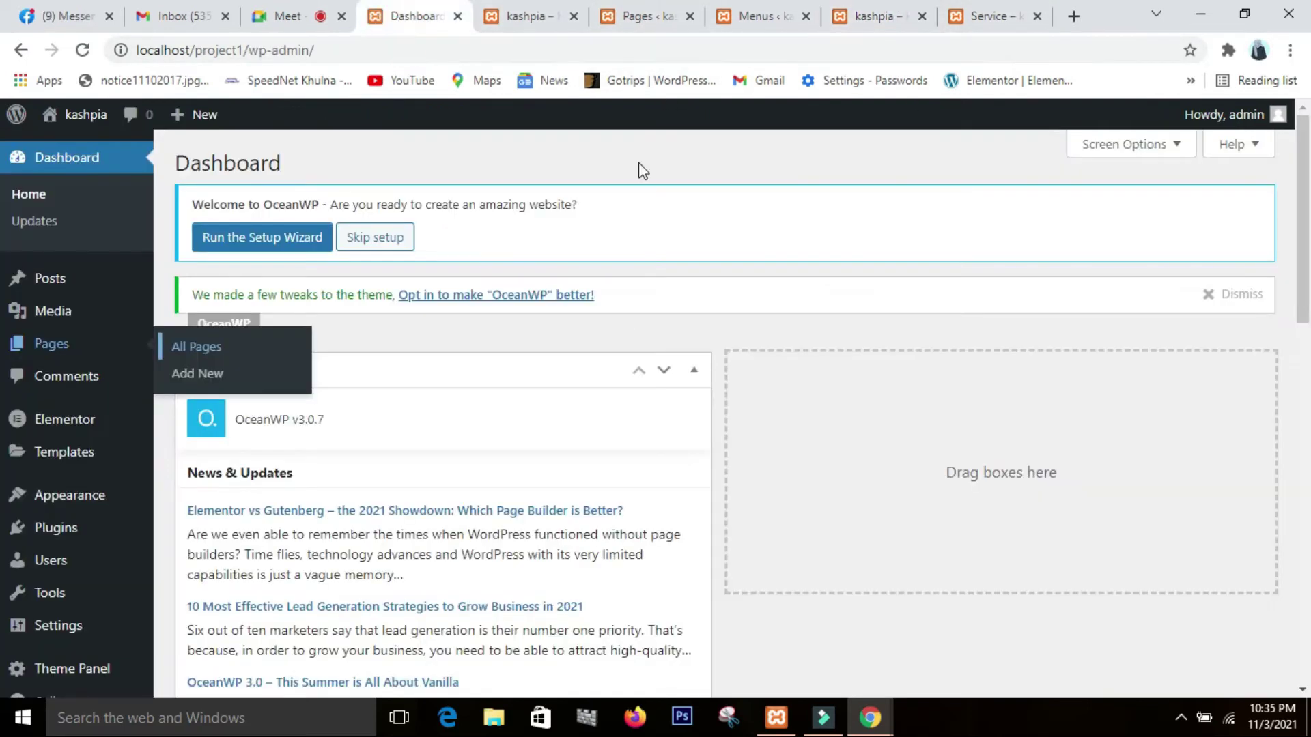
pyautogui.scroll(-8, 618, 350)
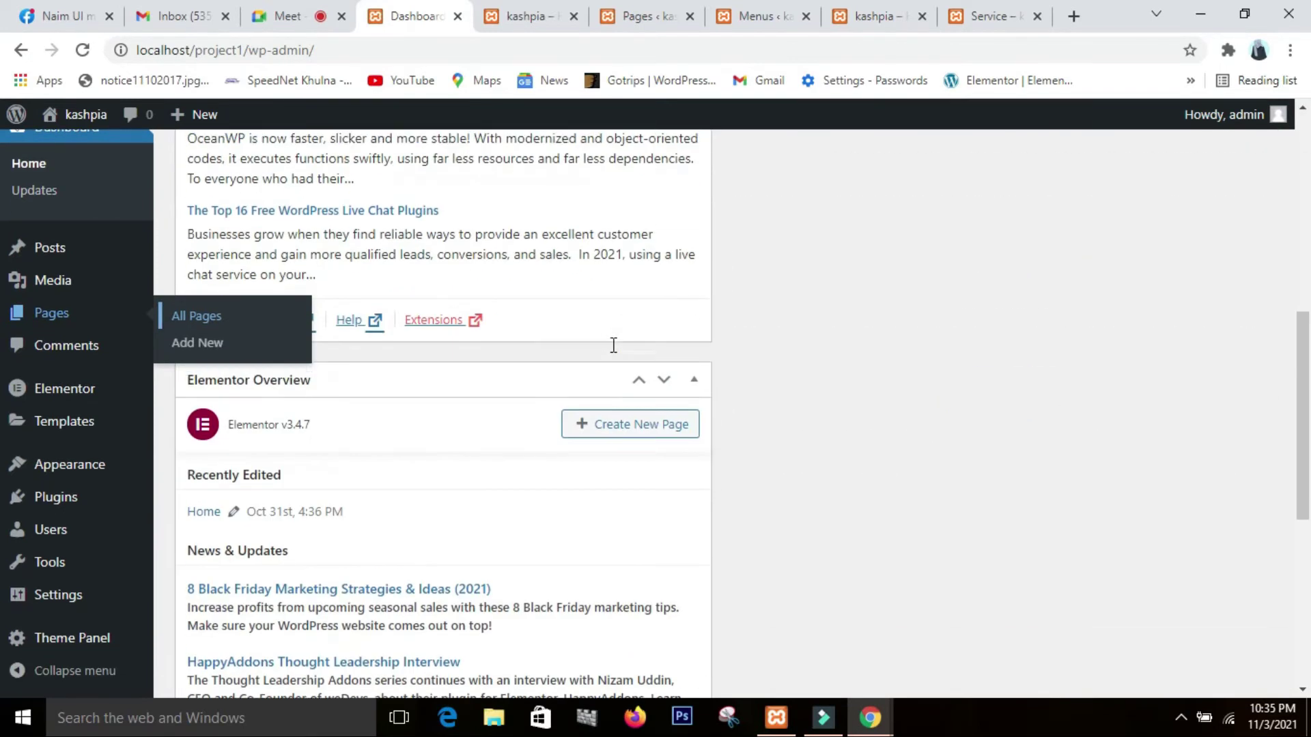
pyautogui.scroll(8, 611, 345)
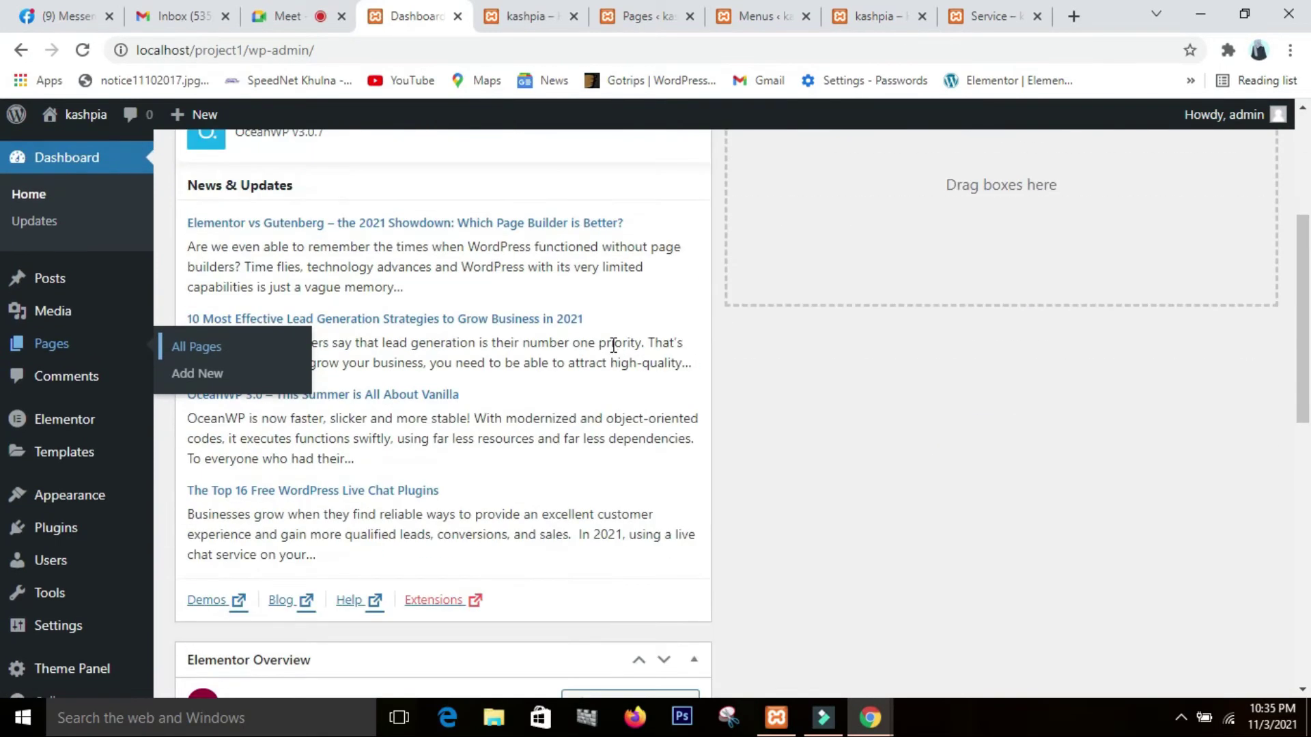
pyautogui.click(901, 624)
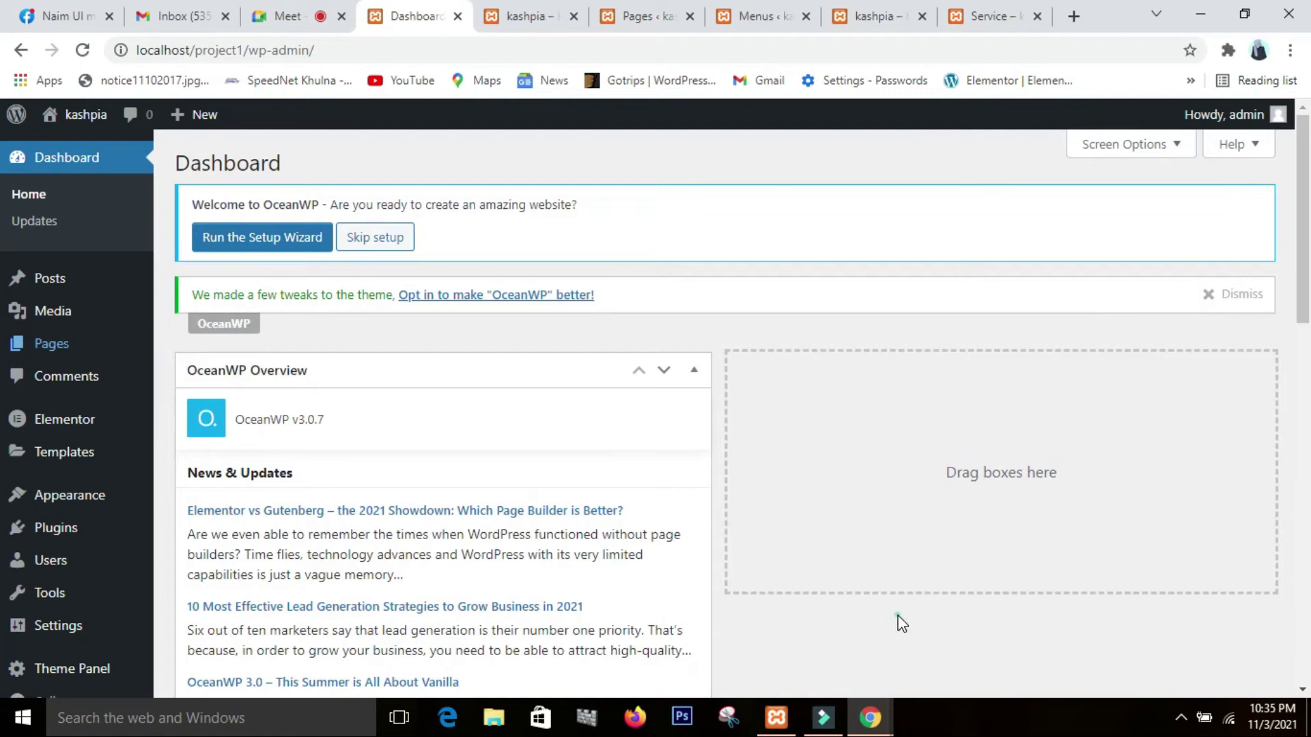
pyautogui.moveTo(97, 357)
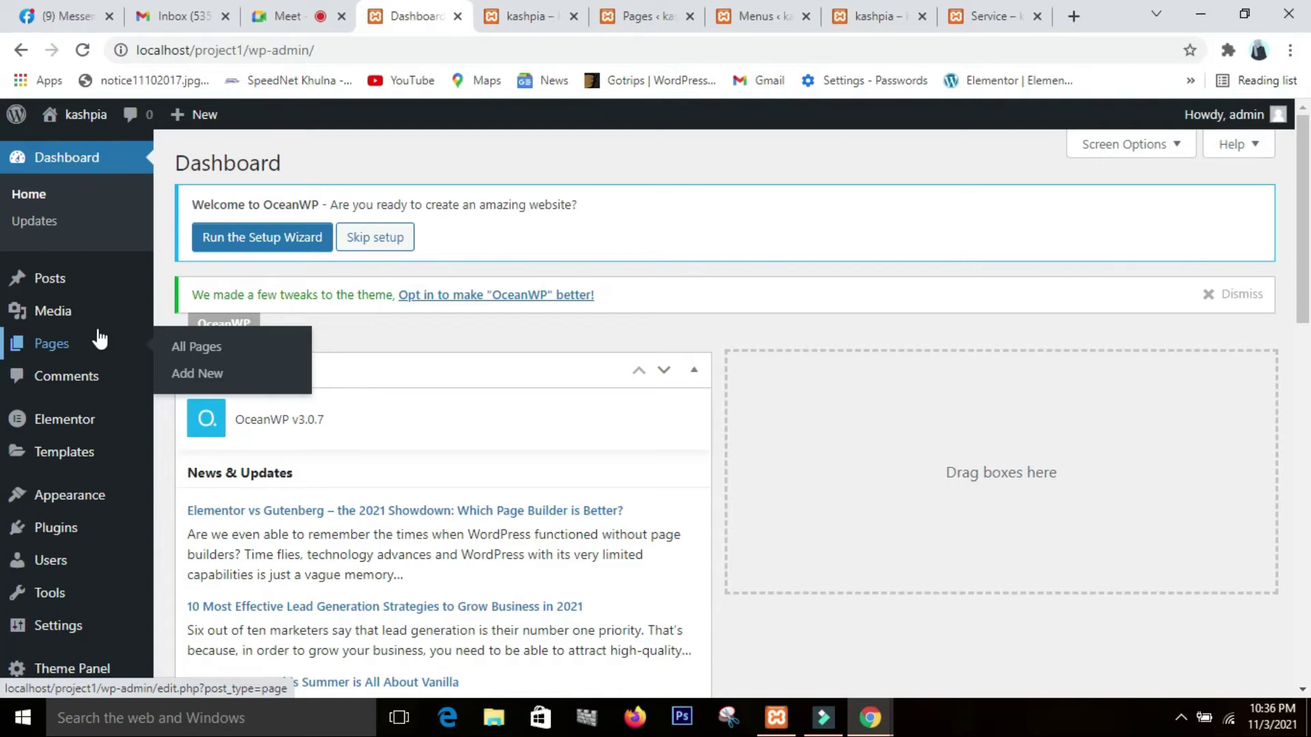
pyautogui.click(773, 25)
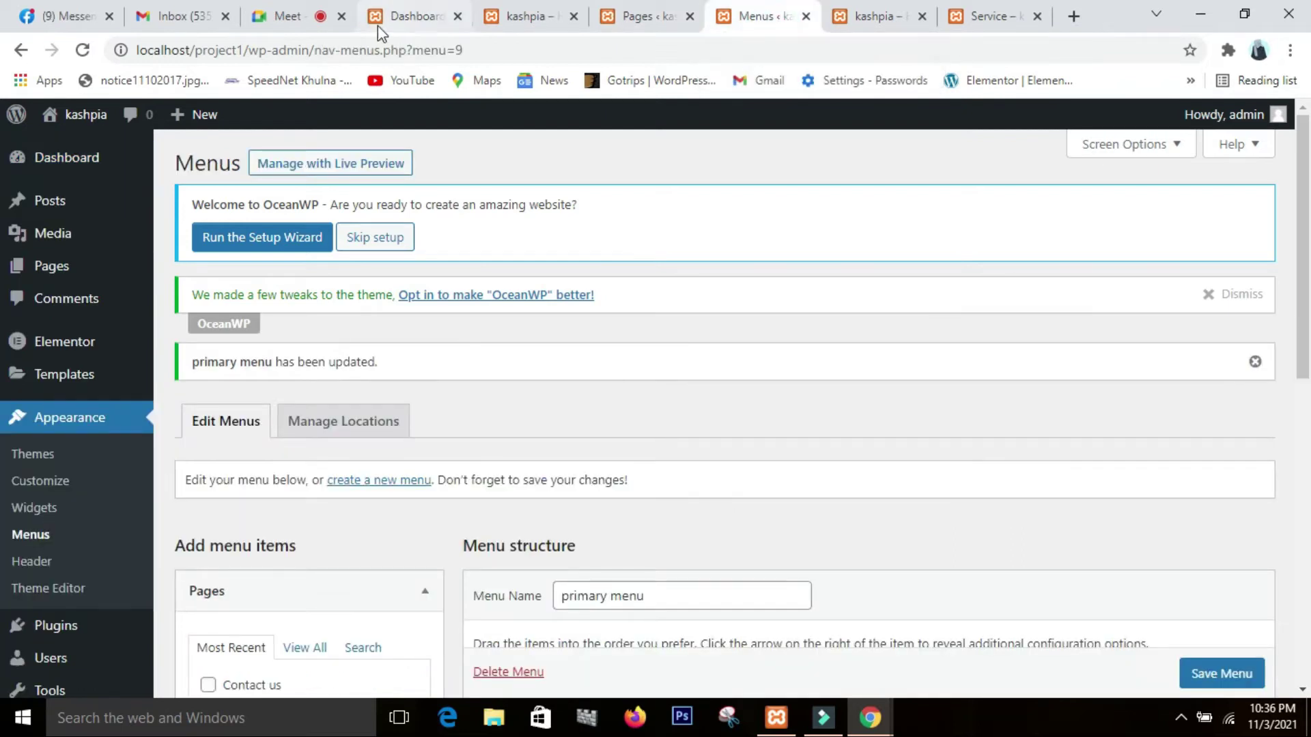
pyautogui.click(294, 15)
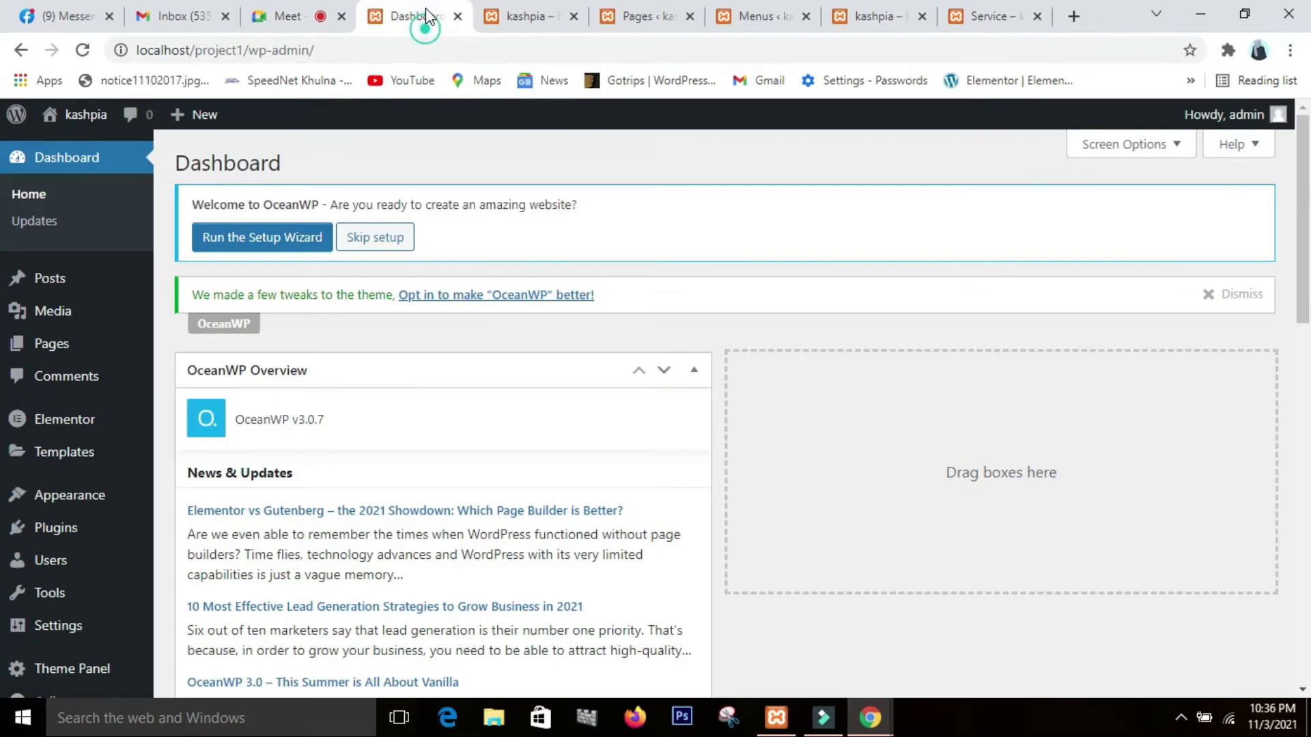
pyautogui.click(425, 14)
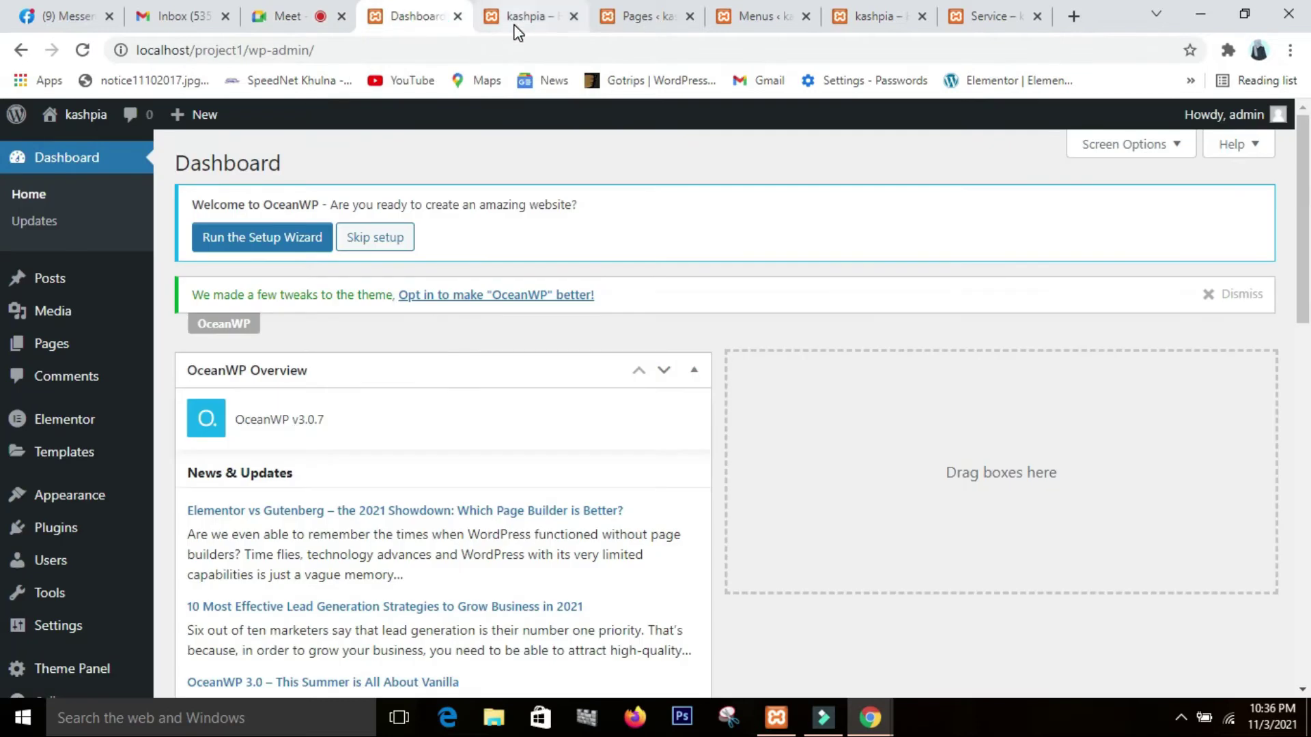
pyautogui.click(518, 21)
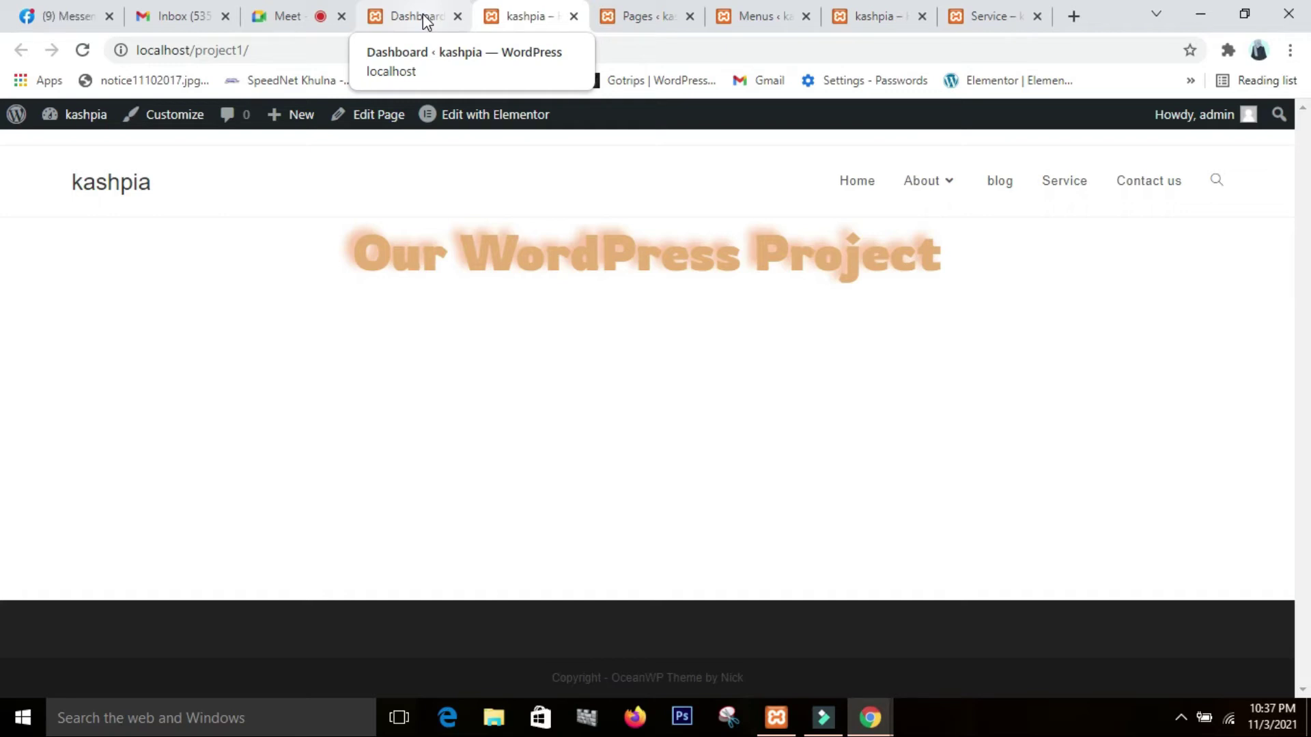
pyautogui.click(424, 21)
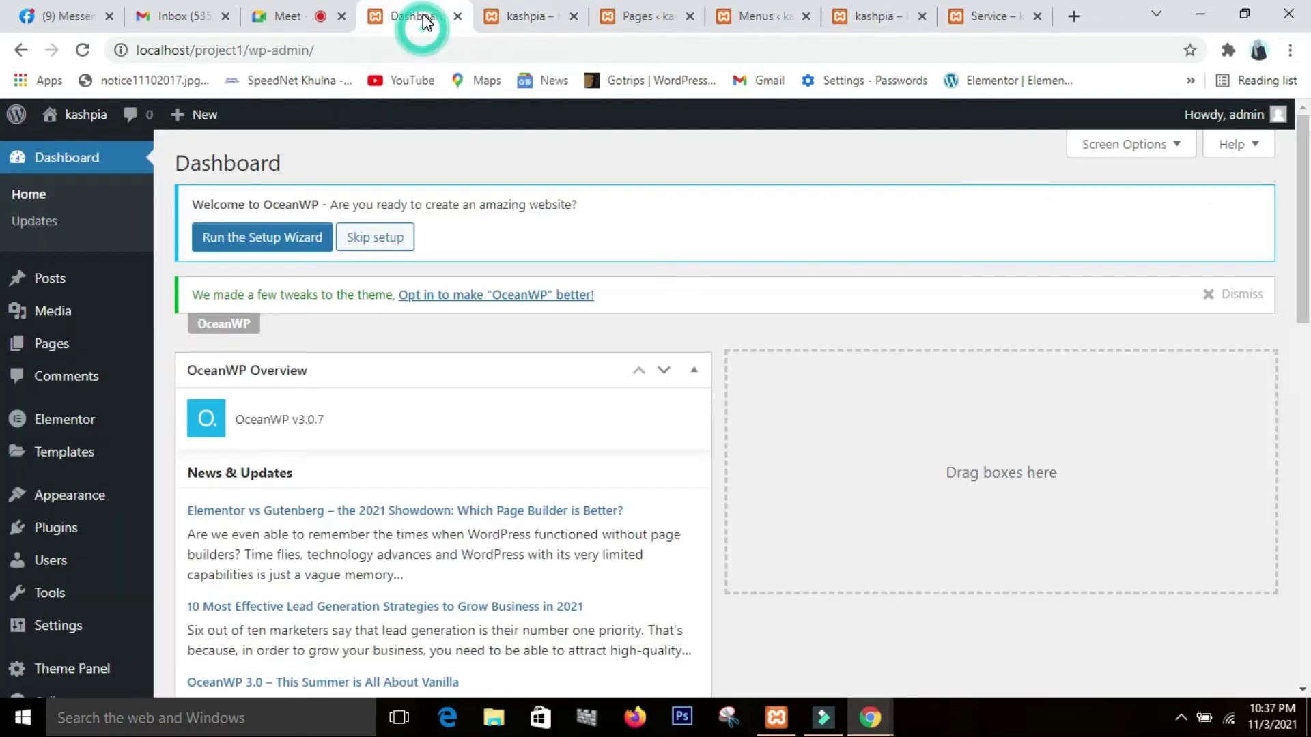
pyautogui.click(315, 24)
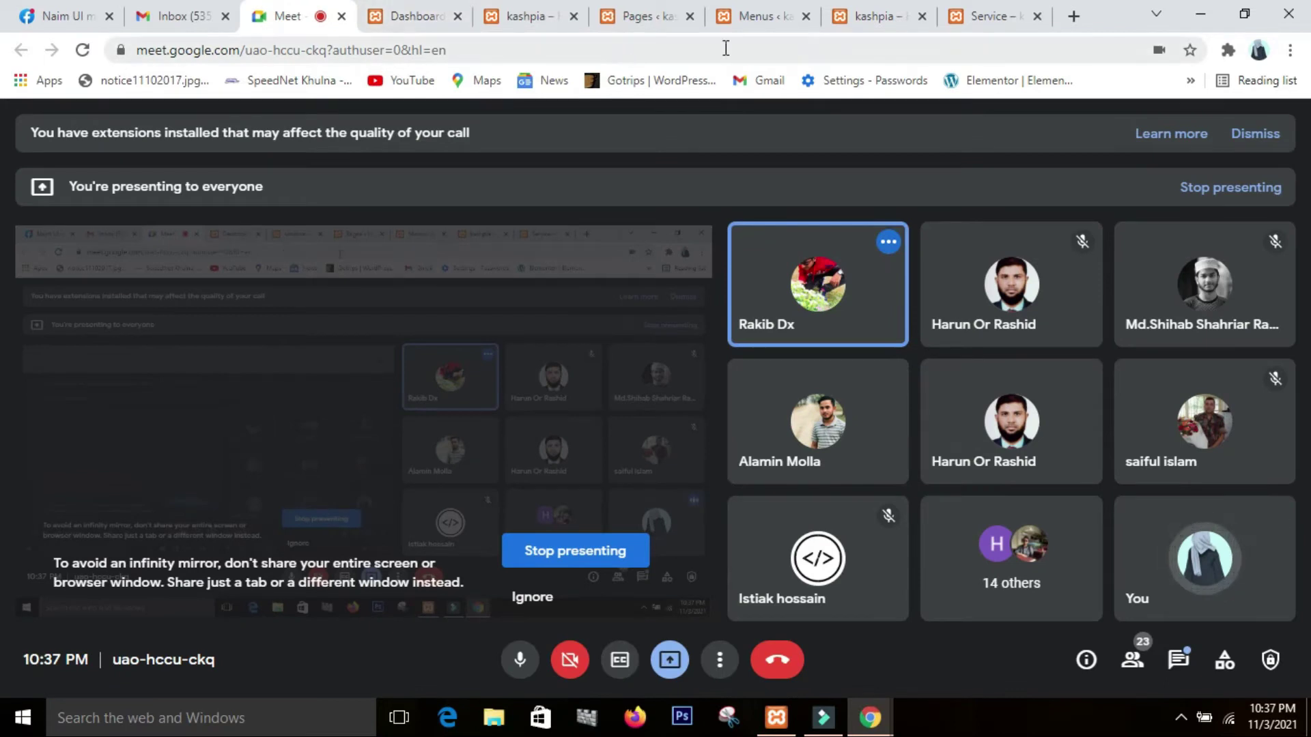
# Return to the menu editor and review the primary menu's item order and nesting.
pyautogui.click(892, 24)
pyautogui.click(740, 16)
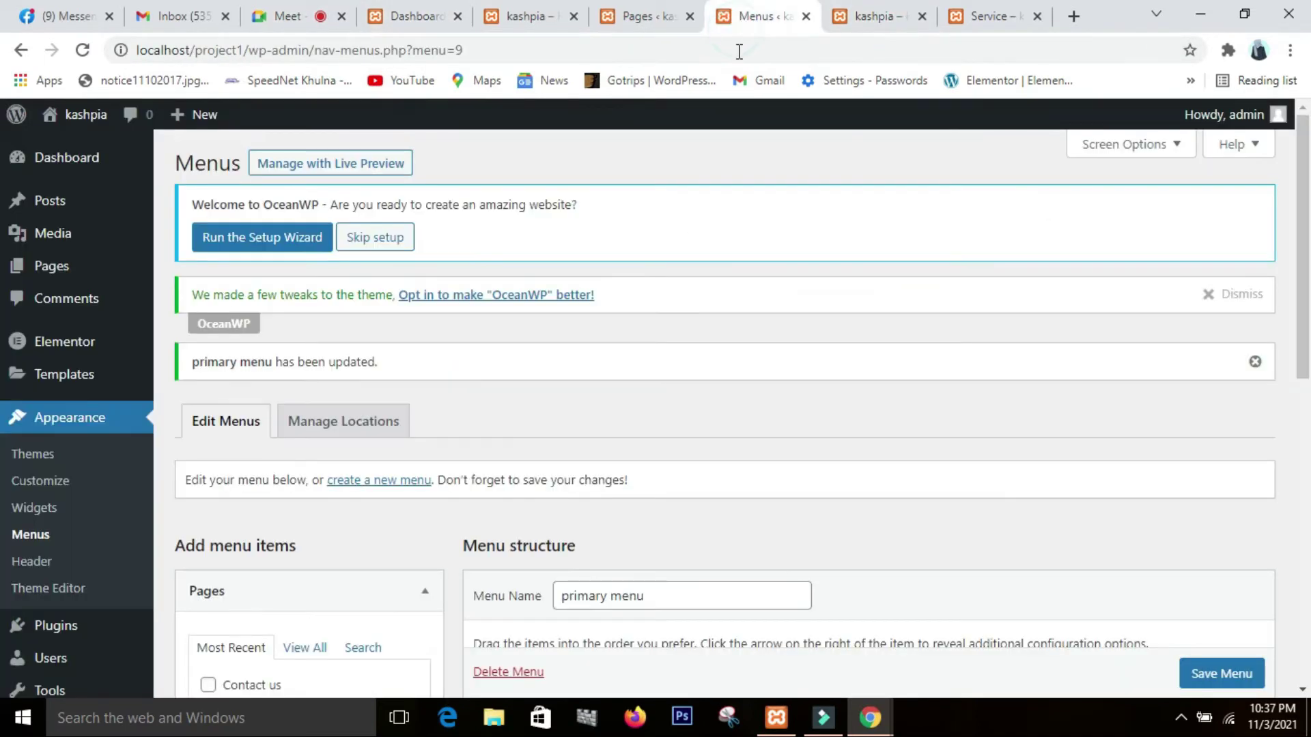
pyautogui.scroll(-5, 685, 267)
pyautogui.scroll(-2, 685, 266)
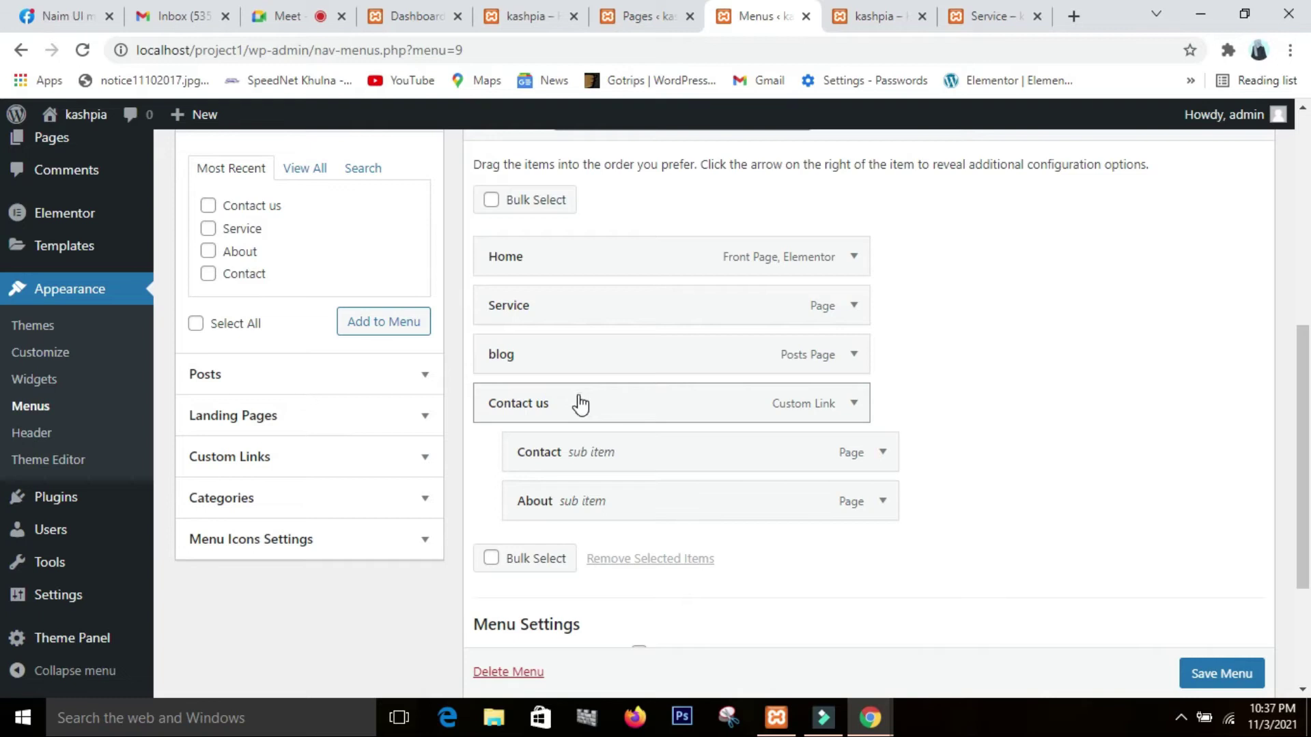
# Admit the participant waiting to join the Google Meet call and go back to the live site's Service page.
pyautogui.click(304, 17)
pyautogui.click(850, 215)
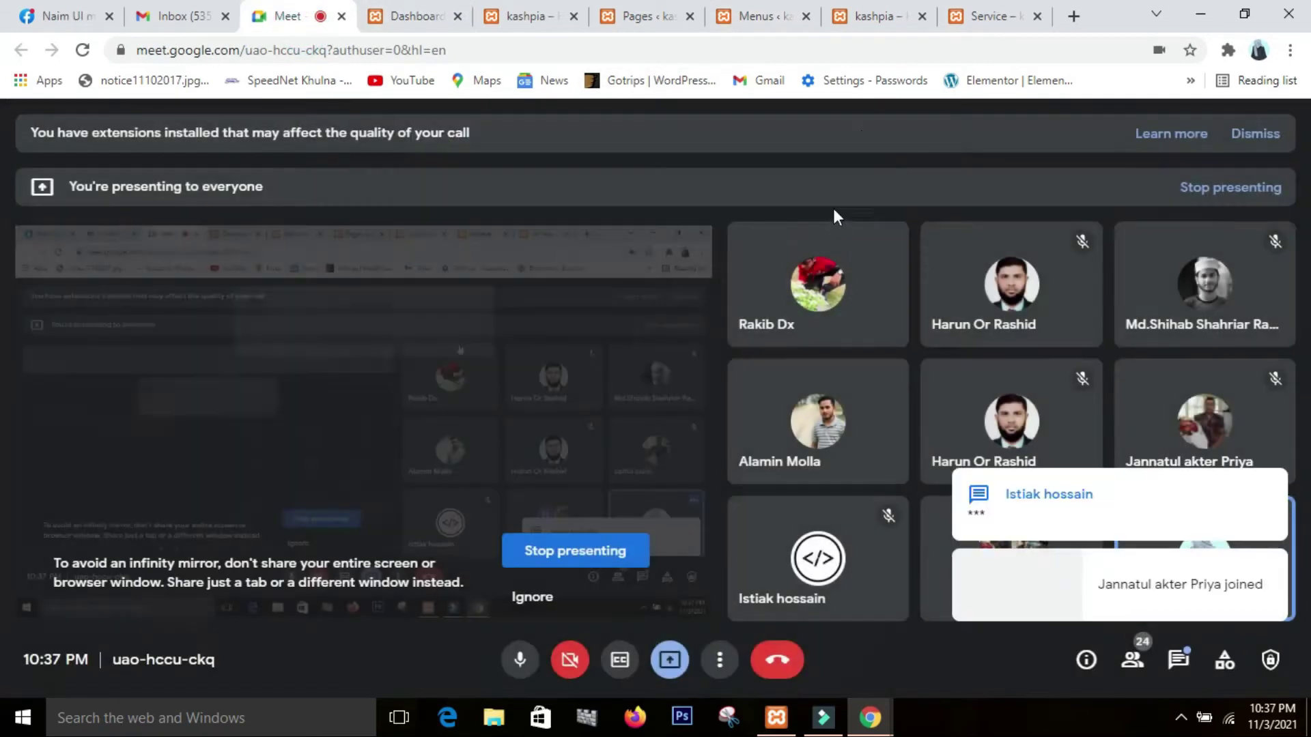
pyautogui.click(908, 20)
pyautogui.click(995, 15)
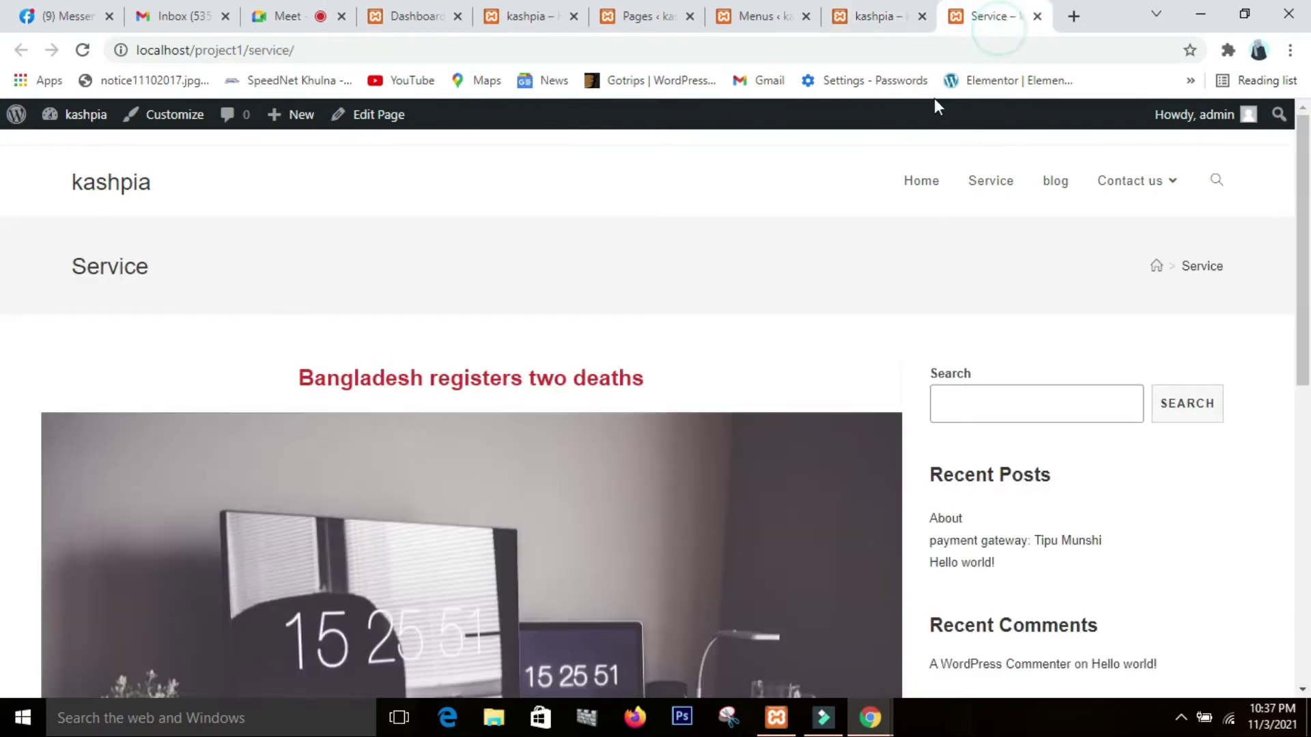
# In the menu editor, check the primary menu's items and Main display location, and save the menu.
pyautogui.click(759, 15)
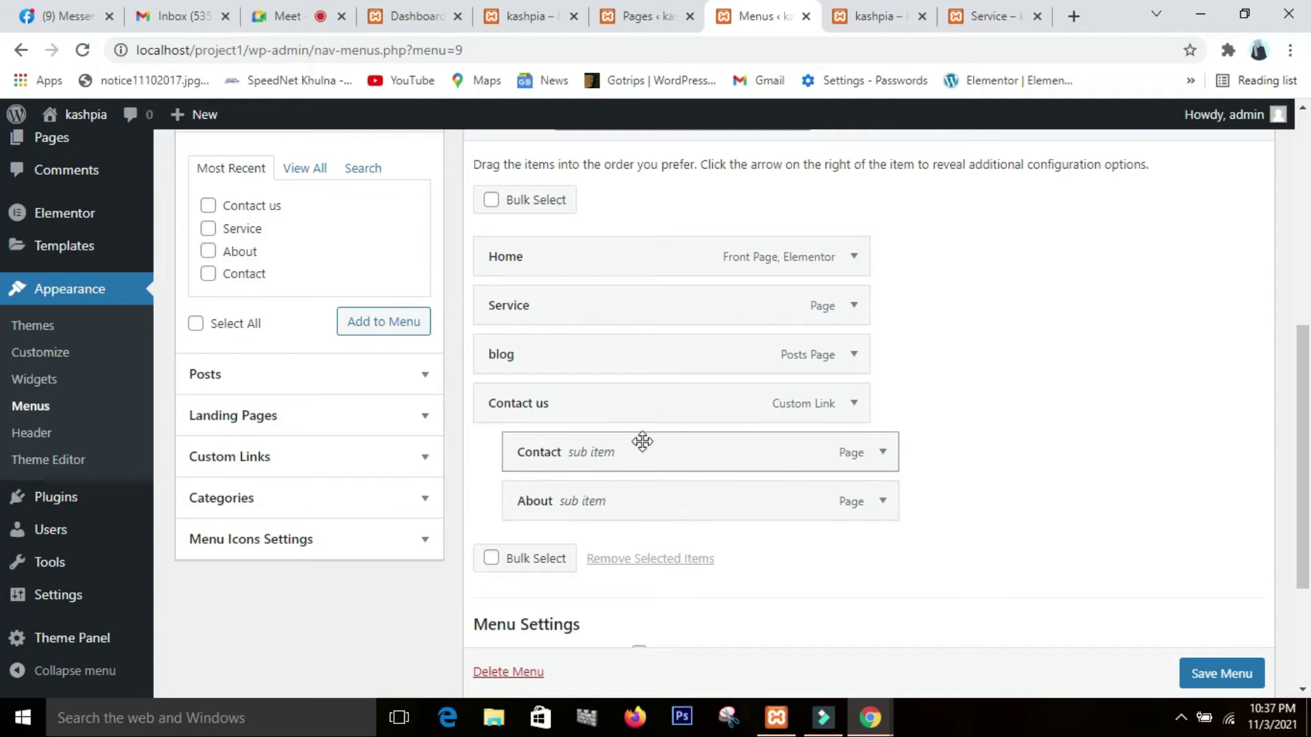
pyautogui.scroll(-2, 1205, 602)
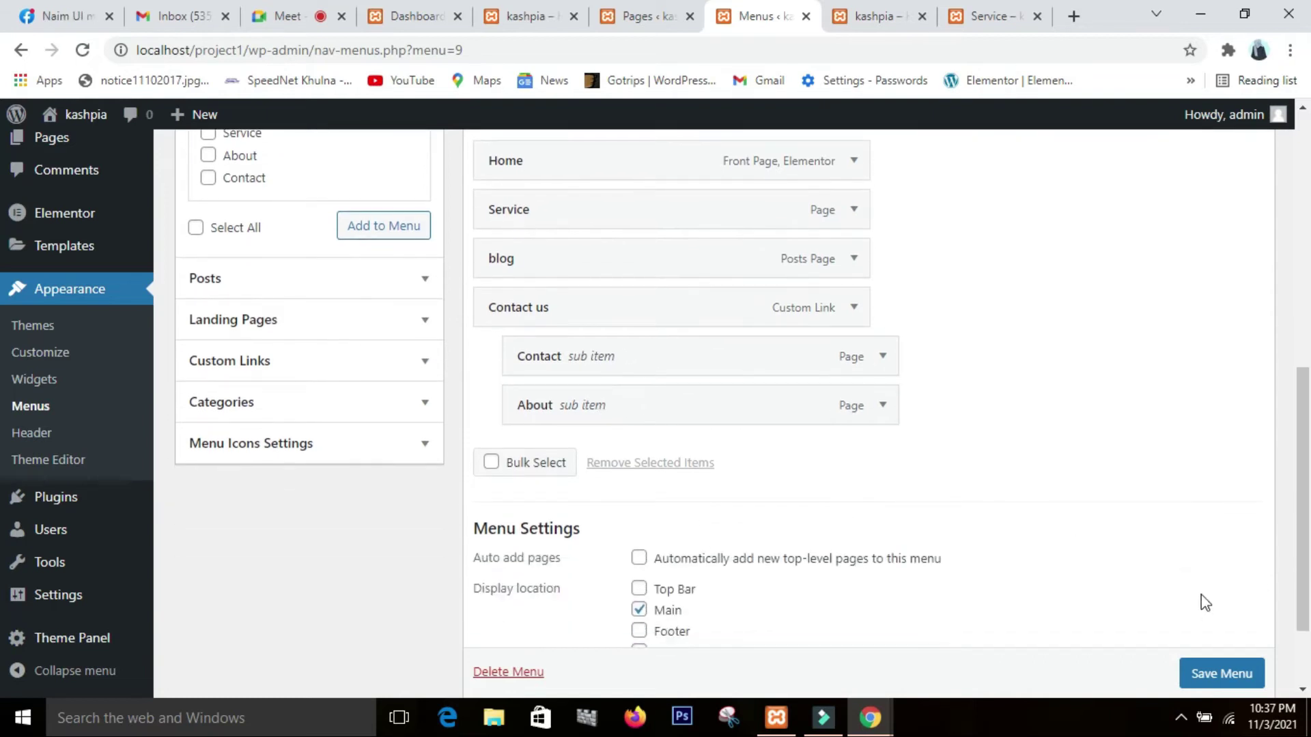
pyautogui.scroll(-1, 1200, 658)
pyautogui.click(1199, 666)
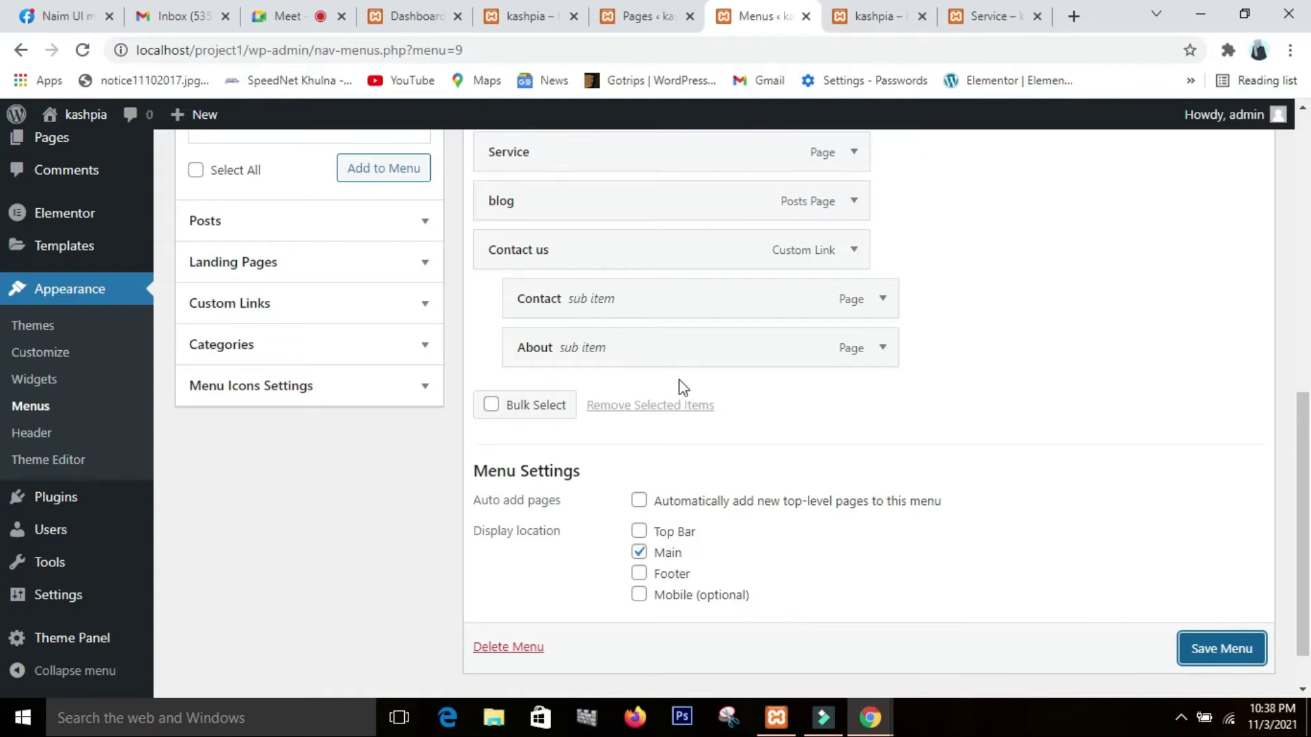
pyautogui.click(1196, 659)
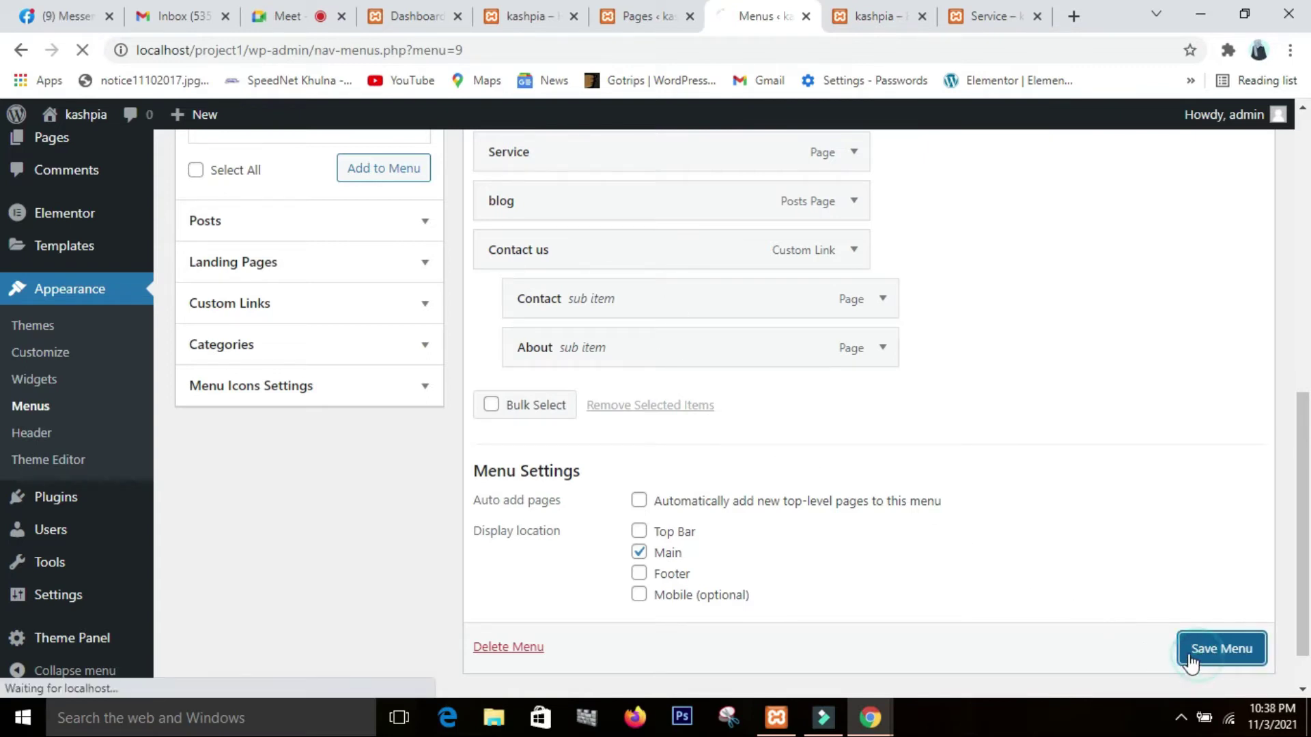
# On the live site, open the Contact page from the Contact us submenu, and return to the menu editor.
pyautogui.click(869, 19)
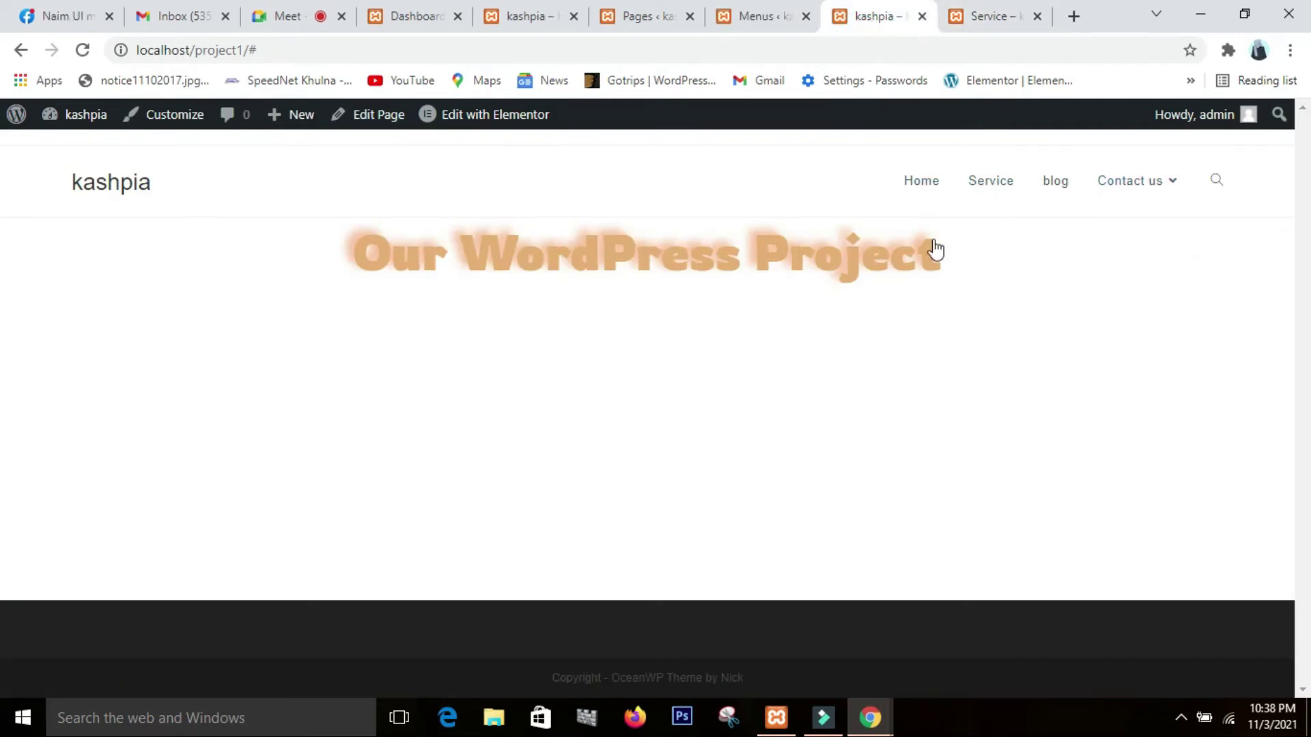
pyautogui.moveTo(1137, 193)
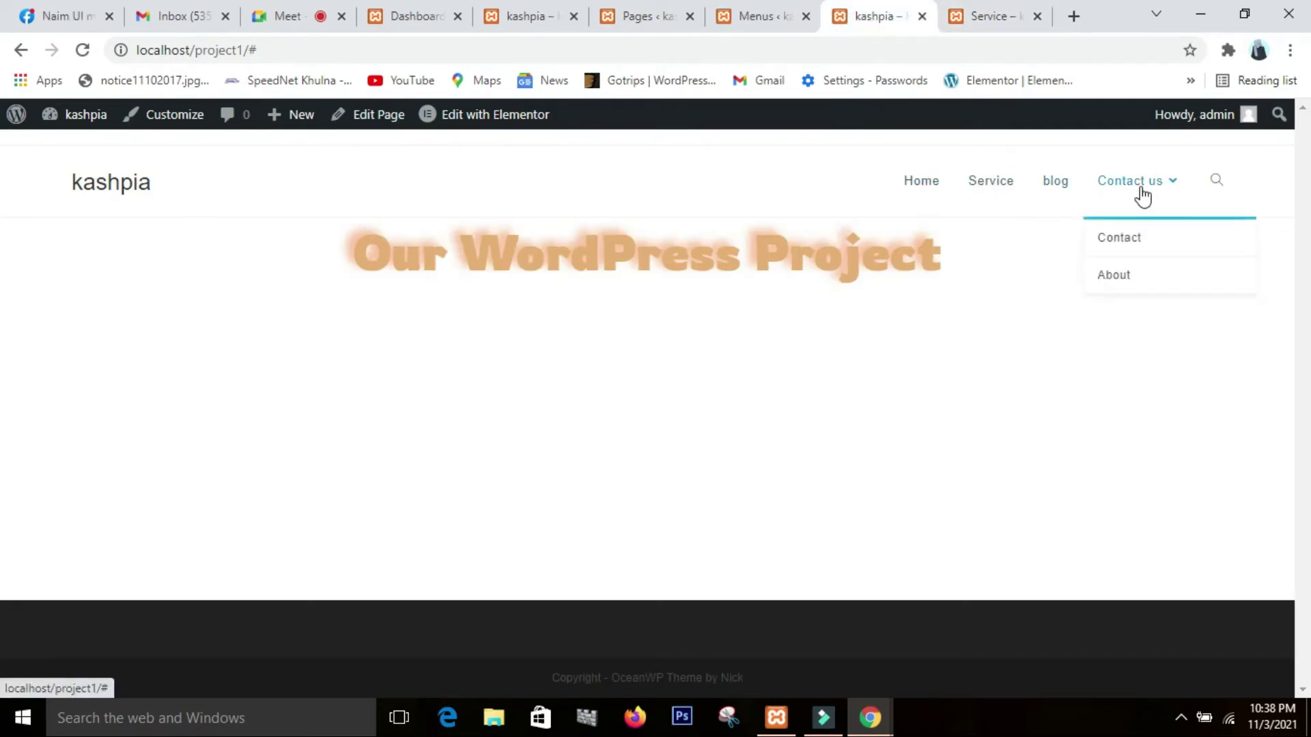
pyautogui.click(1116, 244)
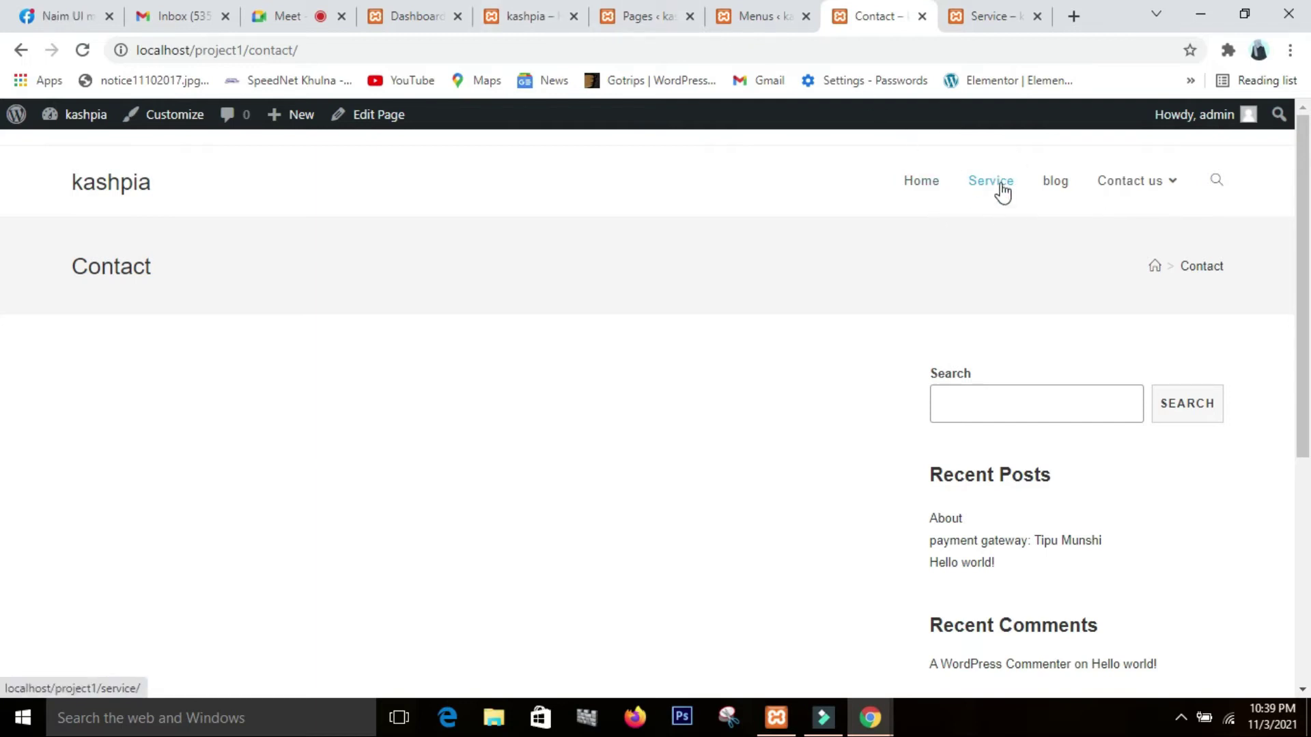
pyautogui.click(760, 21)
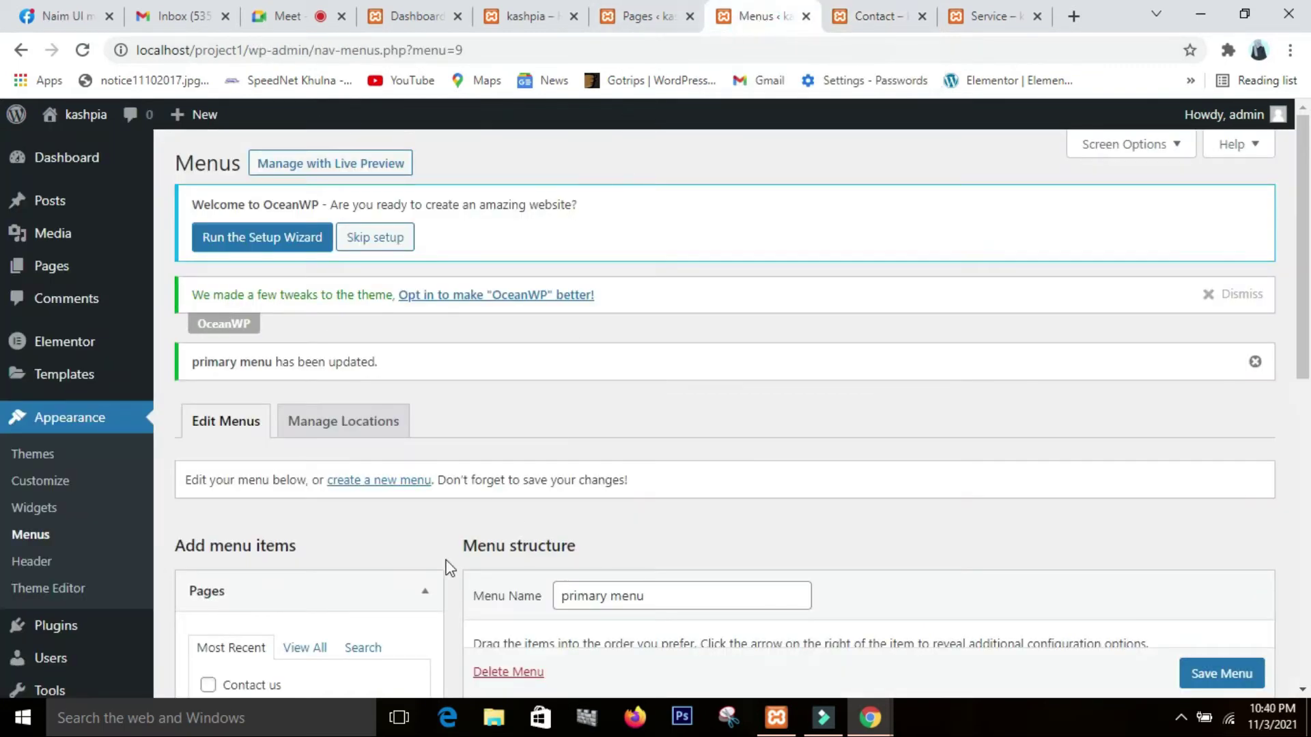
# Remove the Service item from the primary menu, save the menu, and reload the live Contact page to check the navigation.
pyautogui.scroll(-5, 446, 547)
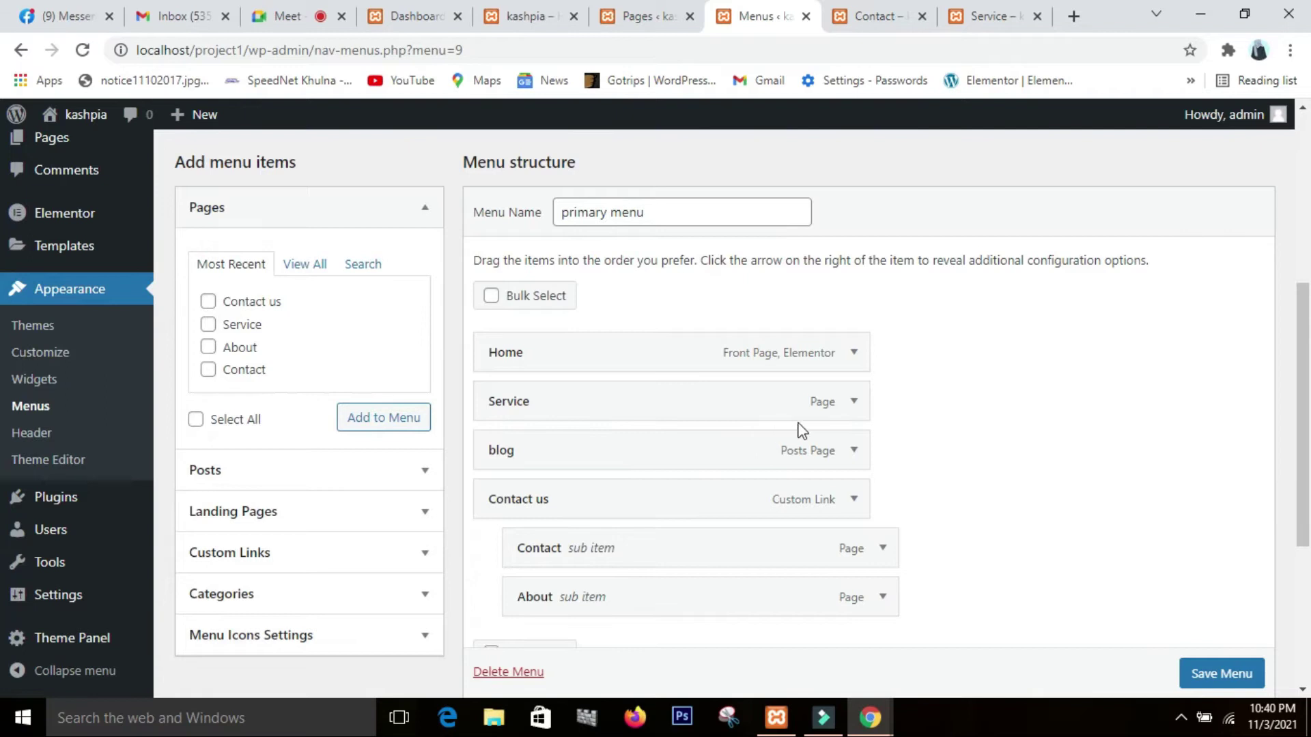
pyautogui.click(854, 404)
pyautogui.scroll(-4, 799, 462)
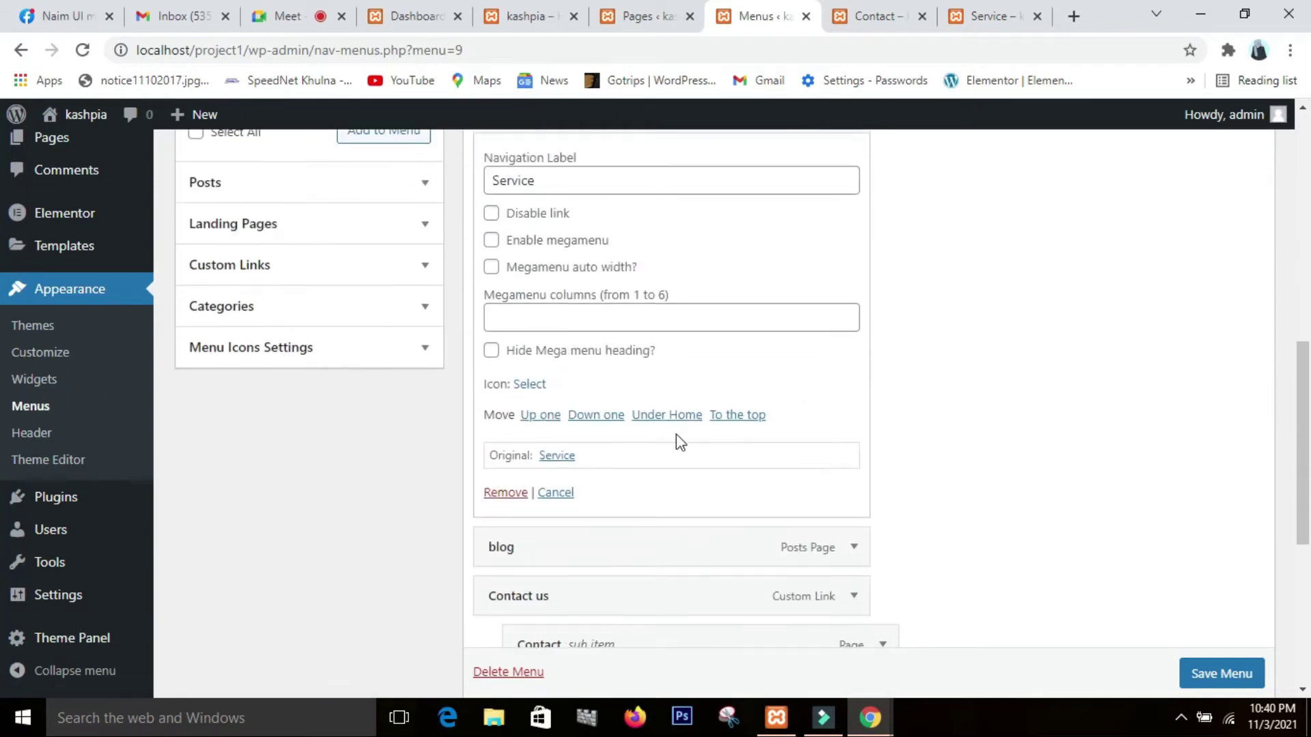
pyautogui.click(508, 493)
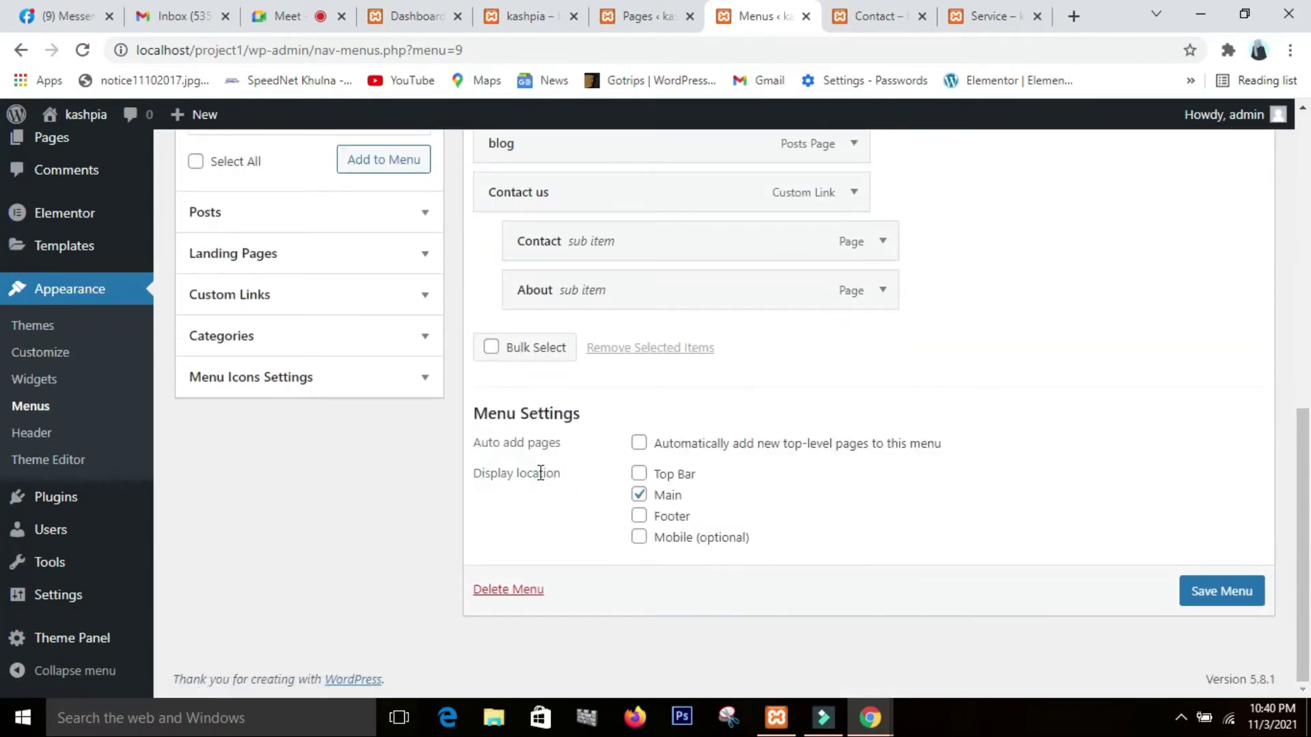
pyautogui.scroll(5, 539, 468)
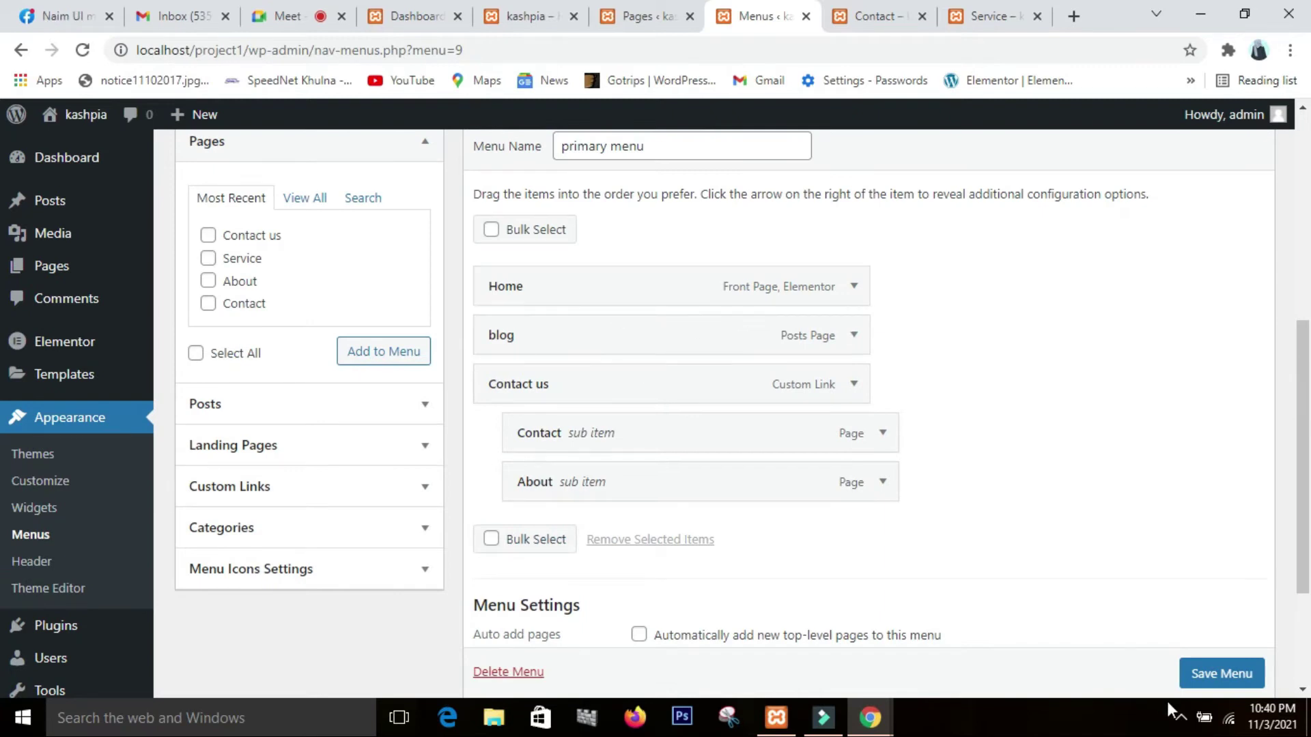
pyautogui.scroll(-1, 1219, 676)
pyautogui.click(1219, 675)
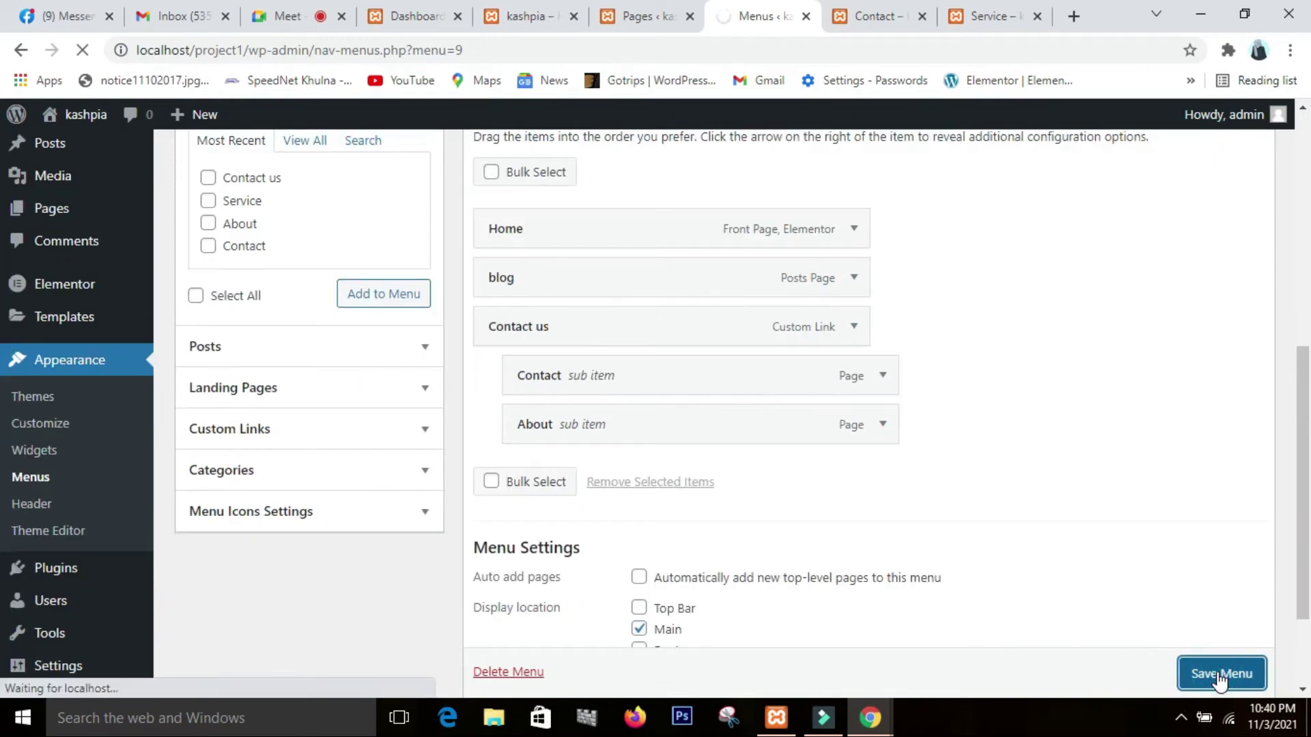
pyautogui.click(884, 17)
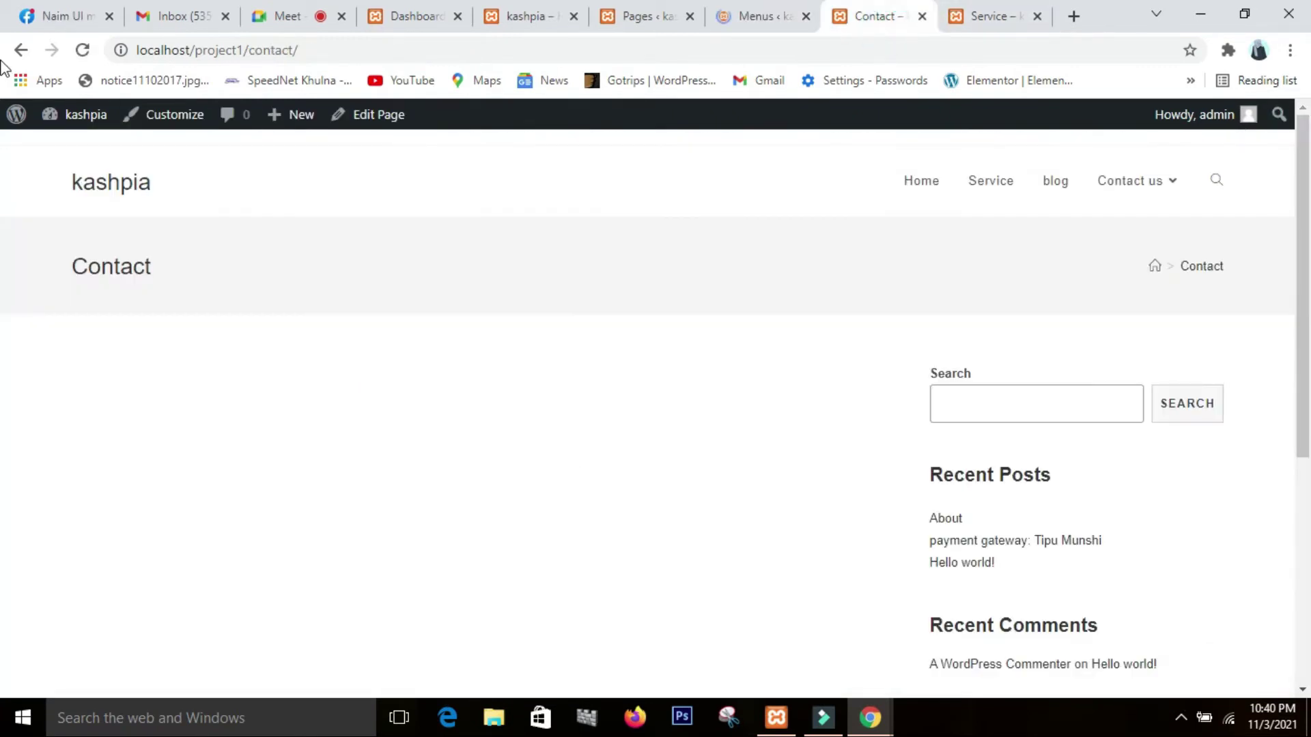
pyautogui.click(82, 50)
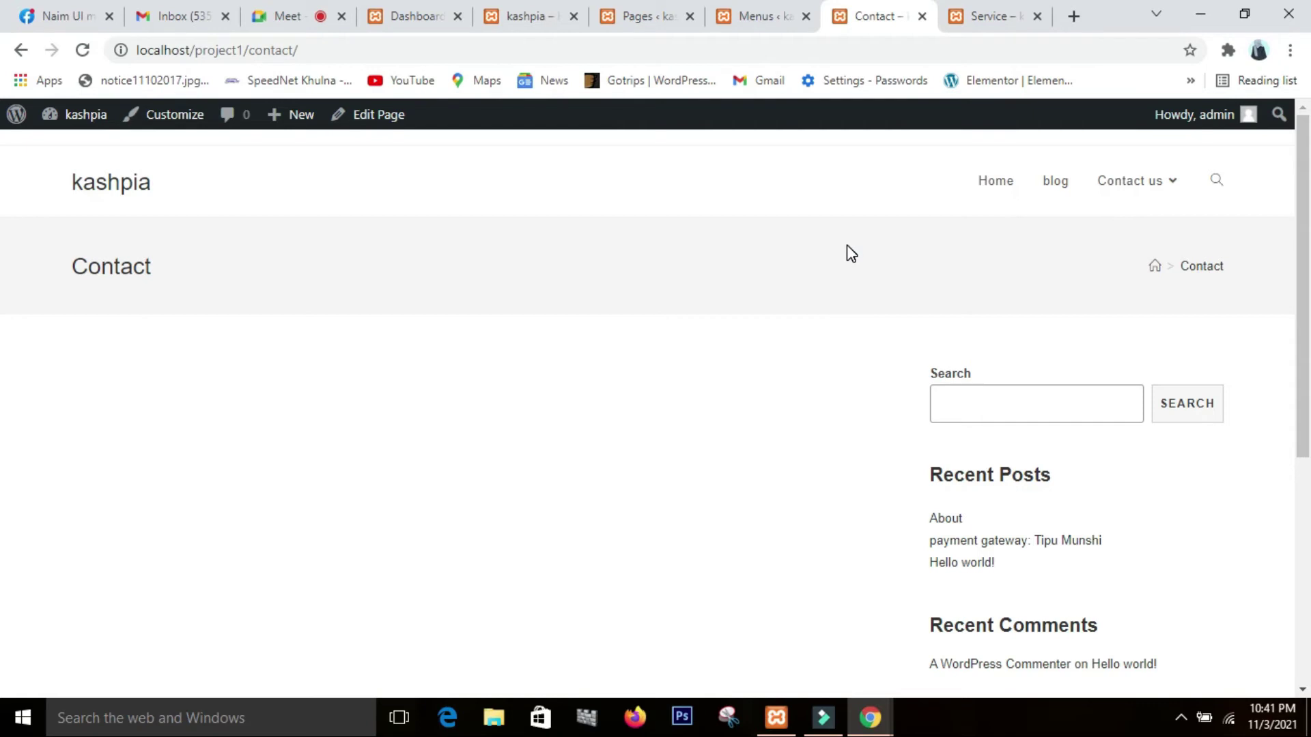
# Open escrowbird.com in a new tab and view its Help page, then return to the live site's Contact page.
pyautogui.click(1075, 22)
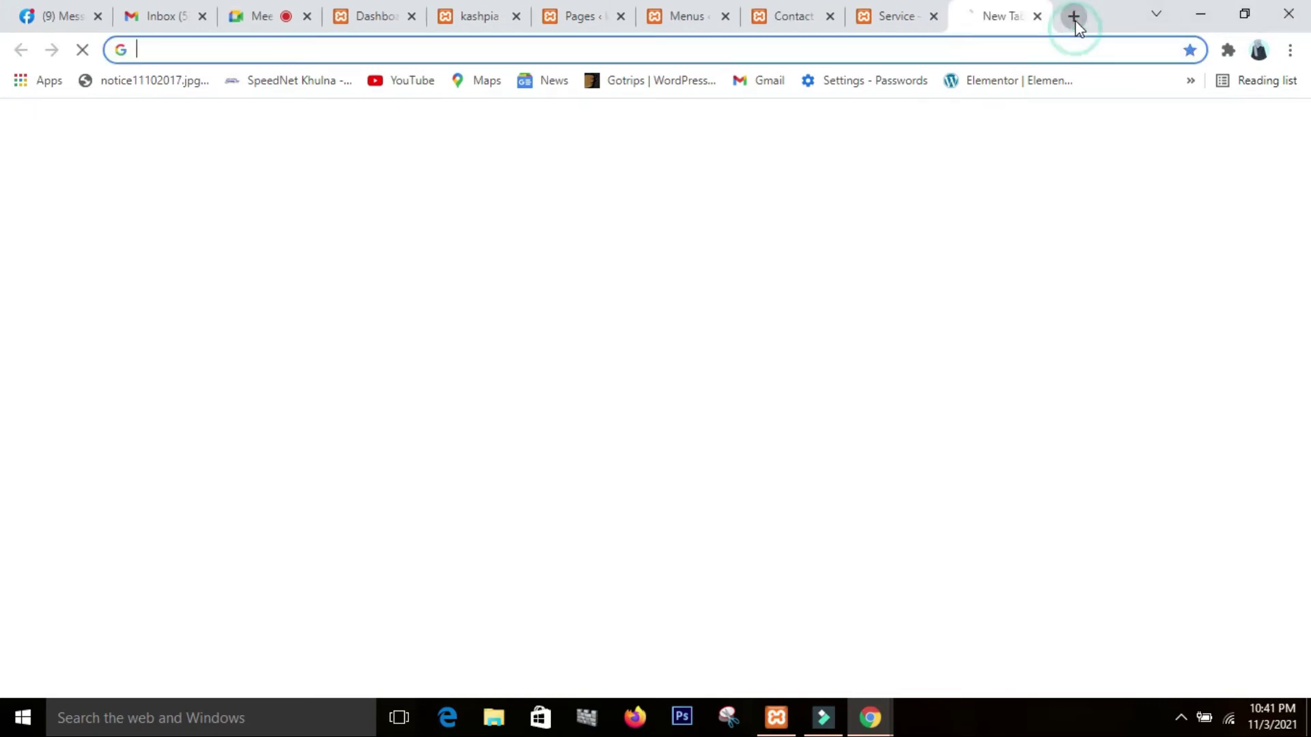
pyautogui.write('e')
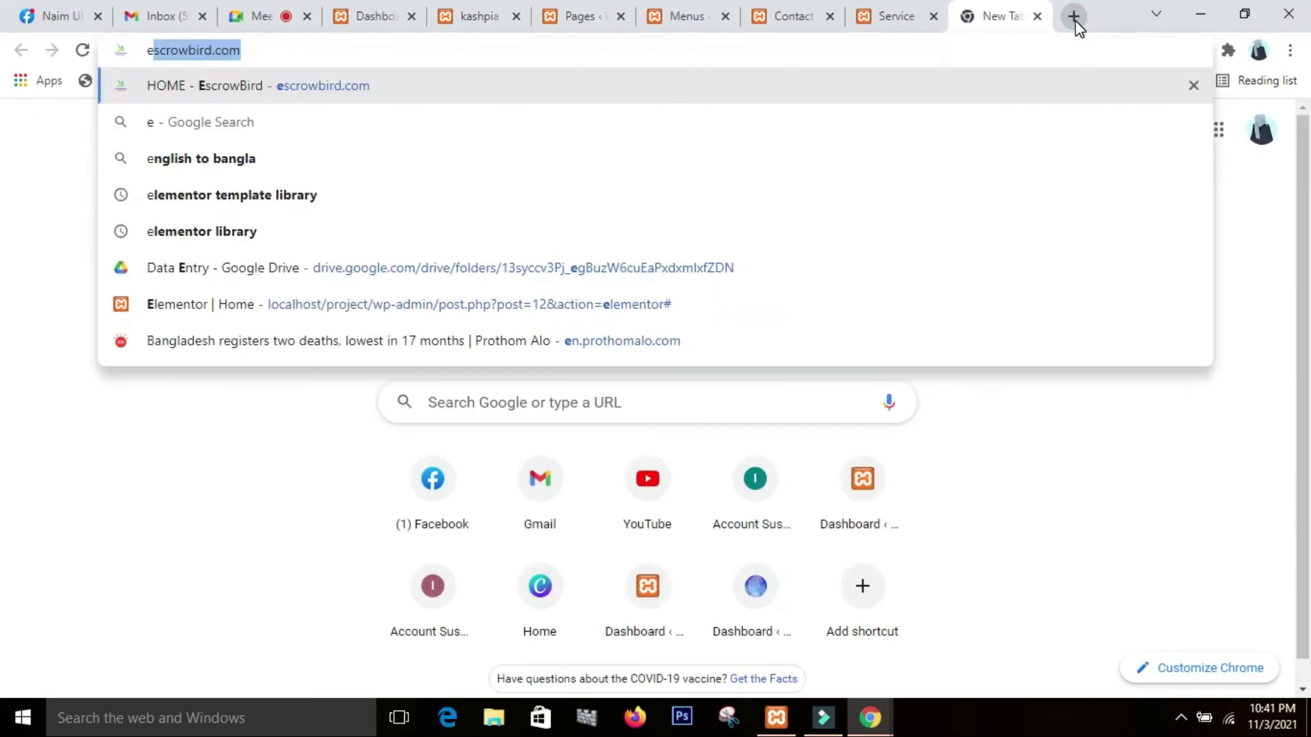
pyautogui.press('Return')
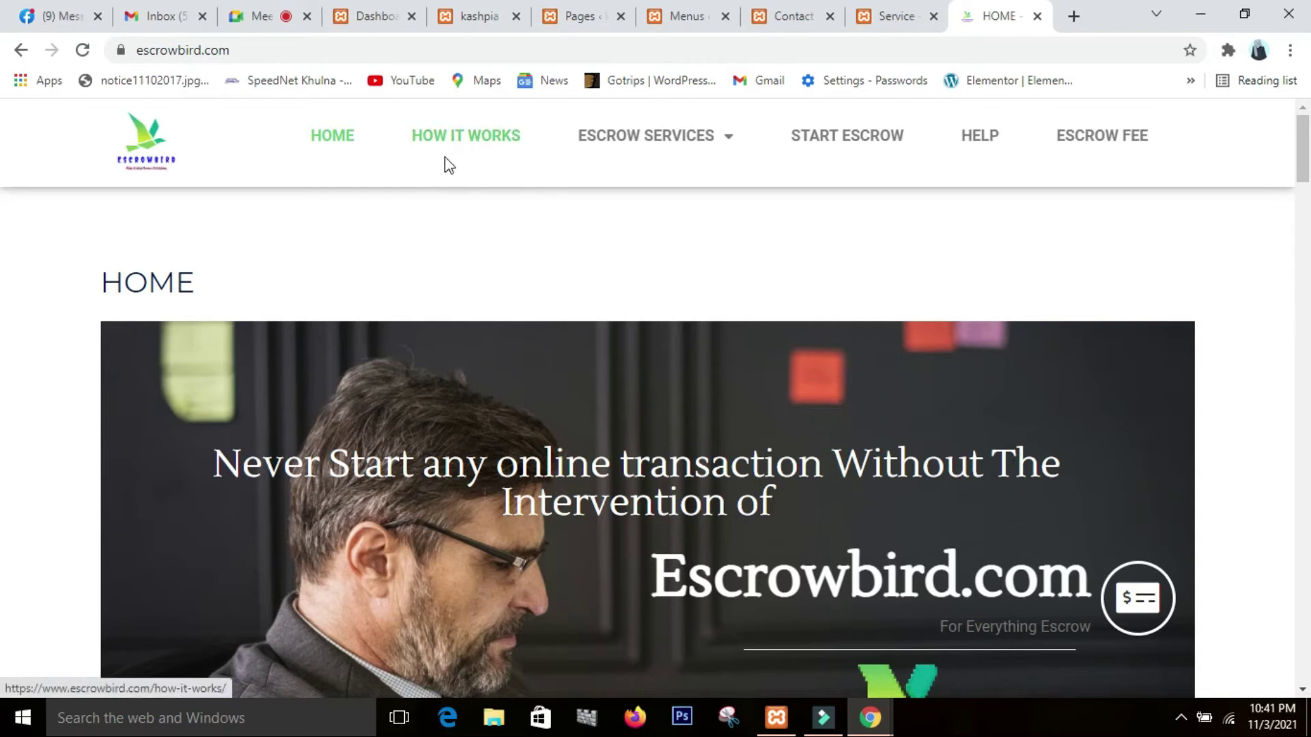
pyautogui.click(975, 144)
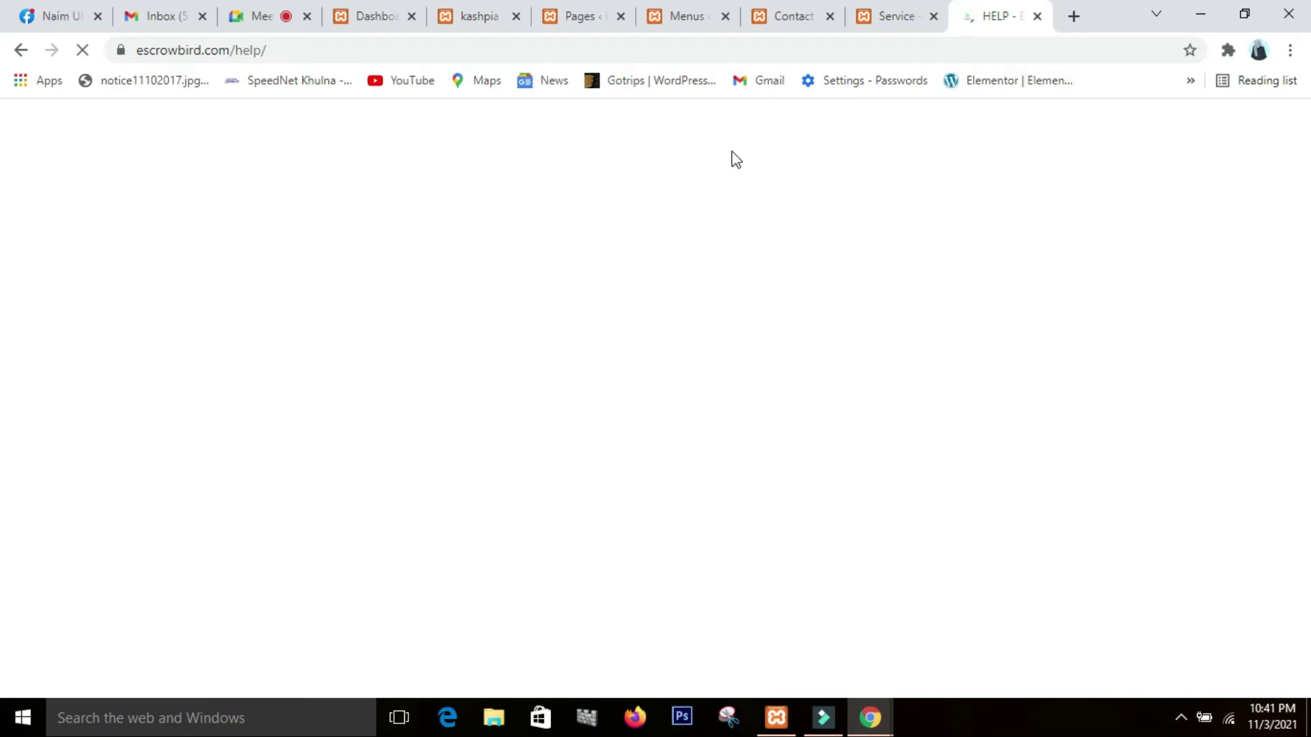
pyautogui.click(704, 23)
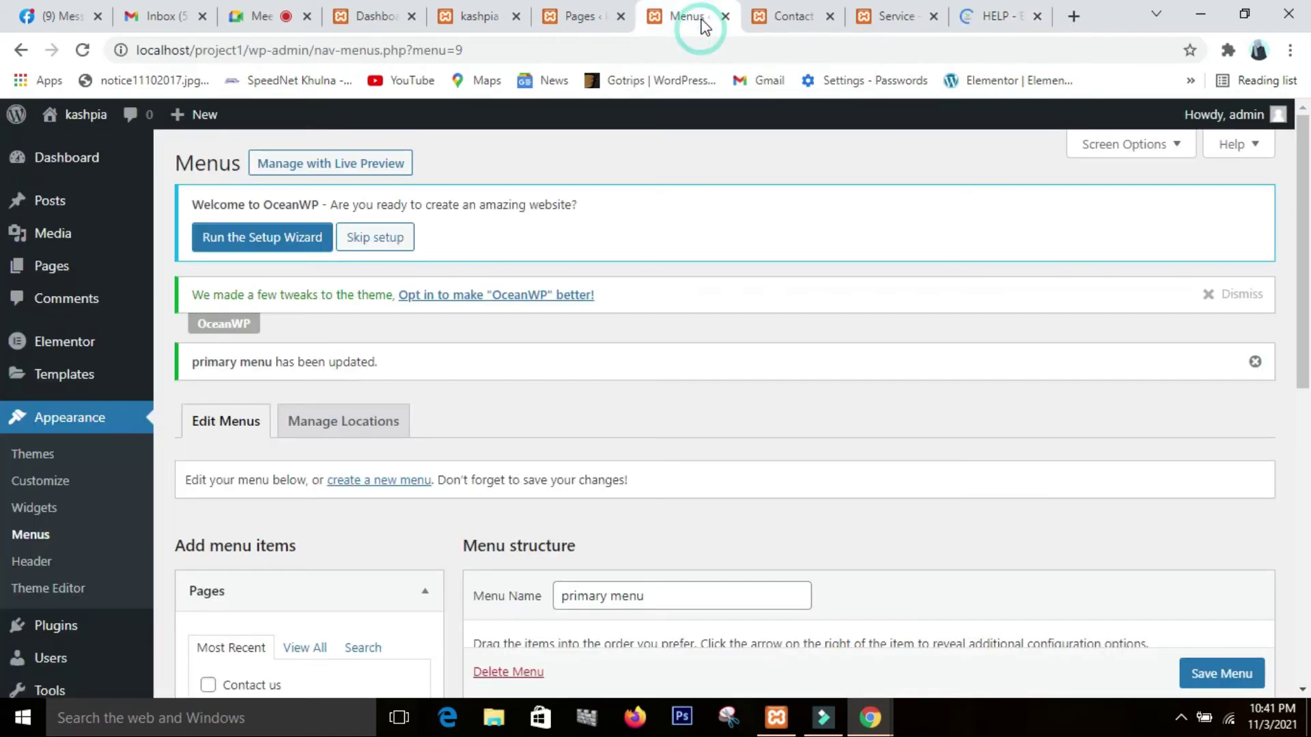
pyautogui.click(997, 23)
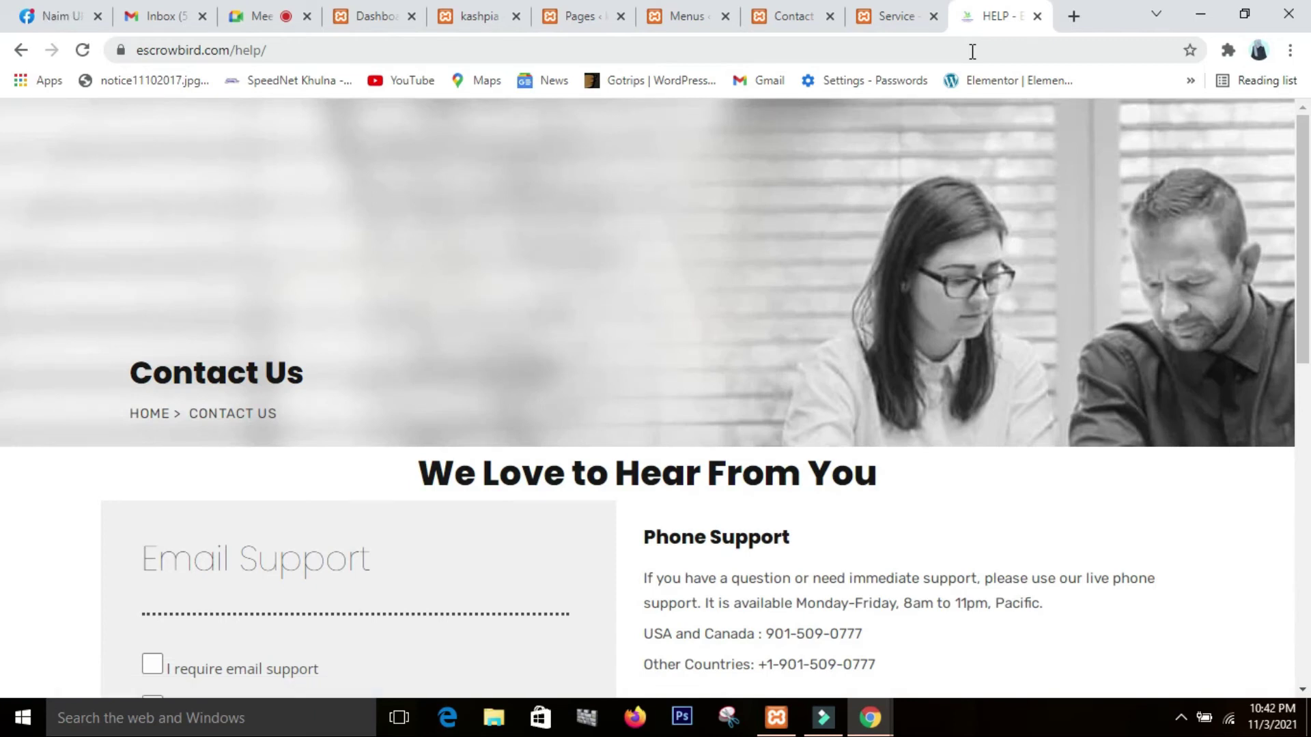
pyautogui.click(792, 16)
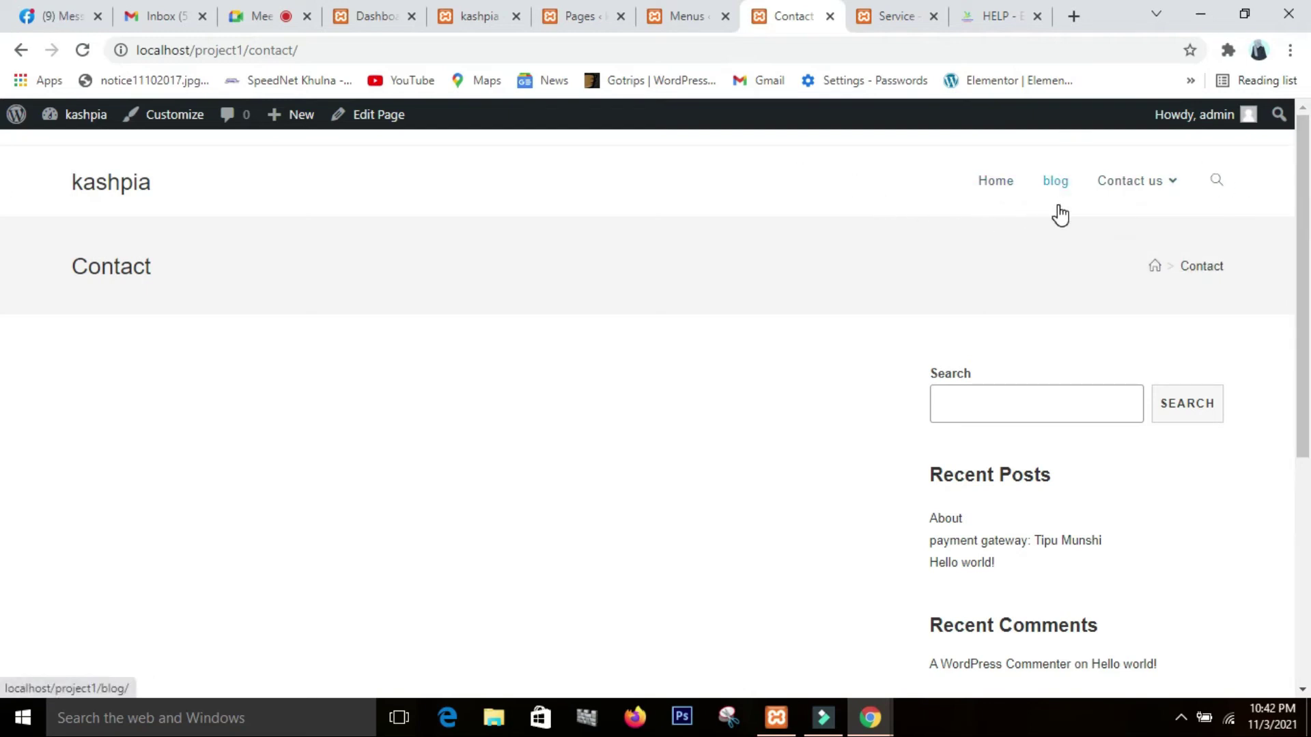
# From the WordPress Pages list, open the About page's live view in a new tab and look at it.
pyautogui.click(594, 11)
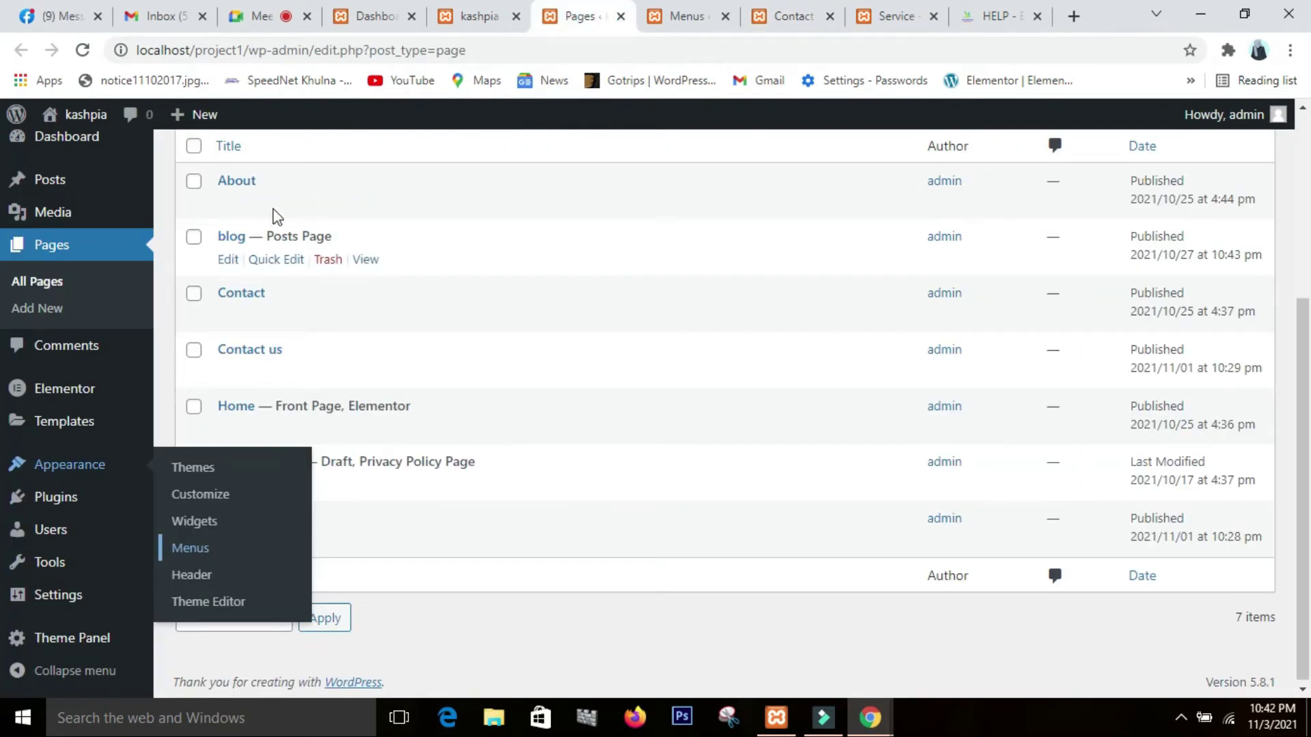
pyautogui.scroll(2, 301, 205)
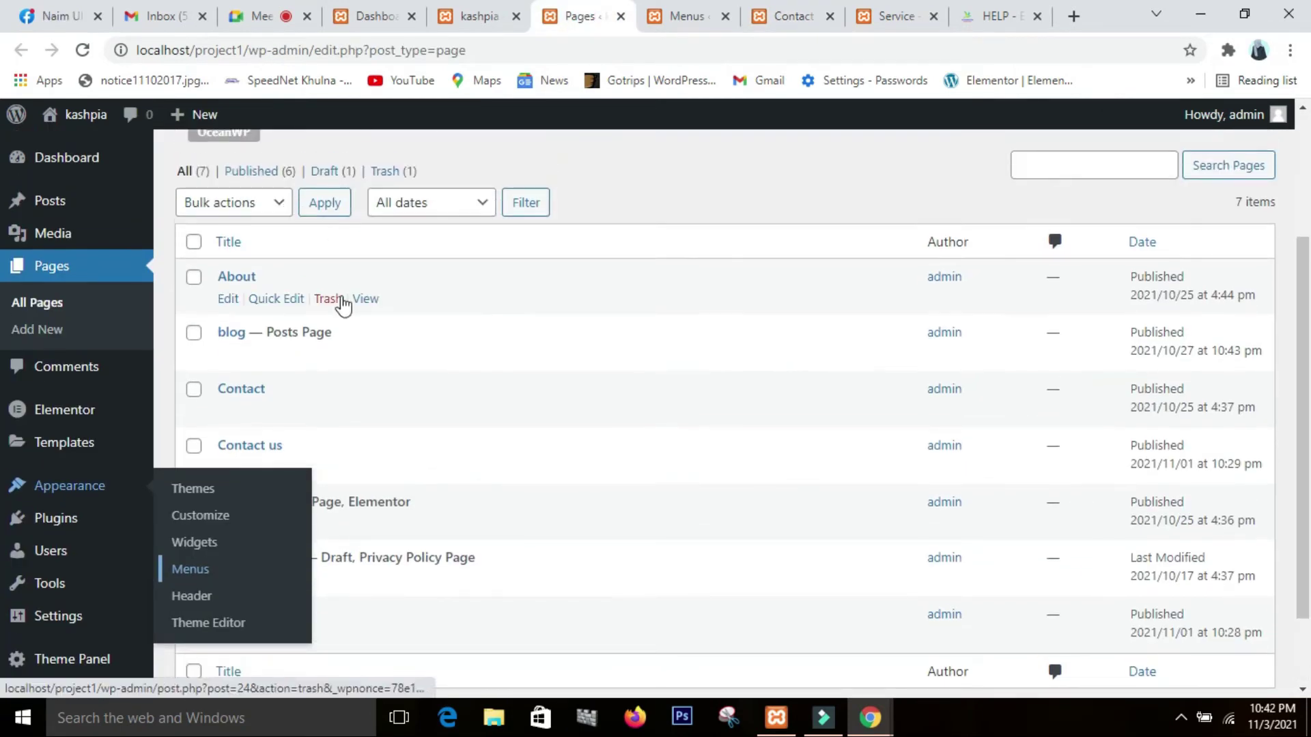
pyautogui.rightClick(362, 305)
pyautogui.click(372, 315)
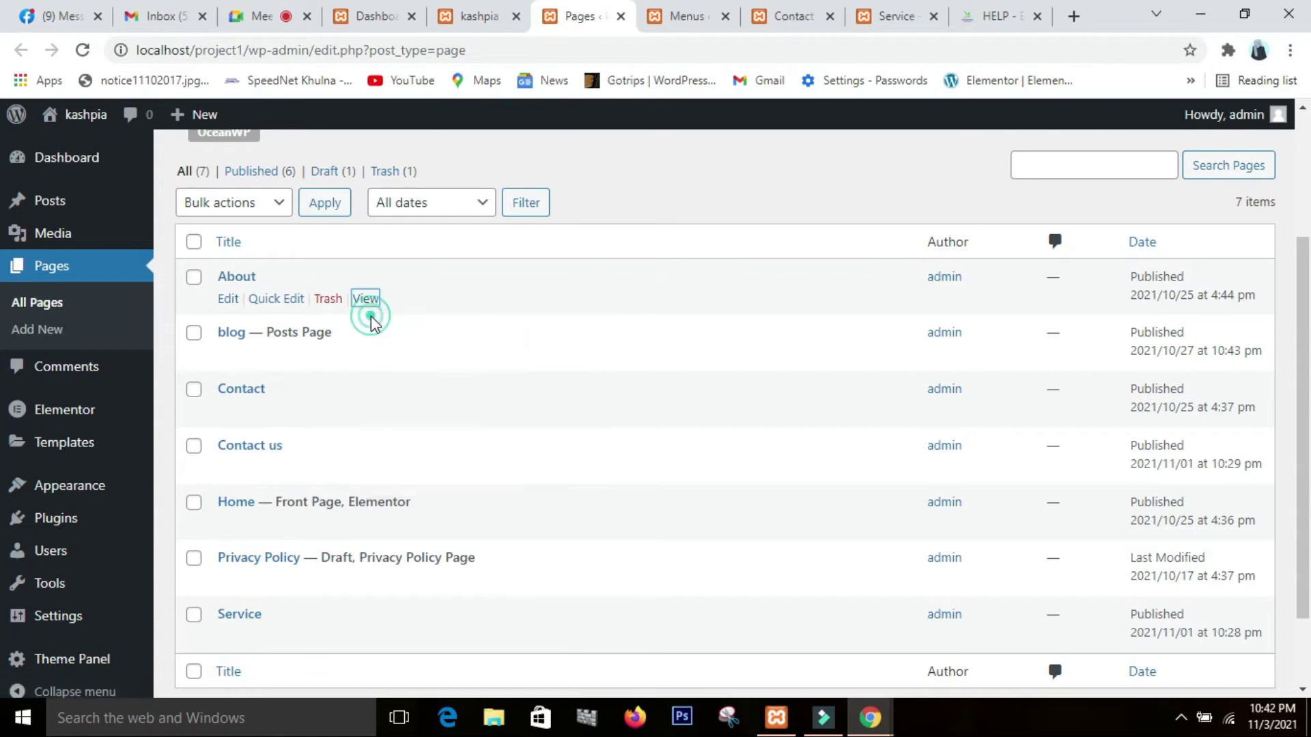
pyautogui.click(618, 9)
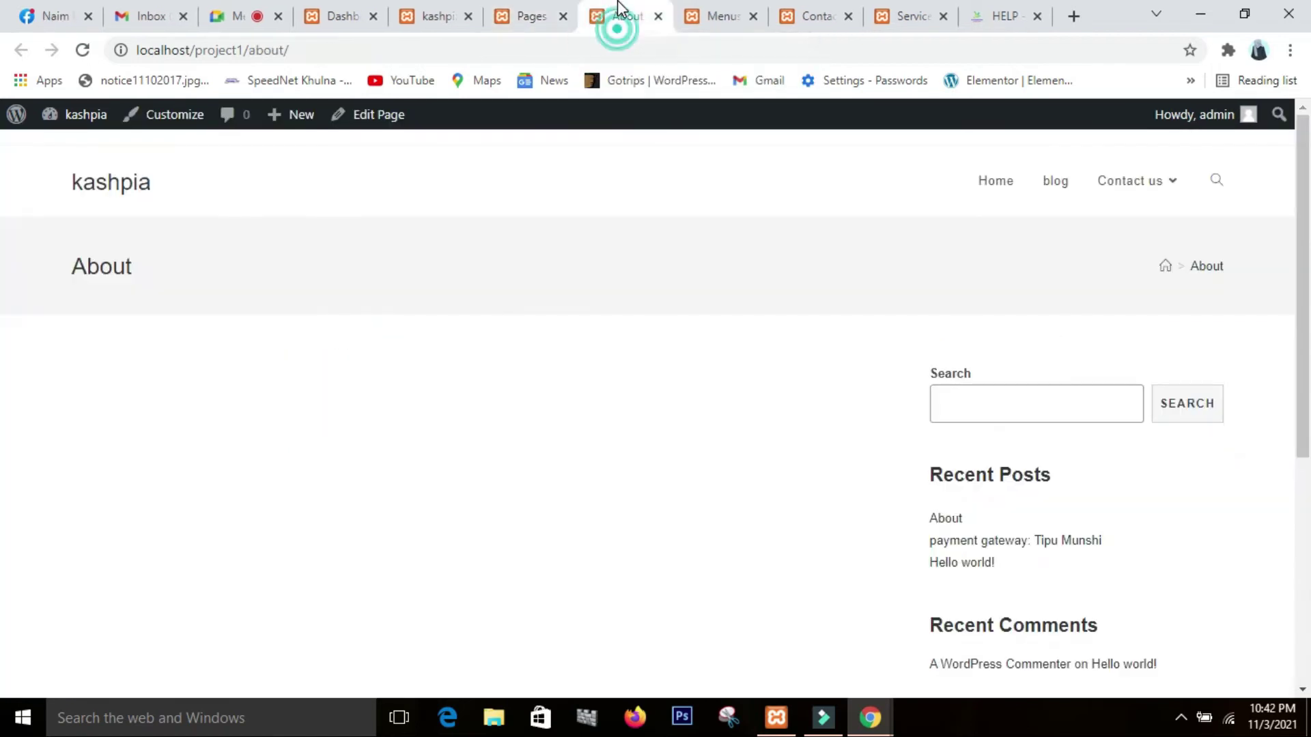
# Open the Contact us page's live view from the Pages list in a new tab and compare it with the About page.
pyautogui.click(539, 13)
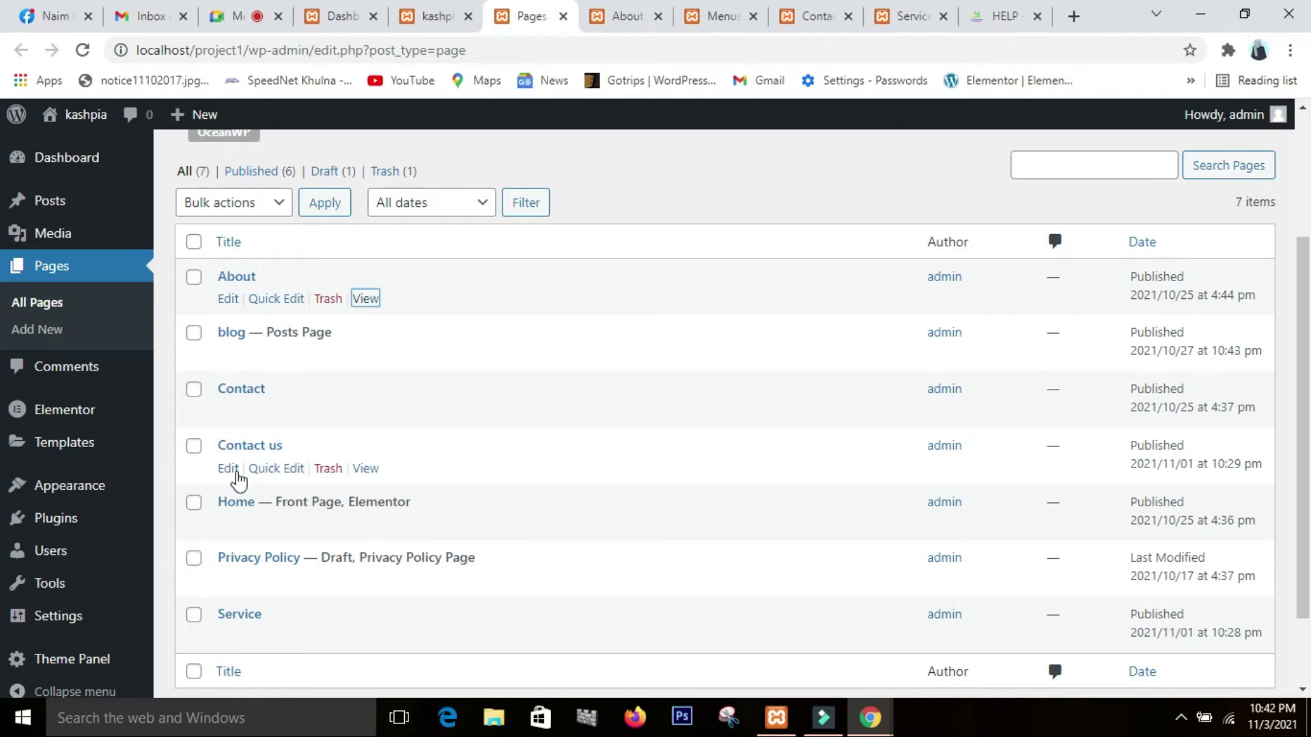
pyautogui.rightClick(366, 469)
pyautogui.click(391, 484)
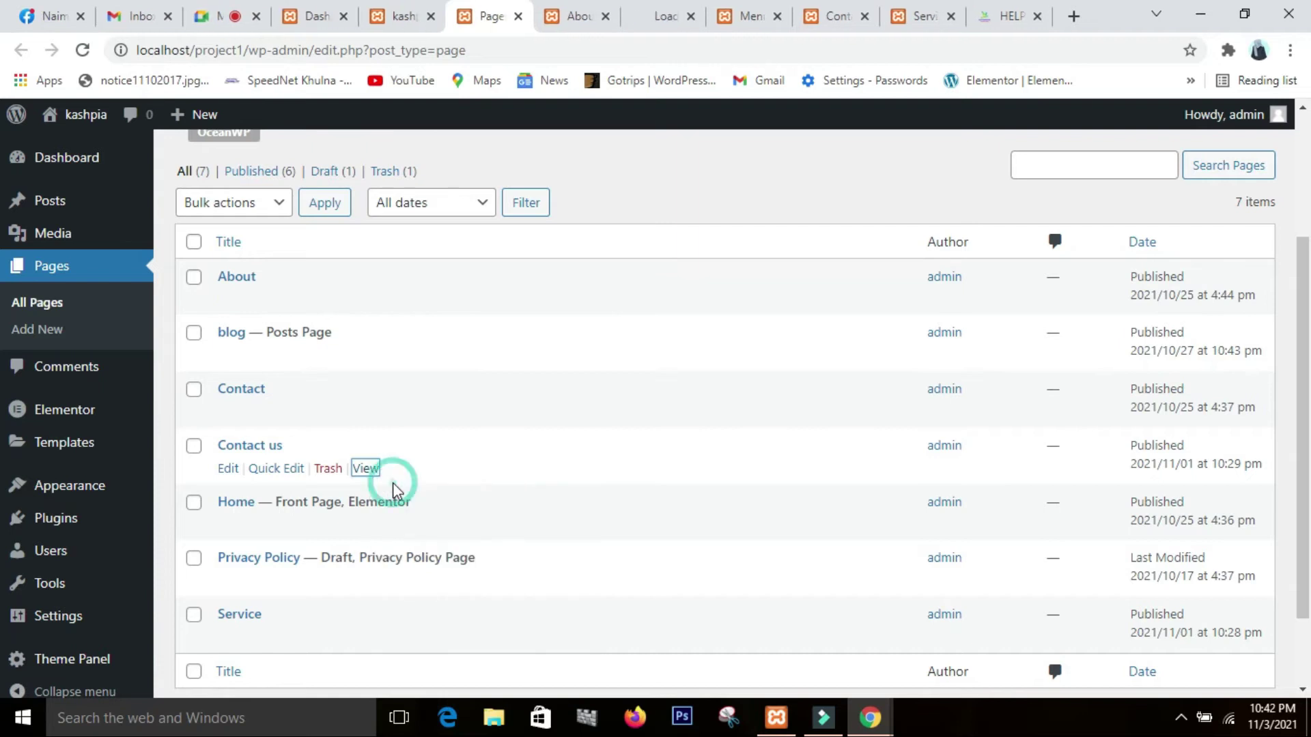
pyautogui.click(657, 23)
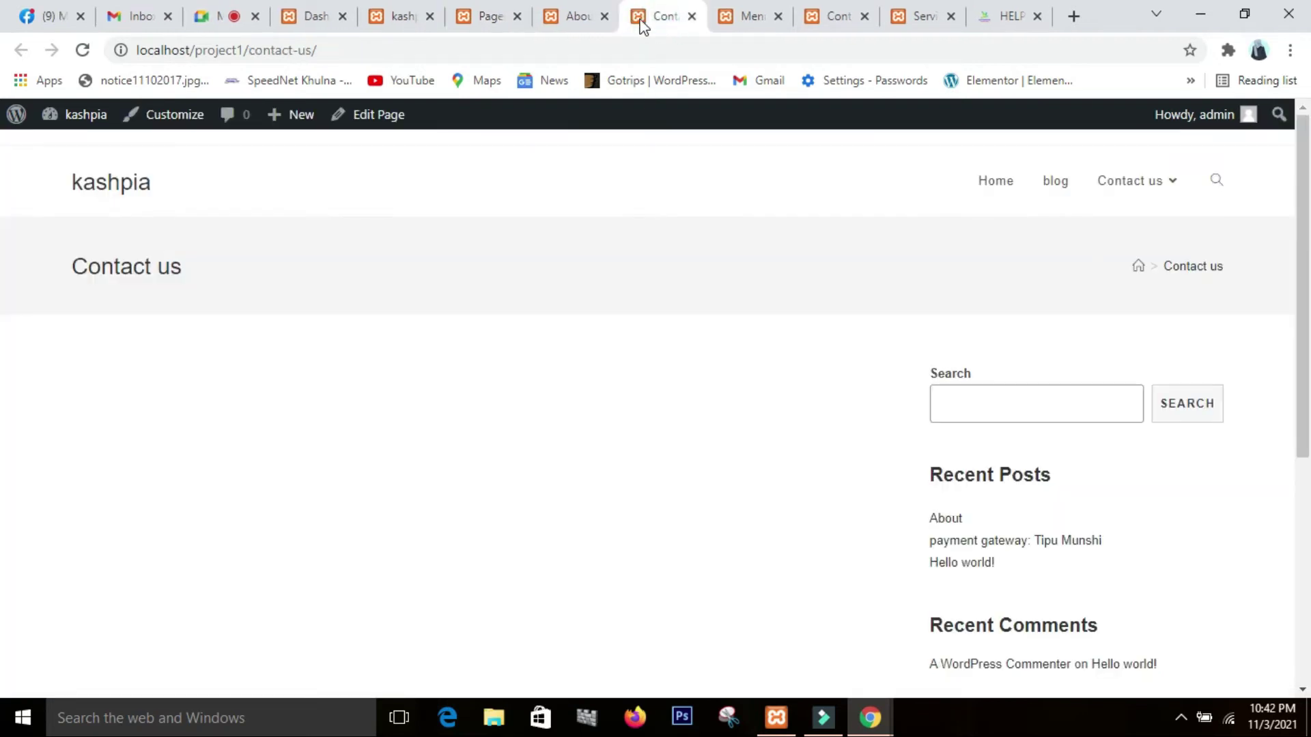
pyautogui.click(579, 18)
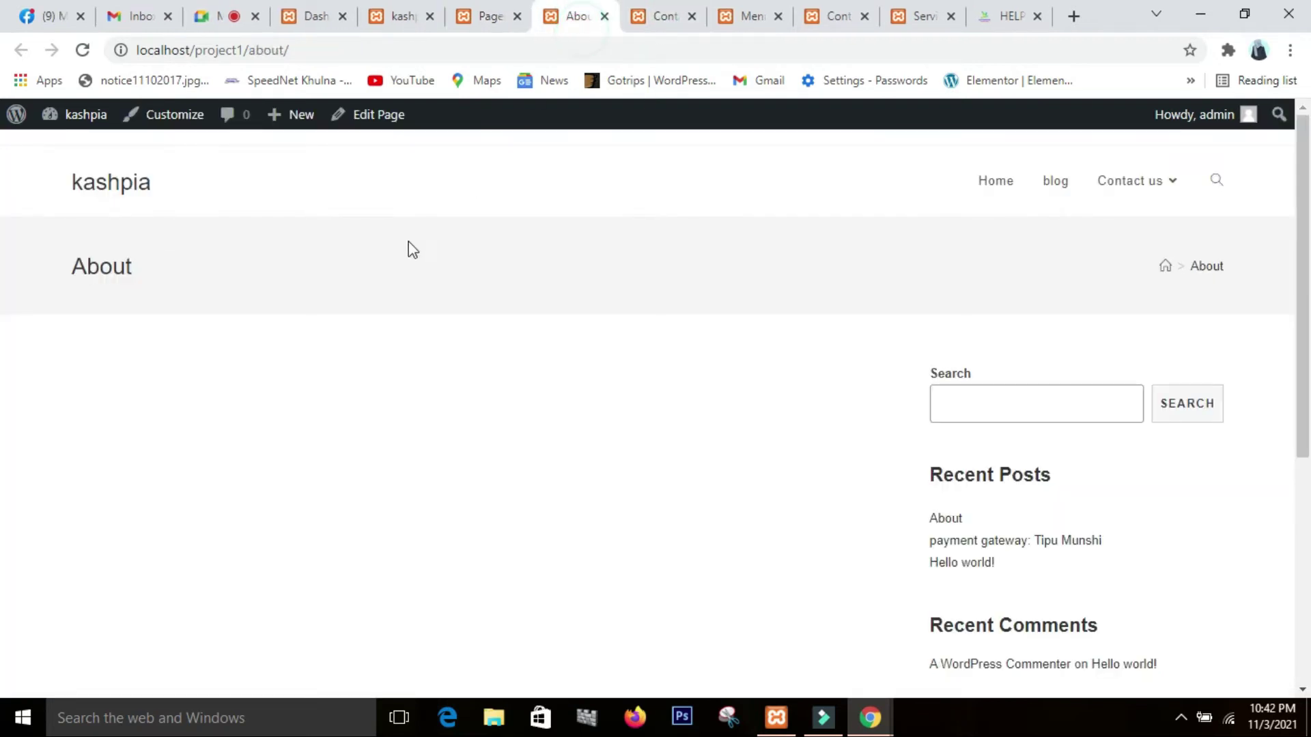
pyautogui.click(652, 25)
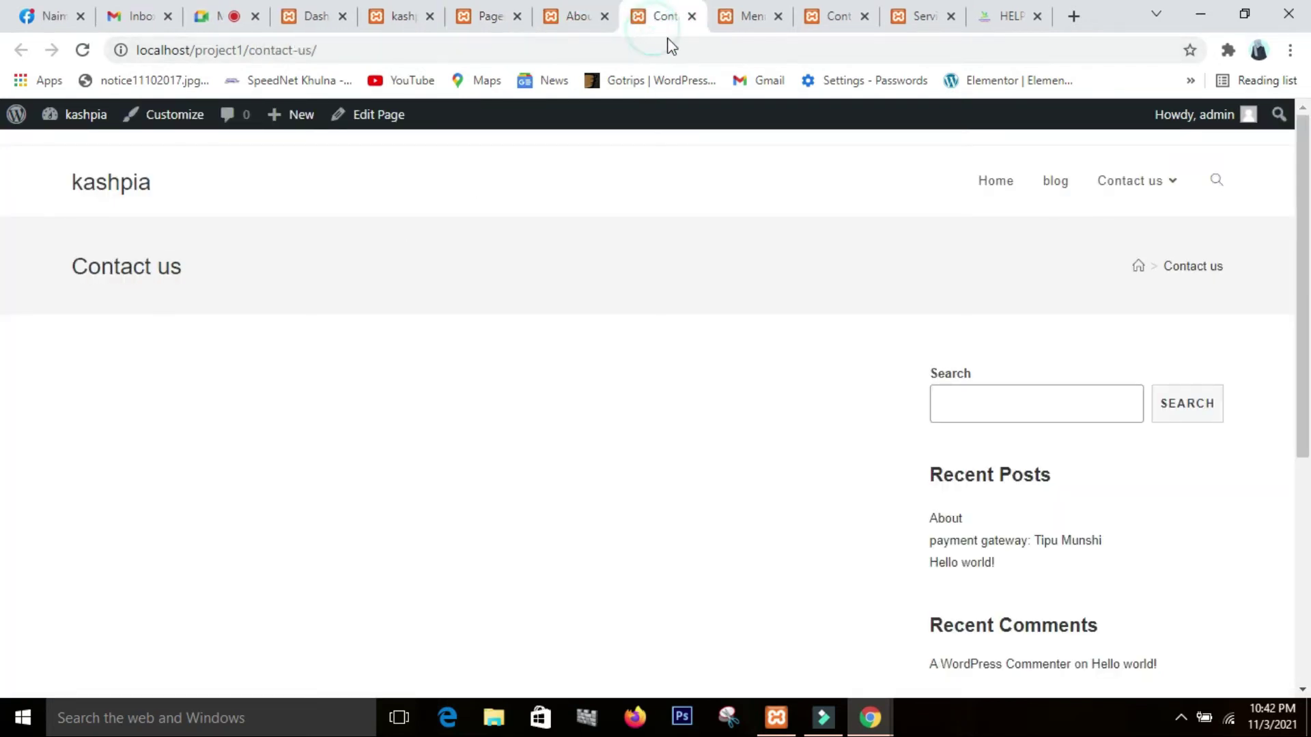
pyautogui.click(576, 15)
# Open the Service page's live view from the Pages list in a new tab and look through its content.
pyautogui.click(485, 25)
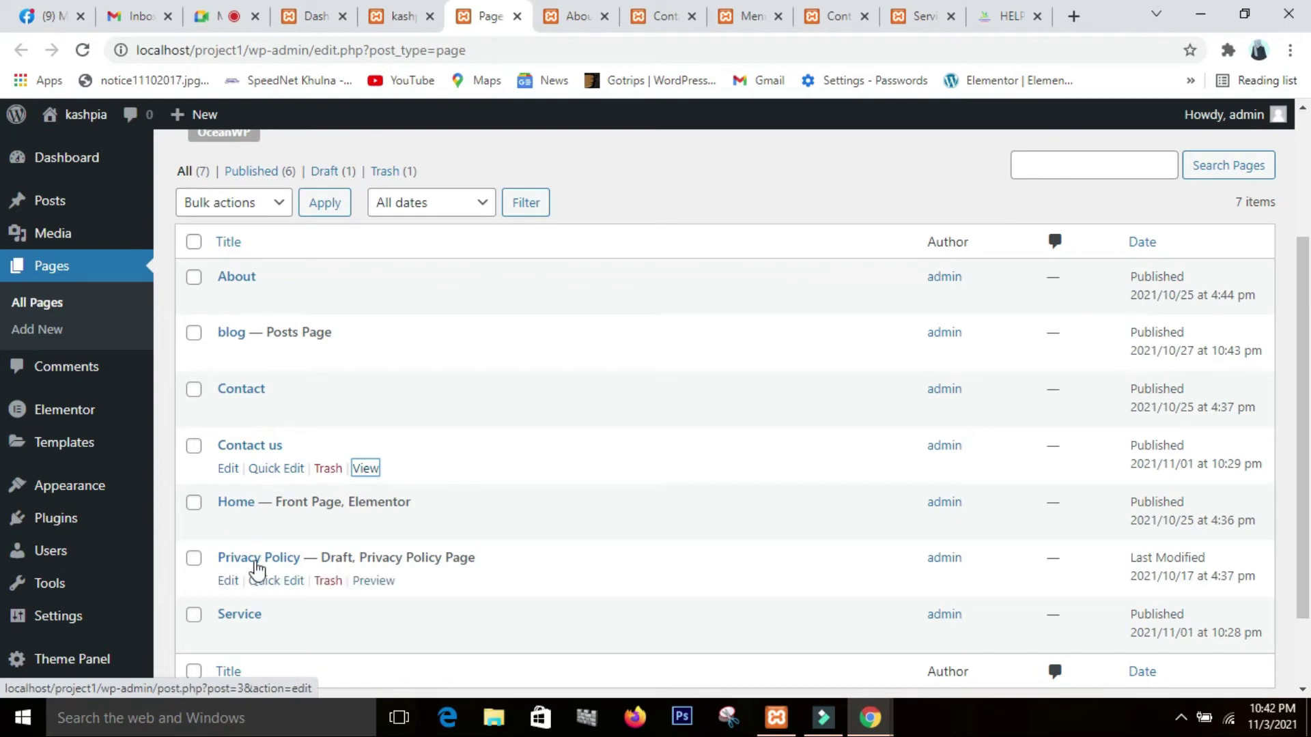
pyautogui.rightClick(366, 638)
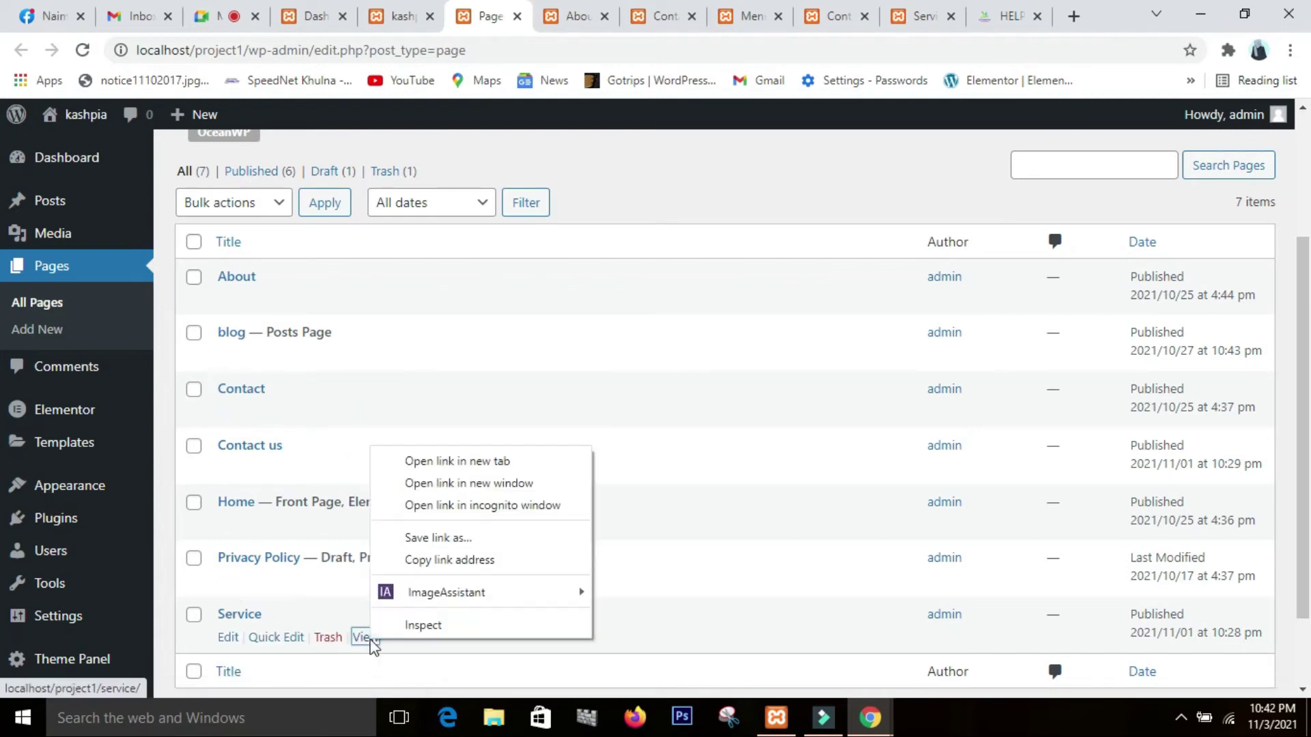
pyautogui.click(472, 458)
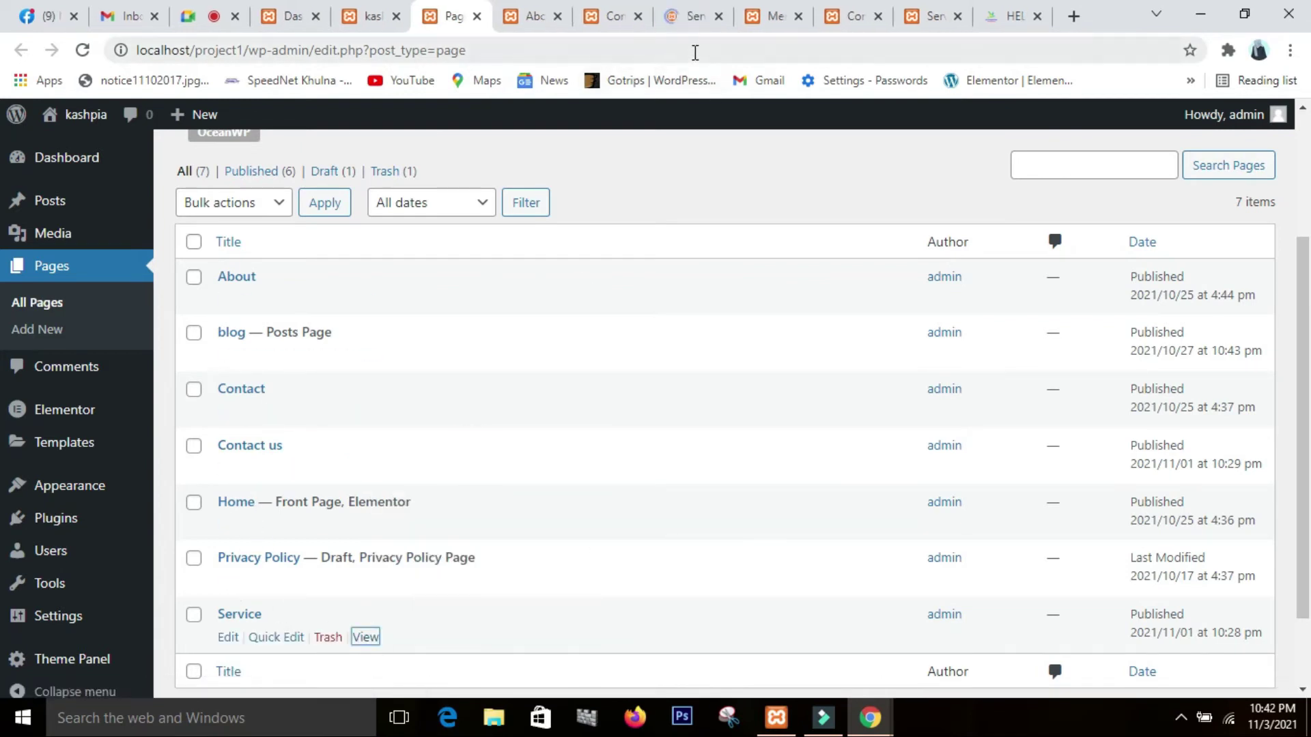
pyautogui.click(686, 19)
pyautogui.scroll(-10, 647, 145)
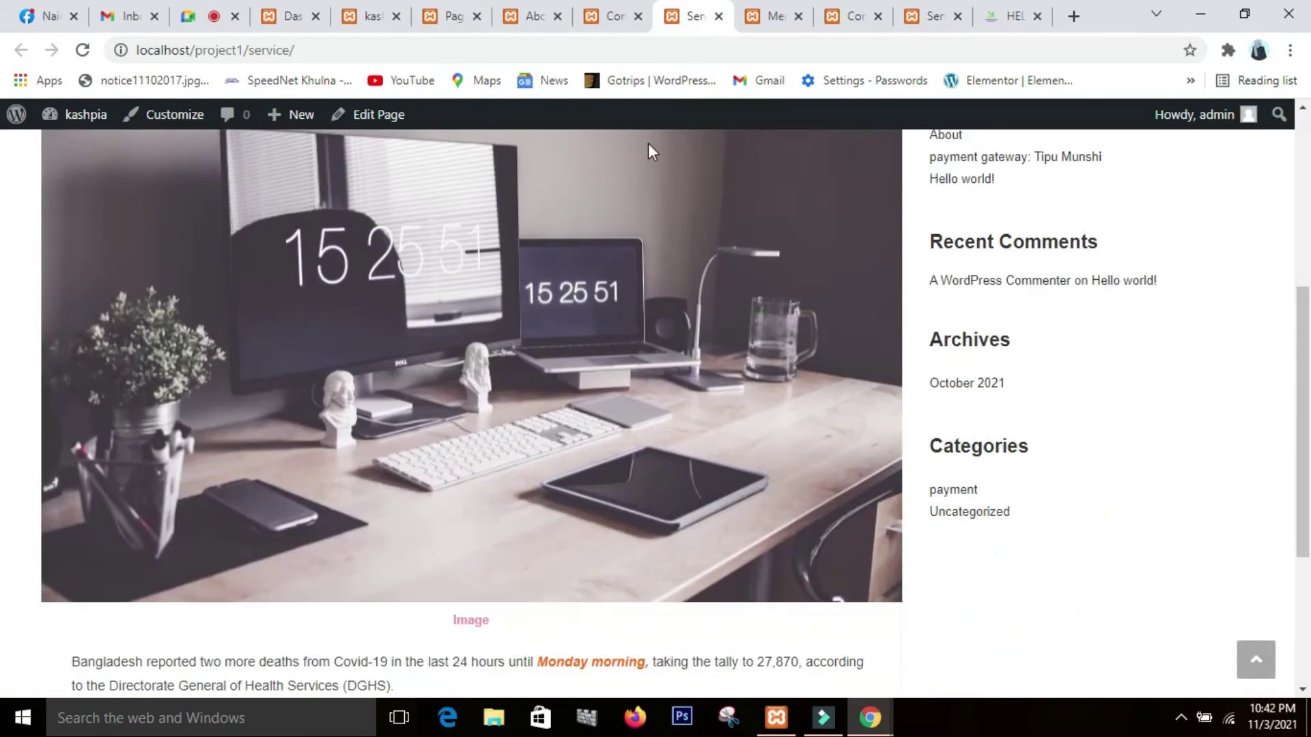
pyautogui.scroll(10, 648, 157)
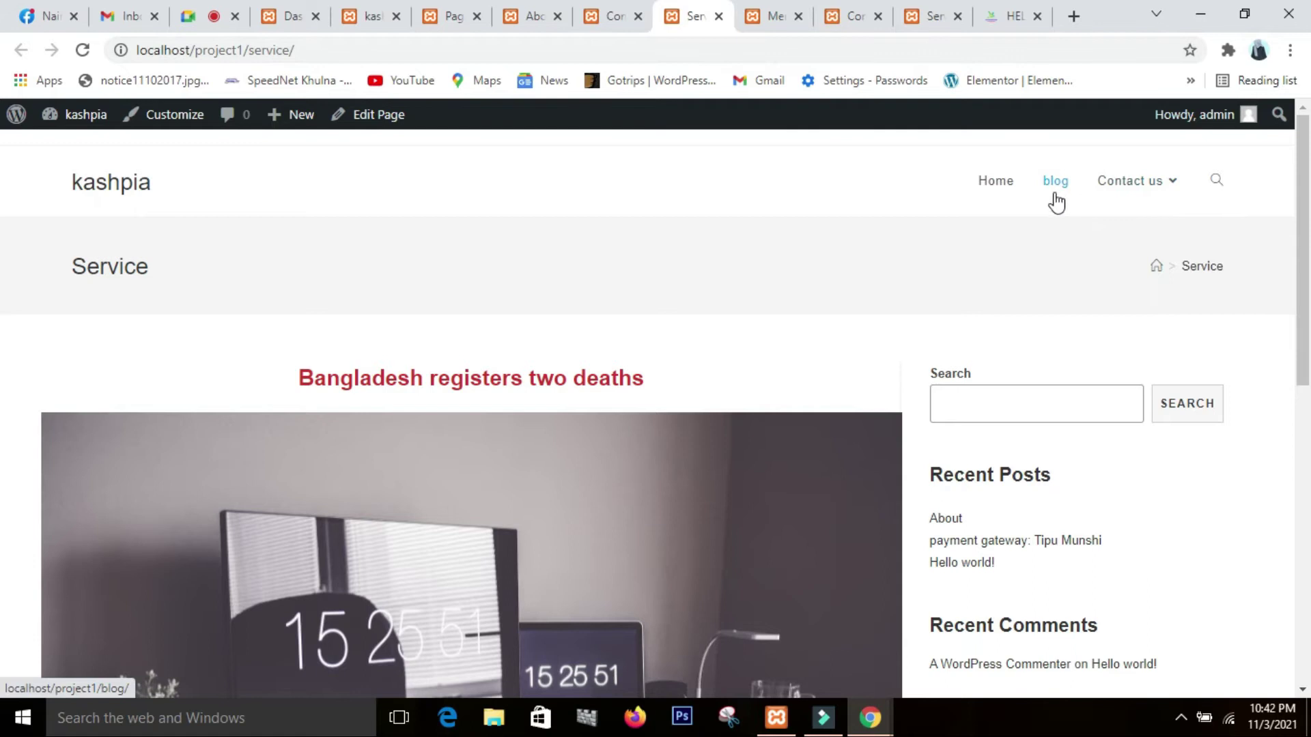
# Open About from the Contact us submenu on the live Service page, and return to the WordPress Pages list.
pyautogui.moveTo(1133, 194)
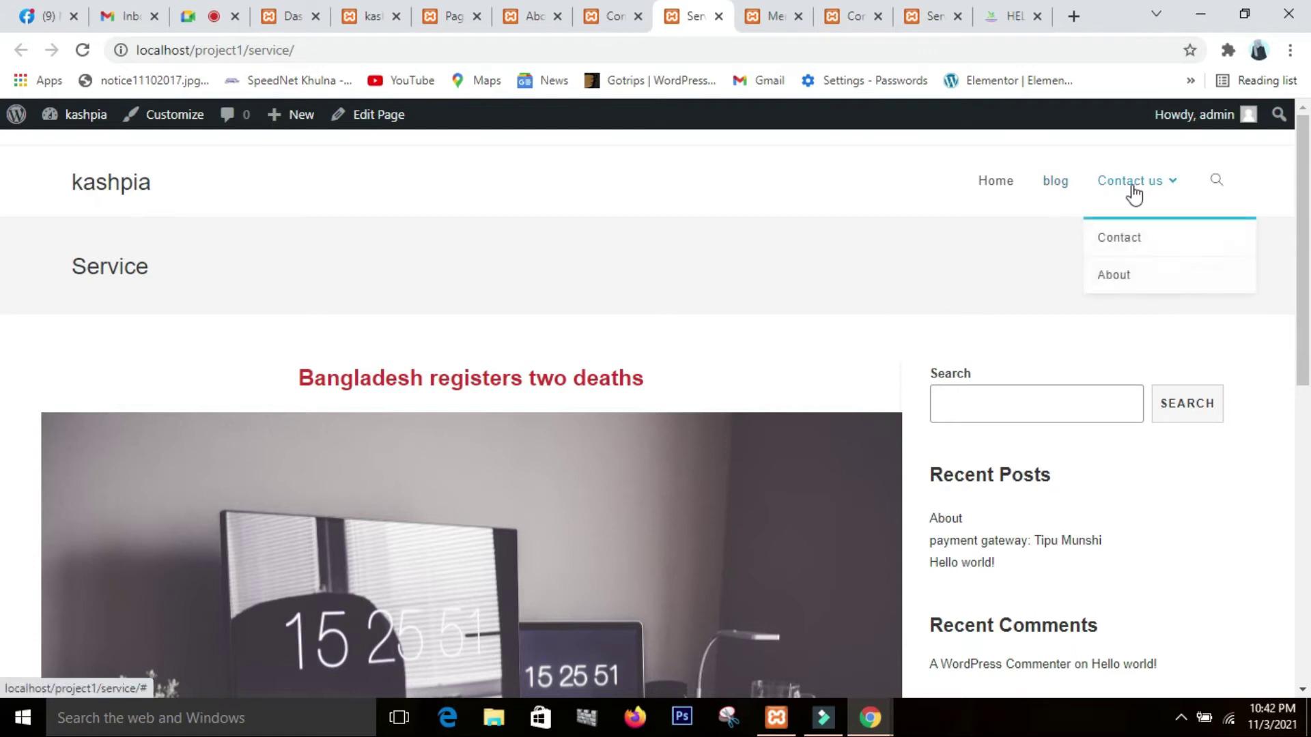
pyautogui.click(1104, 285)
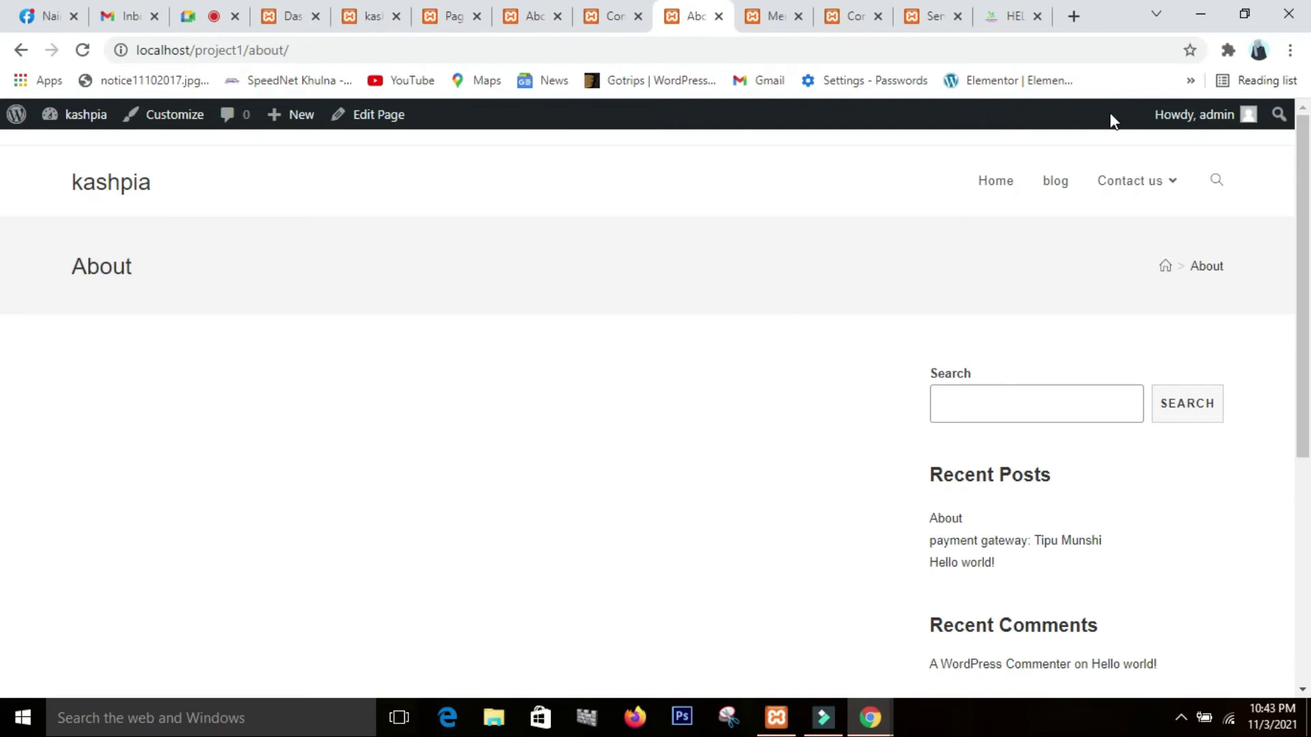
pyautogui.moveTo(1125, 183)
pyautogui.click(623, 22)
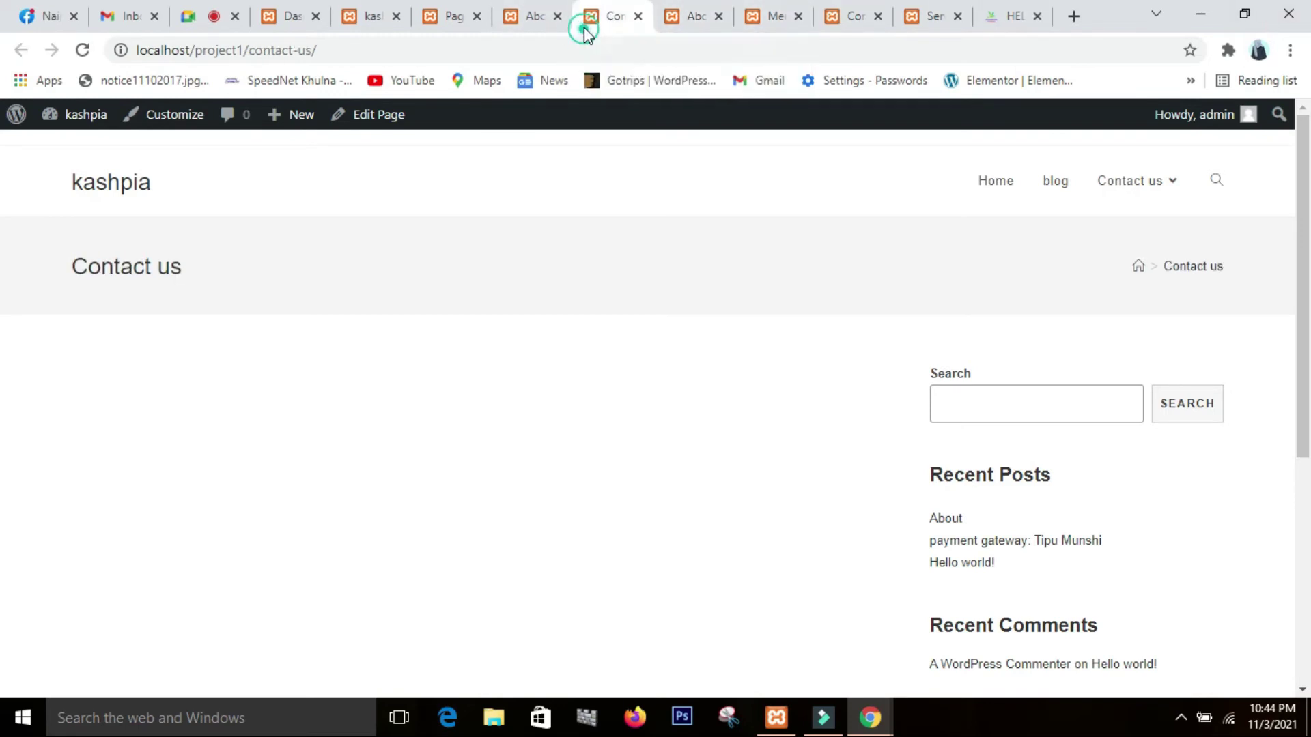
pyautogui.click(517, 26)
pyautogui.click(449, 28)
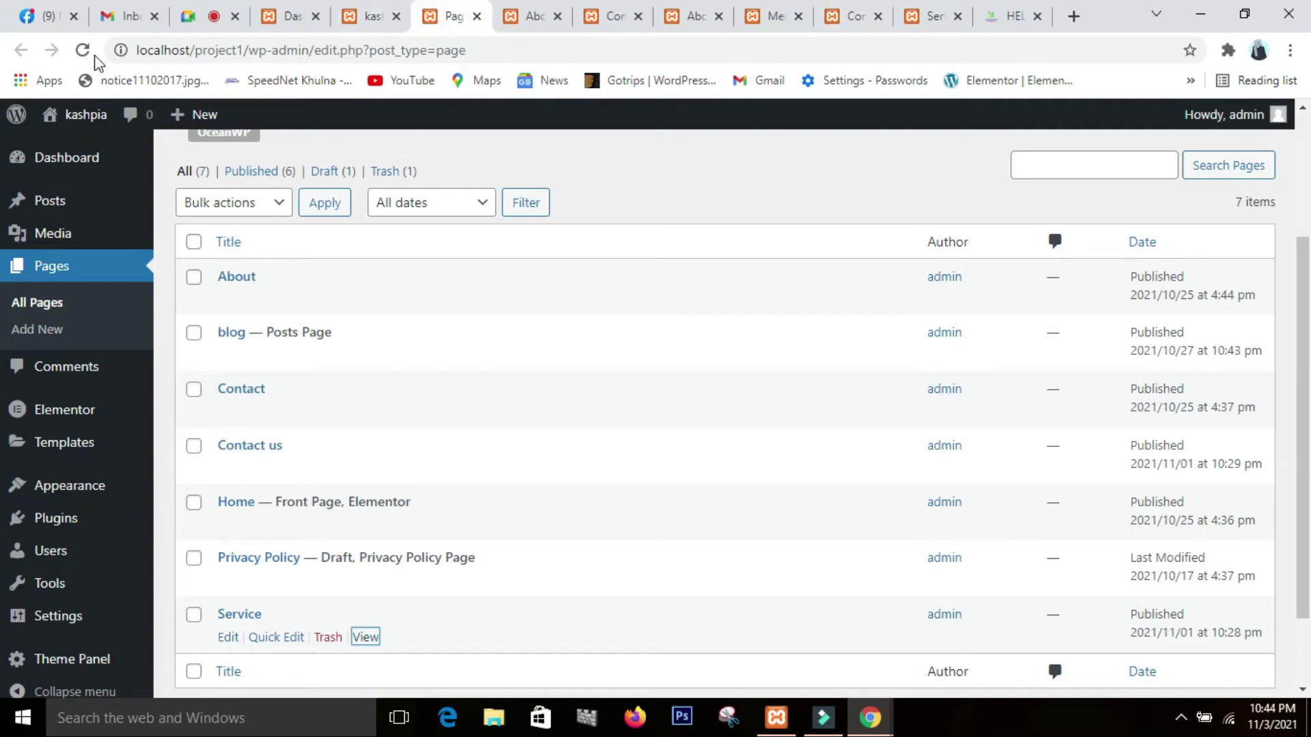
# Switch to the Google Meet call, admit the participant waiting to join, and return to the WordPress Pages list.
pyautogui.click(183, 31)
pyautogui.click(195, 19)
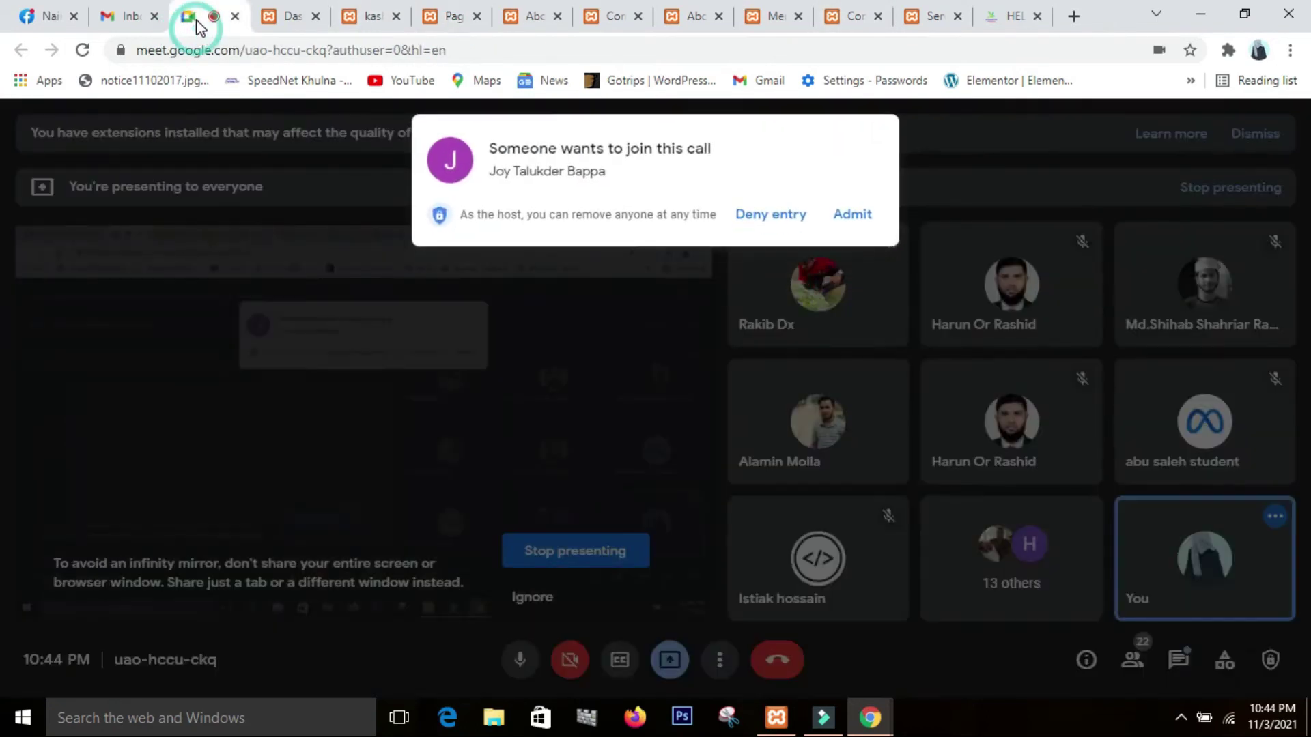
pyautogui.click(850, 216)
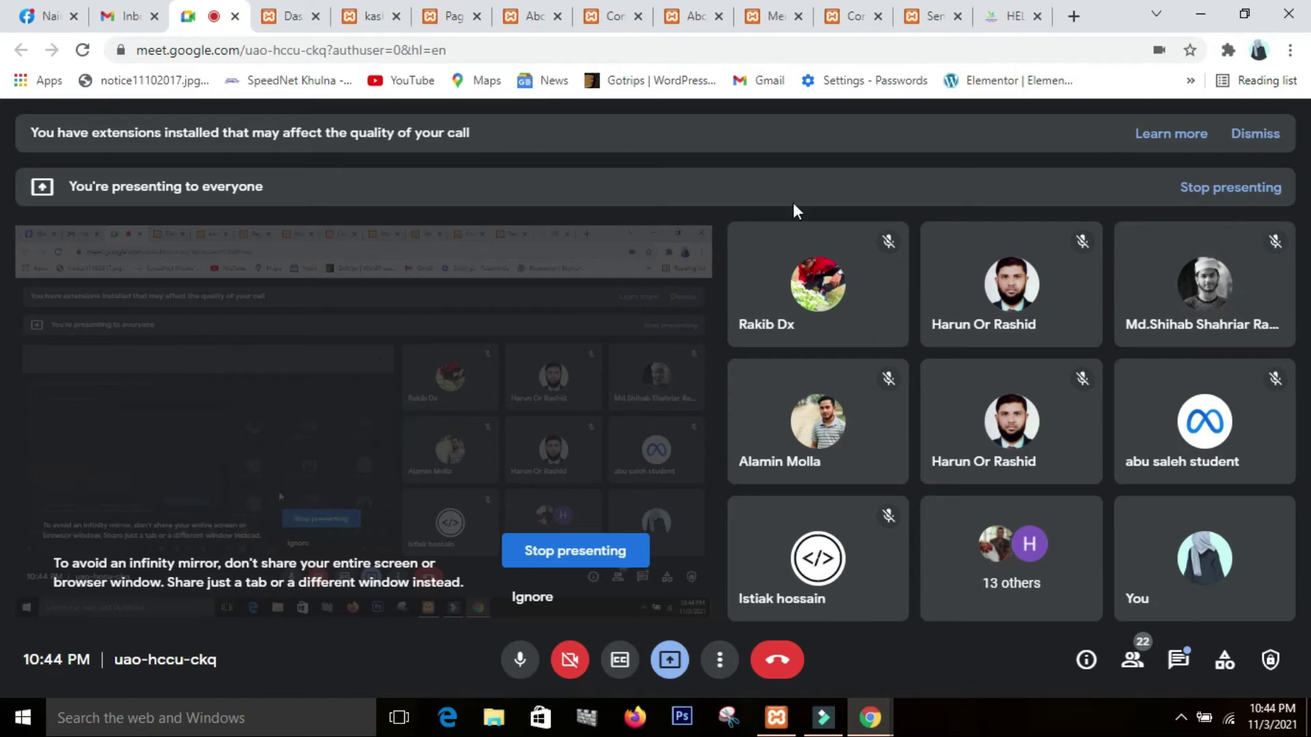
pyautogui.click(440, 17)
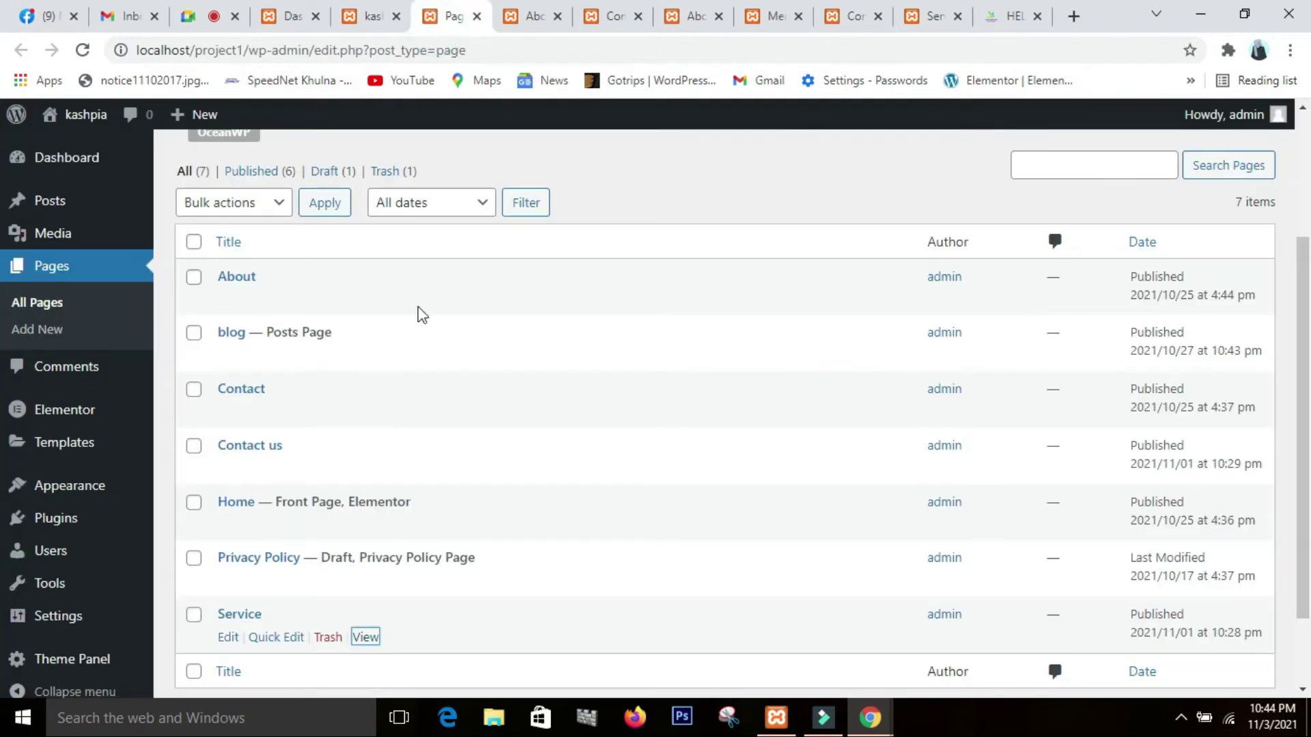
# Switch to the Google Meet call, admit the participant waiting to join, and open the live Service page's tab.
pyautogui.scroll(3, 292, 439)
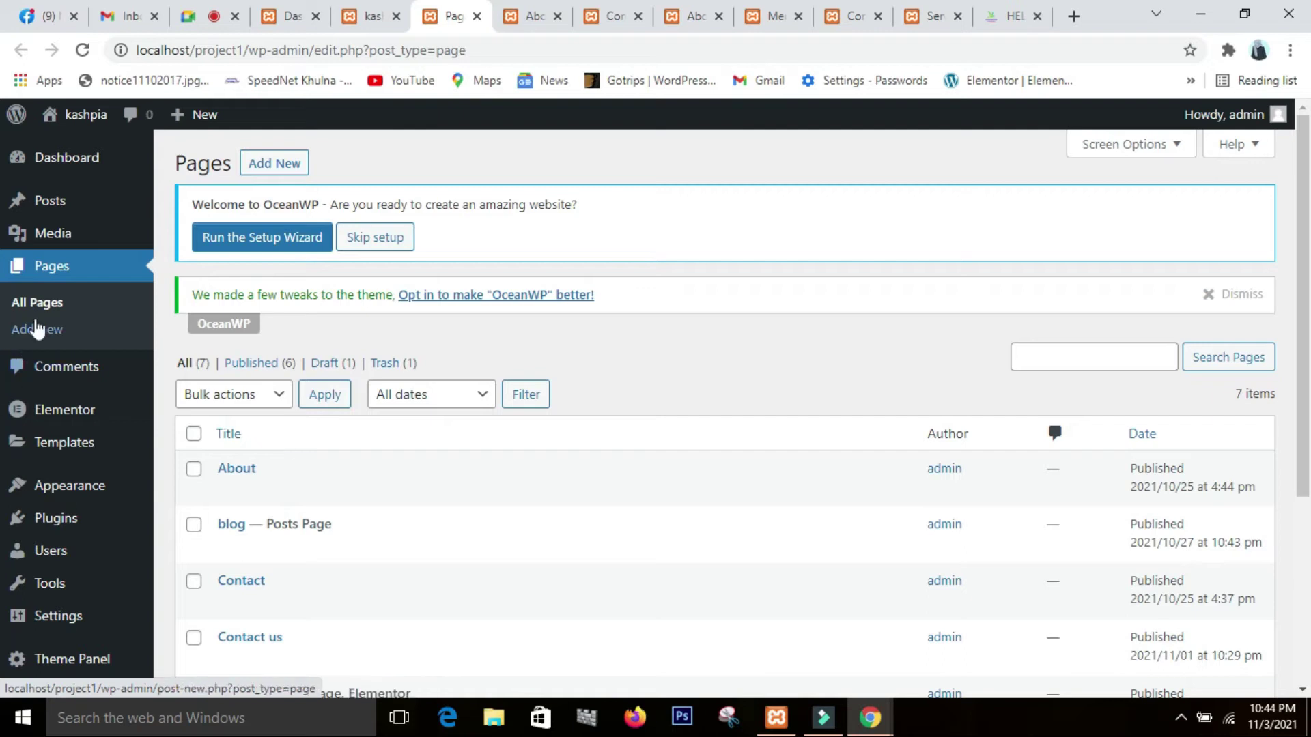
pyautogui.moveTo(77, 220)
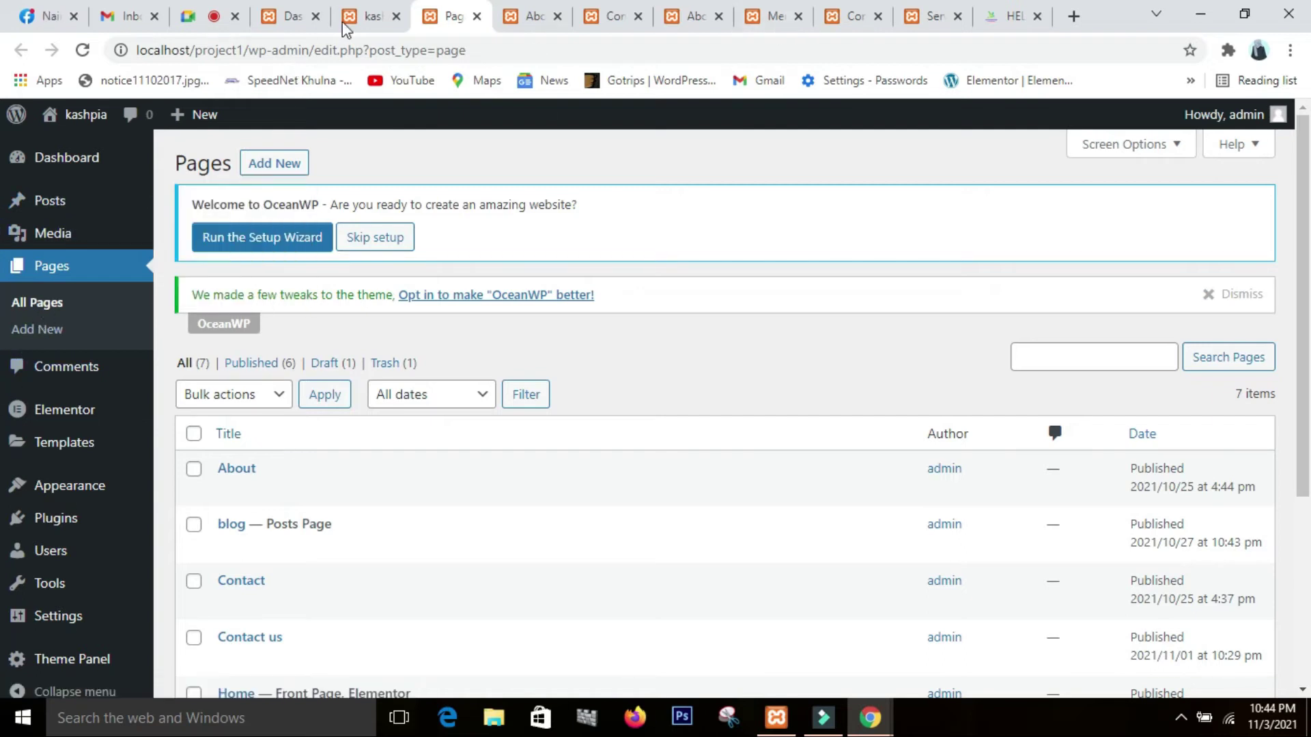
pyautogui.click(216, 19)
pyautogui.click(876, 215)
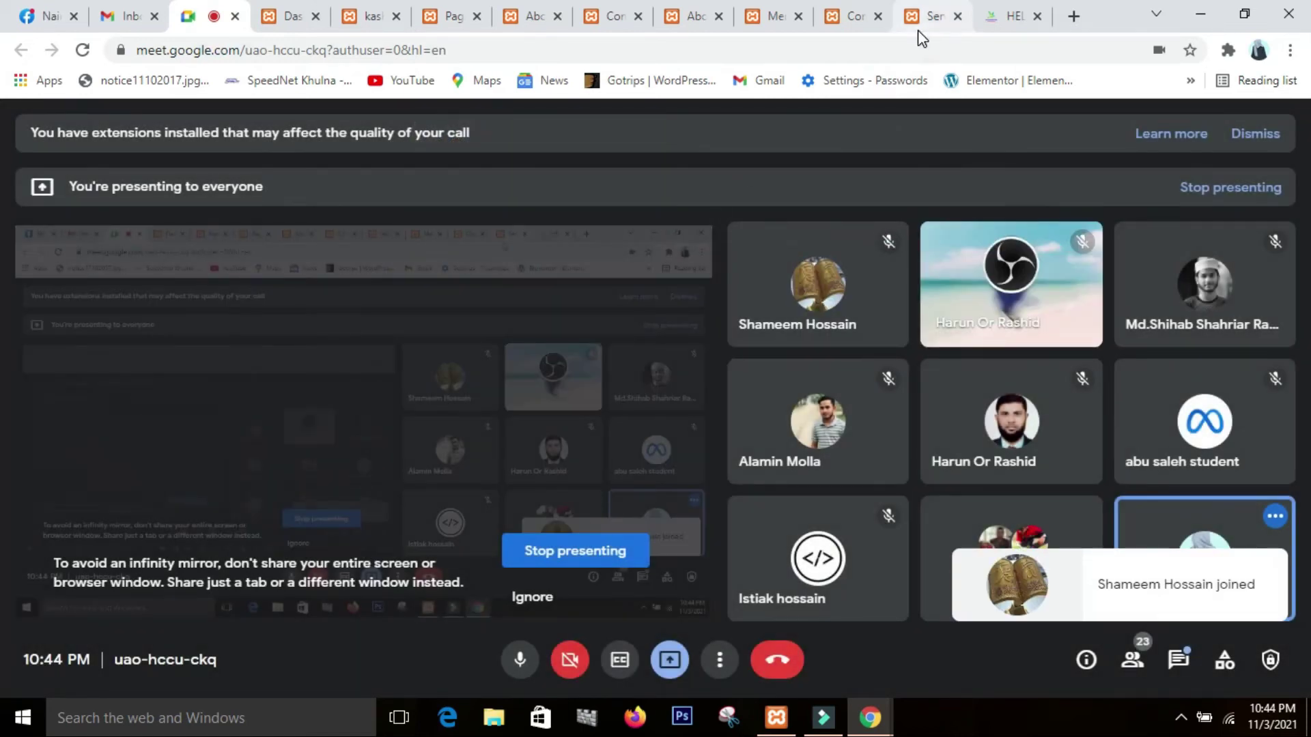
pyautogui.click(922, 25)
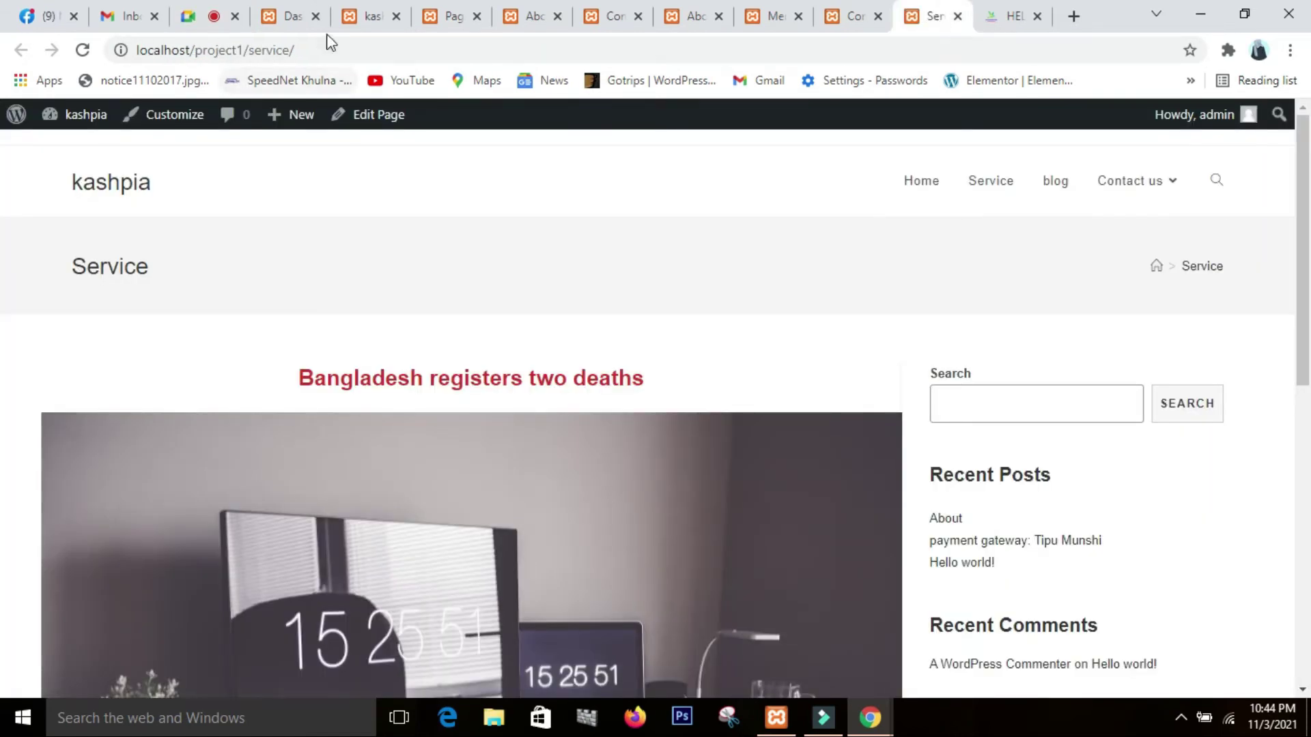
# Return to the WordPress Dashboard and close all the other project site tabs, from the kashpia home page through the Service page.
pyautogui.click(295, 19)
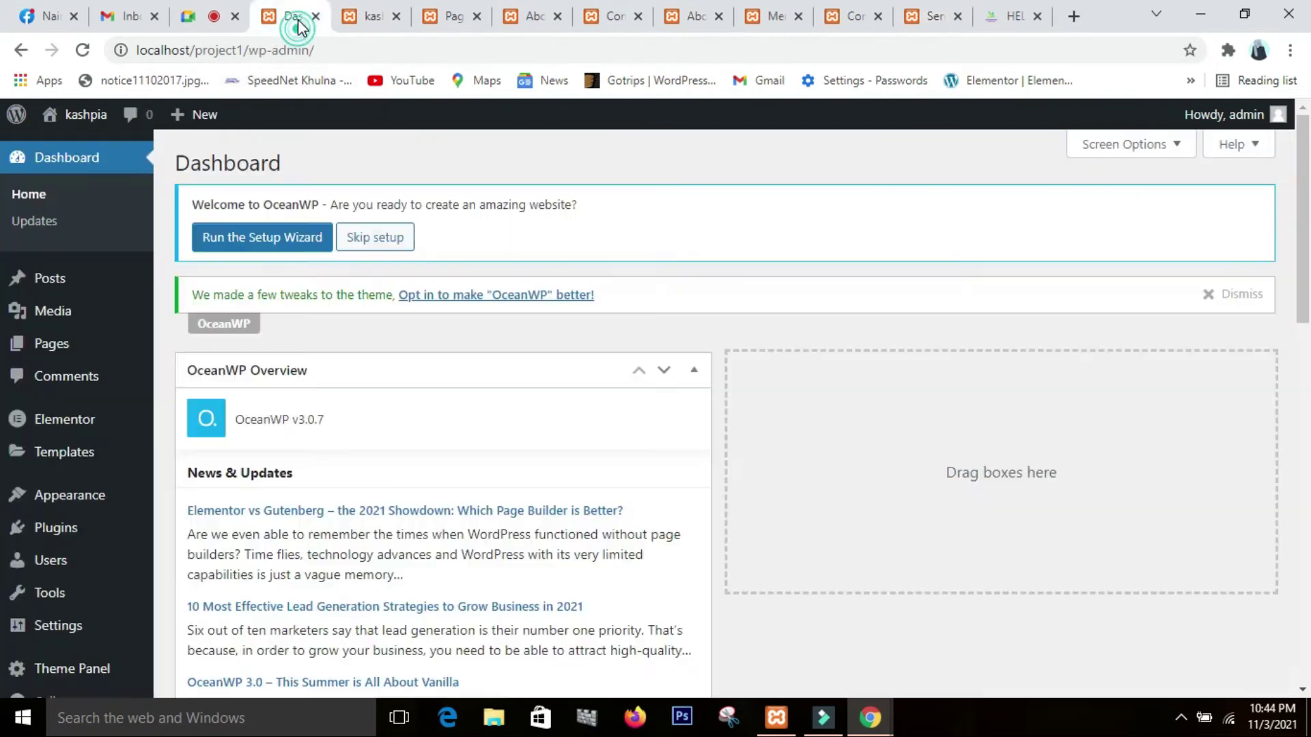
pyautogui.click(396, 16)
pyautogui.click(396, 16)
pyautogui.click(396, 16)
pyautogui.click(396, 16)
pyautogui.click(396, 16)
pyautogui.click(396, 17)
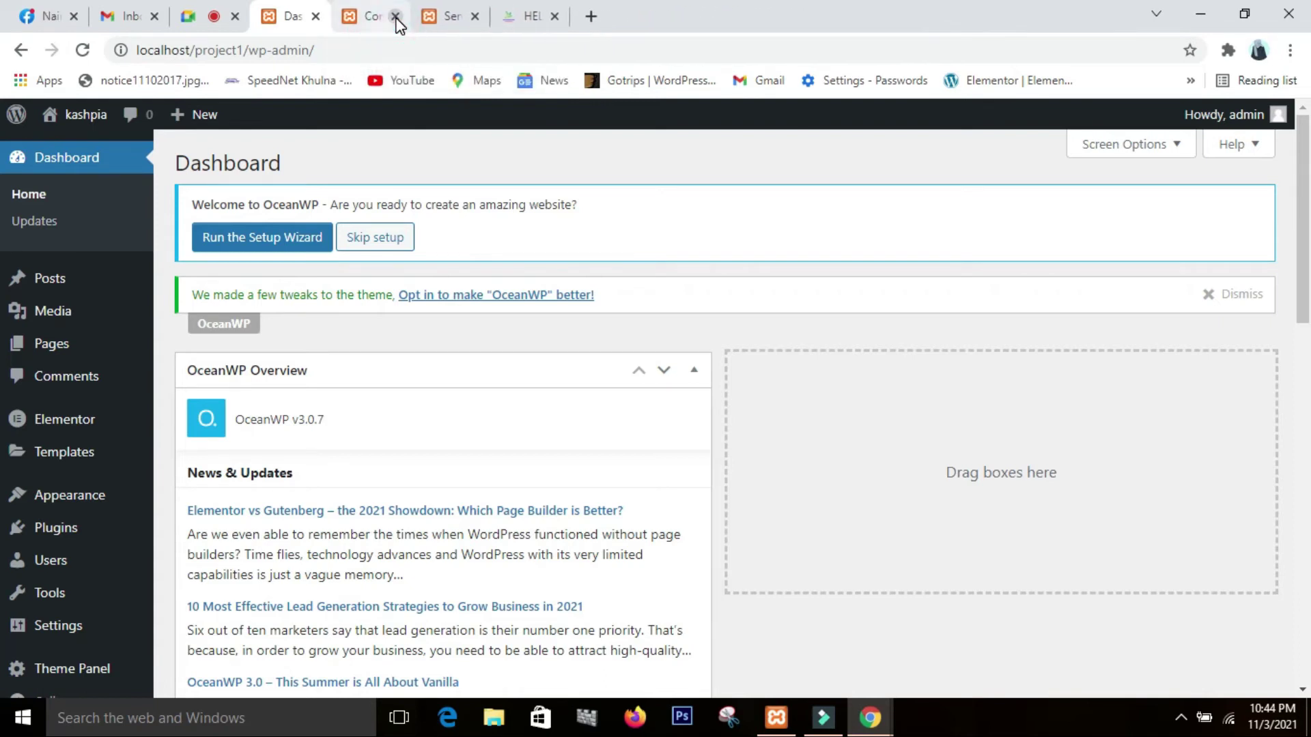
pyautogui.click(396, 17)
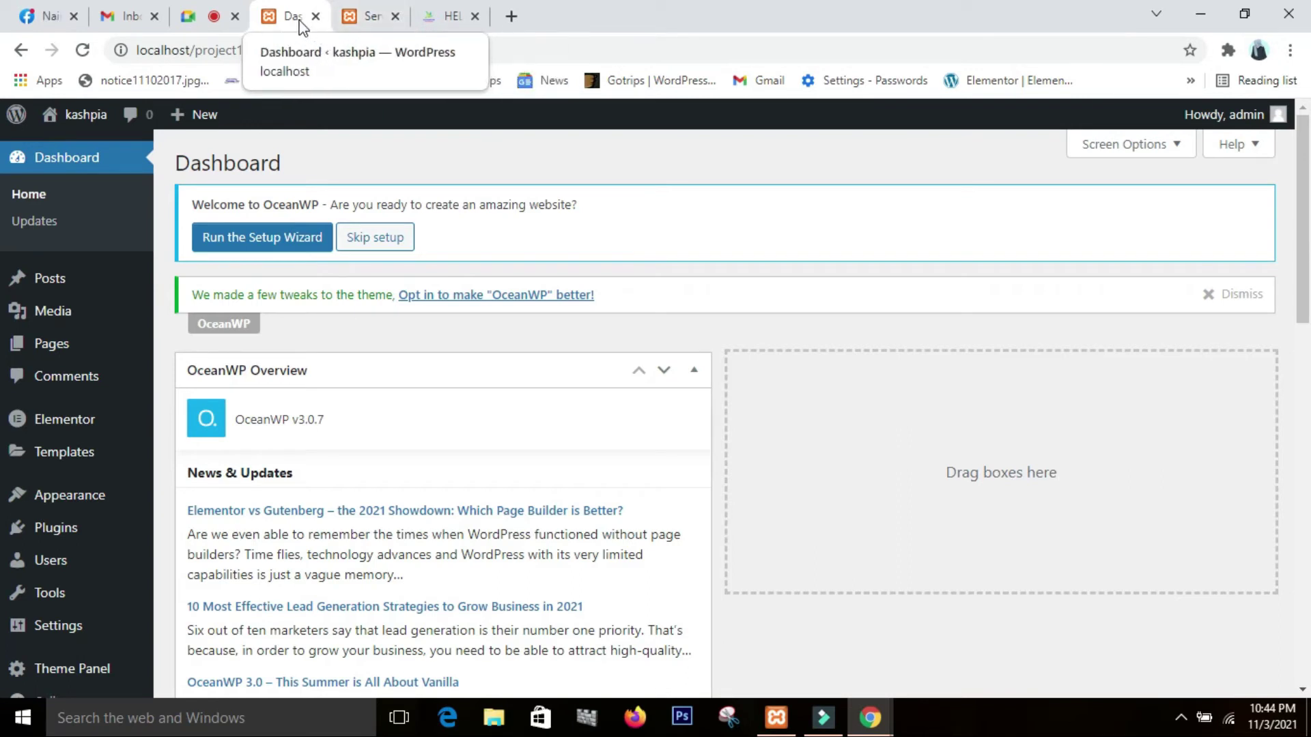
pyautogui.click(395, 16)
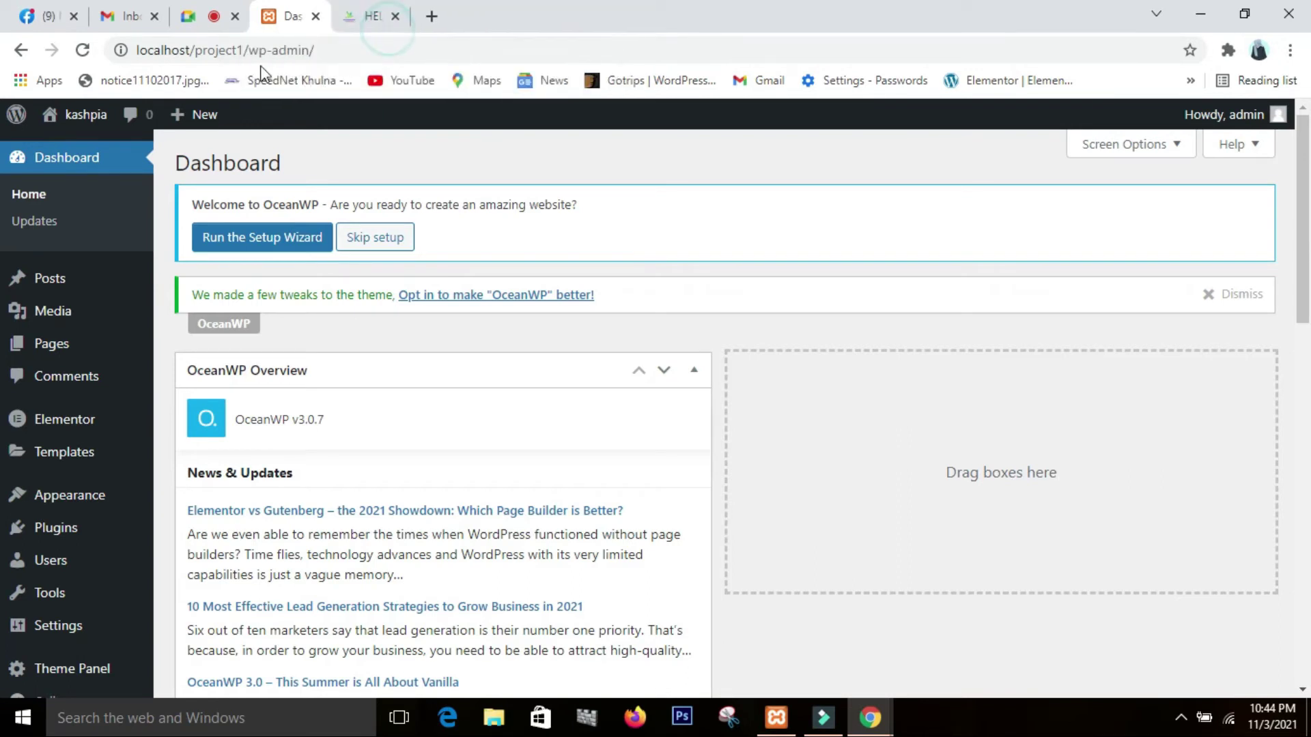
# Admit the next waiting participant in the Google Meet call and return to the WordPress Dashboard.
pyautogui.moveTo(10, 362)
pyautogui.moveTo(28, 311)
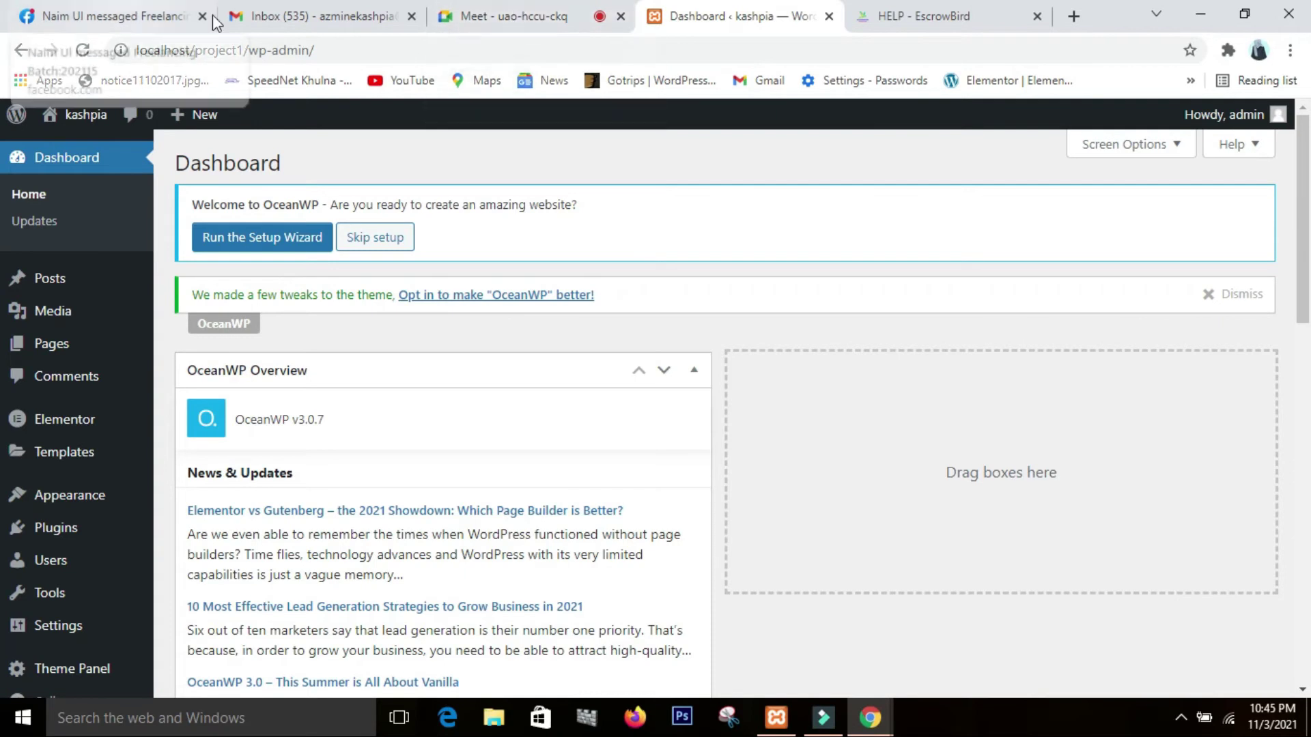
pyautogui.click(335, 15)
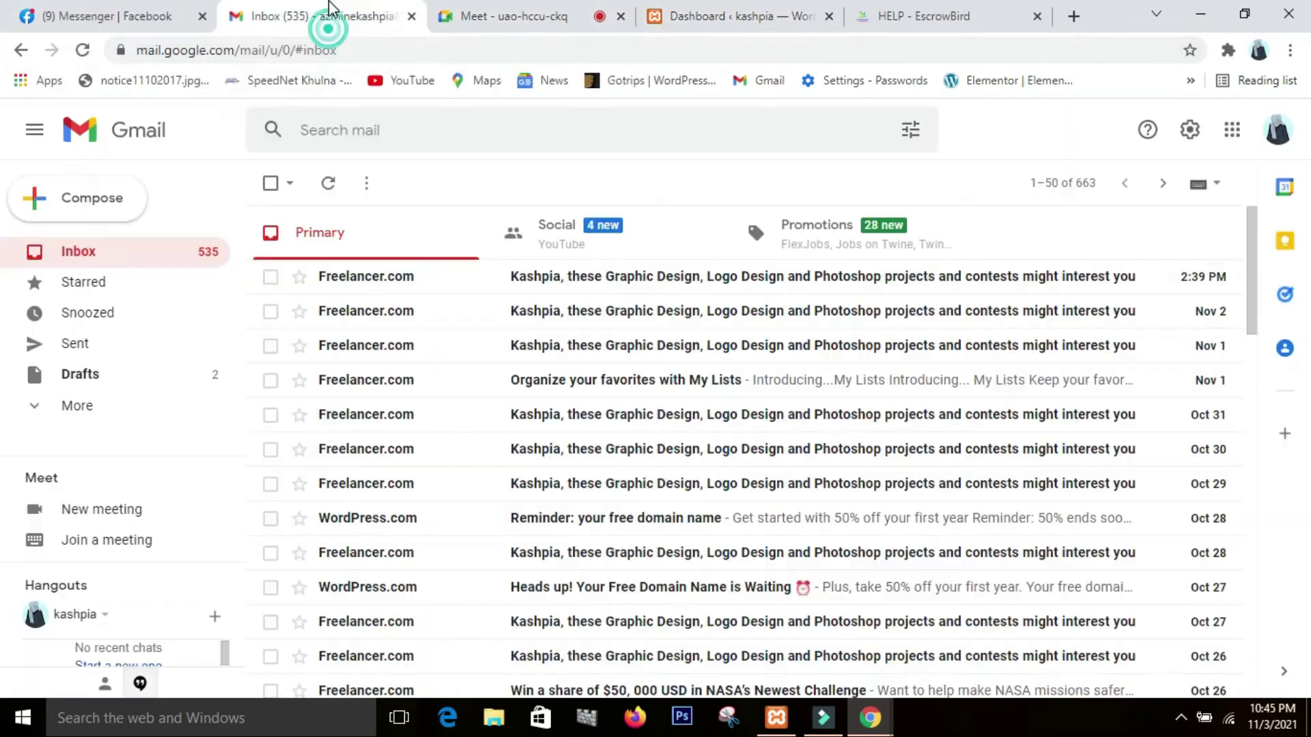
pyautogui.click(493, 21)
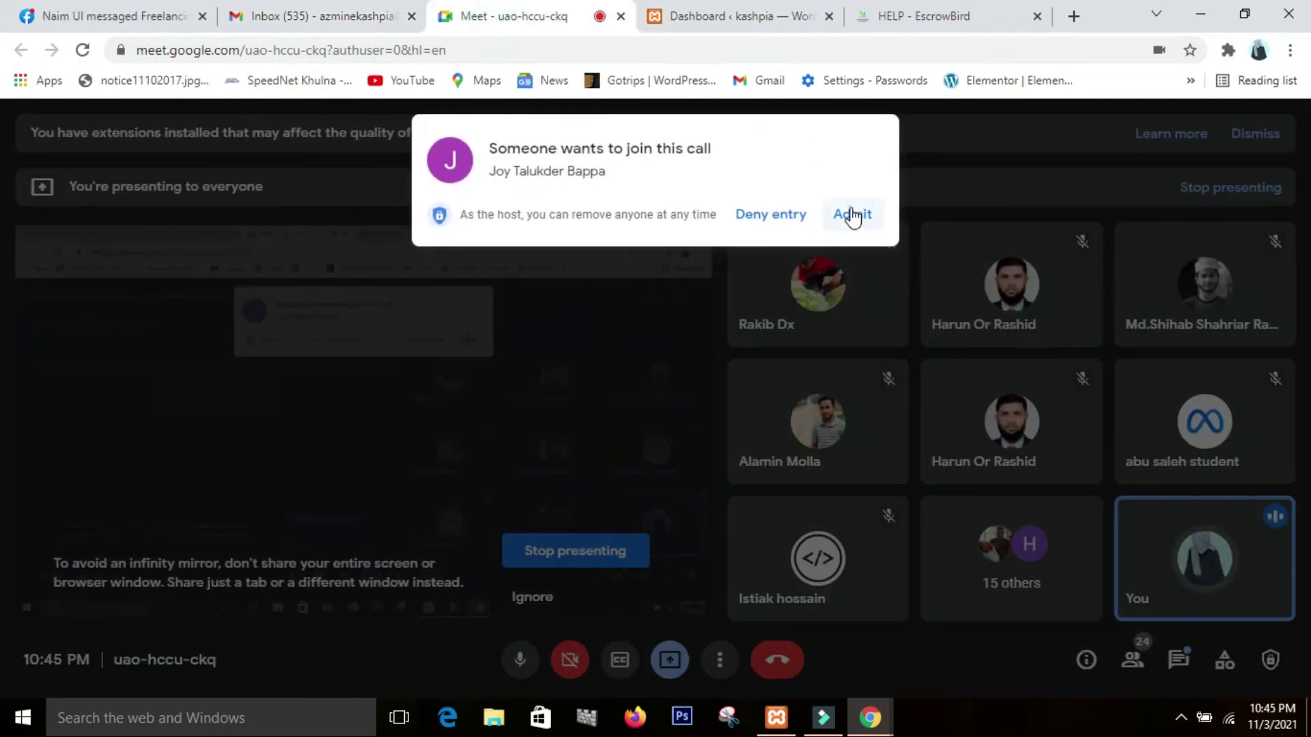
pyautogui.click(850, 217)
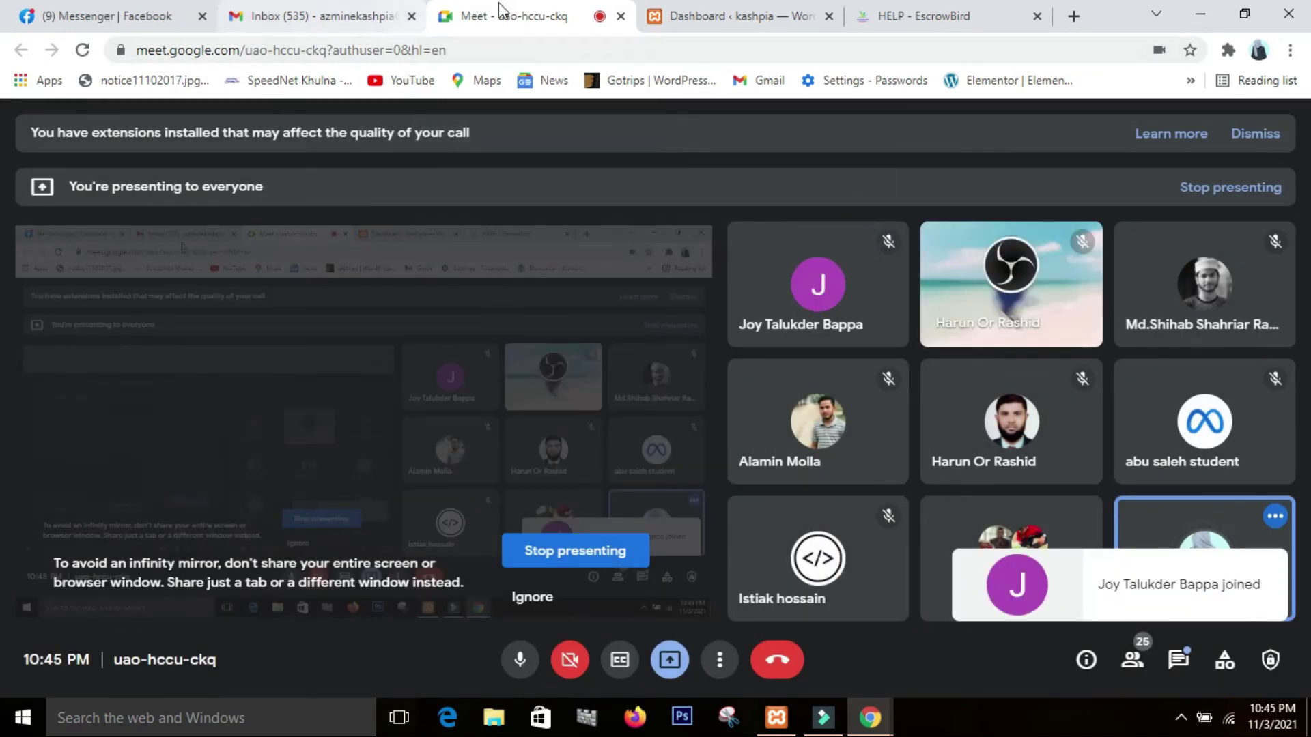
pyautogui.click(730, 21)
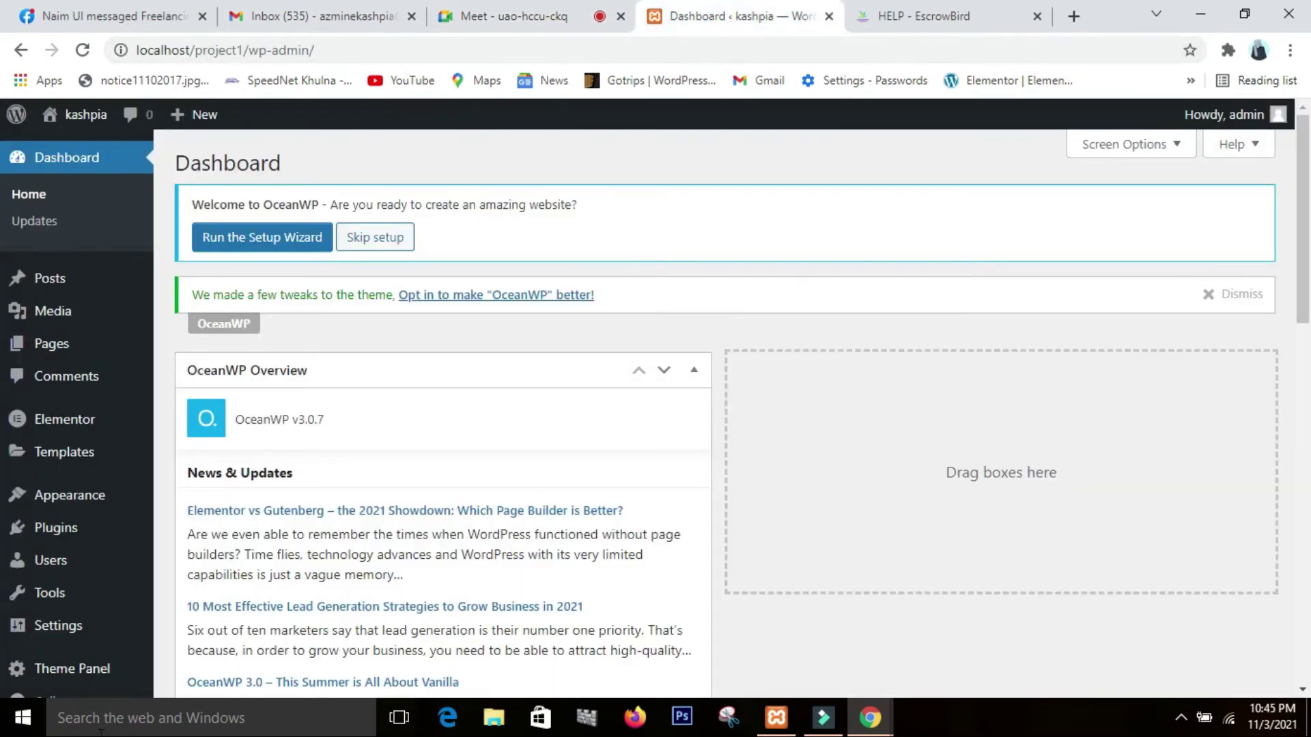
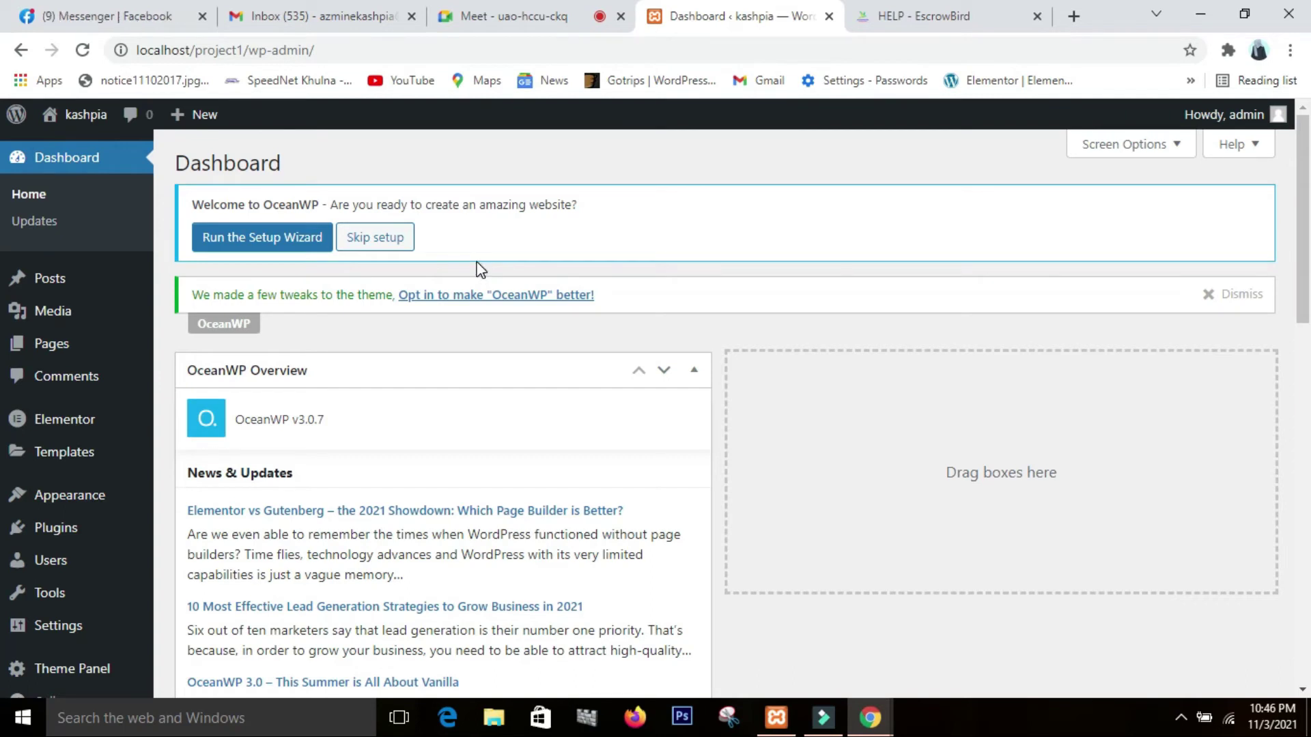
# Open the All Posts list in a new tab and look through the existing posts.
pyautogui.moveTo(55, 287)
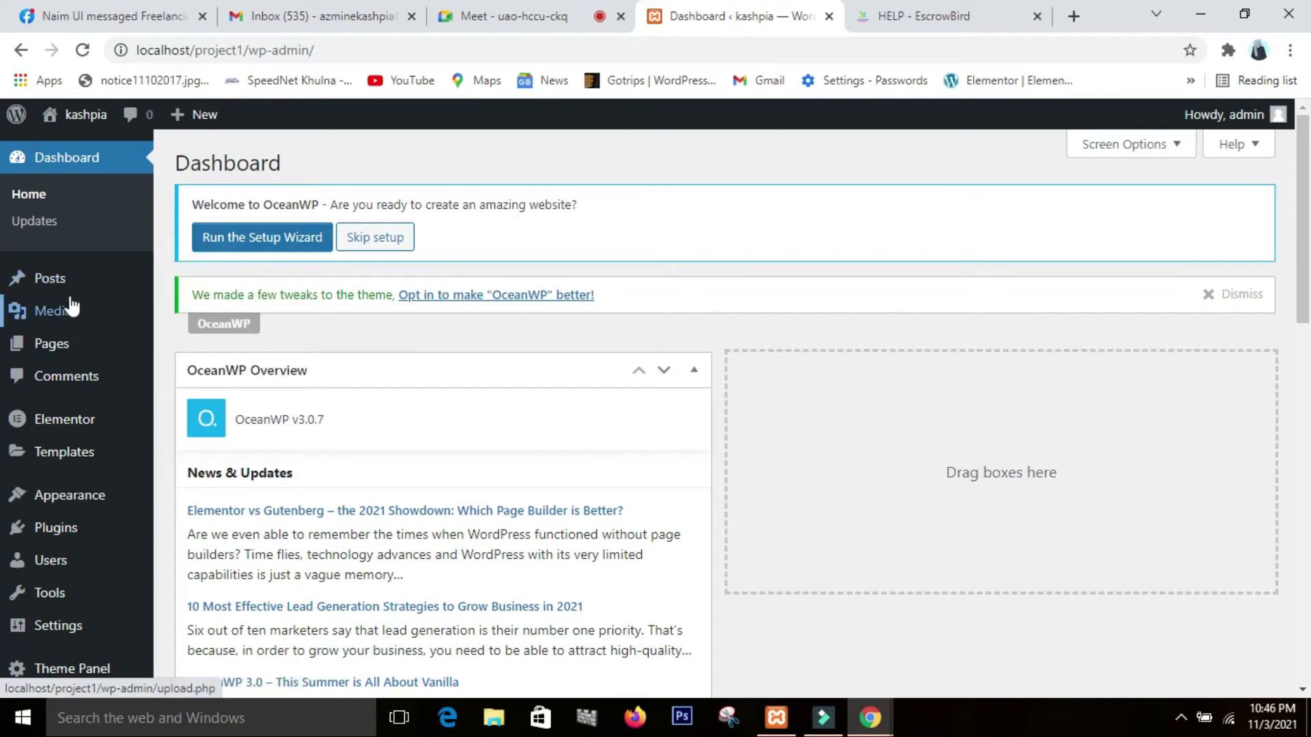
pyautogui.moveTo(143, 283)
pyautogui.rightClick(183, 276)
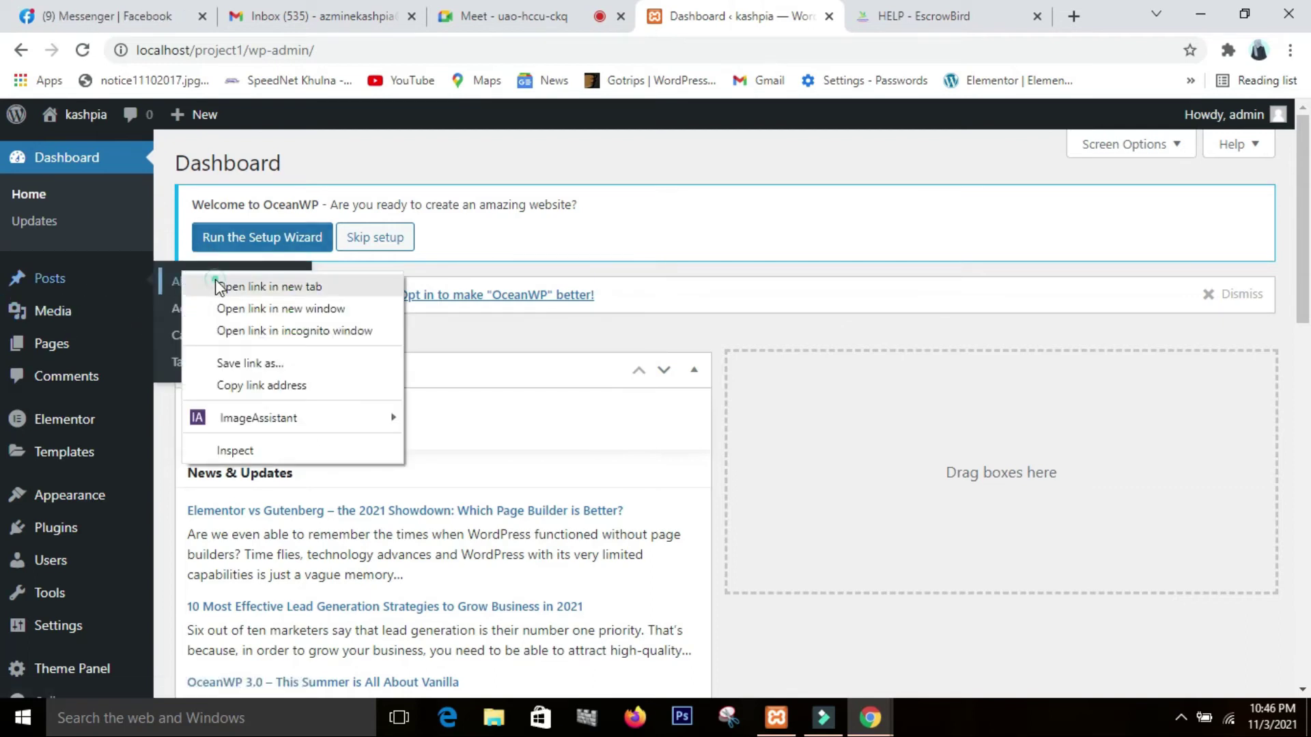
pyautogui.click(217, 287)
pyautogui.click(777, 12)
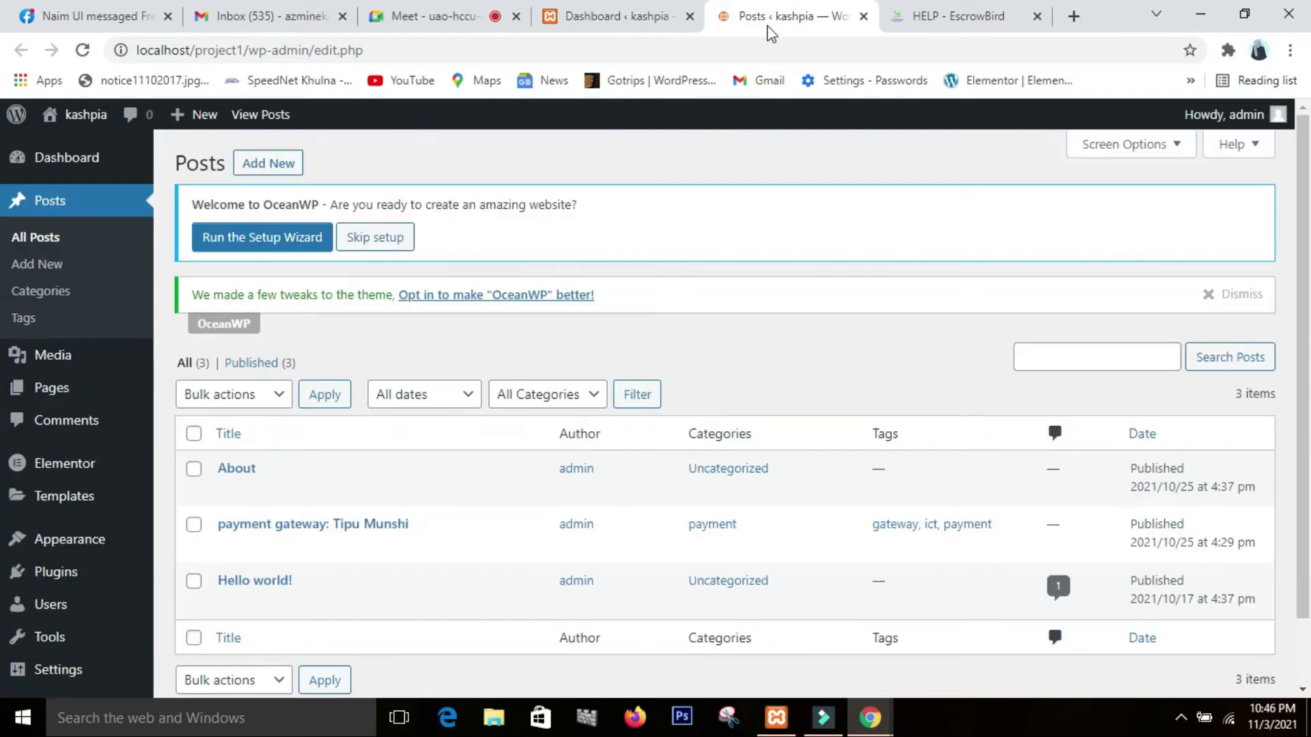
pyautogui.scroll(-1, 657, 340)
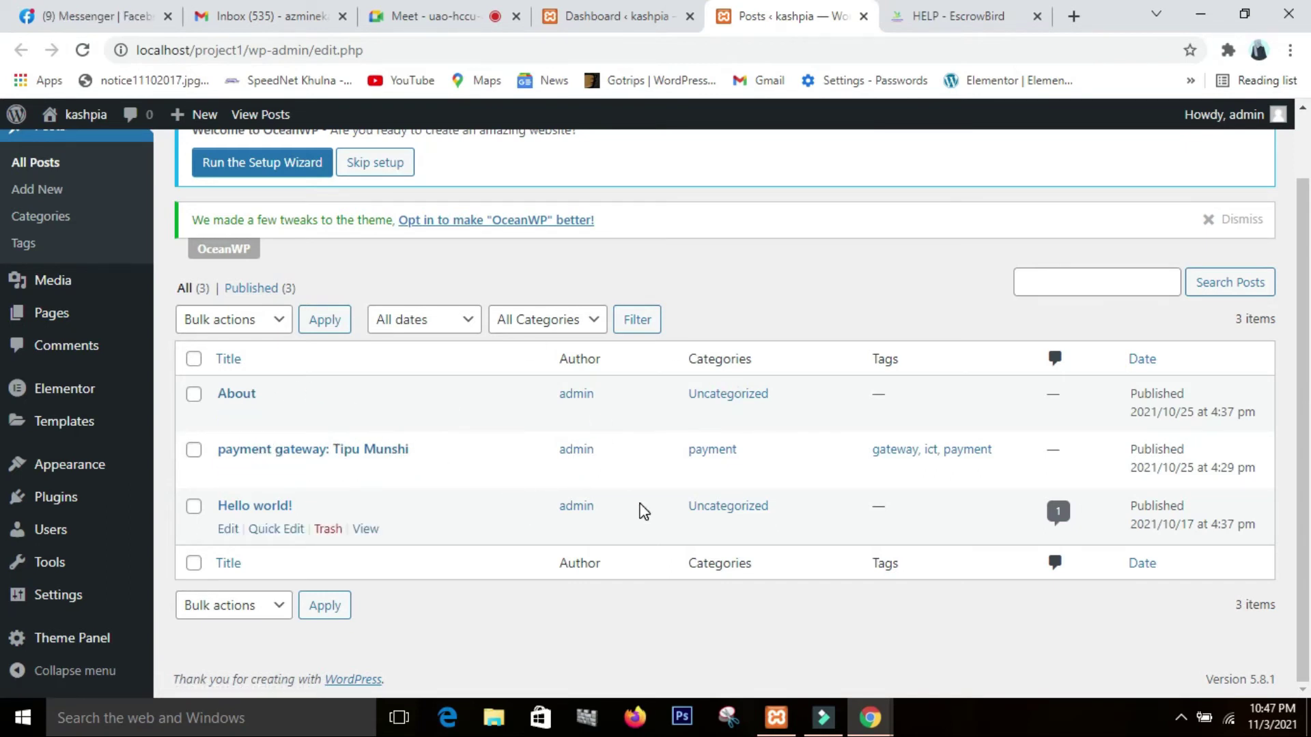
# Open the editor for a new post in a new tab from the WordPress Dashboard.
pyautogui.click(601, 15)
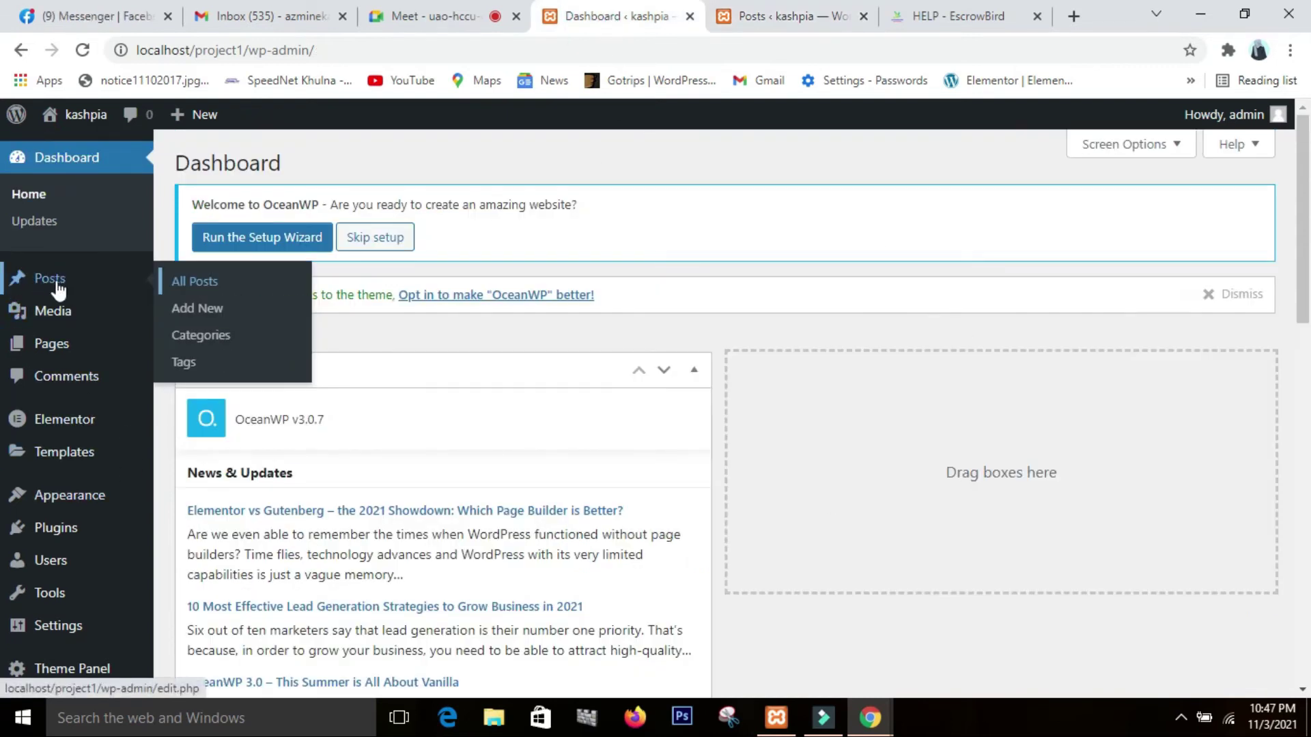
pyautogui.rightClick(198, 316)
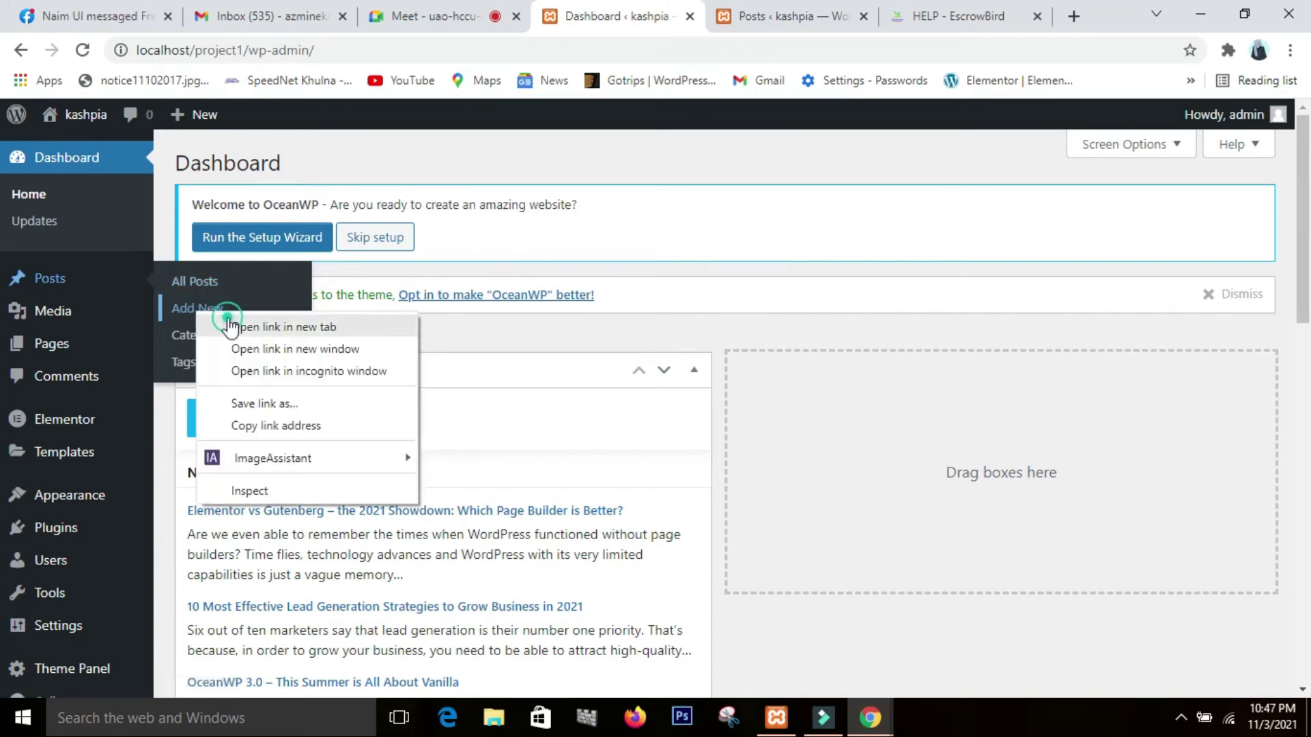
pyautogui.click(205, 326)
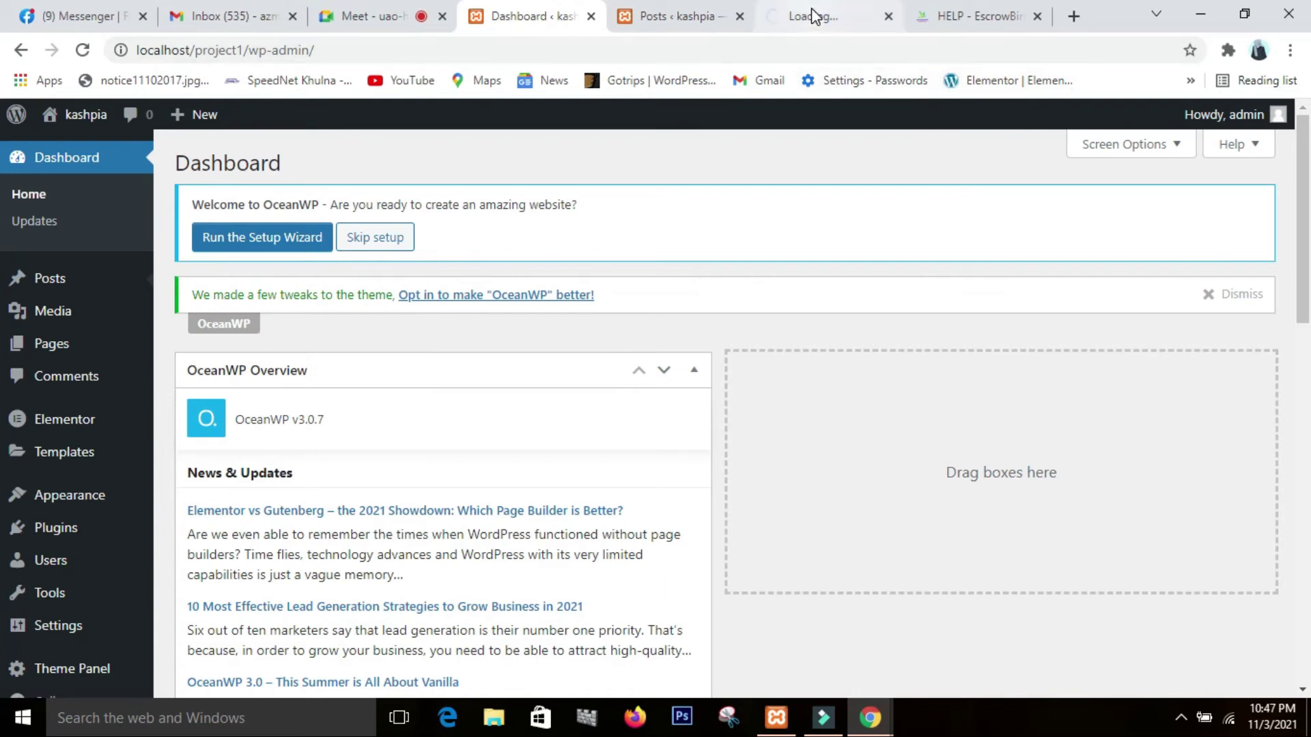
pyautogui.click(812, 15)
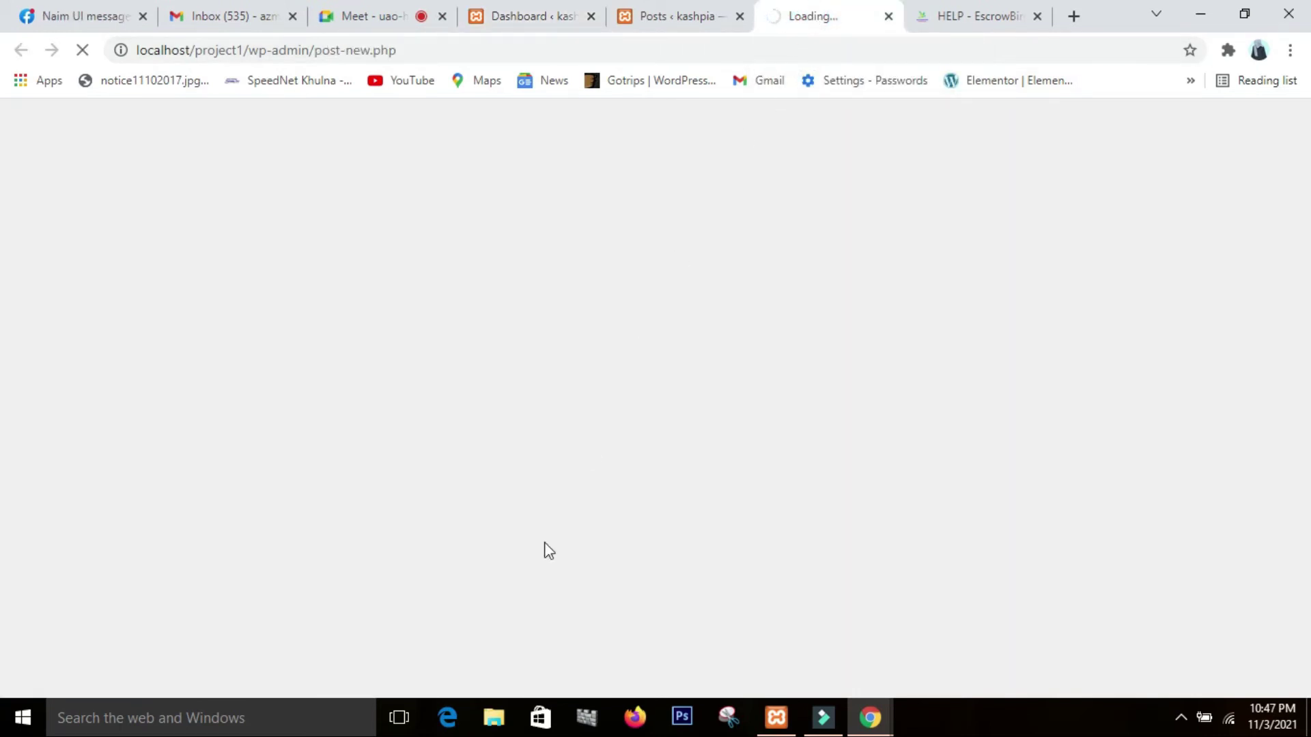
# Open prothomalo.com in a new tab and switch the site's edition to English.
pyautogui.click(1074, 13)
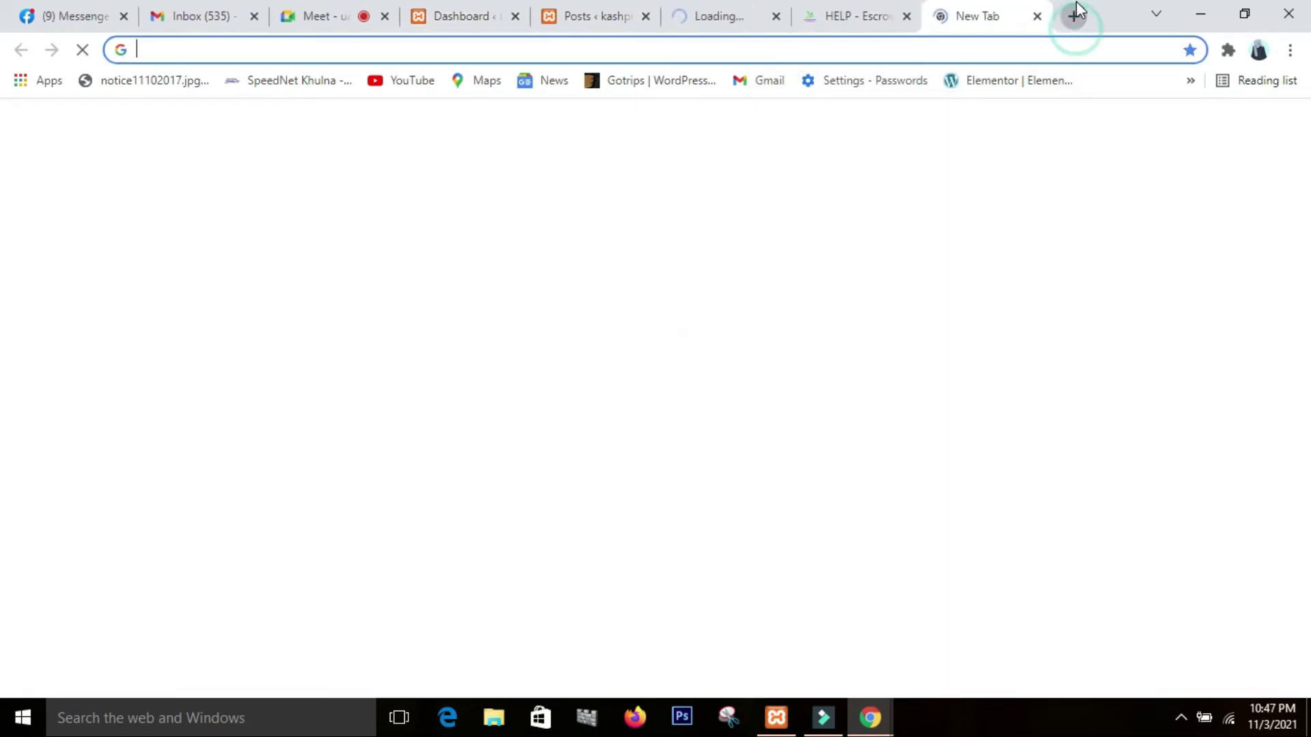
pyautogui.write('pt')
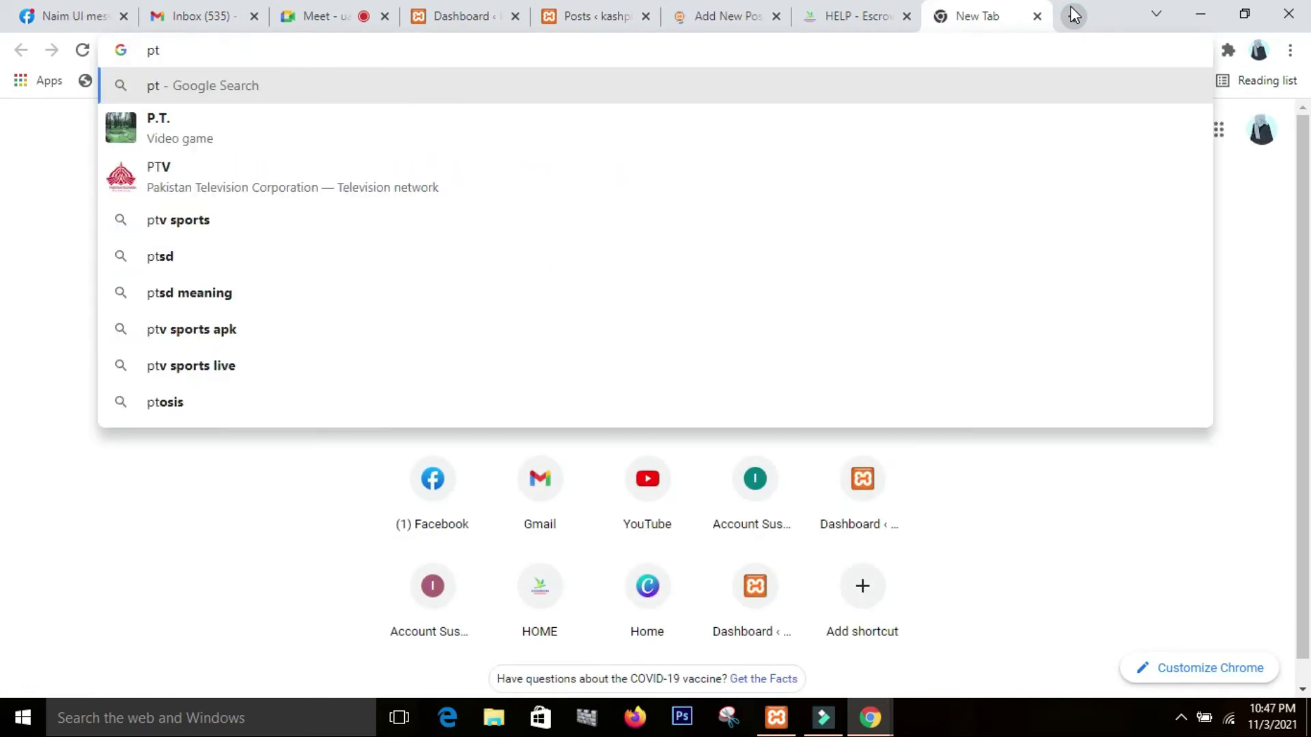
pyautogui.press('BackSpace')
pyautogui.write('e')
pyautogui.press('BackSpace')
pyautogui.write('ro')
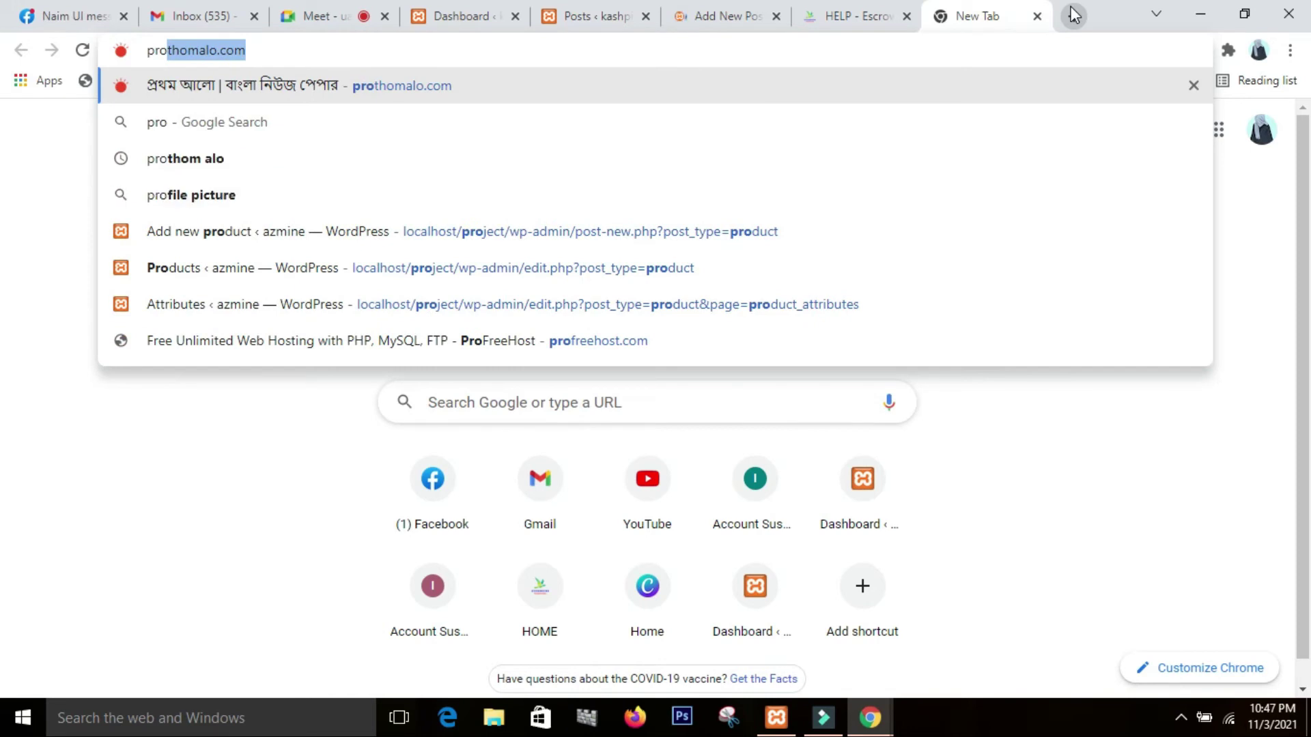
pyautogui.press('Return')
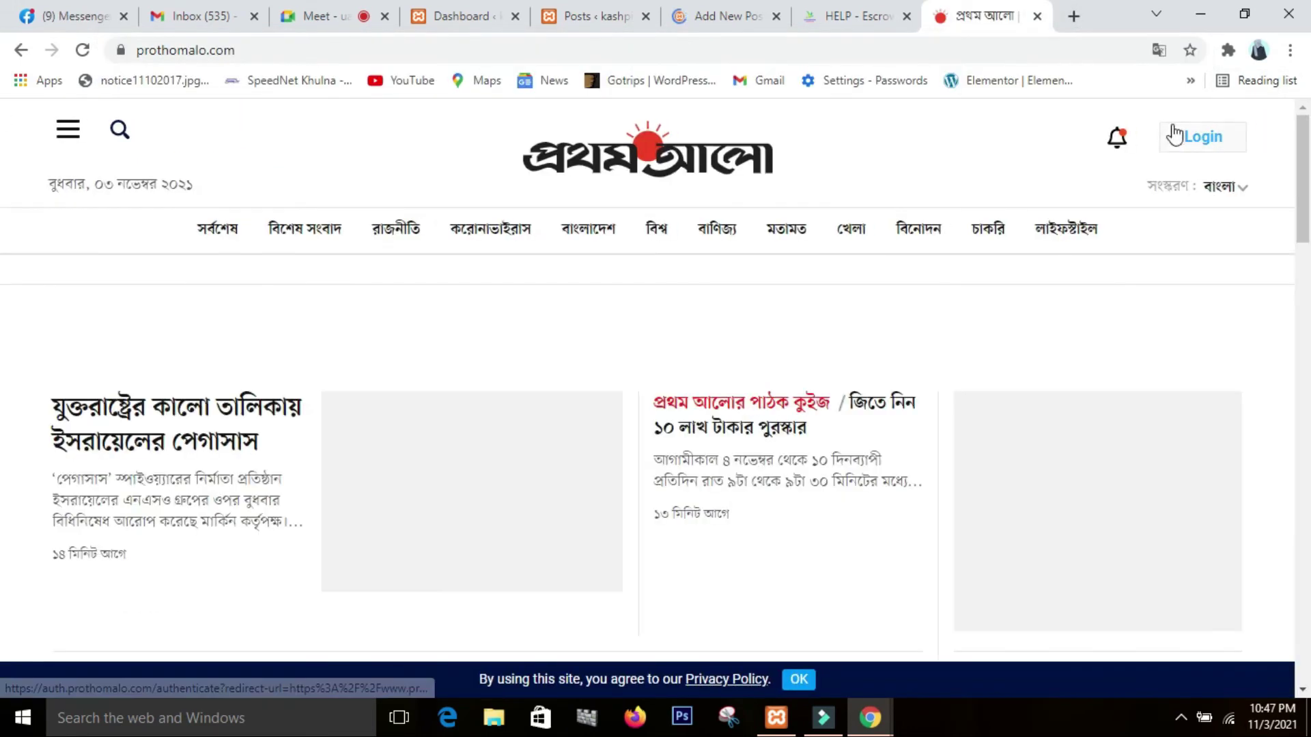
pyautogui.click(1232, 186)
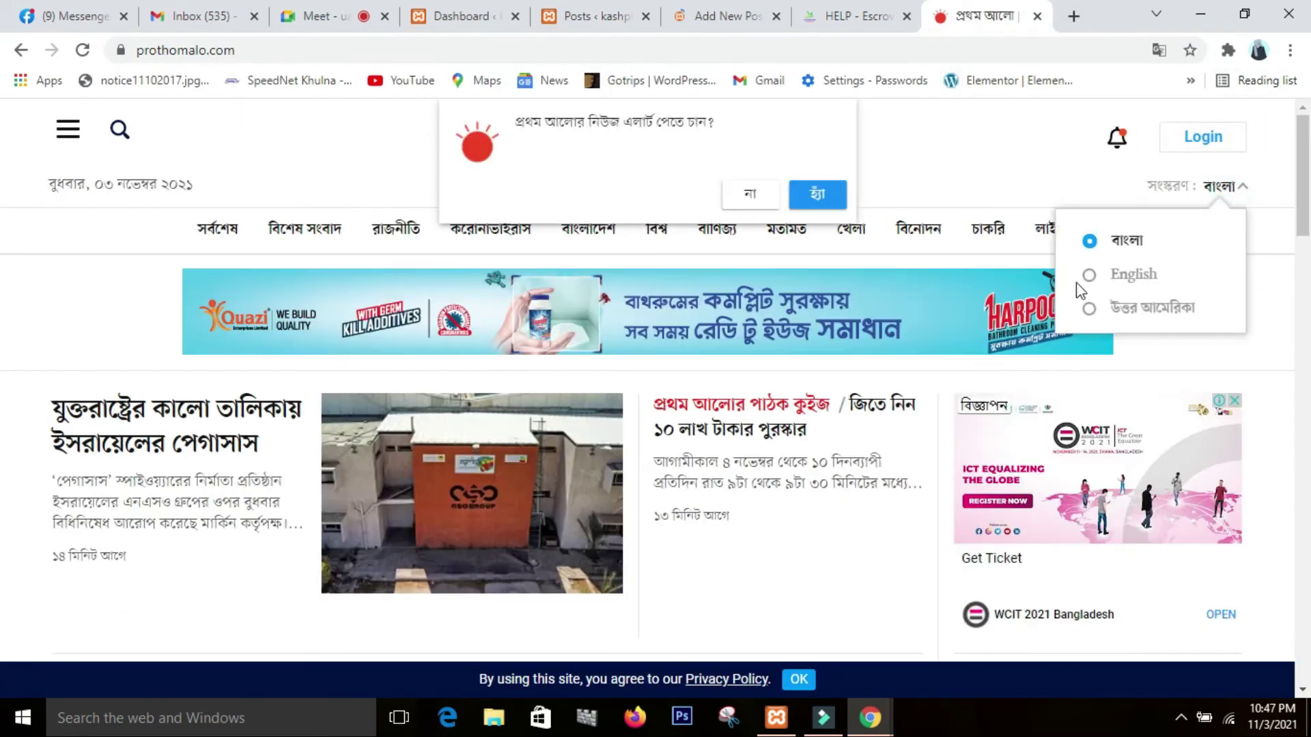
pyautogui.click(1093, 279)
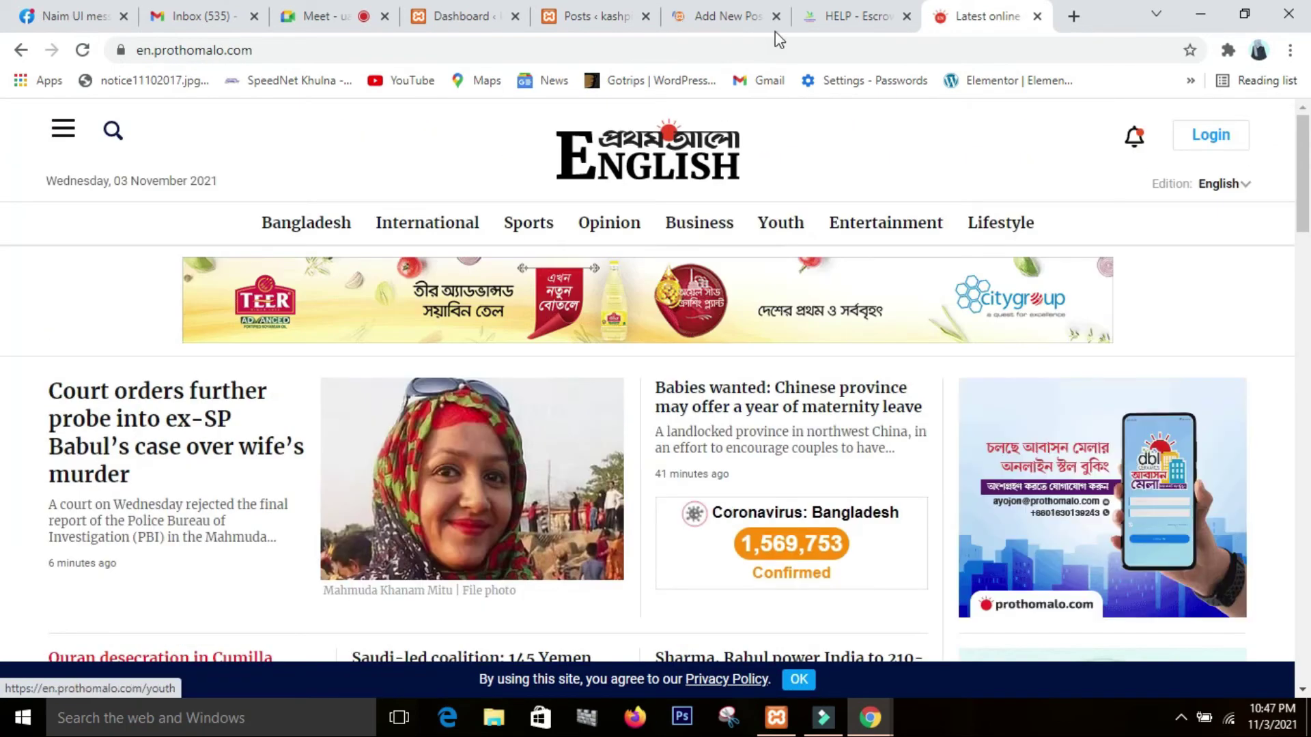
# Check the blank post editor, and copy the full lead headline about the court-ordered probe from the Prothom Alo English front page.
pyautogui.click(712, 21)
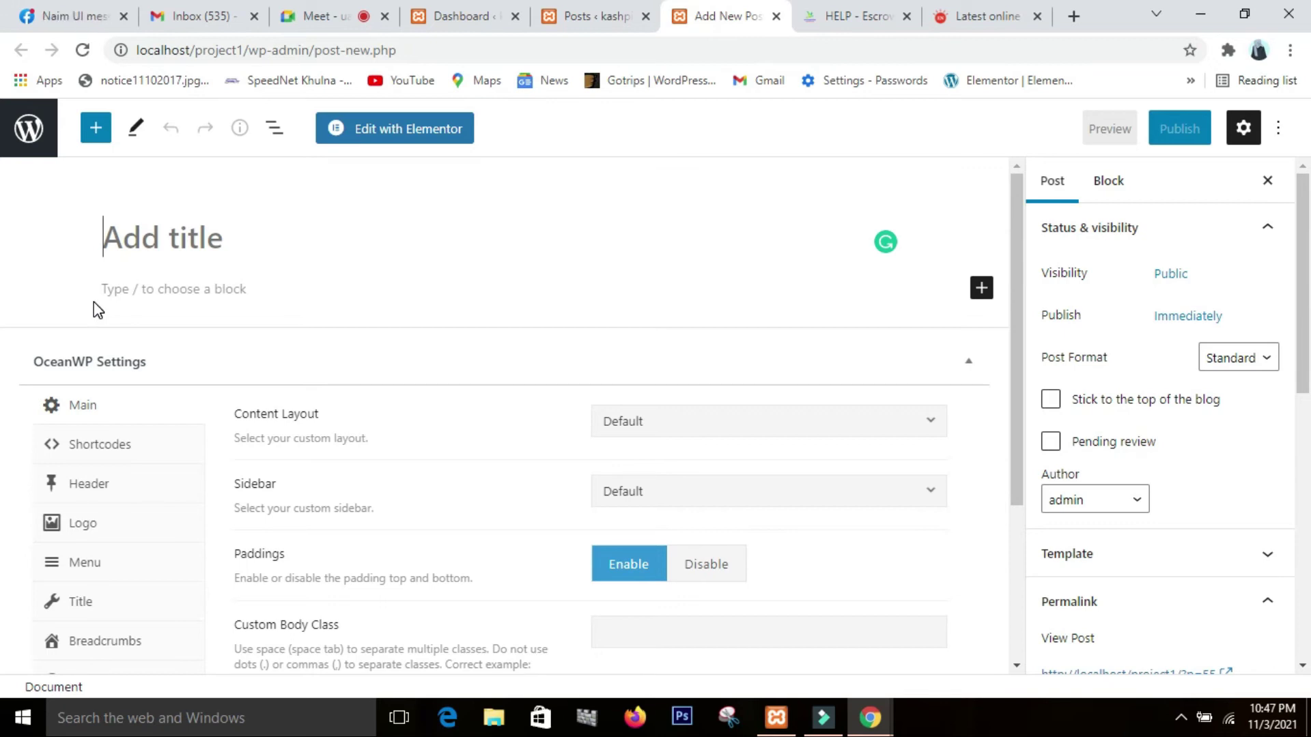
pyautogui.click(842, 21)
pyautogui.click(966, 17)
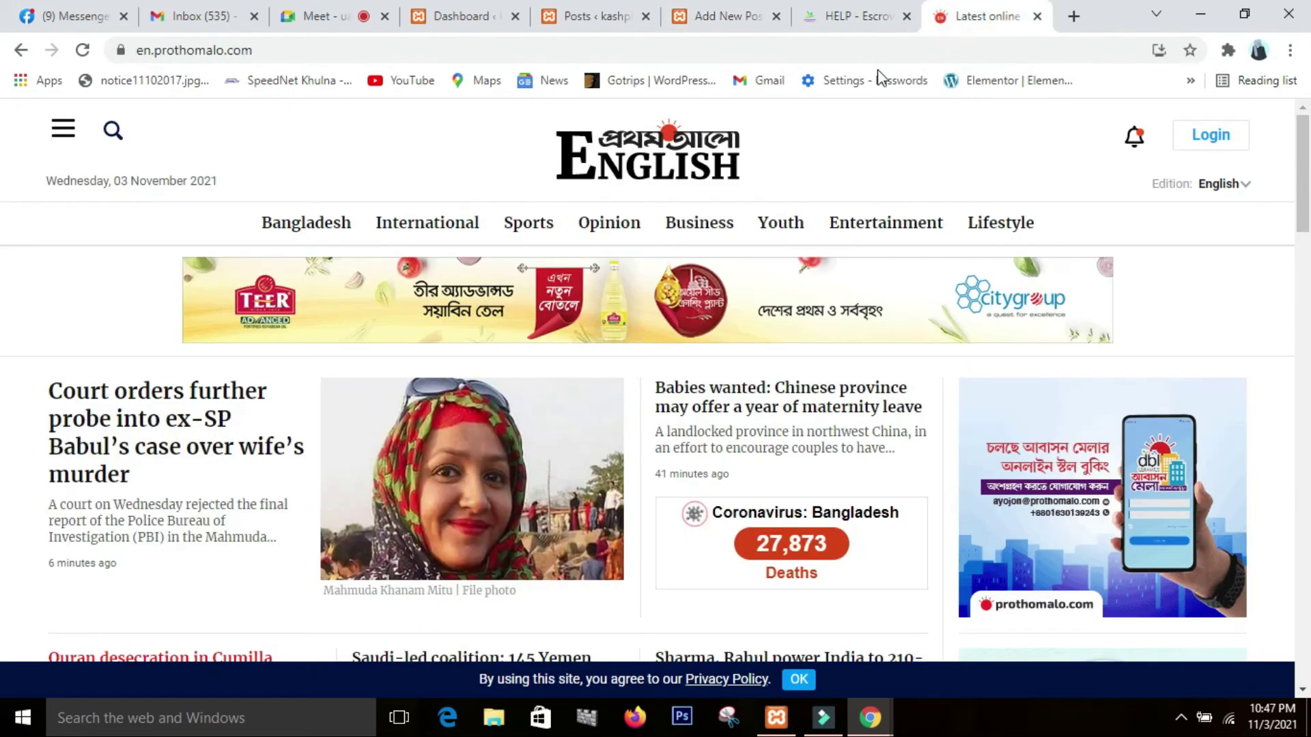
pyautogui.scroll(-1, 354, 375)
pyautogui.moveTo(158, 380); pyautogui.dragTo(24, 305)
pyautogui.hotkey('ctrl', 'c')
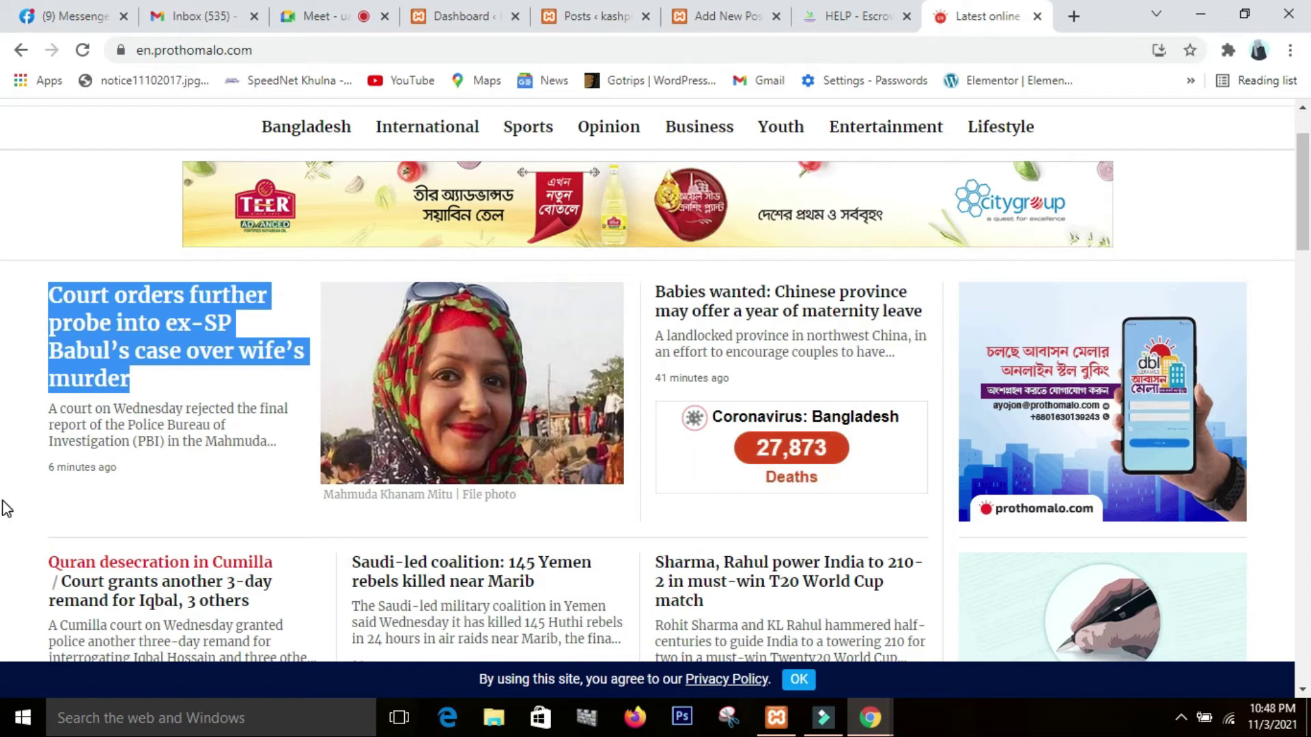
# Paste the copied court-probe headline as the new WordPress post's title and add an empty Paragraph block beneath it.
pyautogui.click(707, 26)
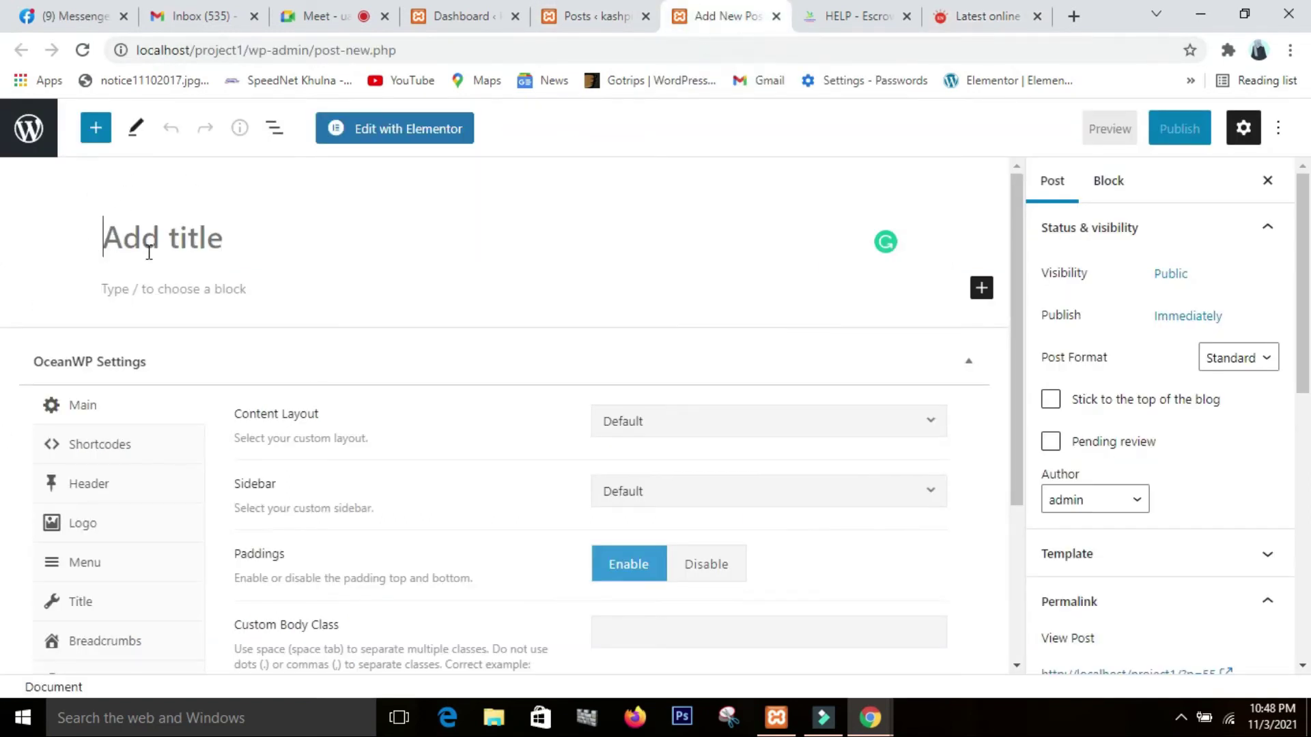
pyautogui.hotkey('ctrl', 'v')
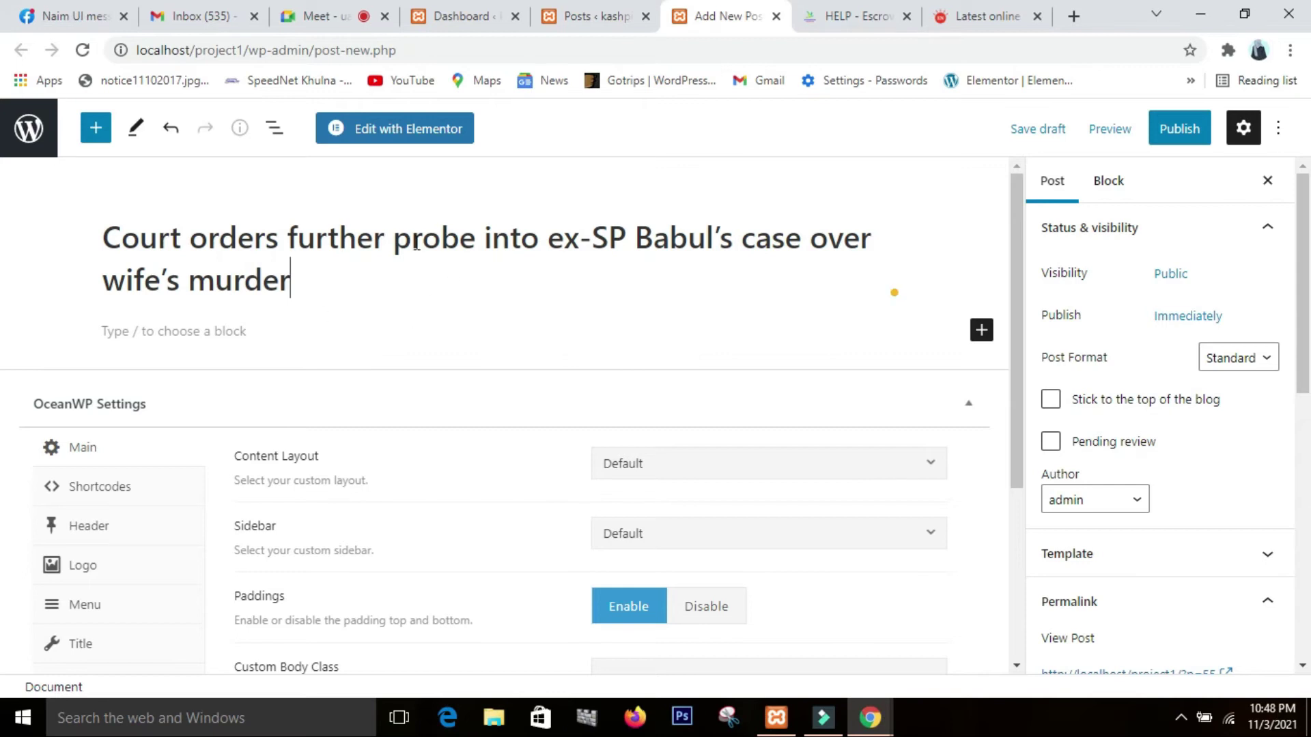
pyautogui.click(548, 346)
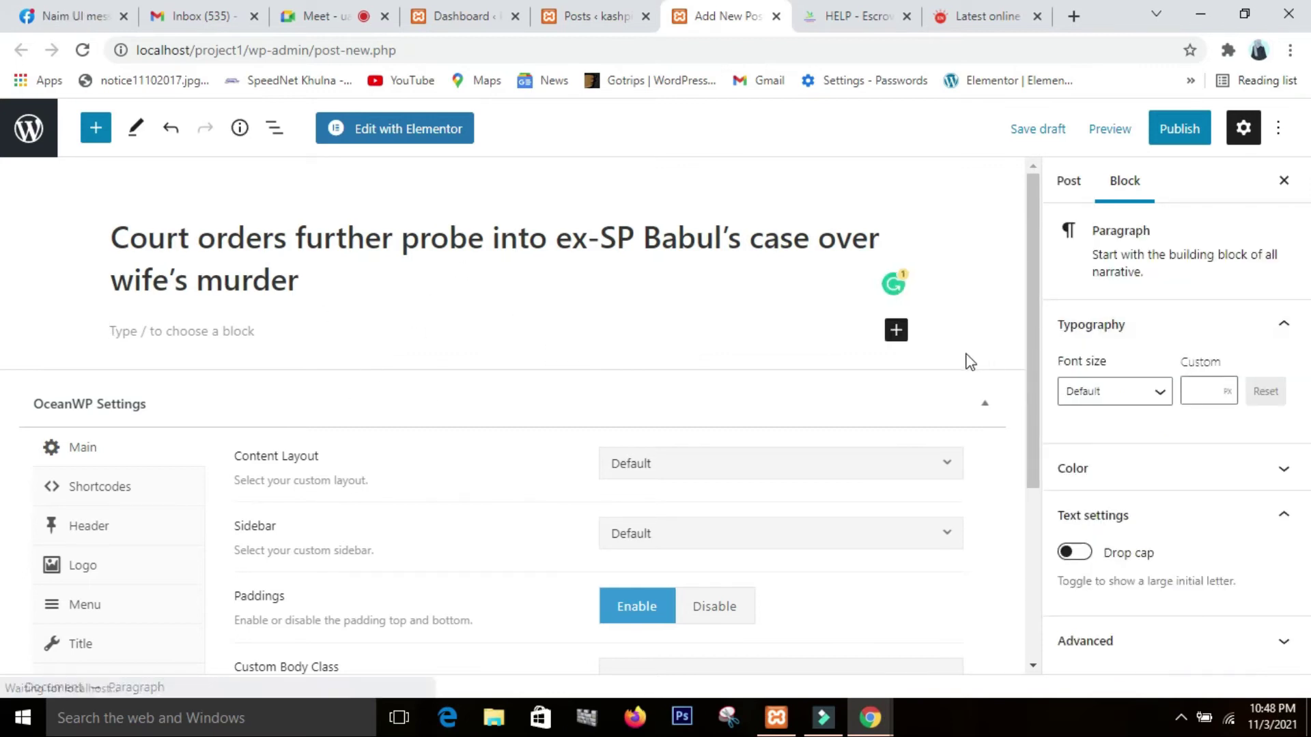
pyautogui.click(896, 331)
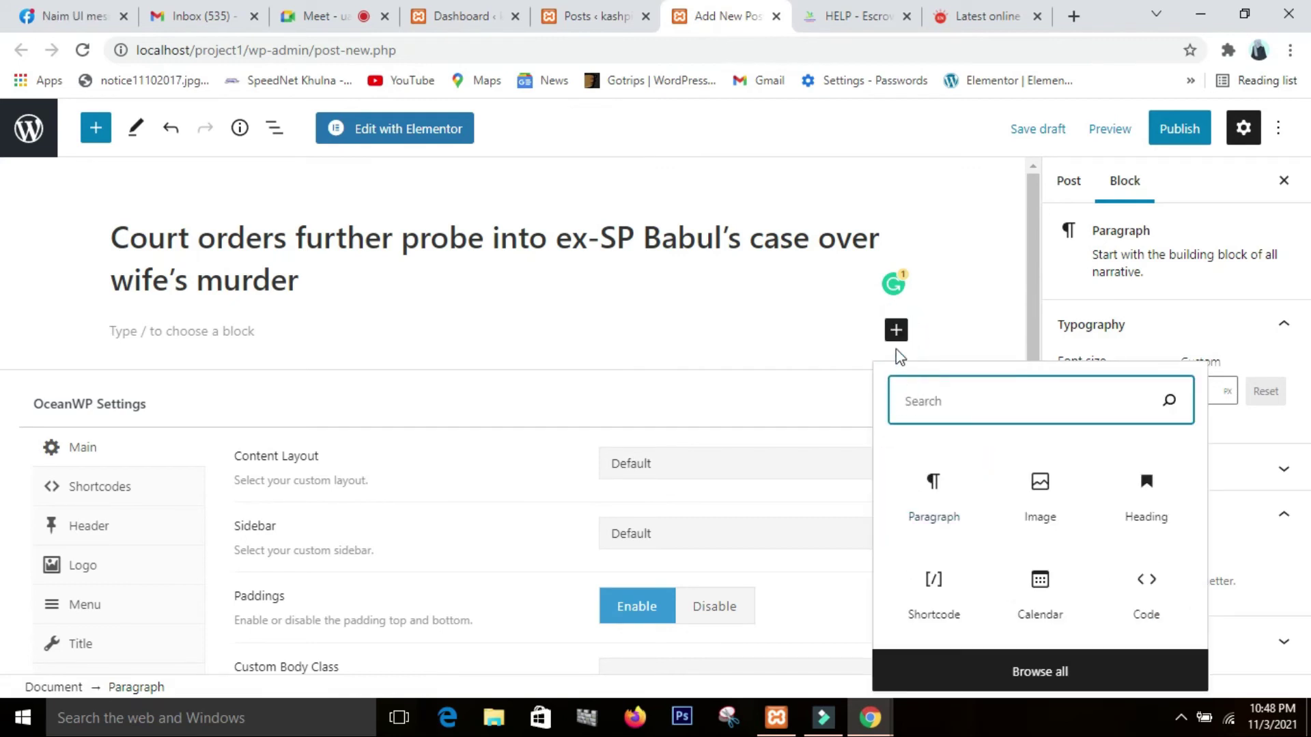
pyautogui.click(931, 487)
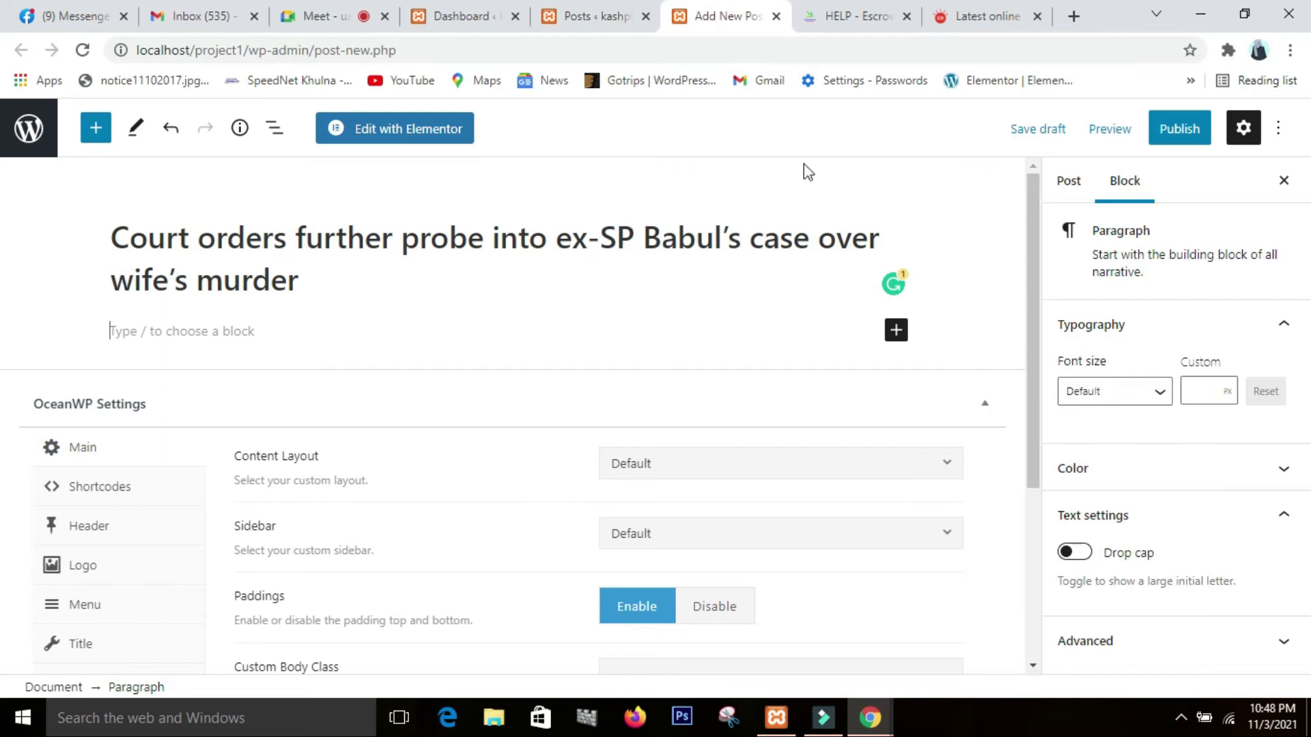
# Open the Saudi-led coalition story on the Prothom Alo site and copy its body paragraphs starting at "But the insurgents".
pyautogui.click(970, 16)
pyautogui.scroll(-3, 447, 287)
pyautogui.click(450, 374)
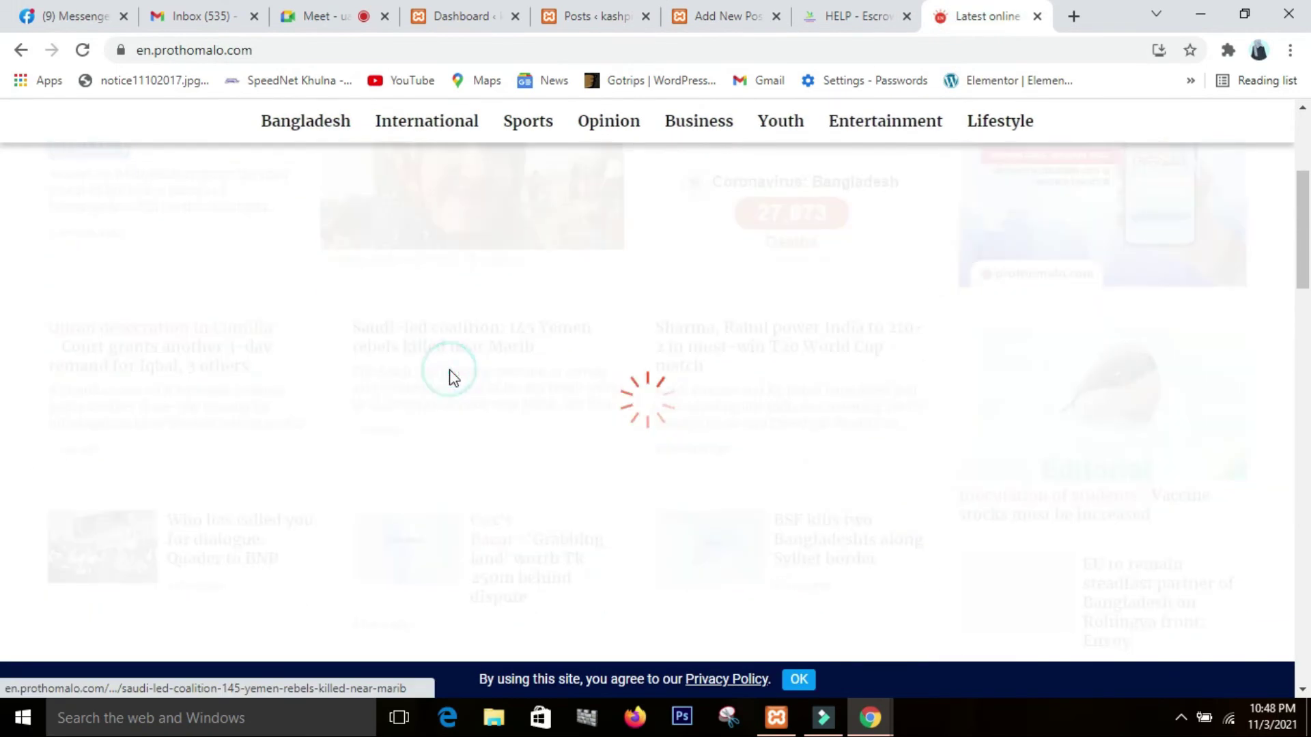
pyautogui.rightClick(498, 410)
pyautogui.press('Escape')
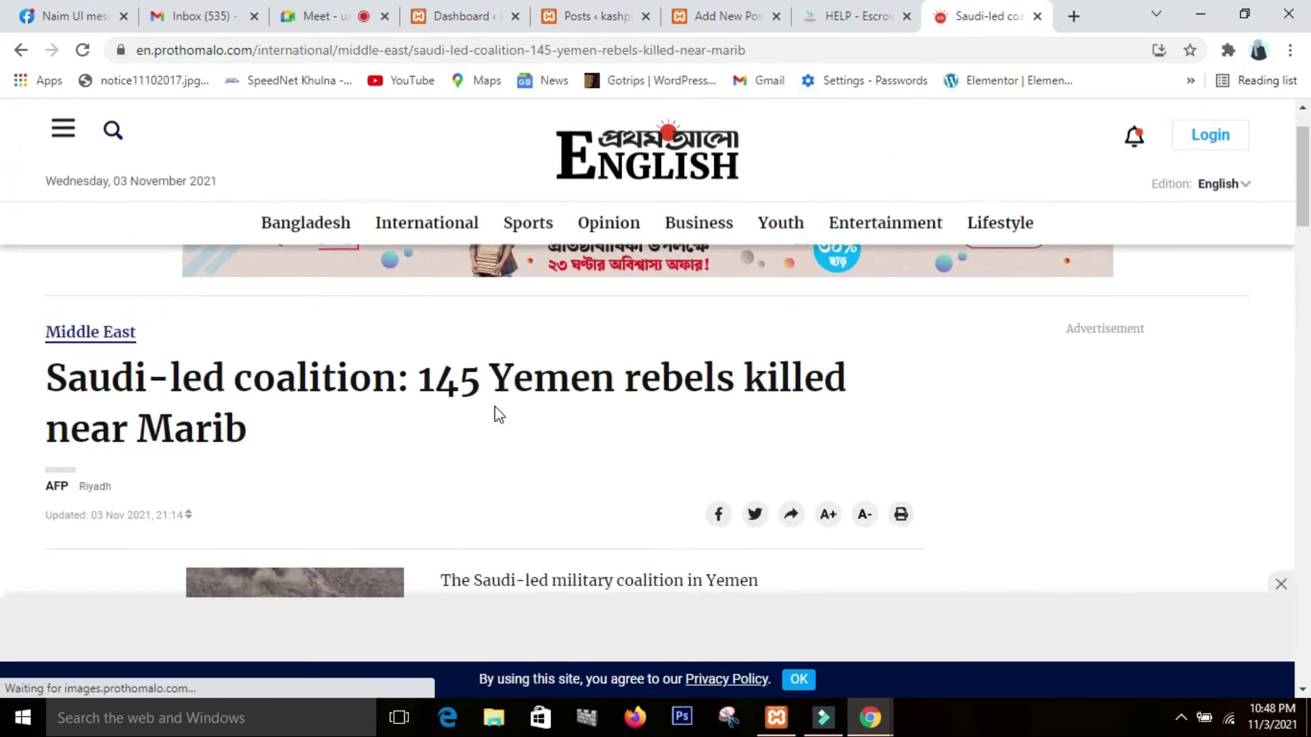
pyautogui.scroll(-12, 493, 409)
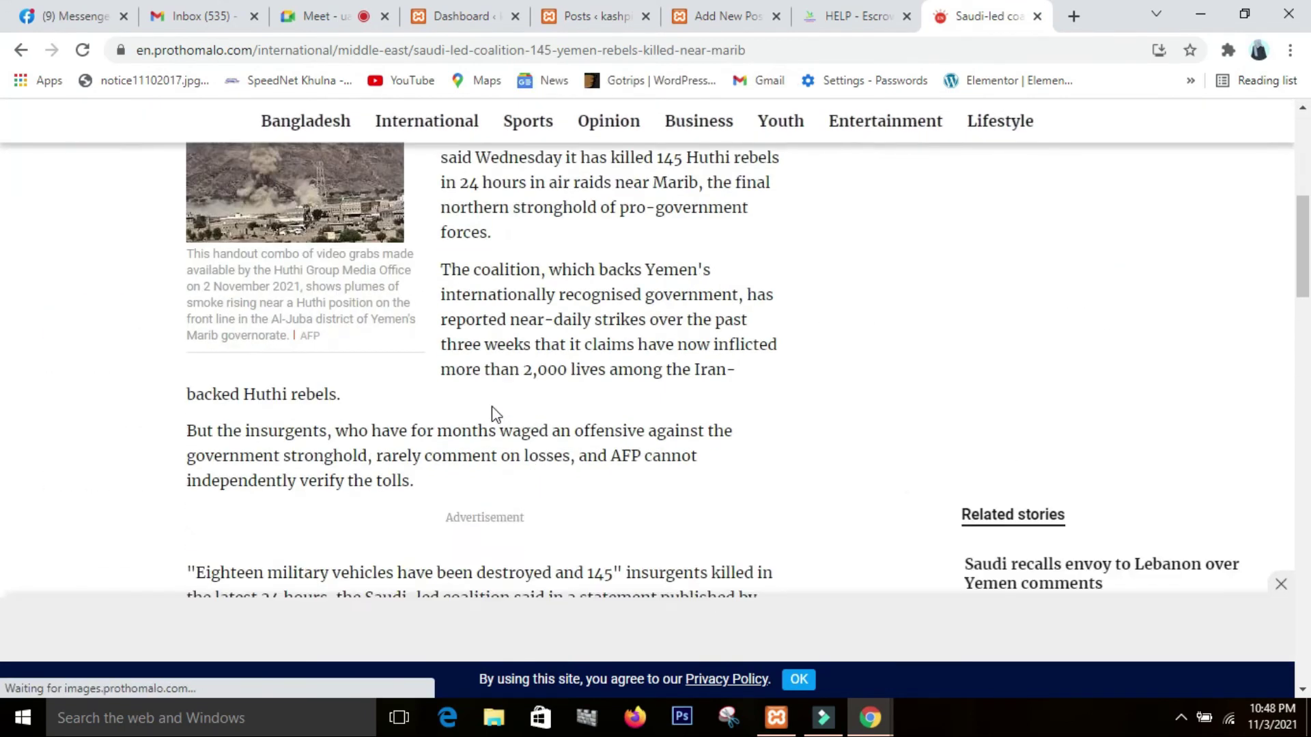
pyautogui.moveTo(240, 424); pyautogui.dragTo(176, 456)
pyautogui.scroll(5, 183, 276)
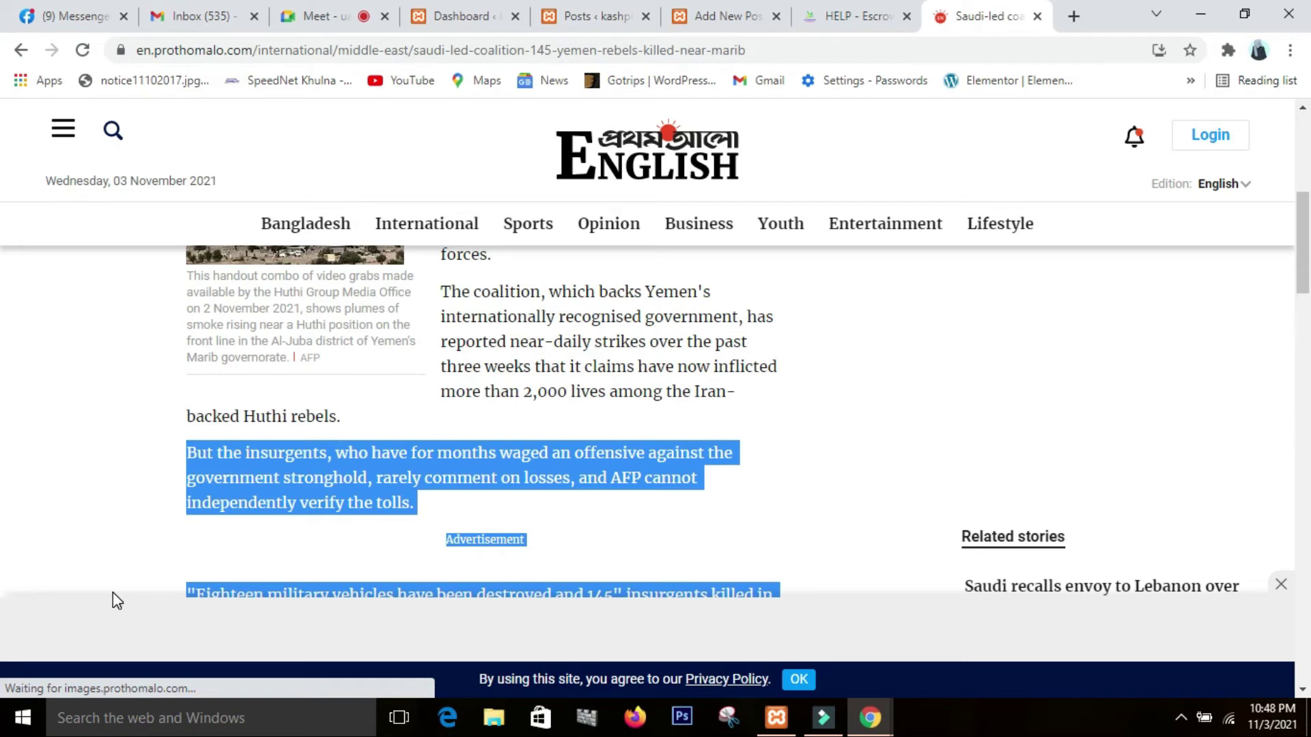
# Return to the WordPress post editor and paste the copied story paragraphs below the post title.
pyautogui.click(437, 27)
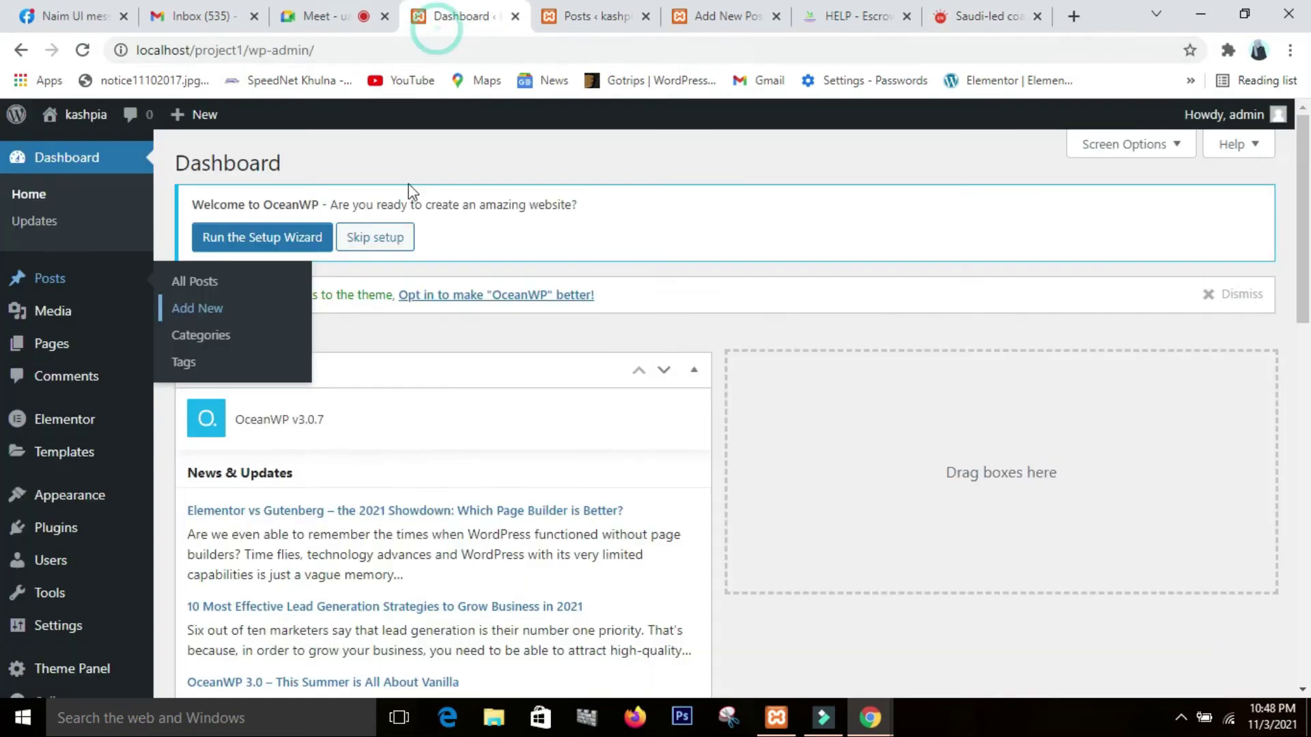
pyautogui.click(318, 15)
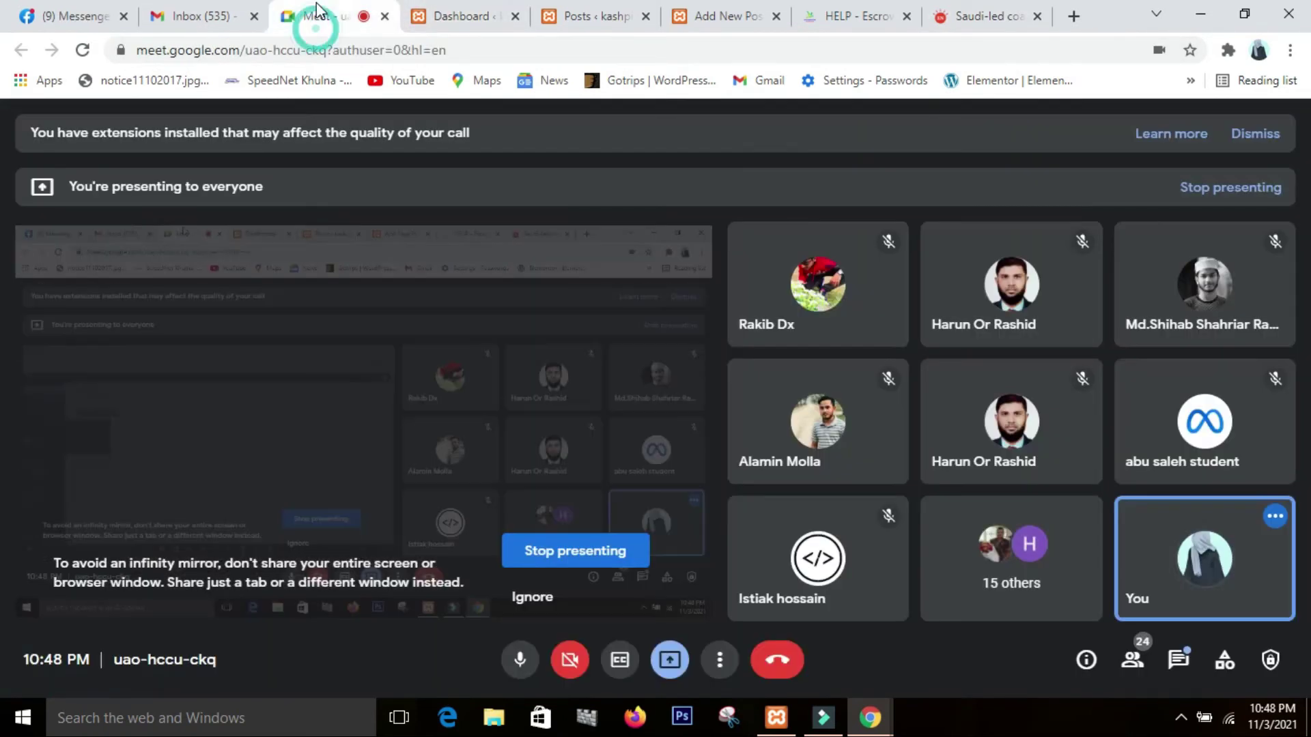
pyautogui.click(605, 20)
pyautogui.click(720, 17)
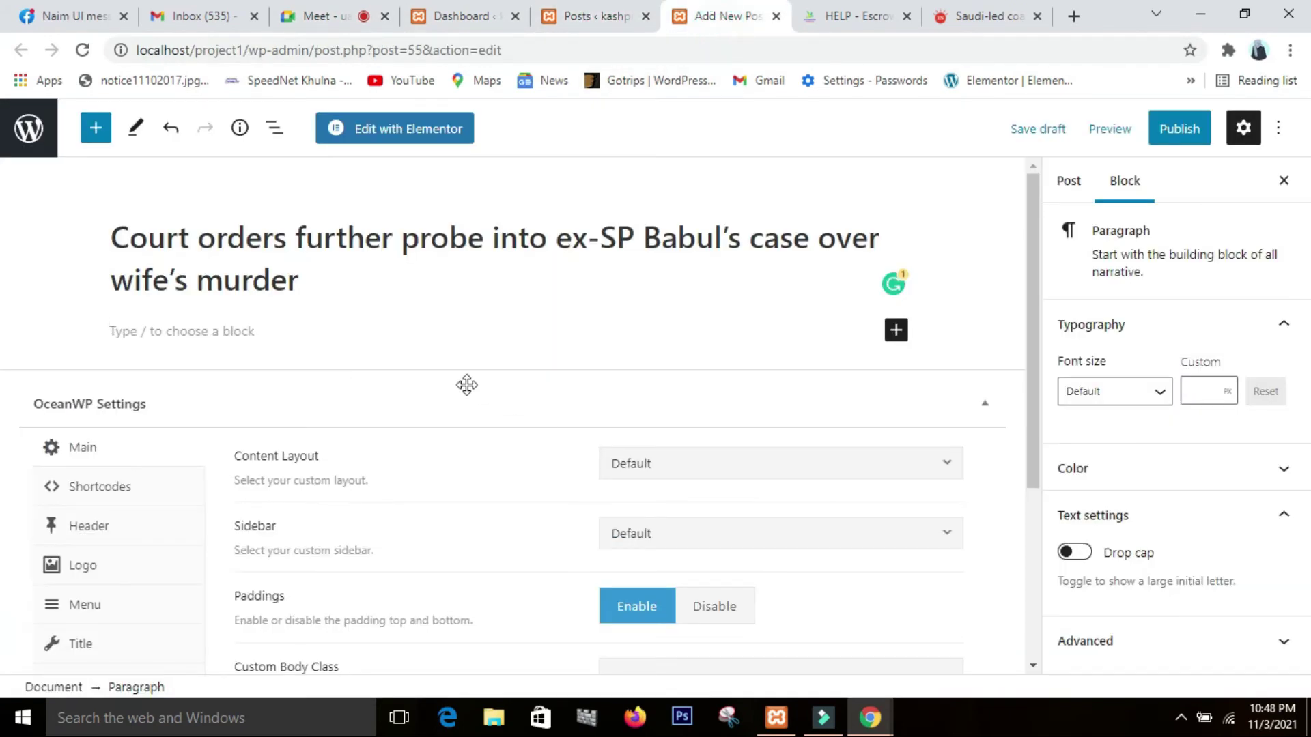
pyautogui.hotkey('ctrl', 'v')
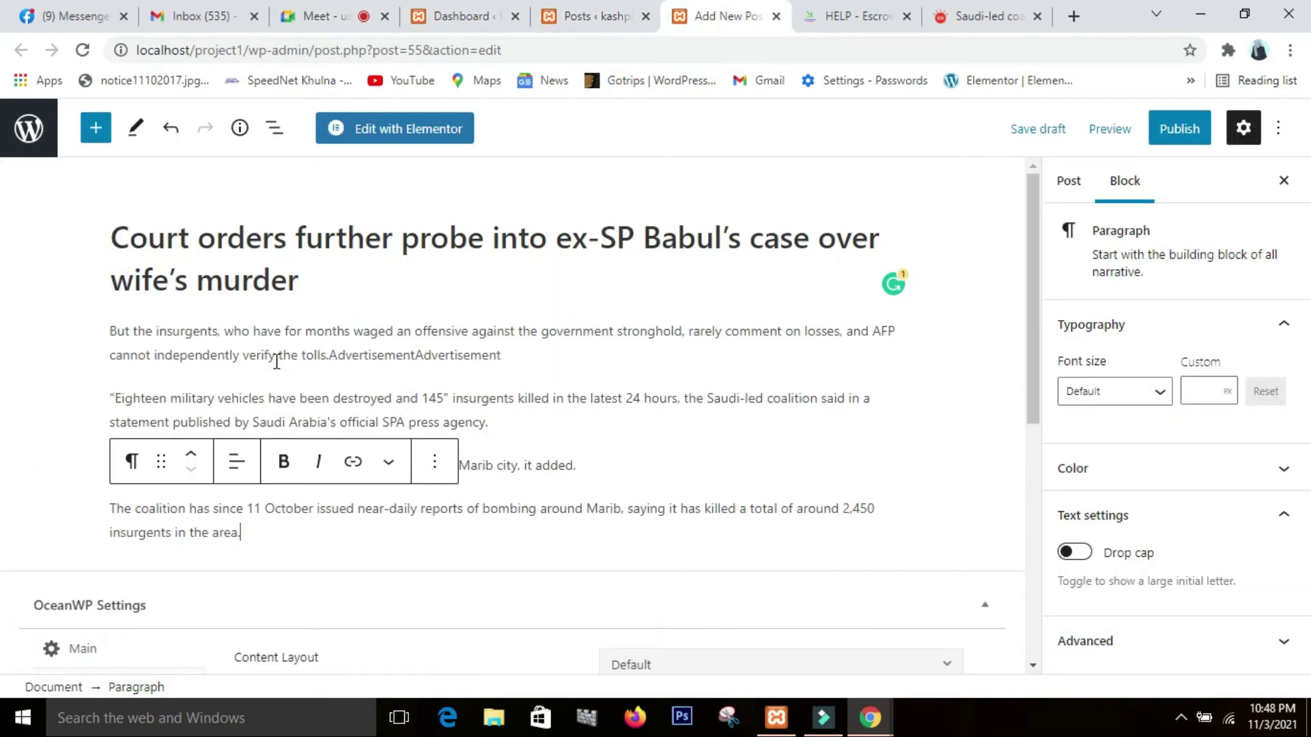
pyautogui.scroll(-3, 809, 407)
pyautogui.scroll(3, 809, 407)
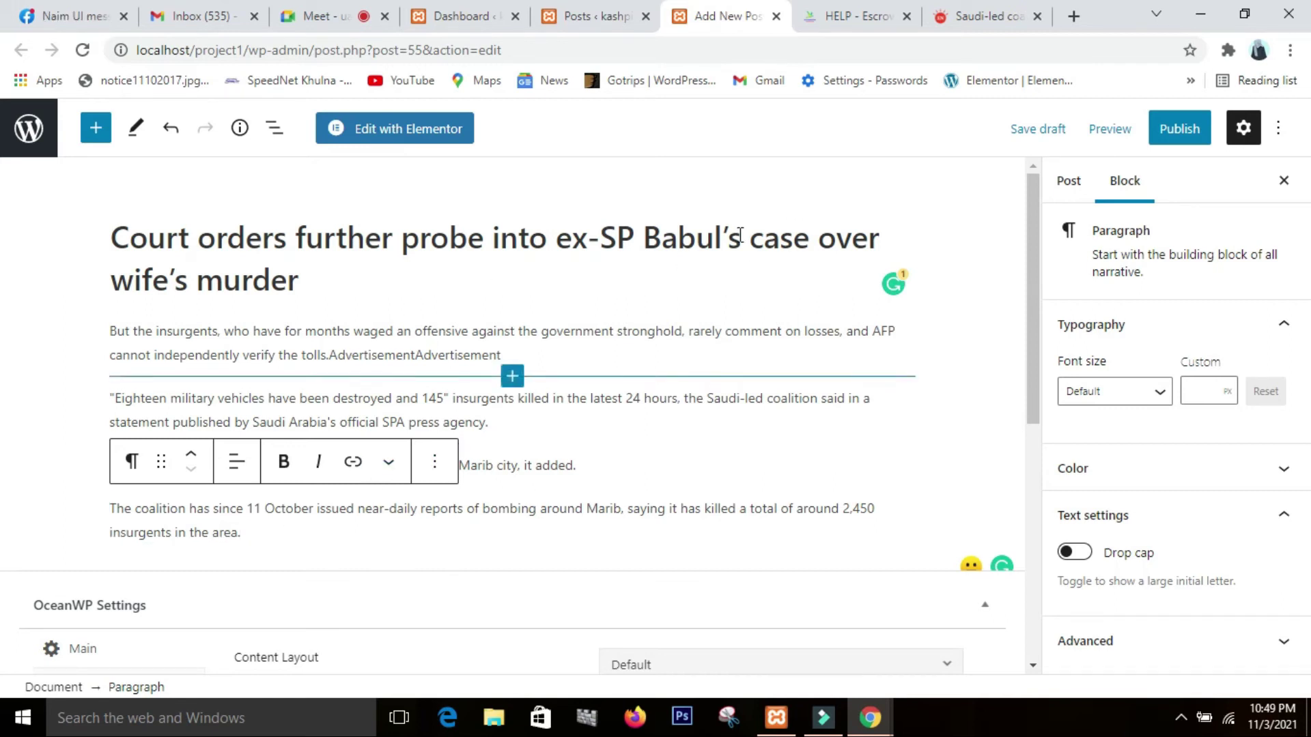
pyautogui.scroll(-4, 624, 299)
pyautogui.scroll(4, 622, 301)
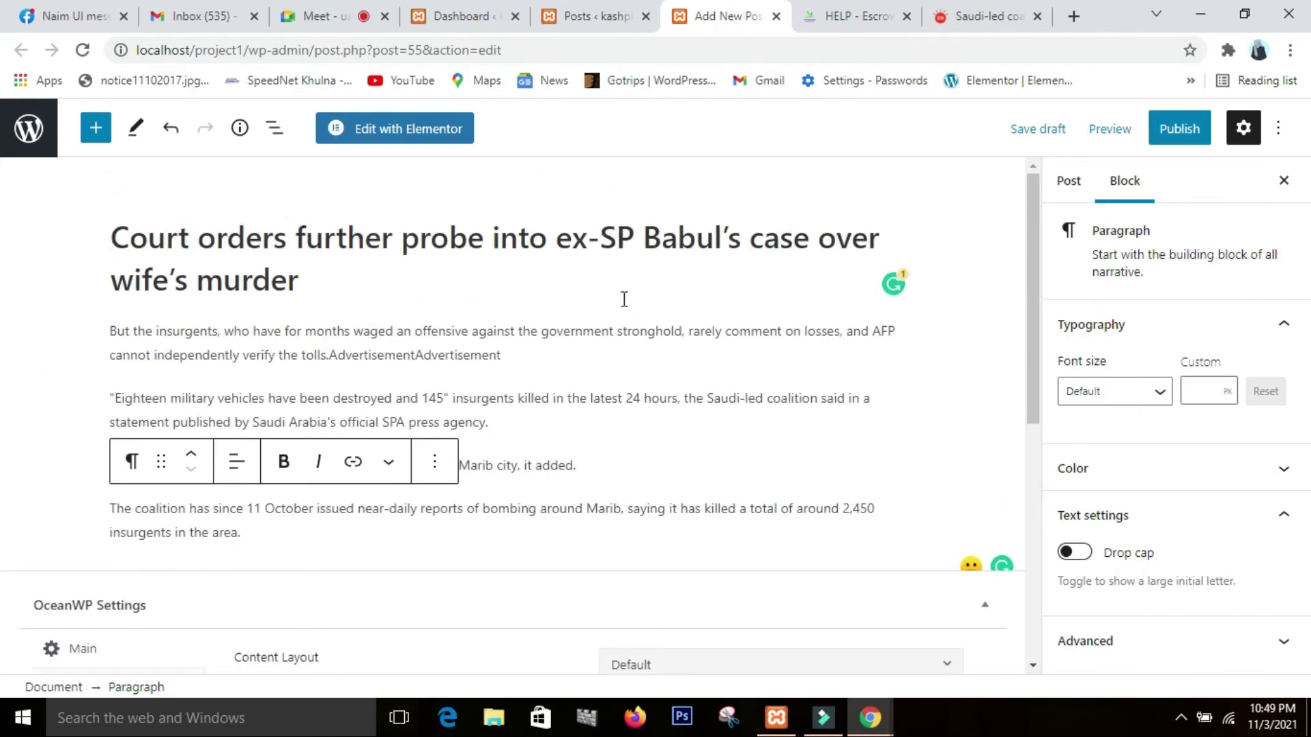
pyautogui.scroll(-1, 623, 299)
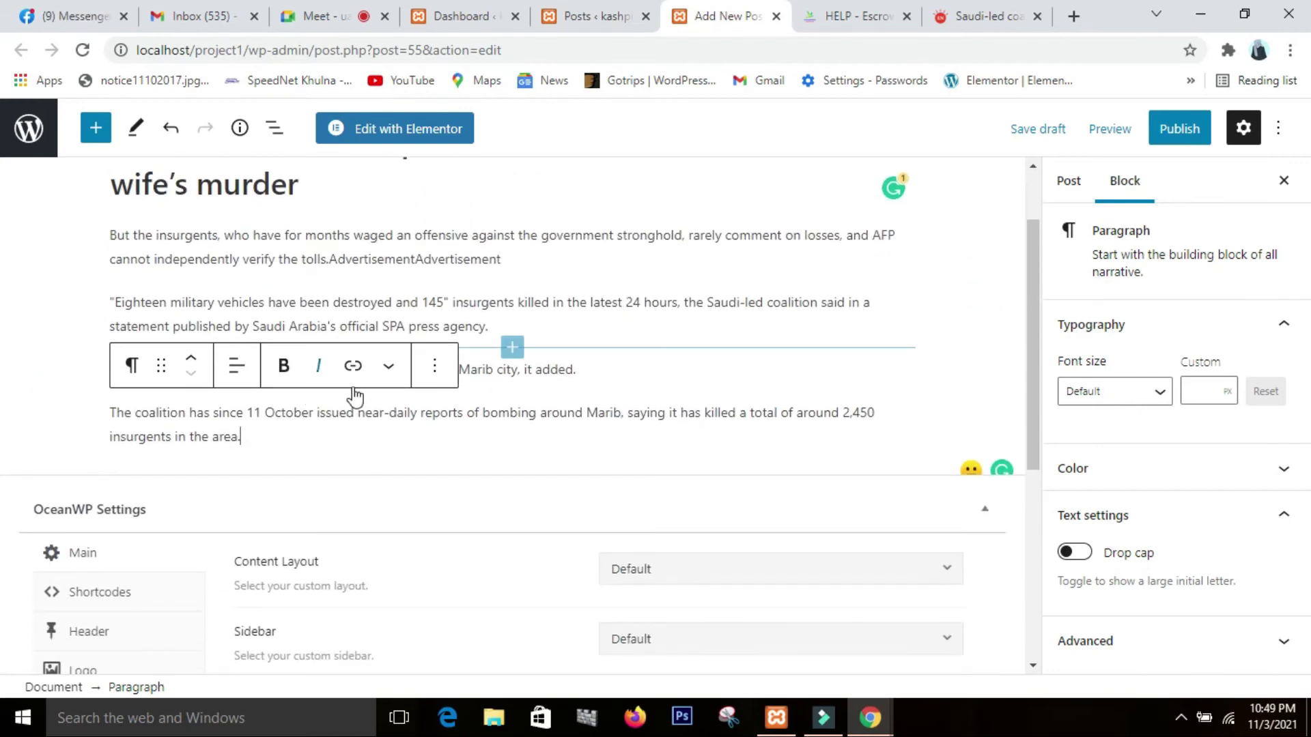
pyautogui.scroll(1, 321, 360)
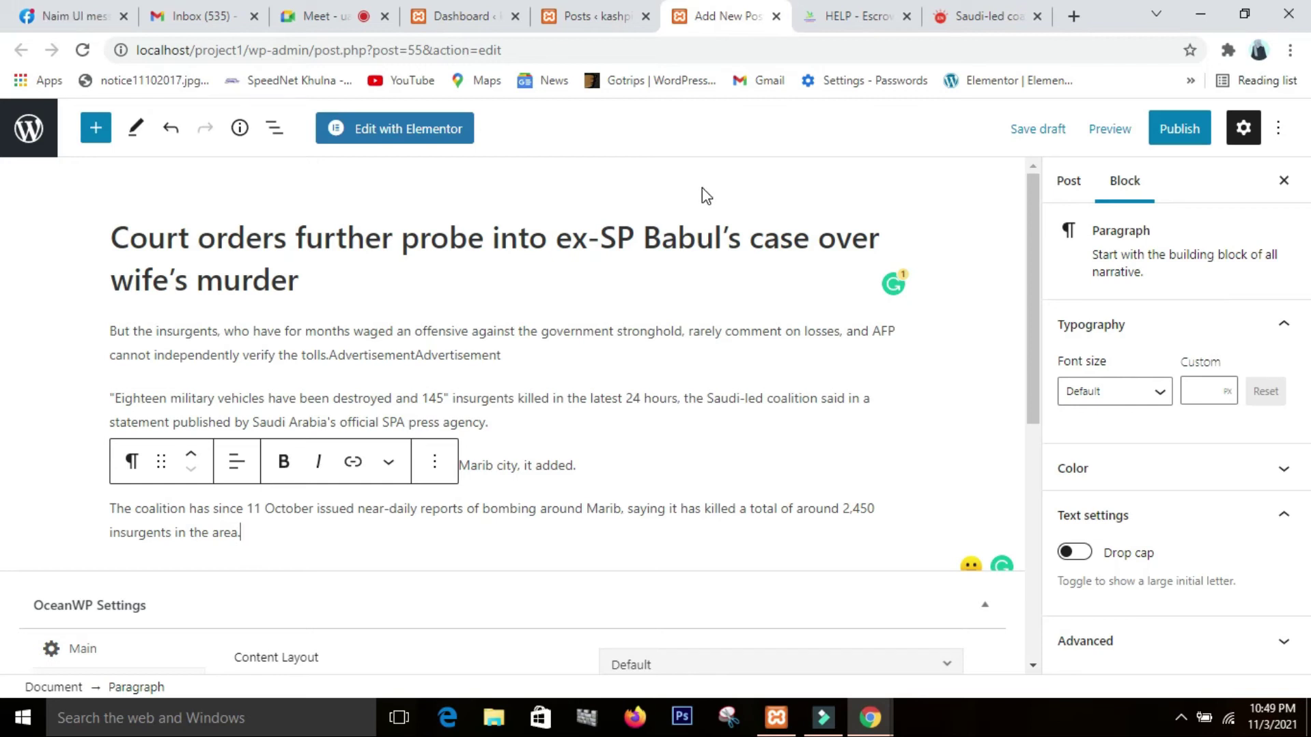
# Open the featured image chooser from the post settings and select wordpress-588494_640.jpg in the Media Library.
pyautogui.moveTo(770, 369)
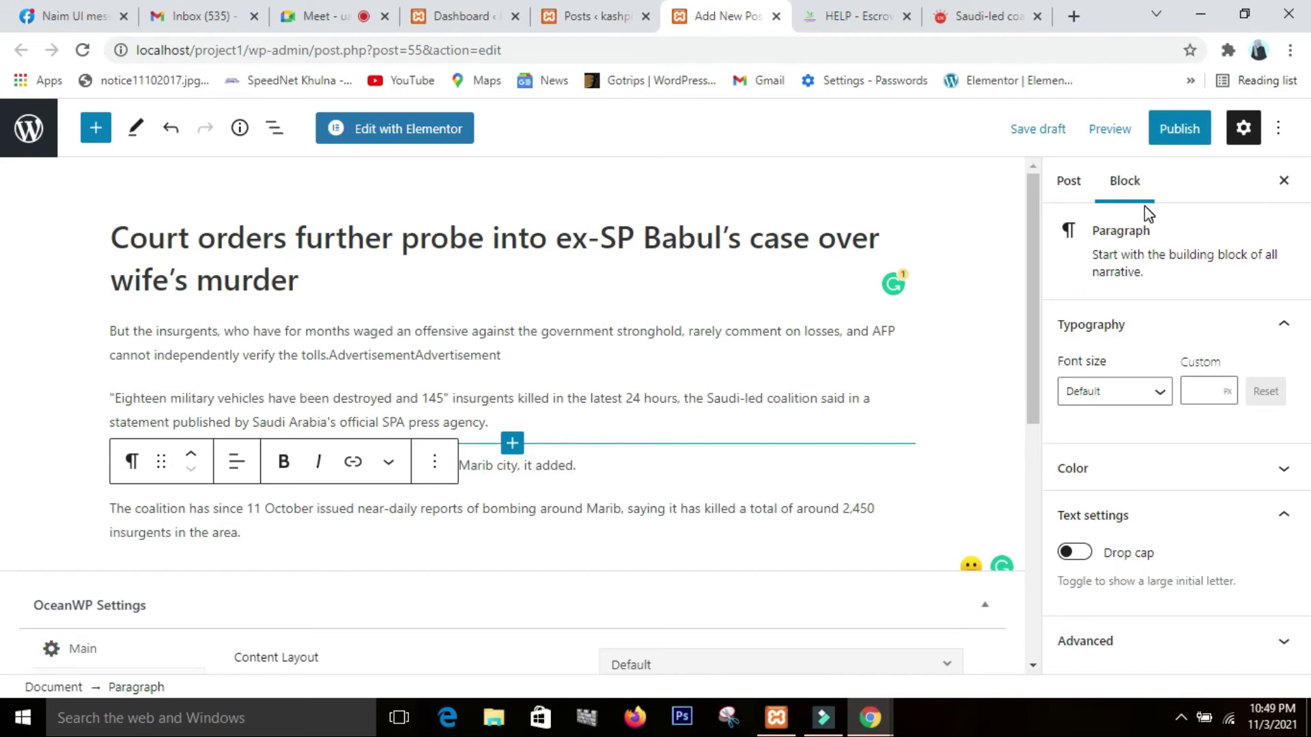
pyautogui.click(1077, 200)
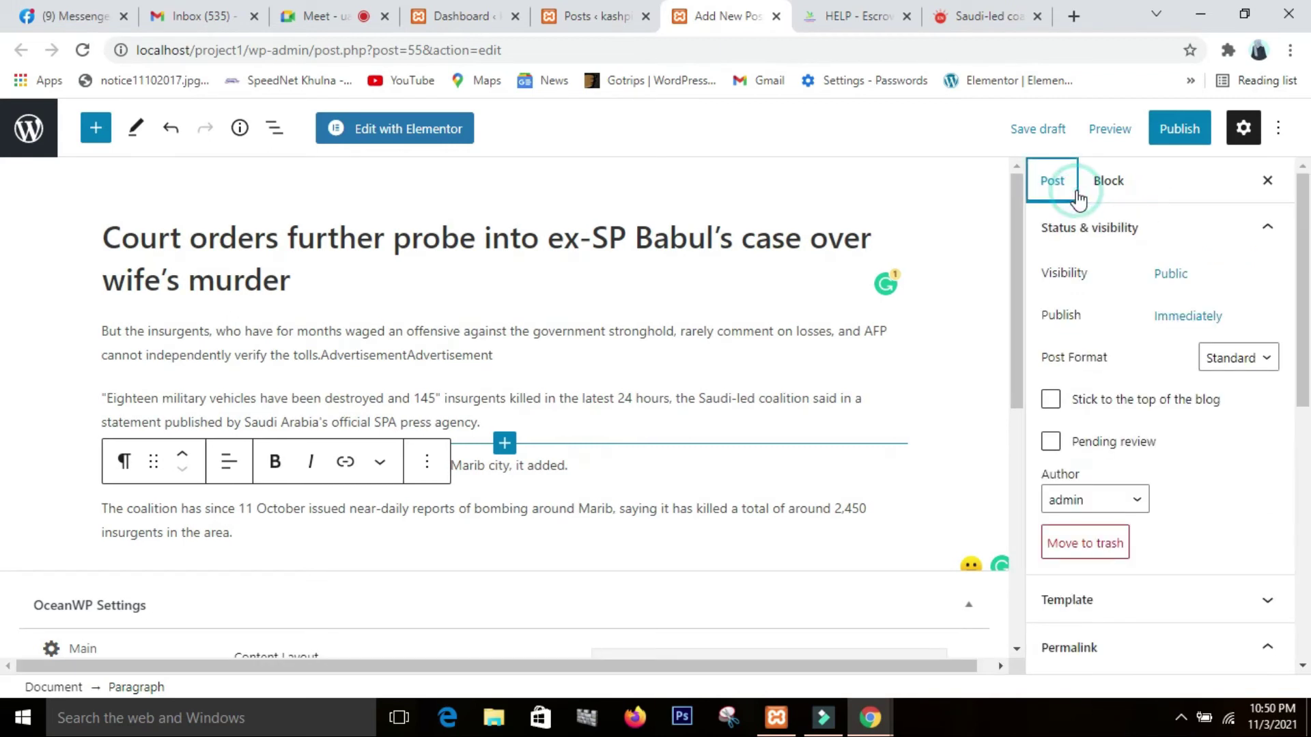
pyautogui.scroll(-4, 1097, 594)
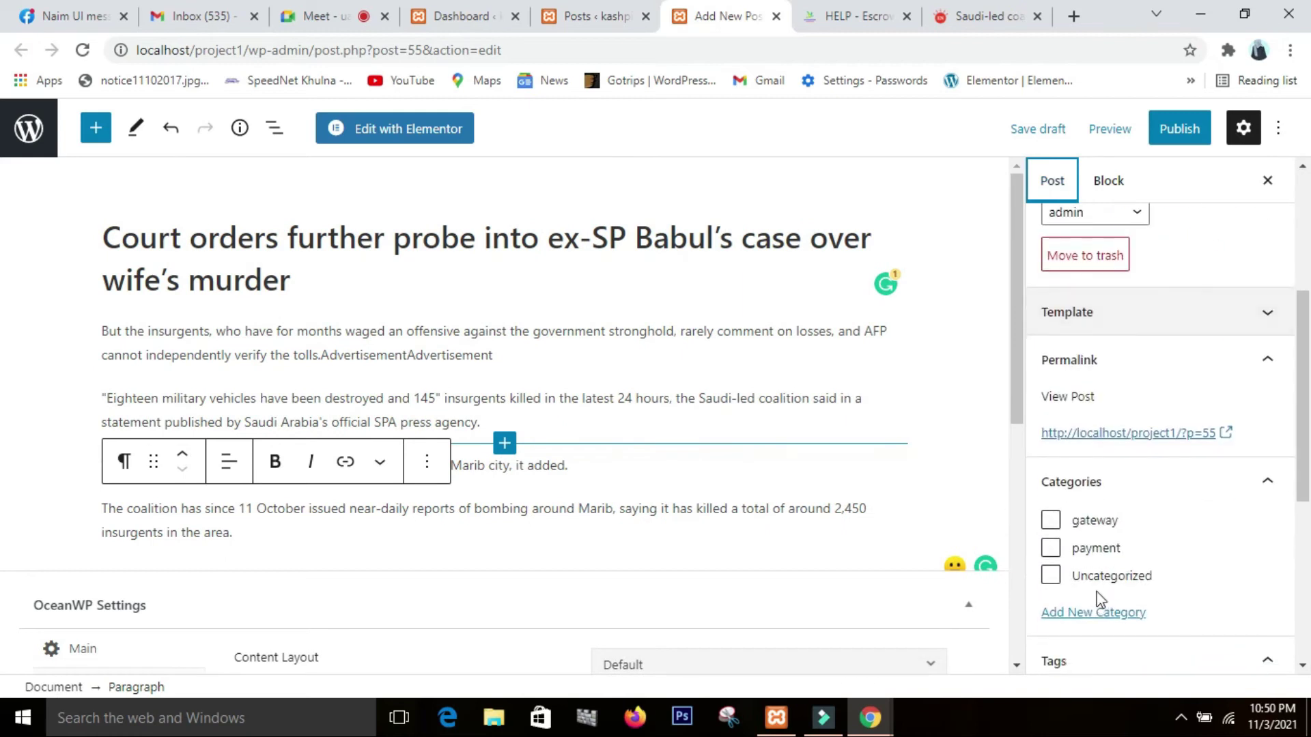
pyautogui.scroll(-5, 1097, 601)
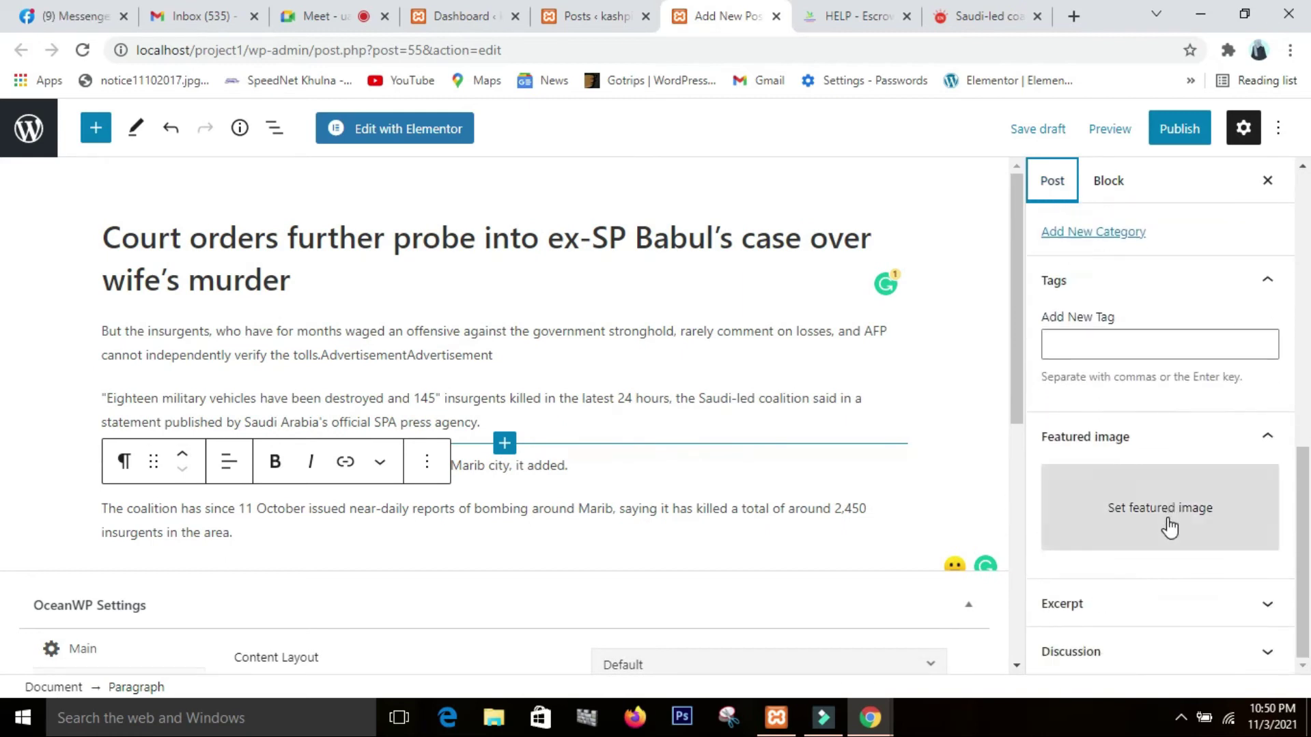
pyautogui.click(1167, 527)
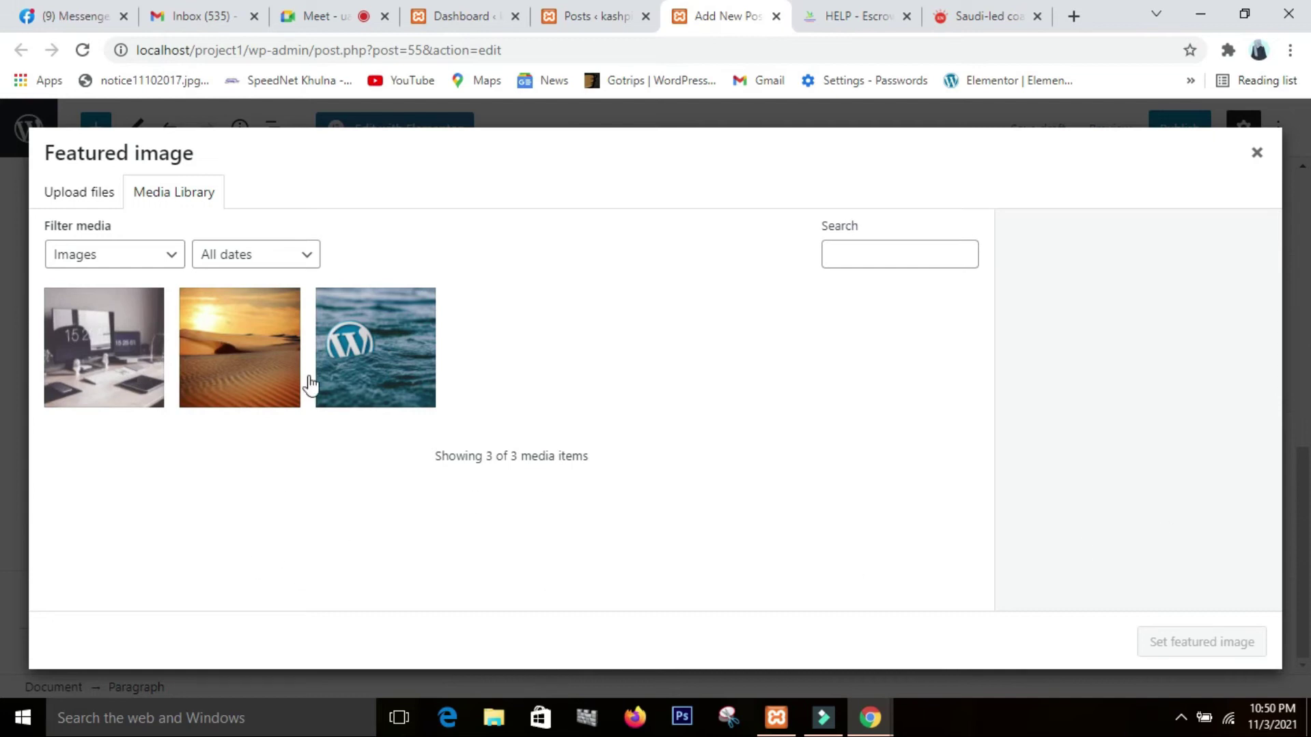
pyautogui.click(368, 395)
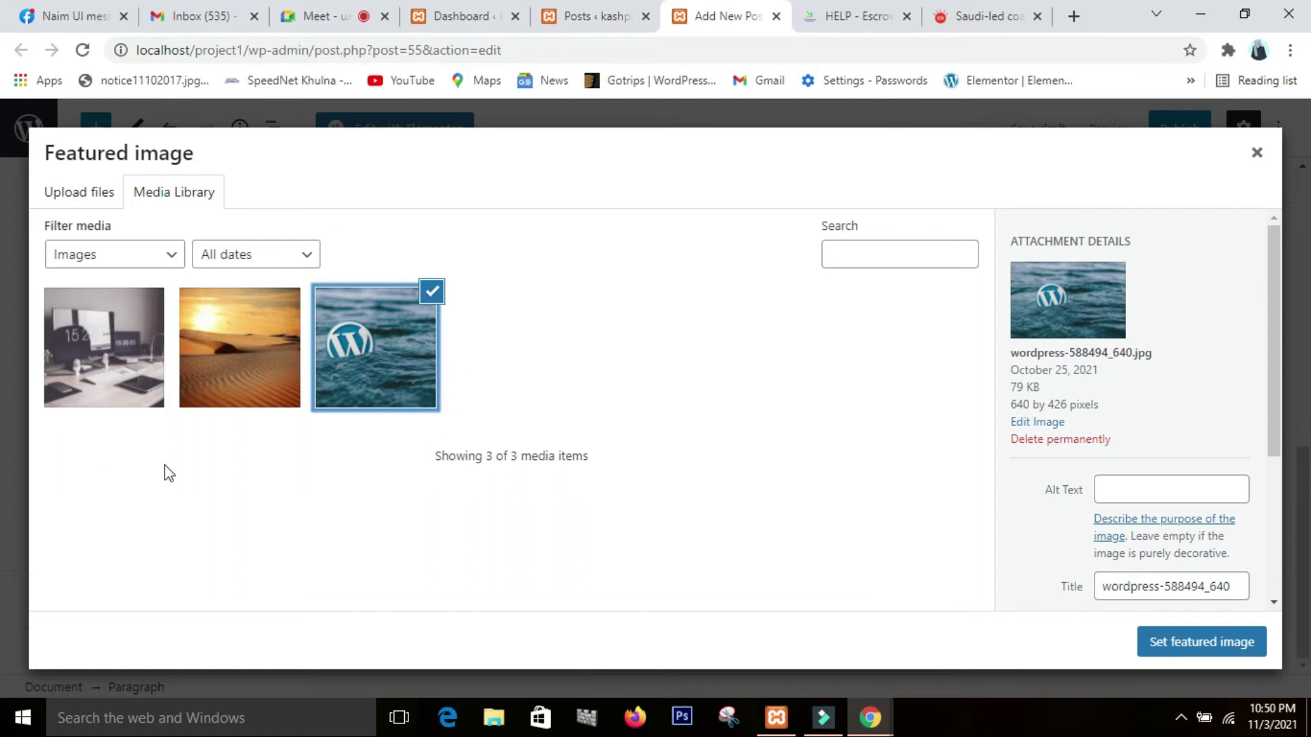
pyautogui.click(109, 196)
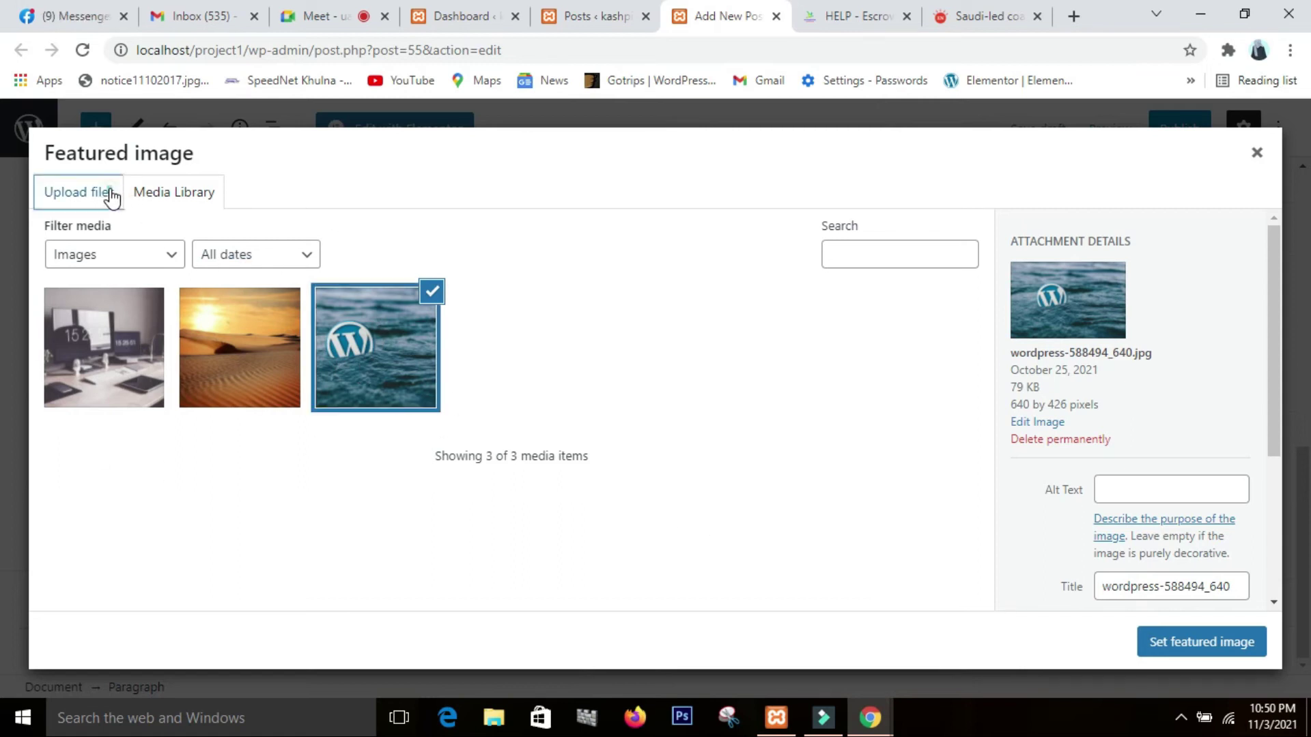
pyautogui.click(623, 430)
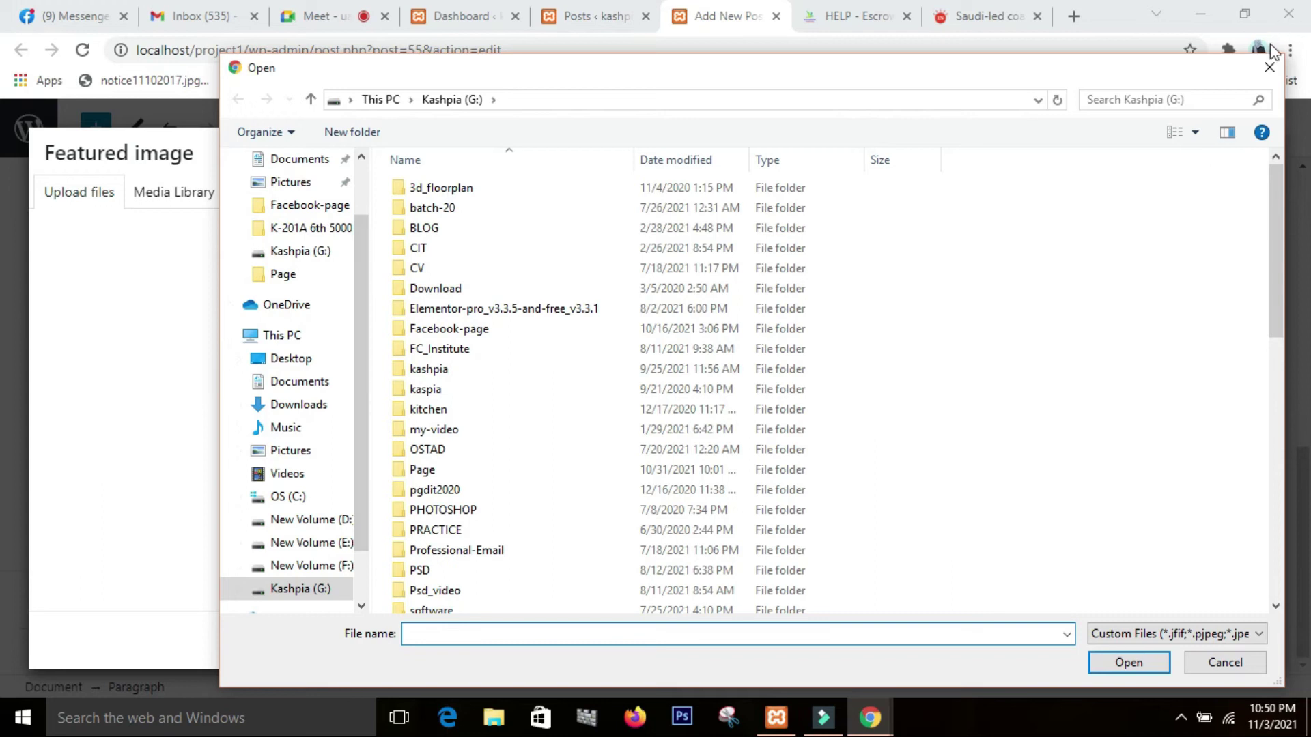
pyautogui.click(1268, 66)
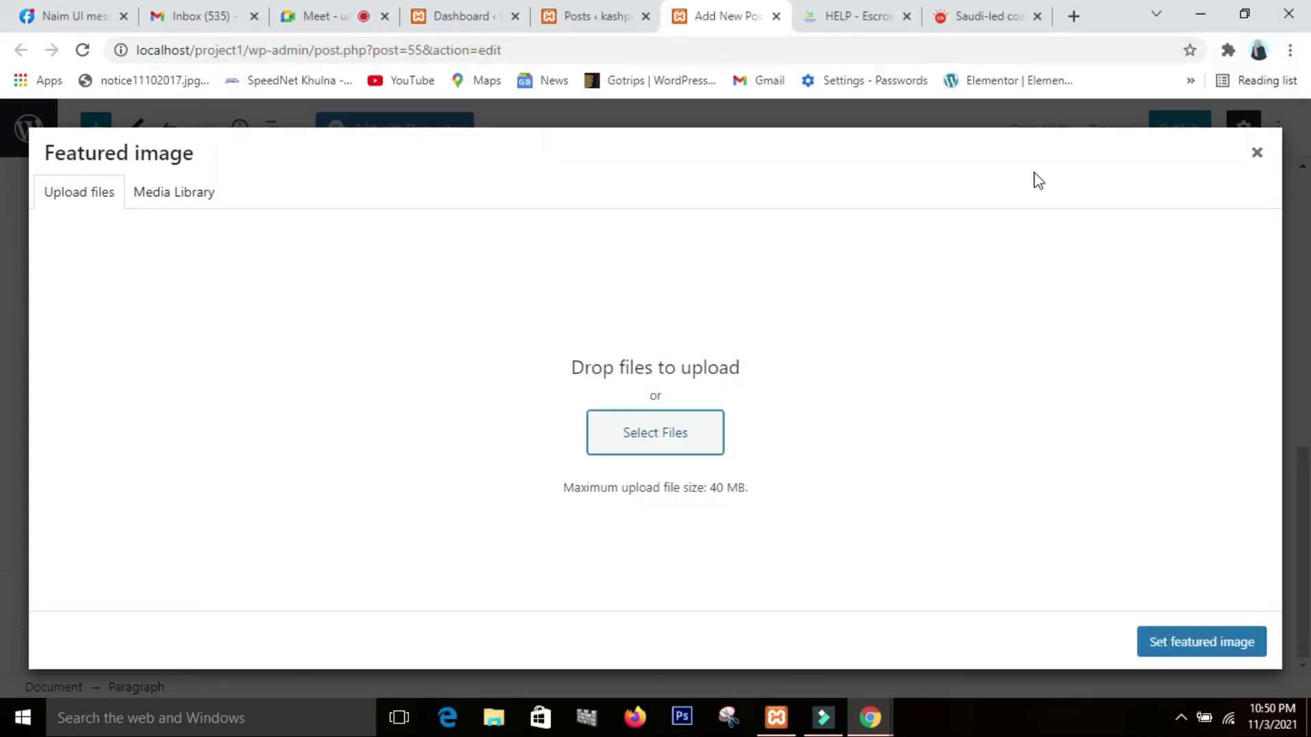
# Return to the Media Library and set wordpress-588494_640.jpg as the post's featured image.
pyautogui.click(139, 195)
pyautogui.click(329, 338)
pyautogui.click(393, 368)
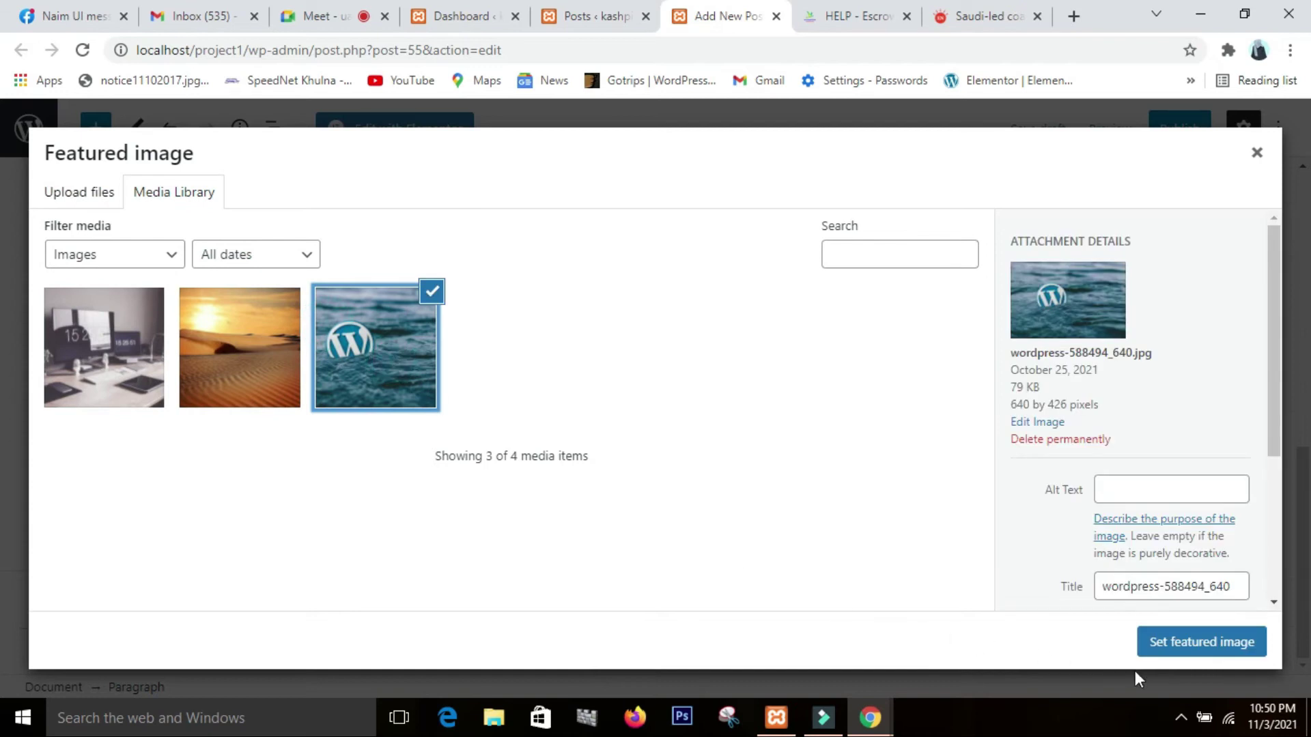
pyautogui.click(1174, 652)
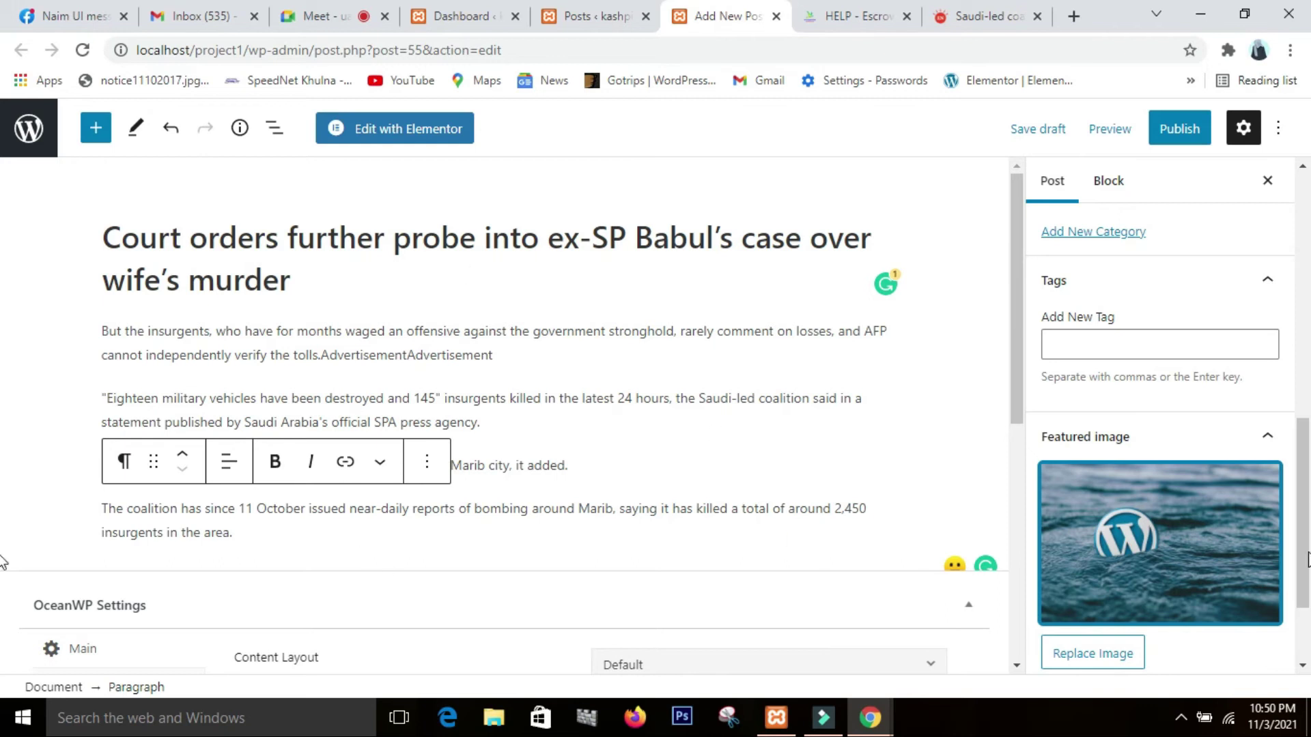
# Add a new category named Html to the post.
pyautogui.scroll(7, 1233, 349)
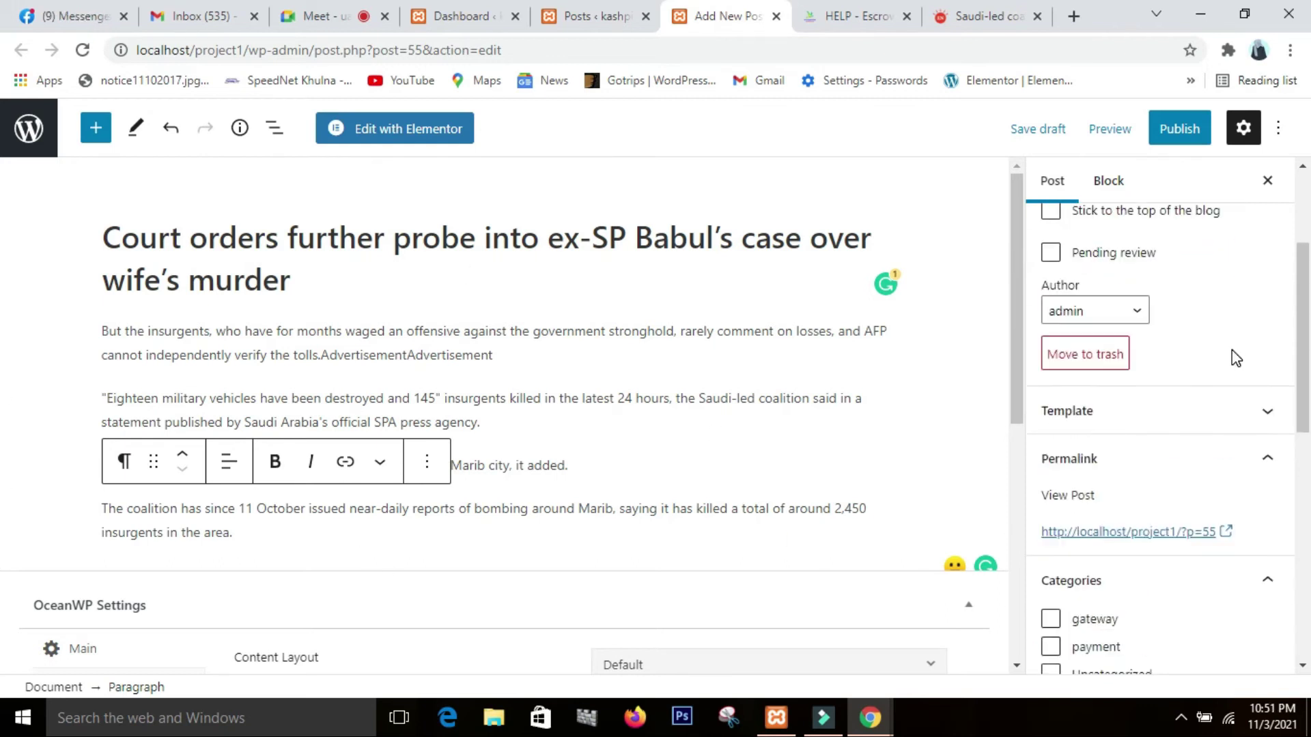
pyautogui.scroll(-3, 1233, 349)
pyautogui.scroll(3, 1241, 359)
pyautogui.scroll(-3, 1241, 358)
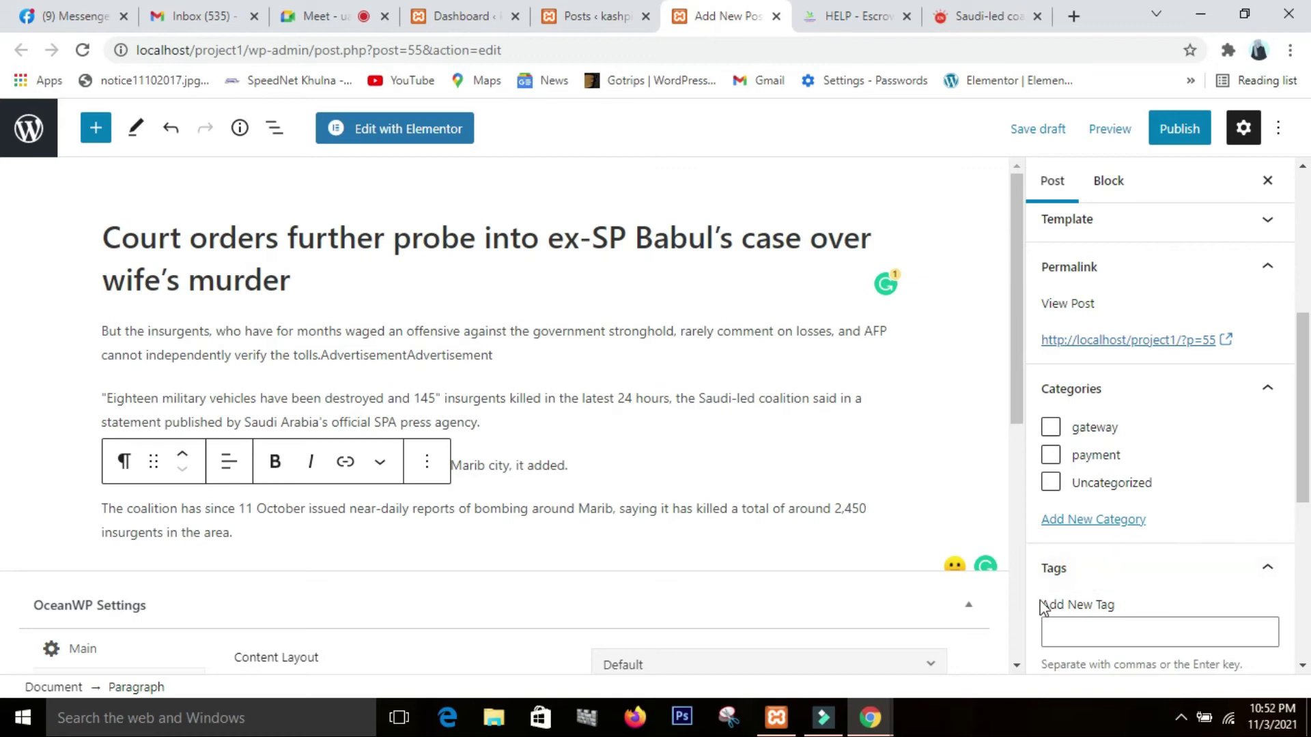
pyautogui.click(1121, 525)
pyautogui.click(1091, 574)
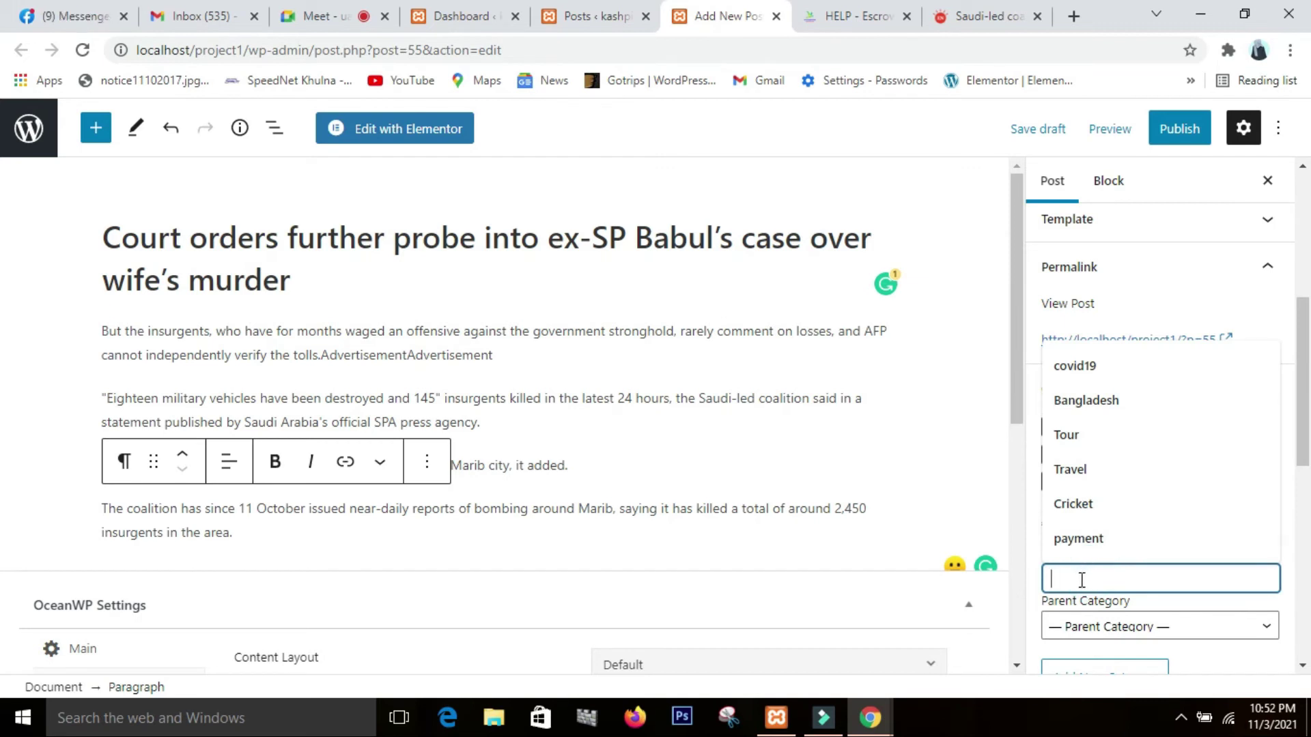
pyautogui.write('hj')
pyautogui.press('BackSpace')
pyautogui.press('BackSpace')
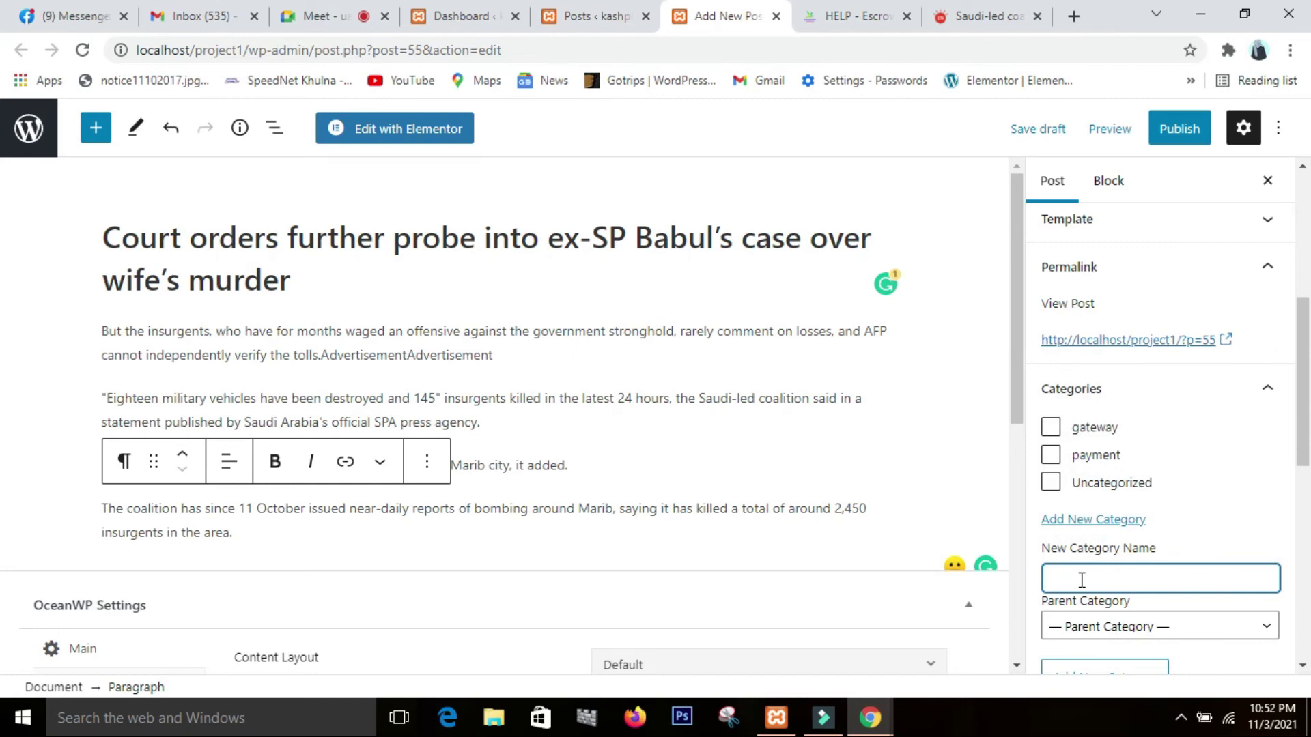
pyautogui.write('Html')
pyautogui.scroll(-3, 1092, 587)
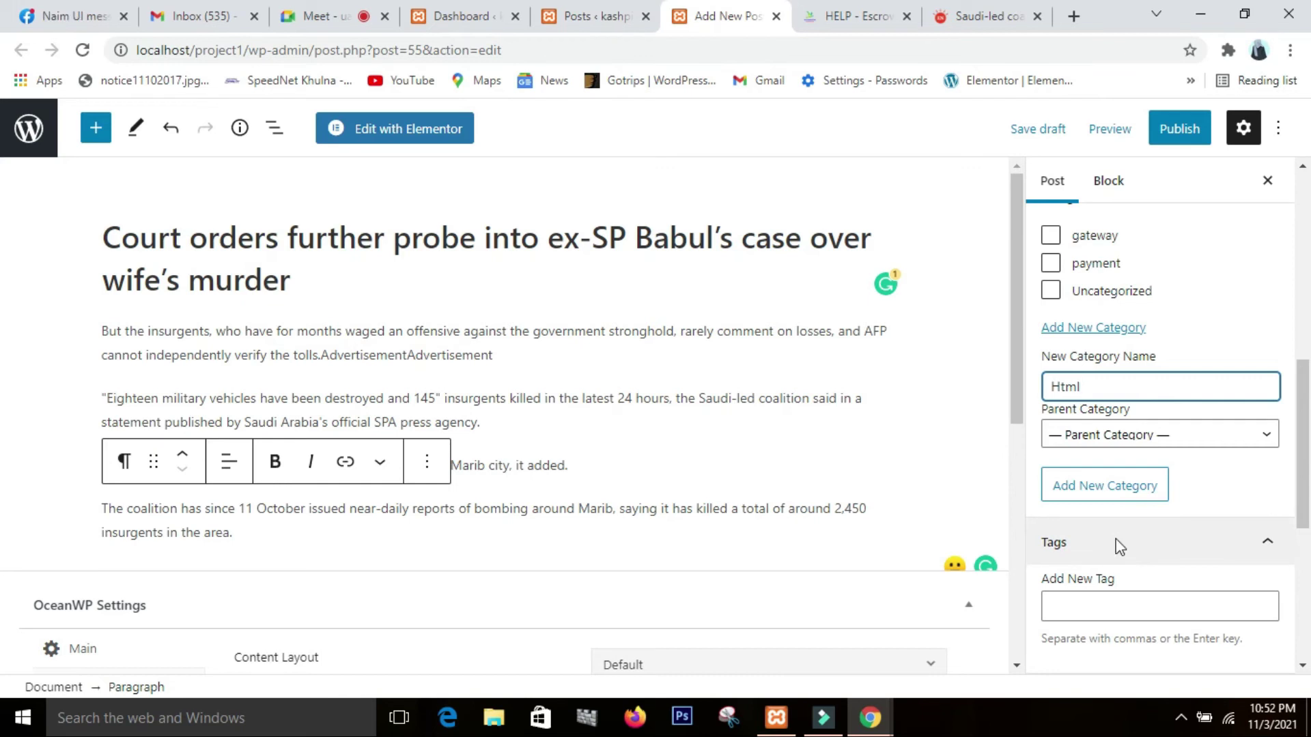
pyautogui.press('Return')
pyautogui.scroll(1, 1273, 266)
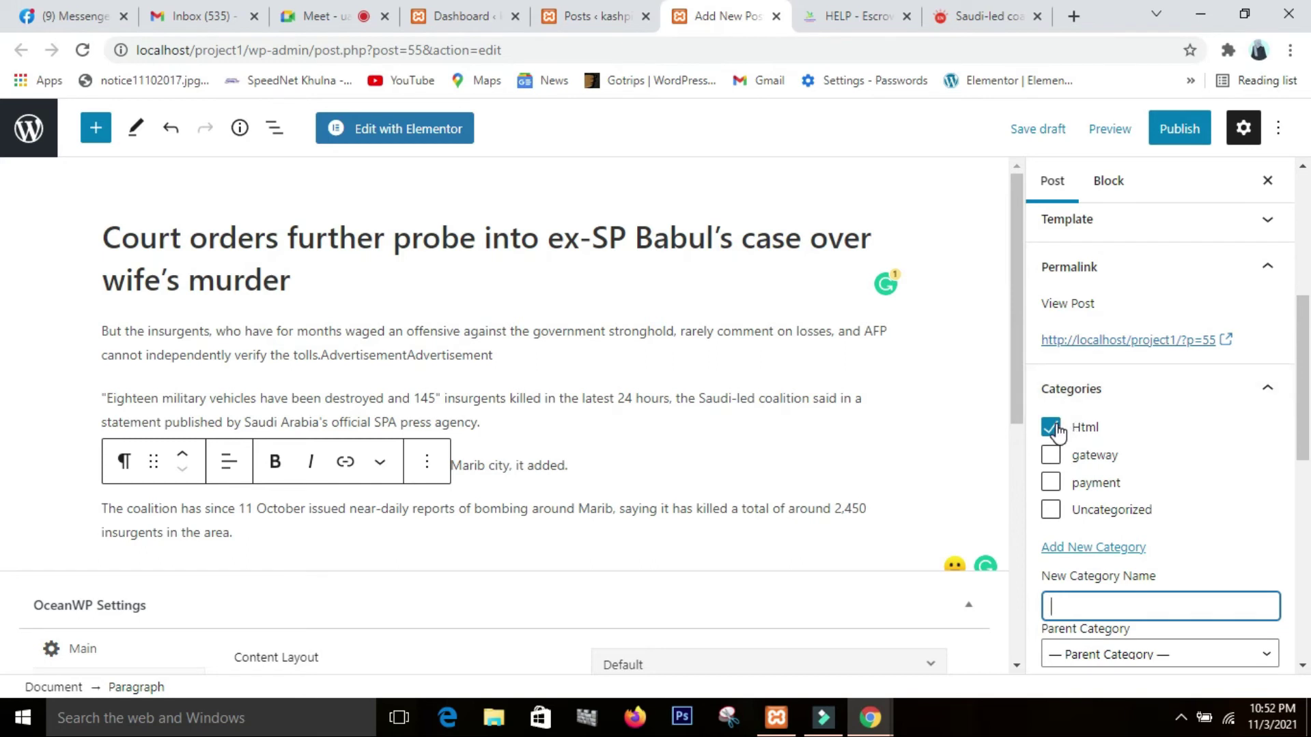
# Add a new category named Css and deselect it for this post.
pyautogui.click(1126, 607)
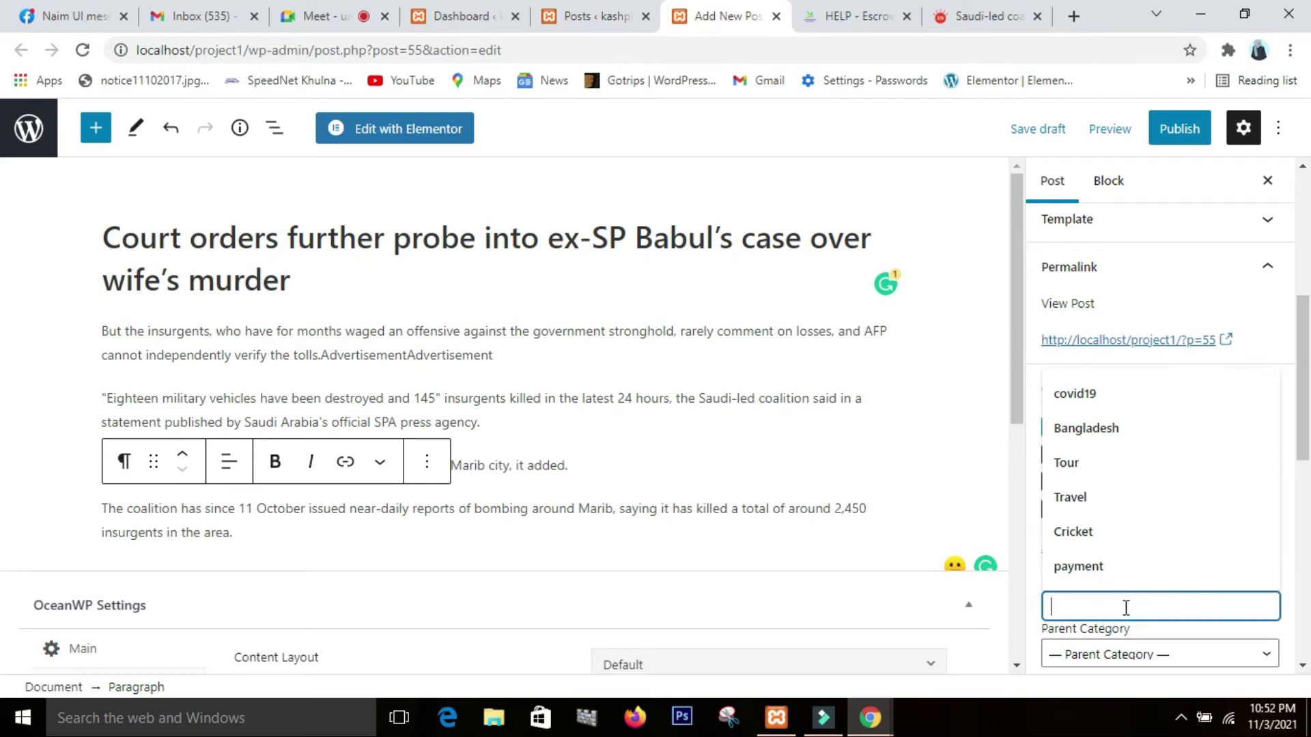
pyautogui.write('Css')
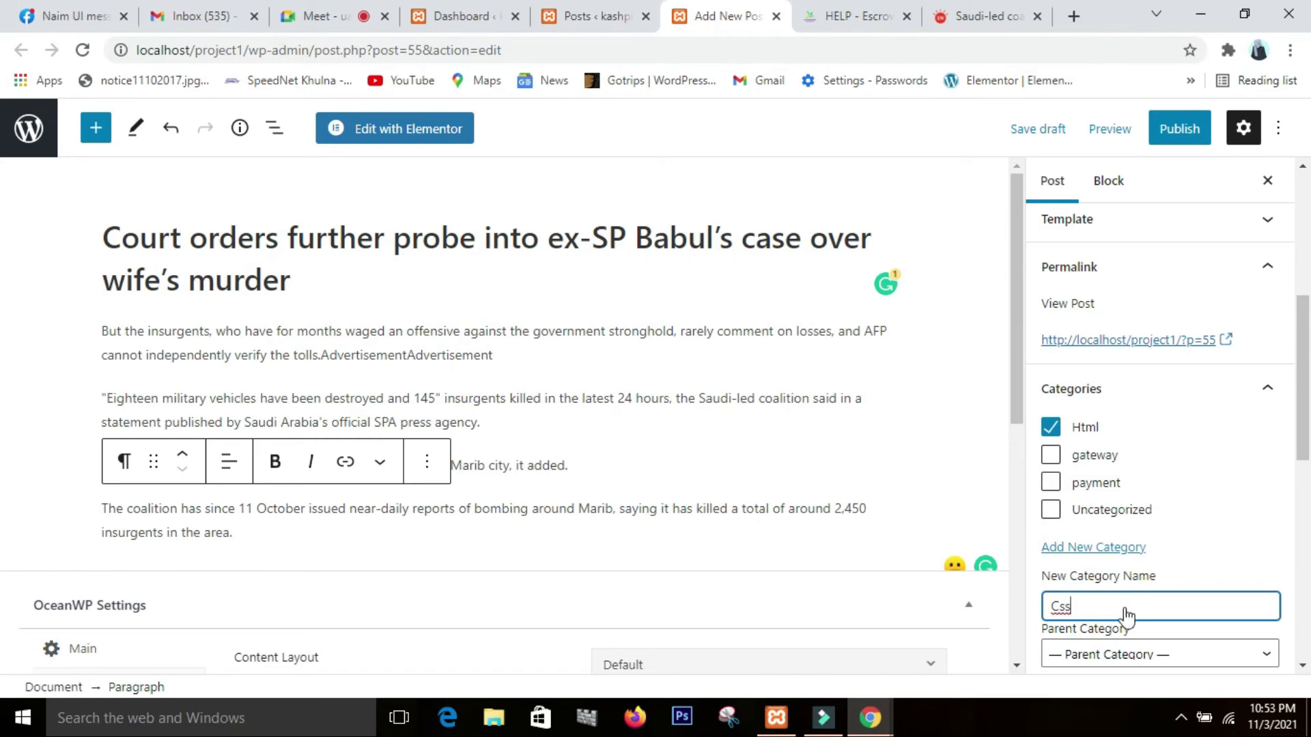
pyautogui.press('Return')
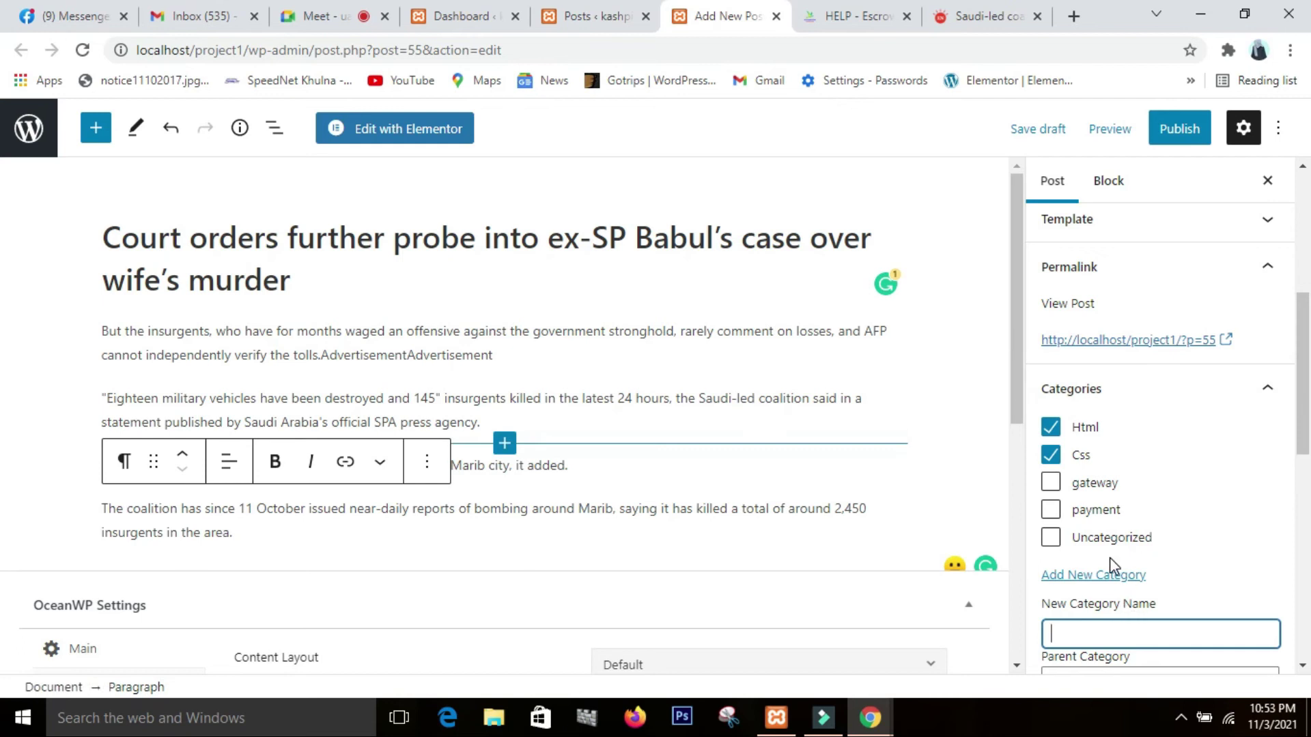
pyautogui.scroll(-4, 1165, 555)
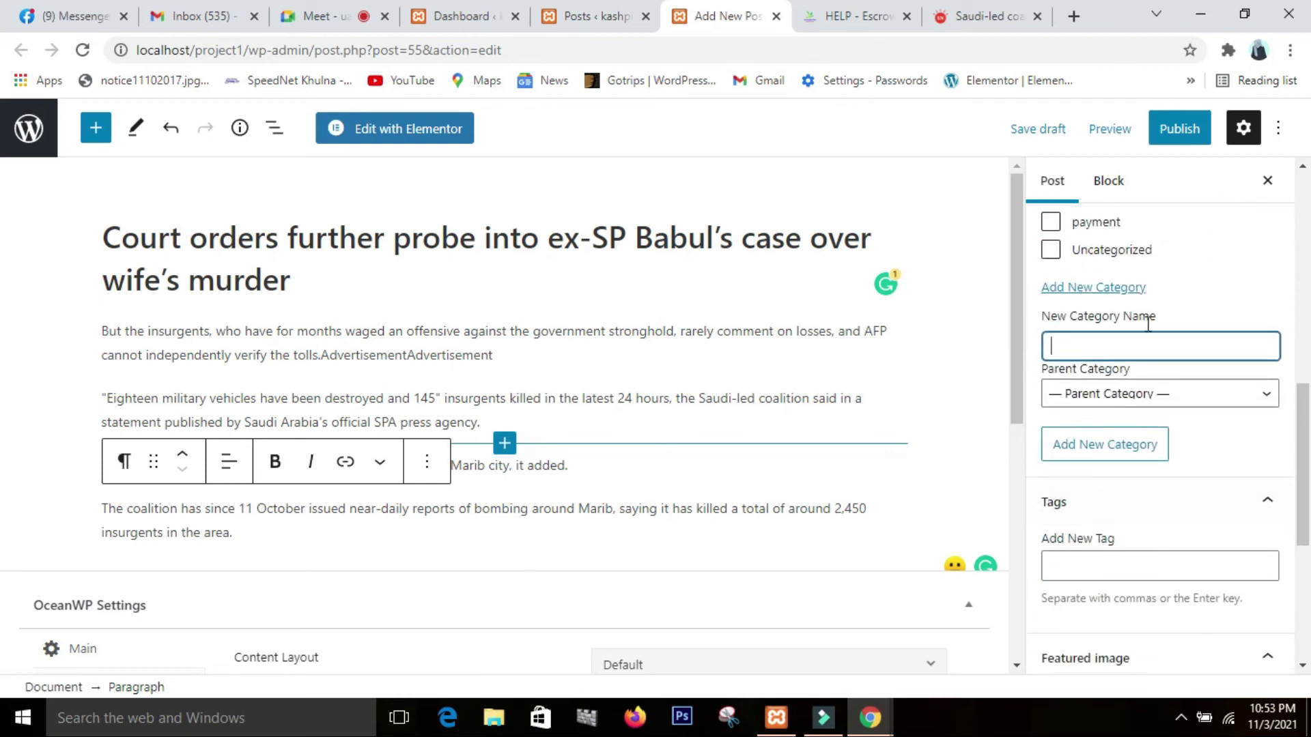
pyautogui.scroll(2, 1166, 341)
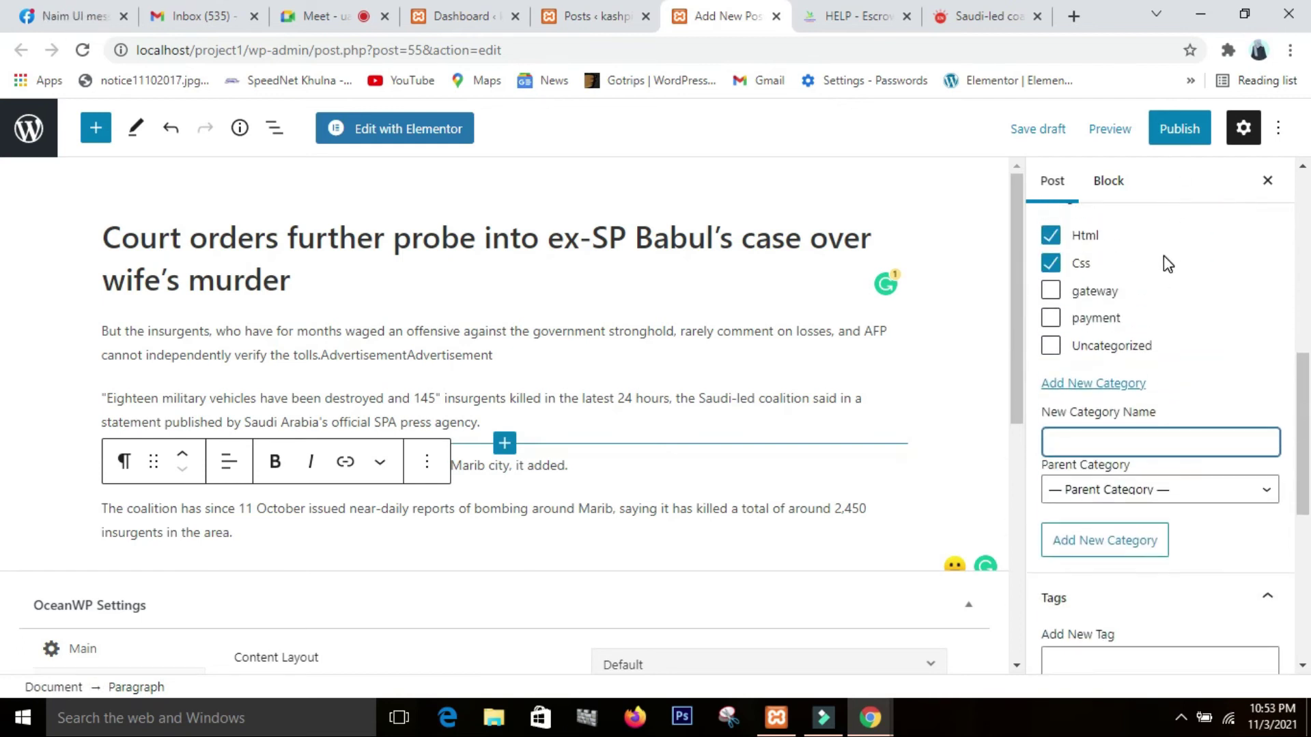
pyautogui.click(1055, 262)
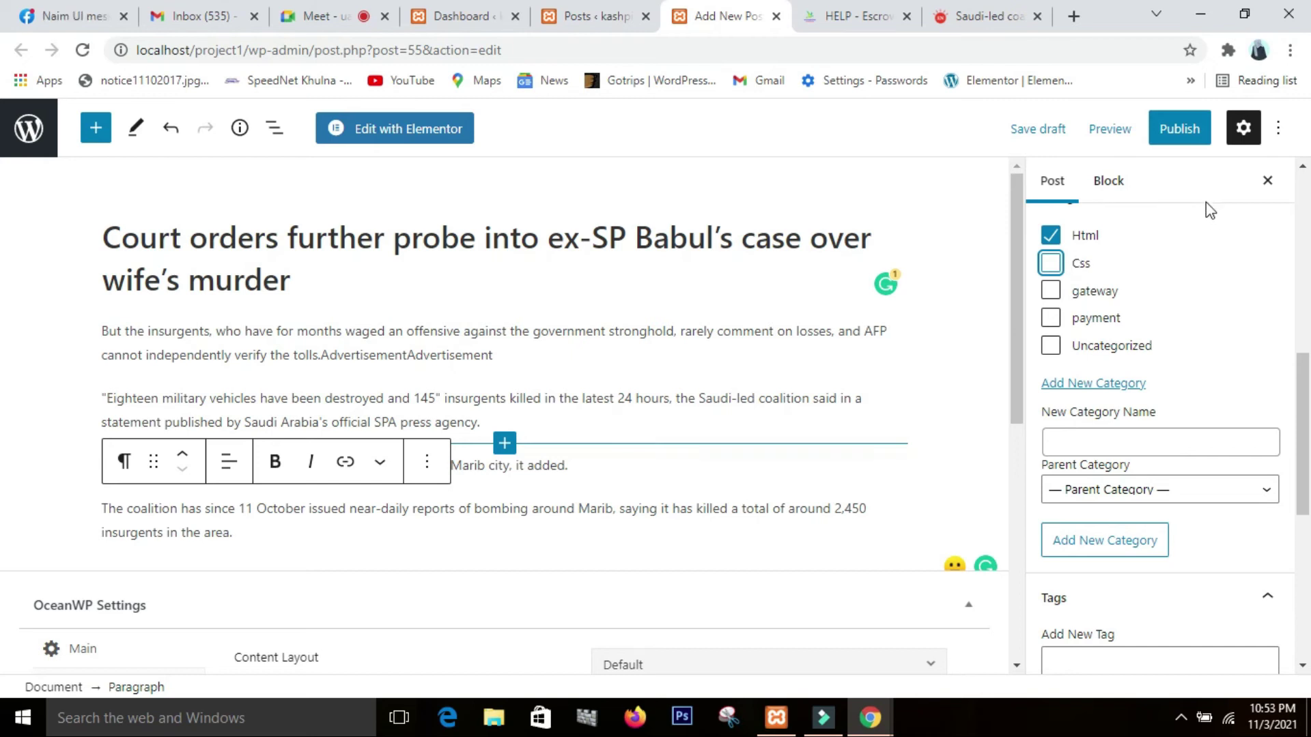
# Add the tags html, css and web design to the post.
pyautogui.scroll(-1, 1226, 253)
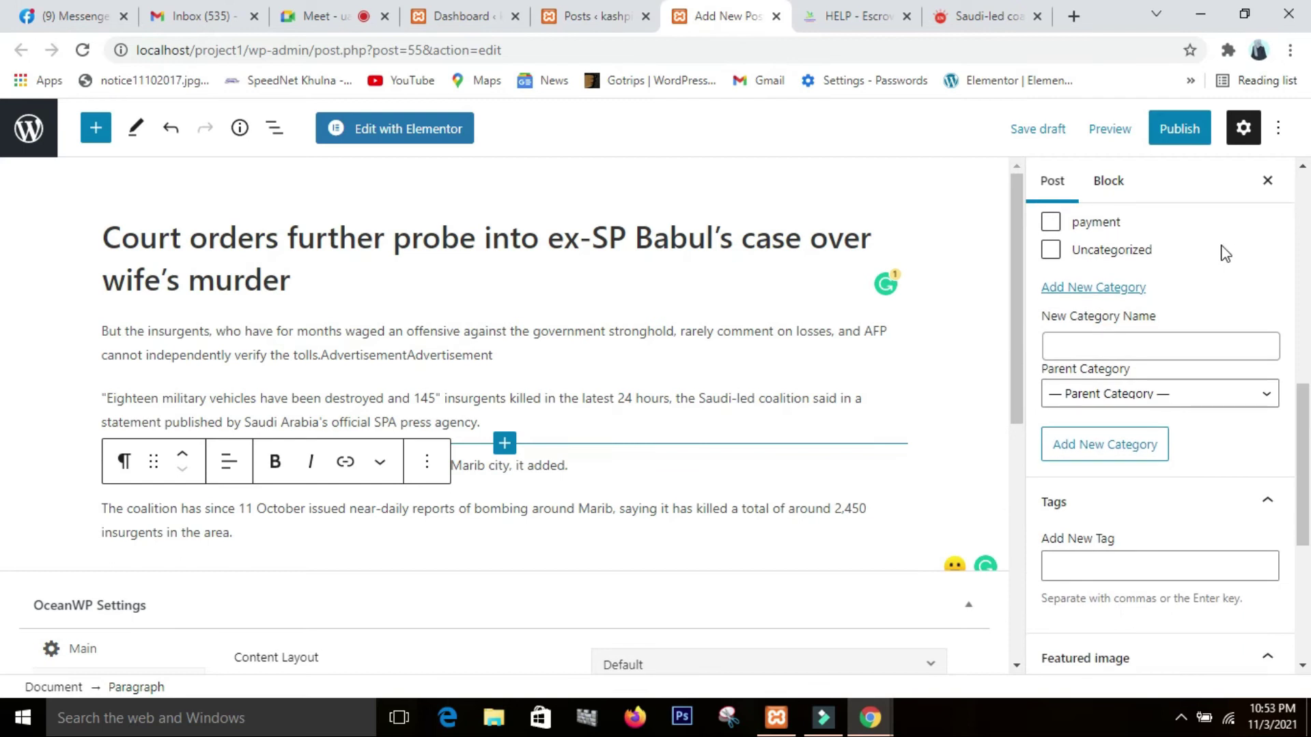
pyautogui.scroll(-2, 1222, 252)
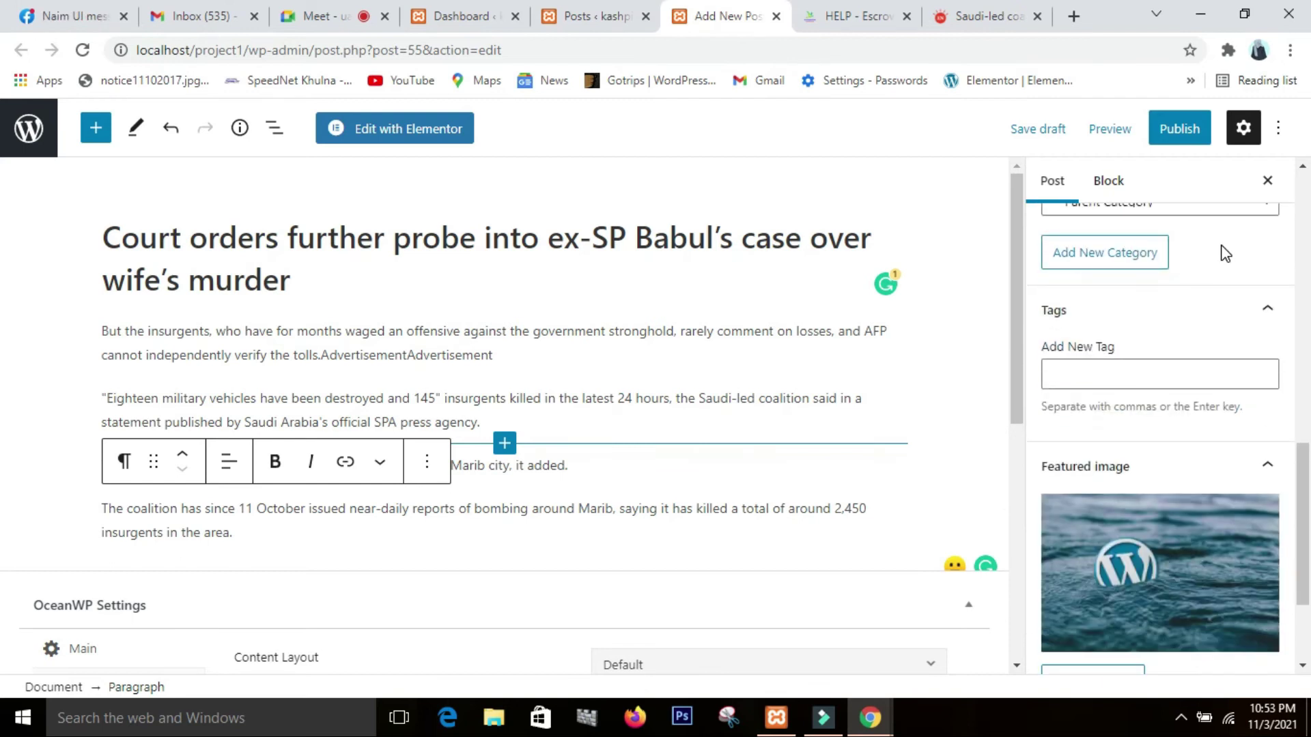
pyautogui.click(1167, 383)
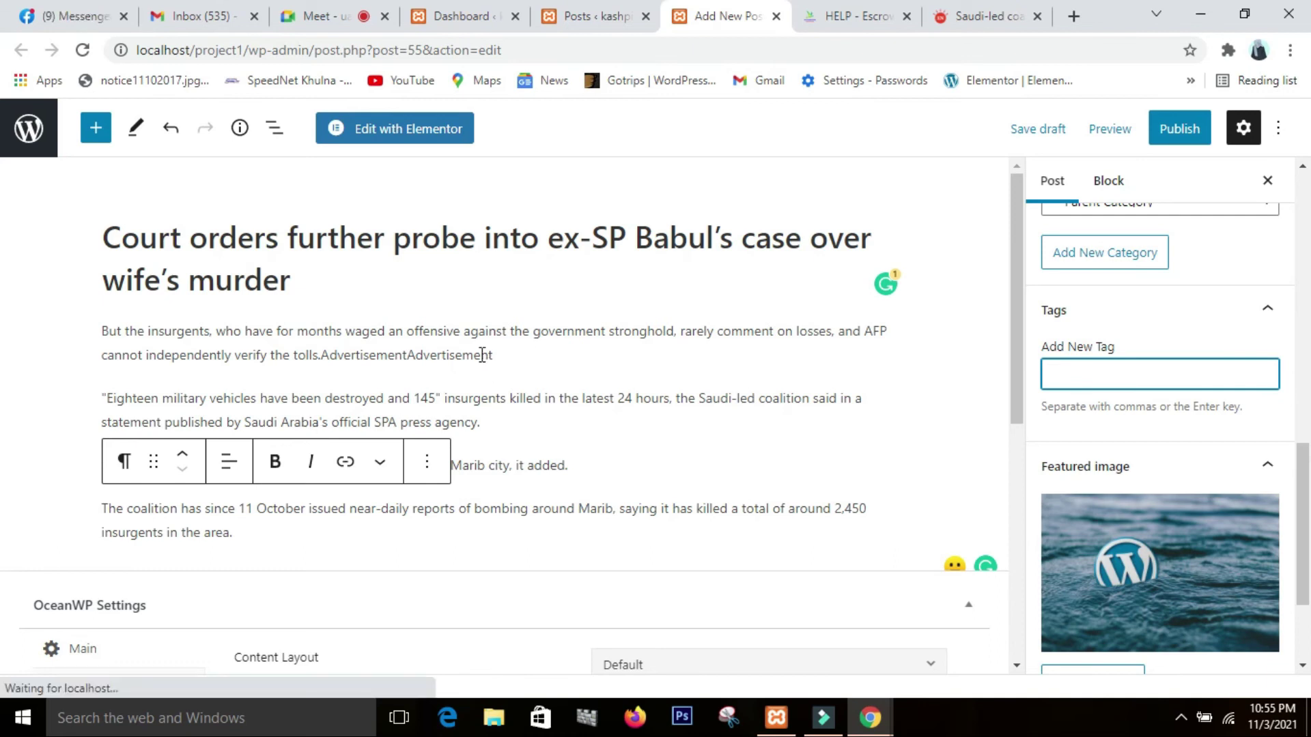
pyautogui.click(1151, 374)
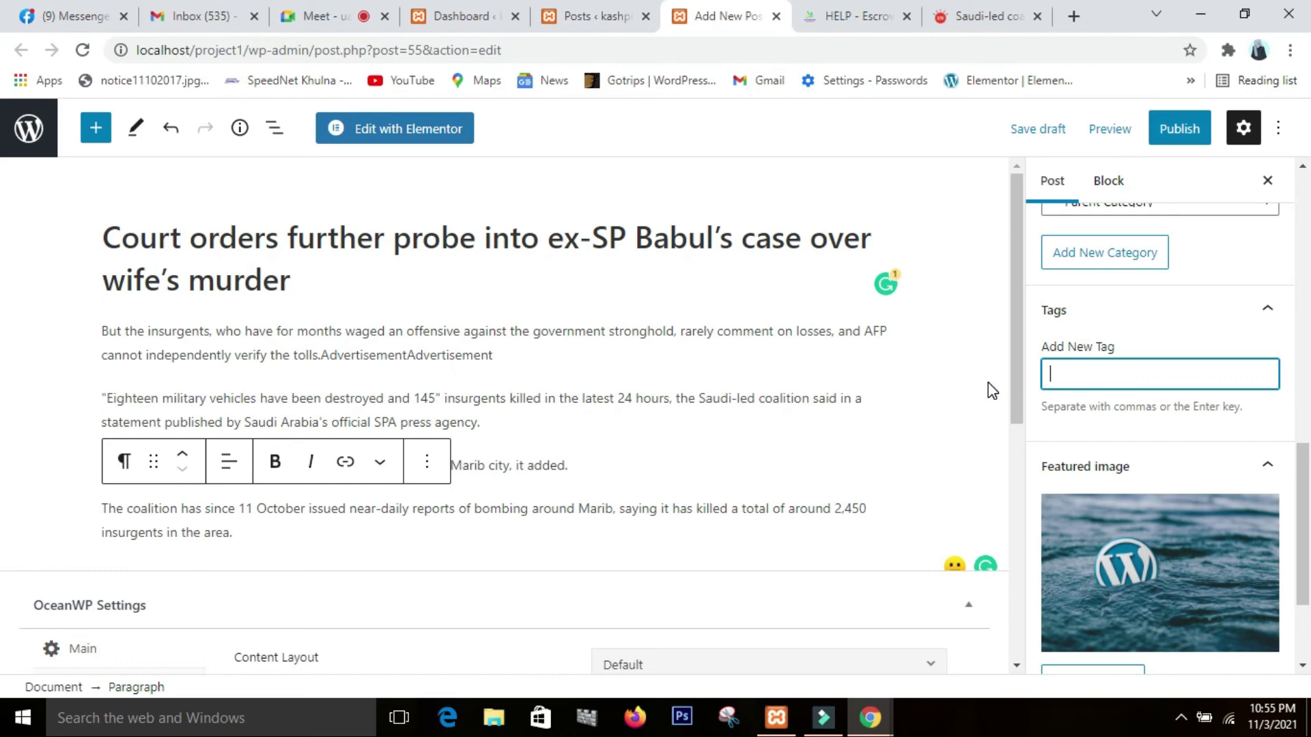
pyautogui.write('html')
pyautogui.press('Return')
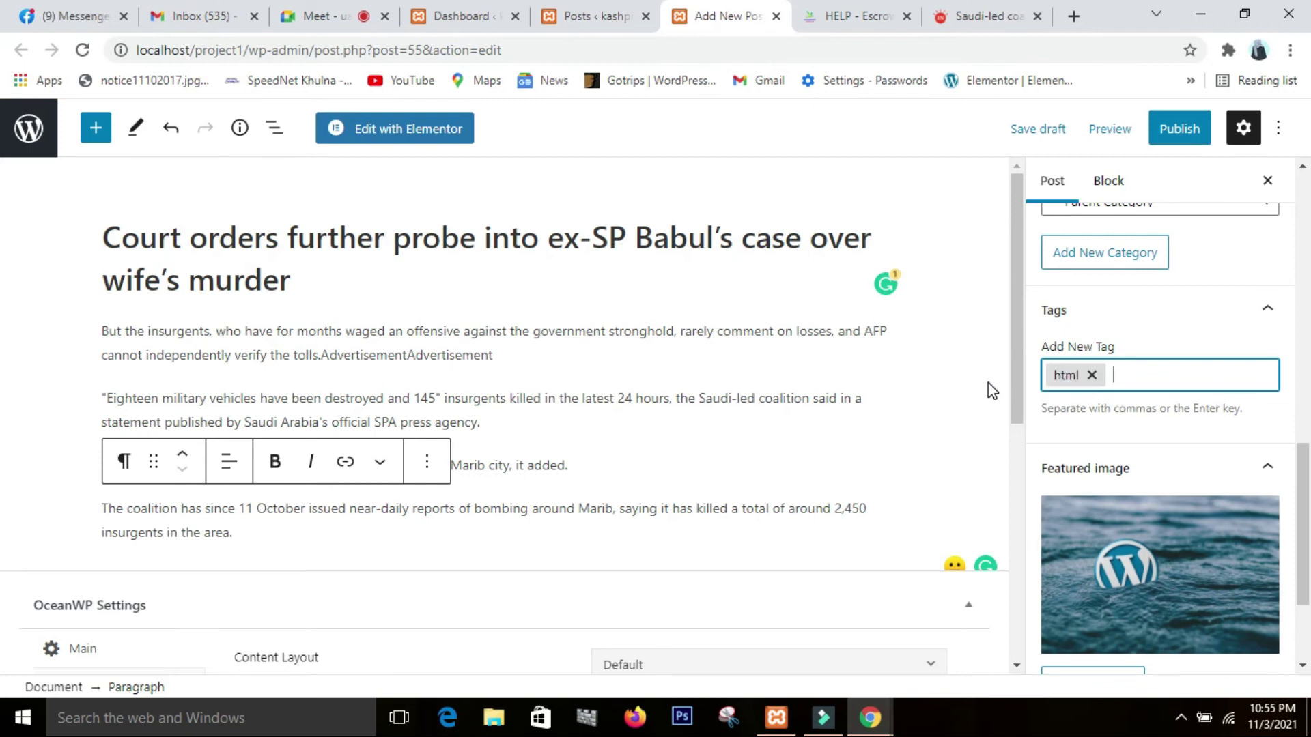
pyautogui.write('css')
pyautogui.press('Return')
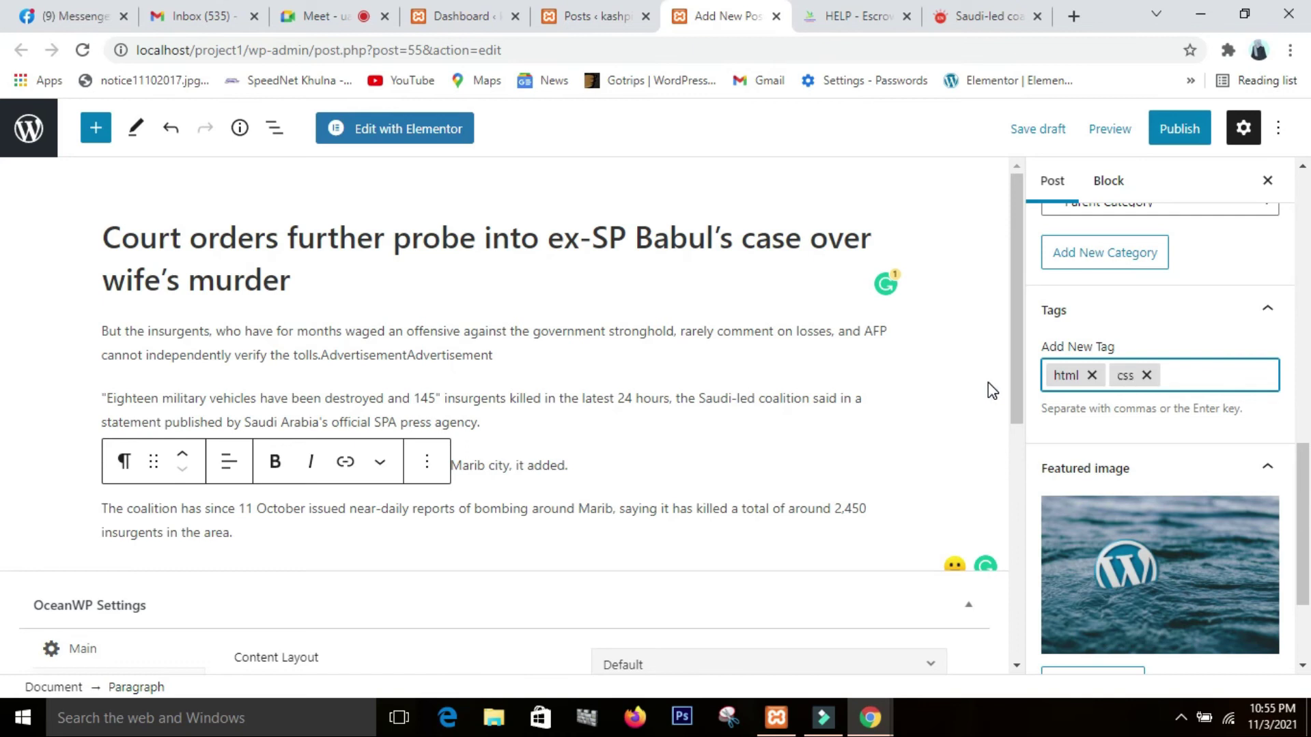
pyautogui.write('webde')
pyautogui.press('BackSpace')
pyautogui.press('BackSpace')
pyautogui.write('design')
pyautogui.press('Return')
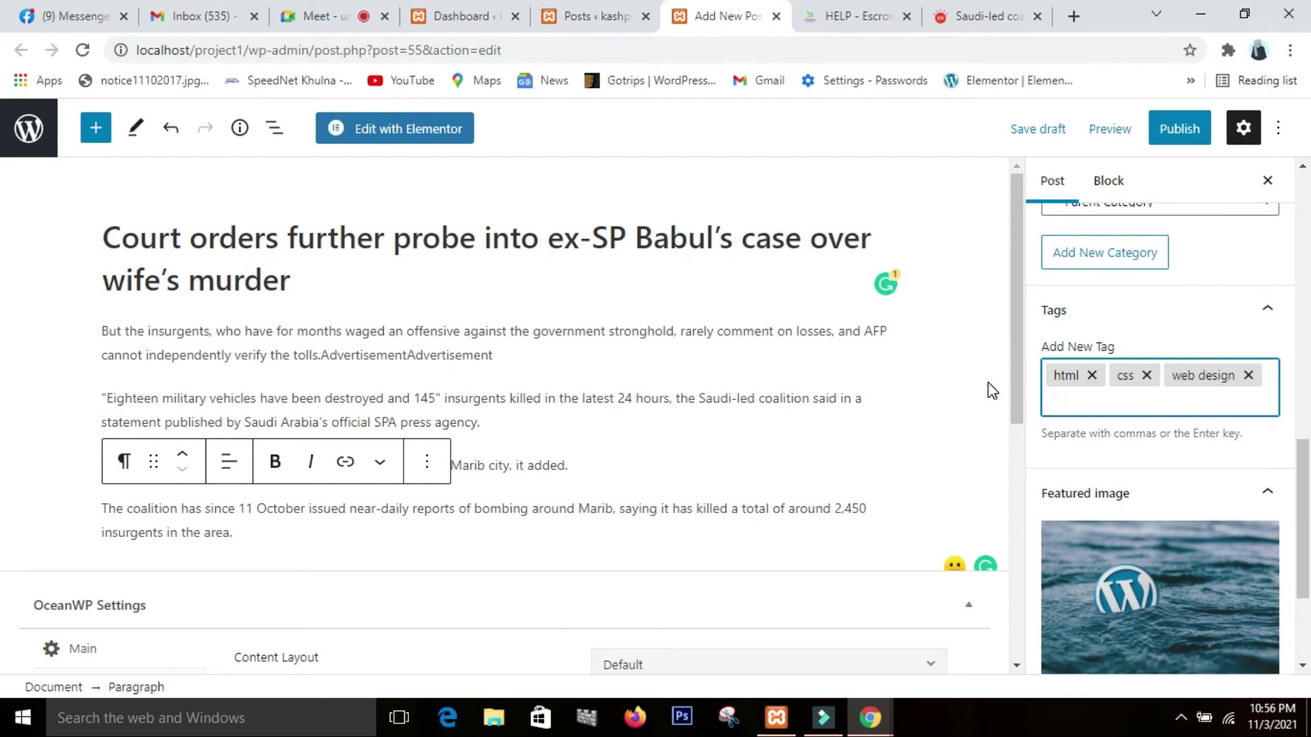
# Review the author choices available in the post's status and visibility settings.
pyautogui.scroll(-1, 1231, 506)
pyautogui.scroll(-2, 1231, 506)
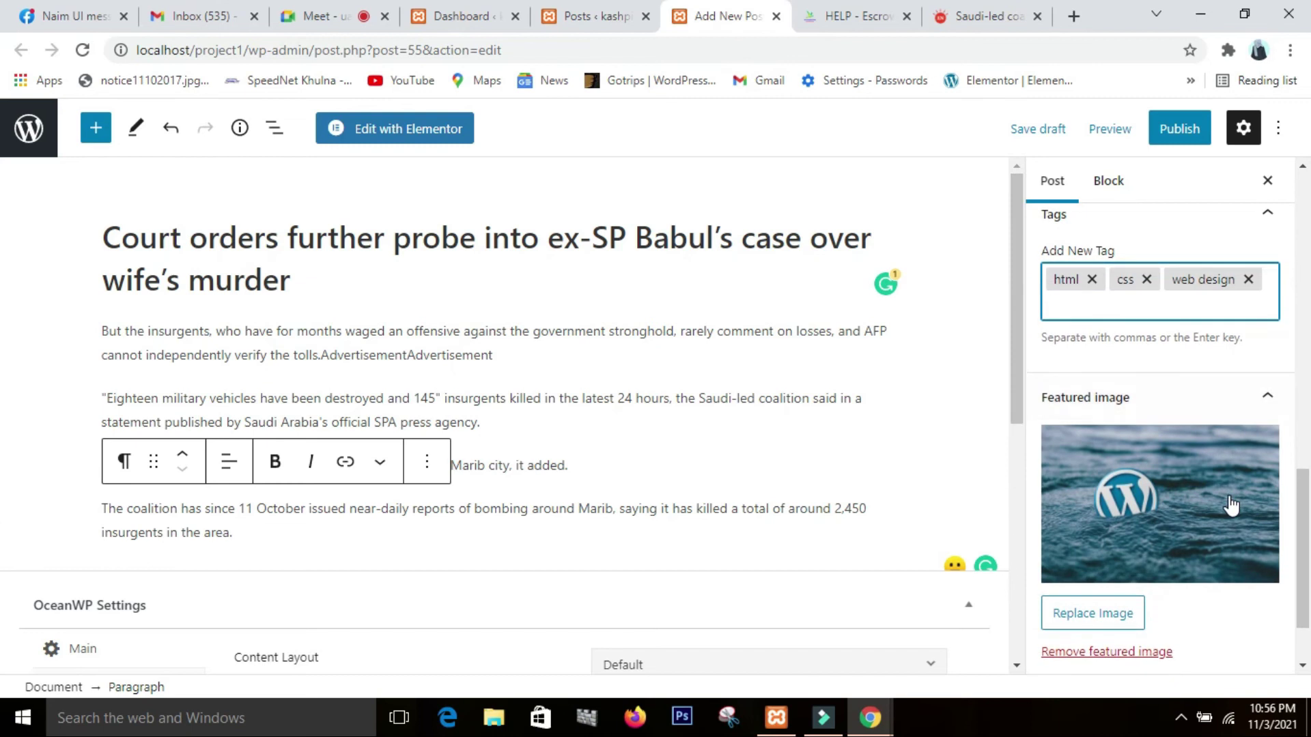
pyautogui.scroll(10, 1231, 505)
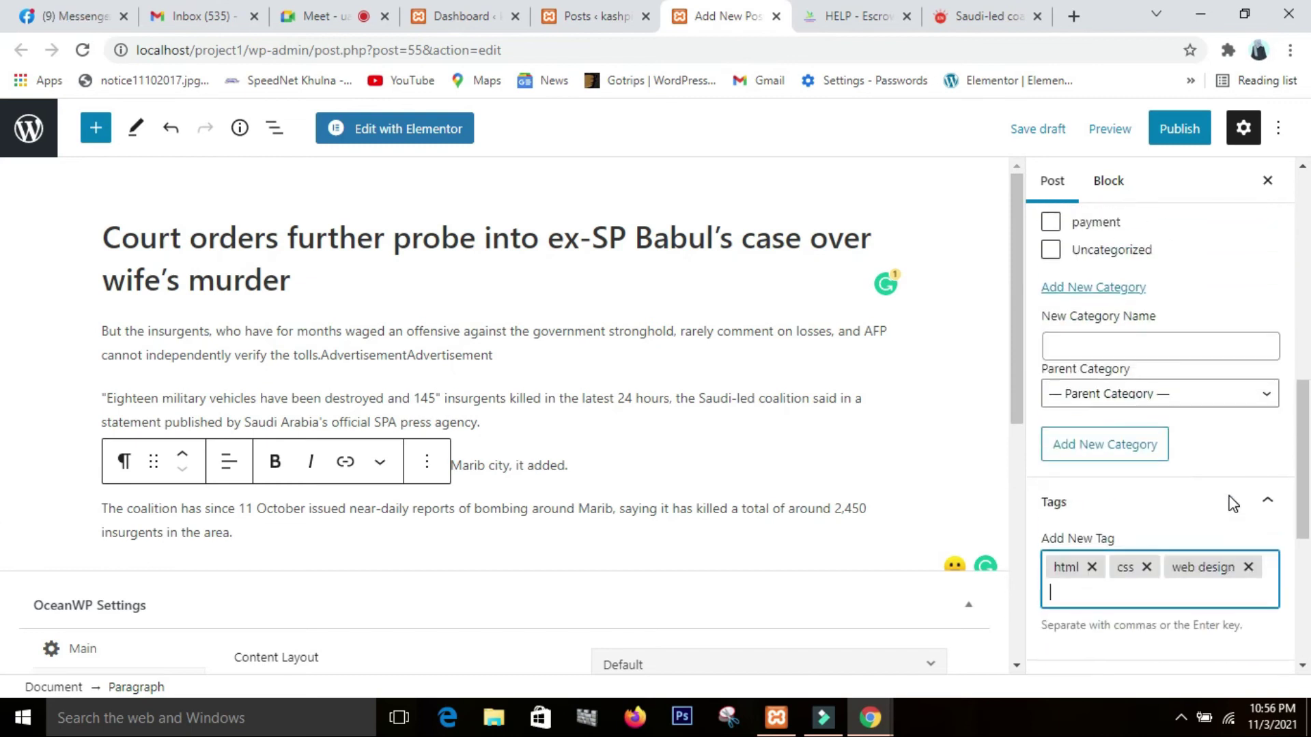
pyautogui.scroll(6, 1233, 505)
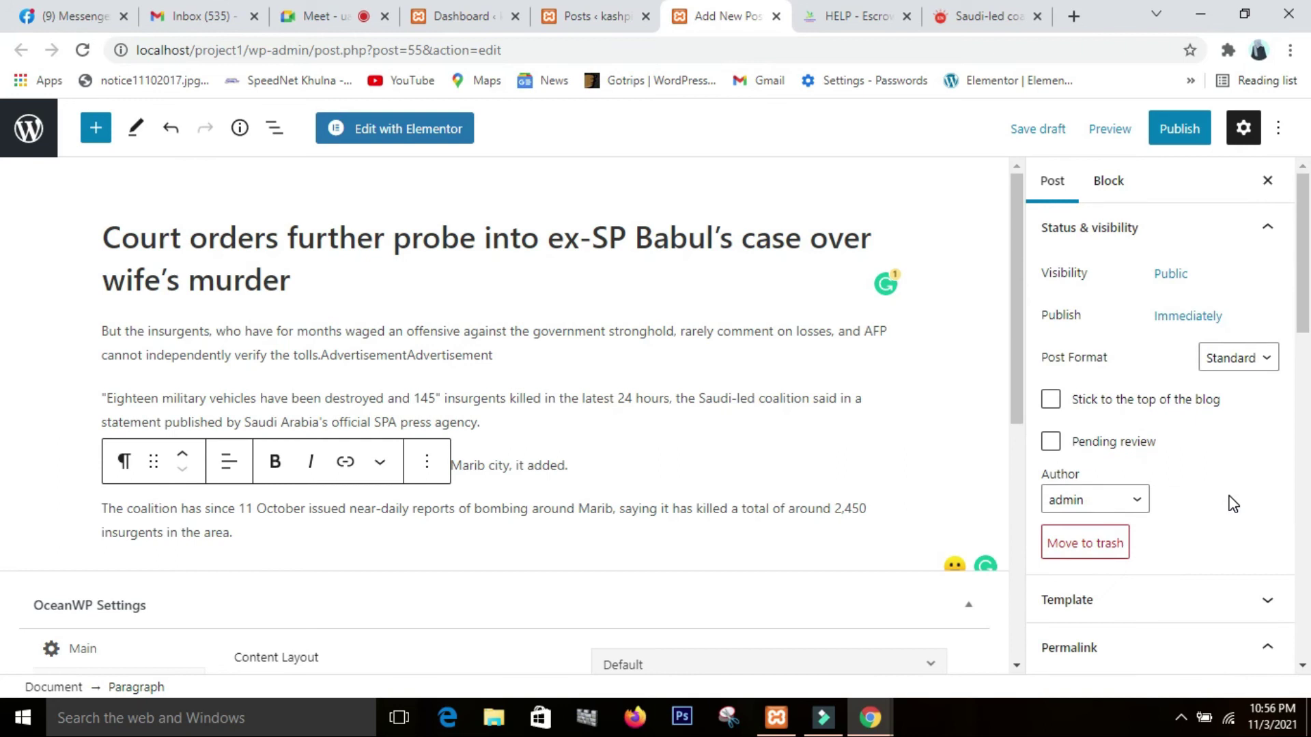
pyautogui.click(1136, 501)
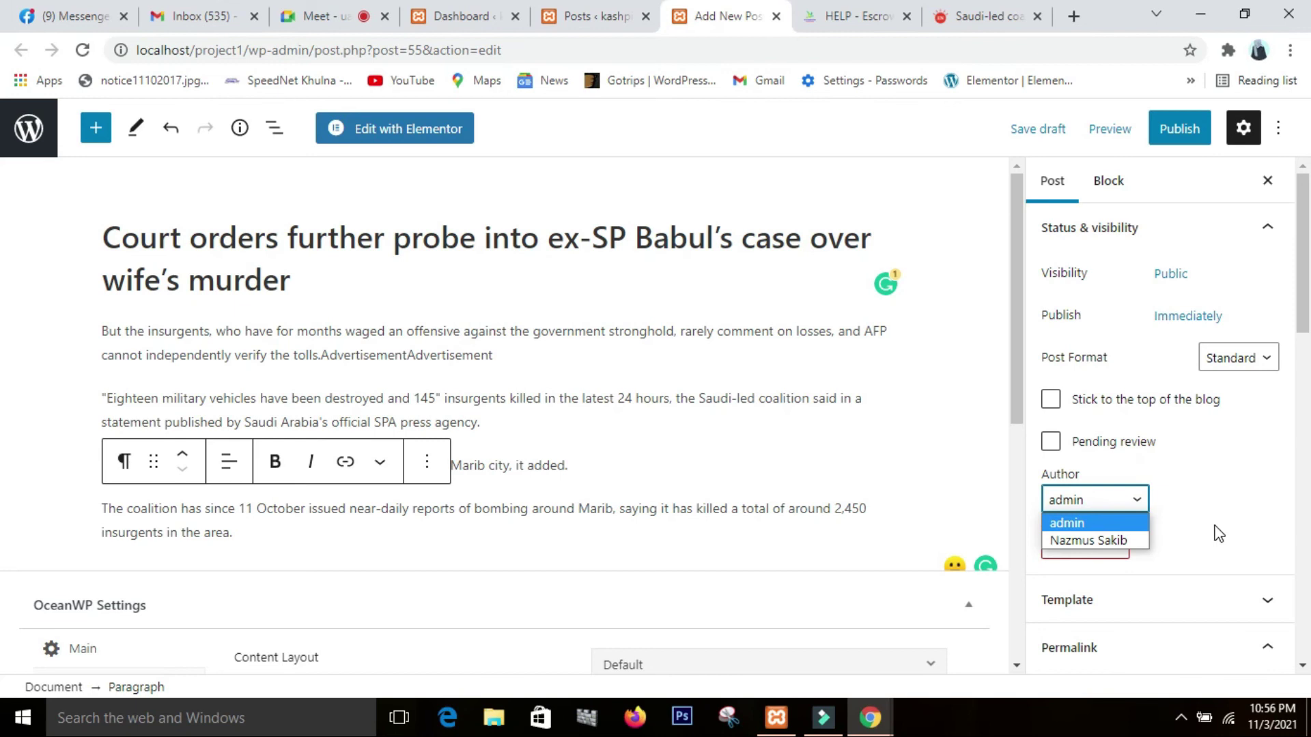
pyautogui.click(1174, 519)
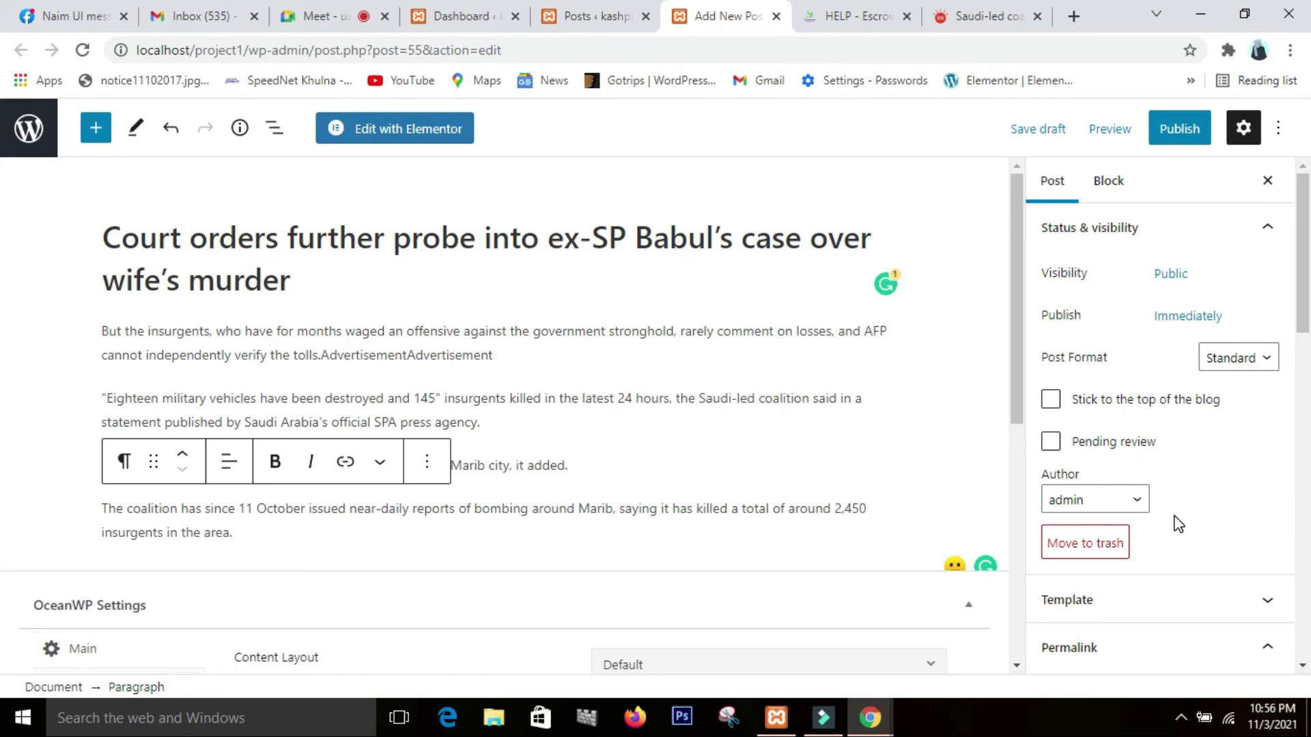
pyautogui.click(1136, 499)
pyautogui.click(1166, 486)
pyautogui.click(1138, 517)
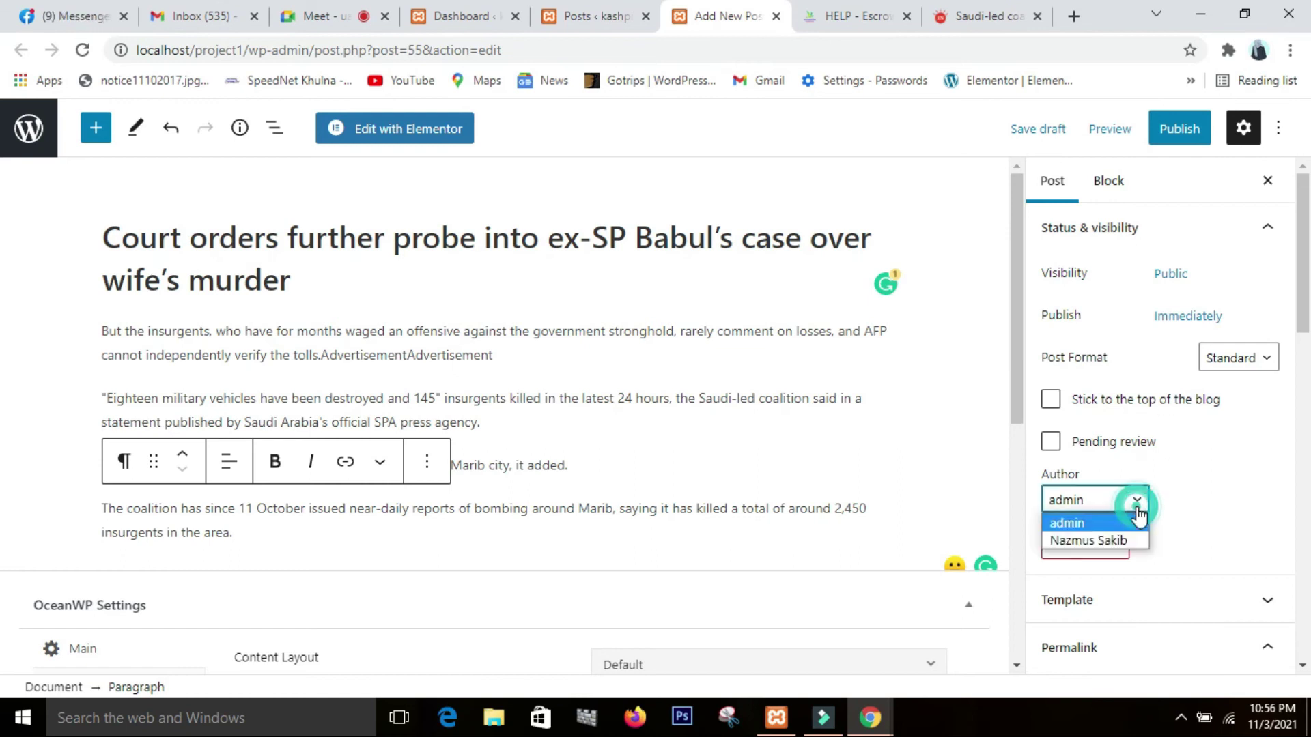
pyautogui.click(1205, 504)
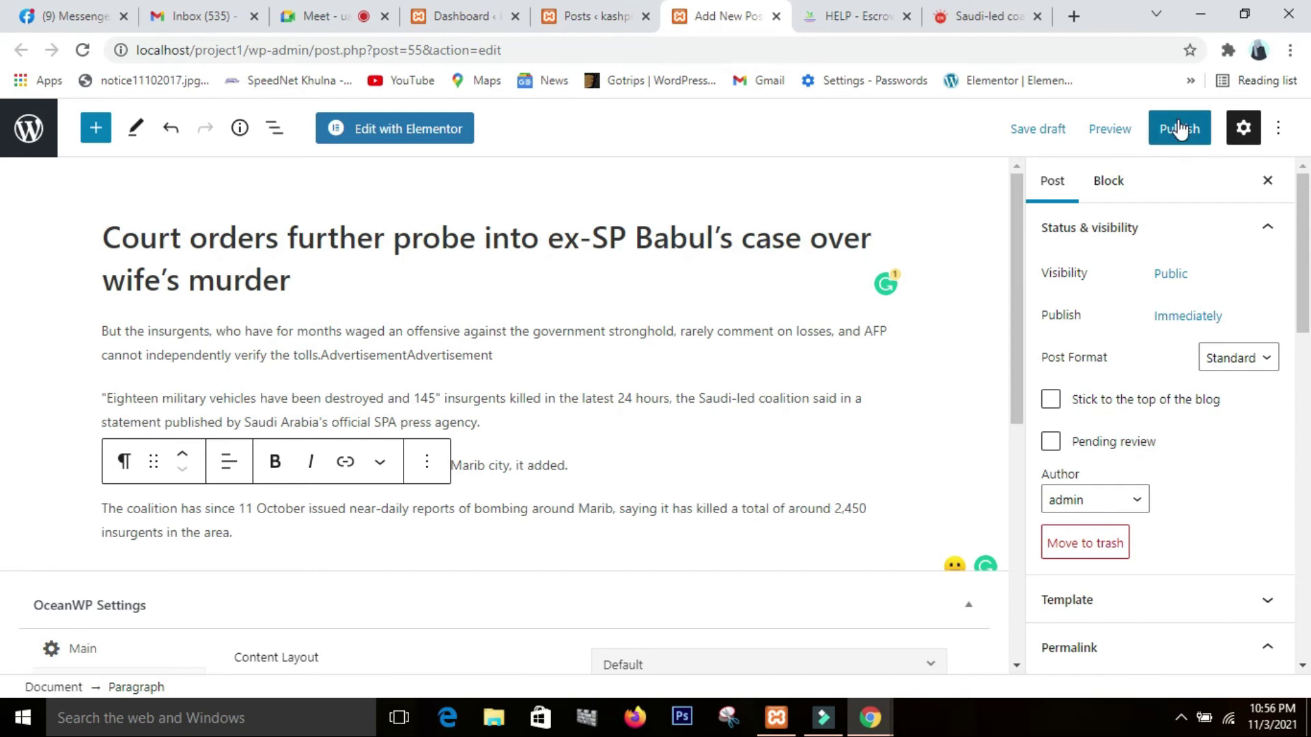
# Publish the post and view the live version in a new browser tab.
pyautogui.click(1187, 137)
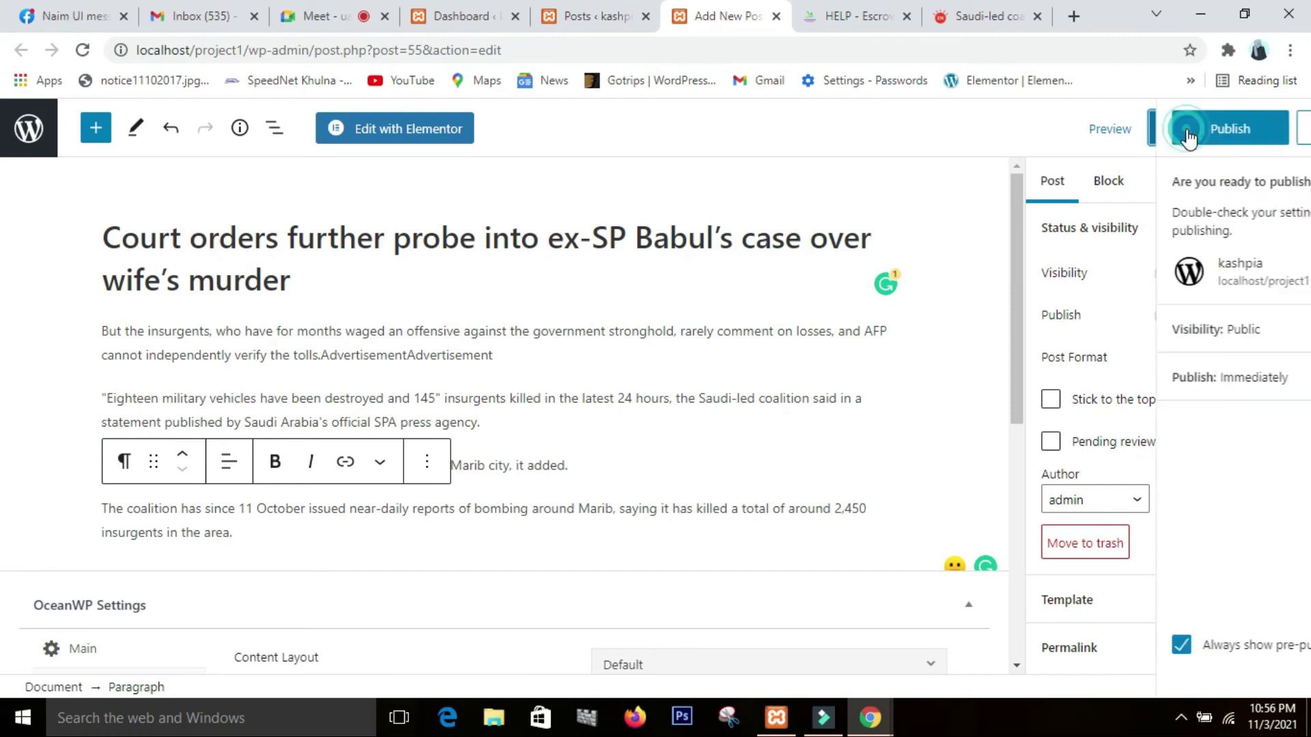
pyautogui.click(1132, 144)
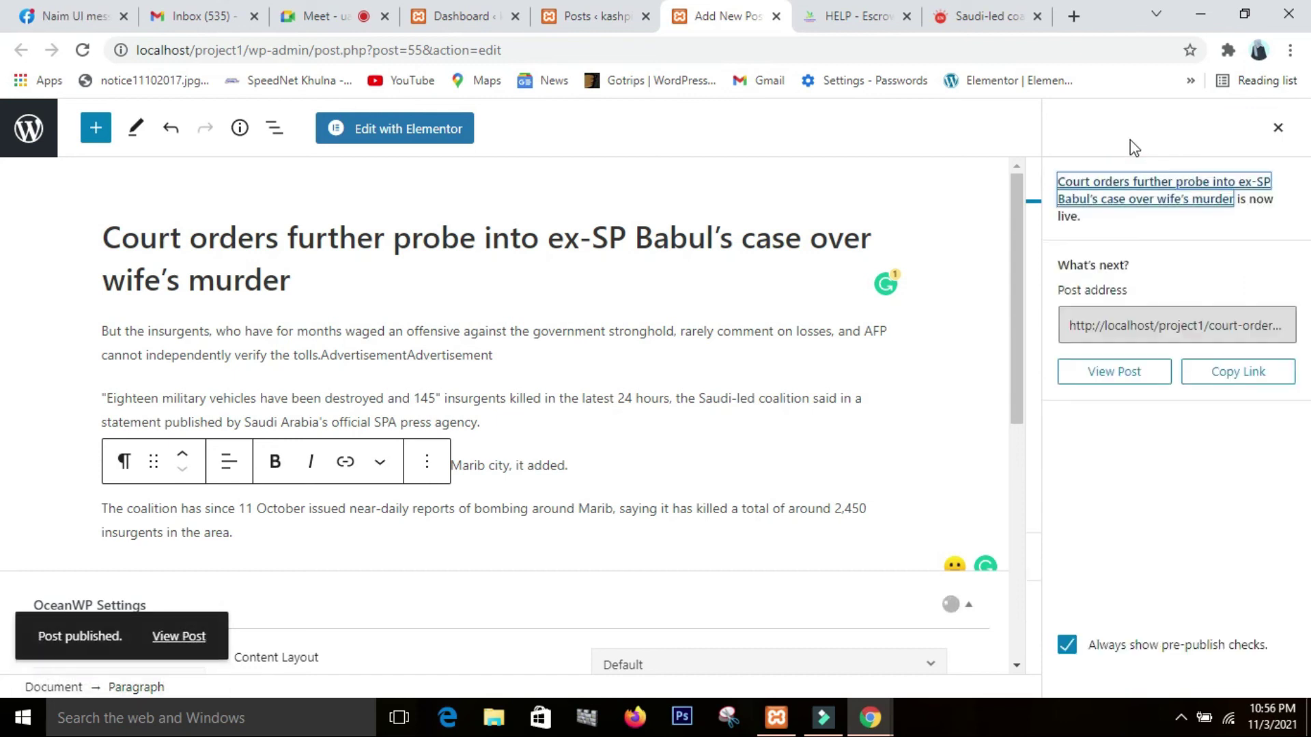
pyautogui.rightClick(200, 641)
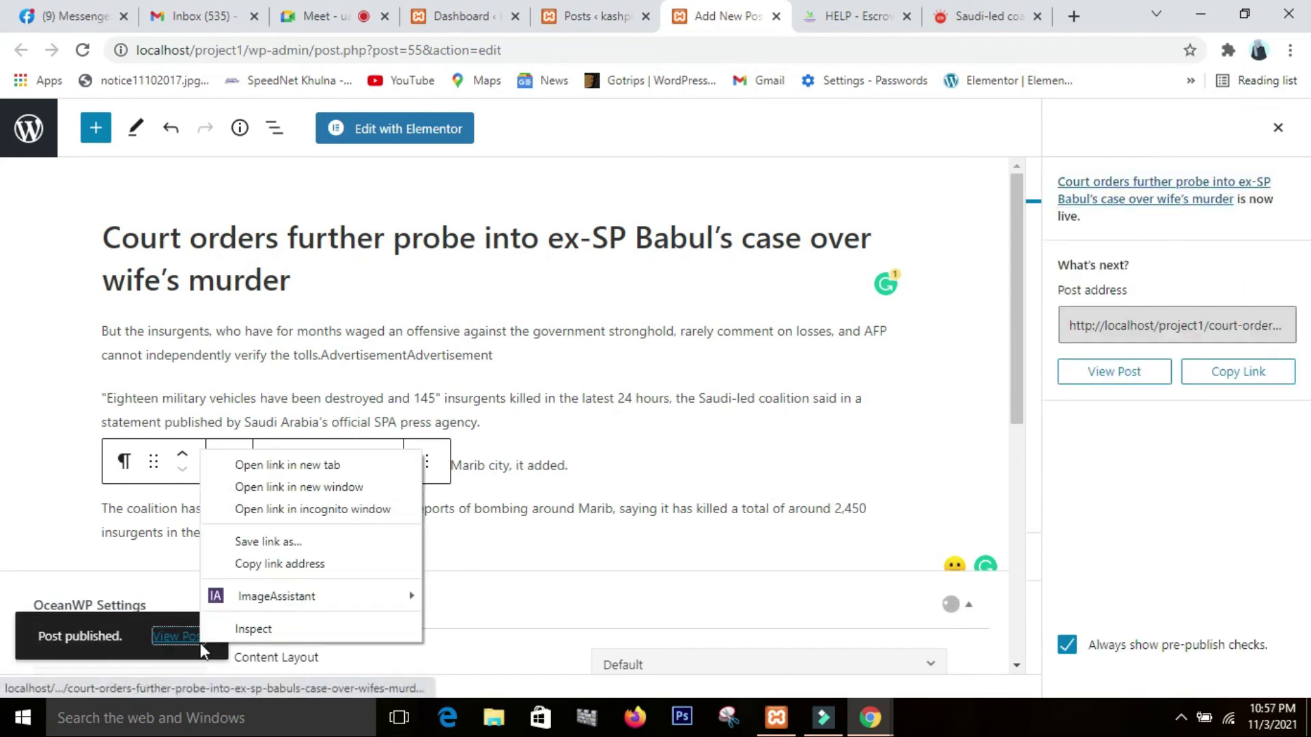
pyautogui.click(331, 469)
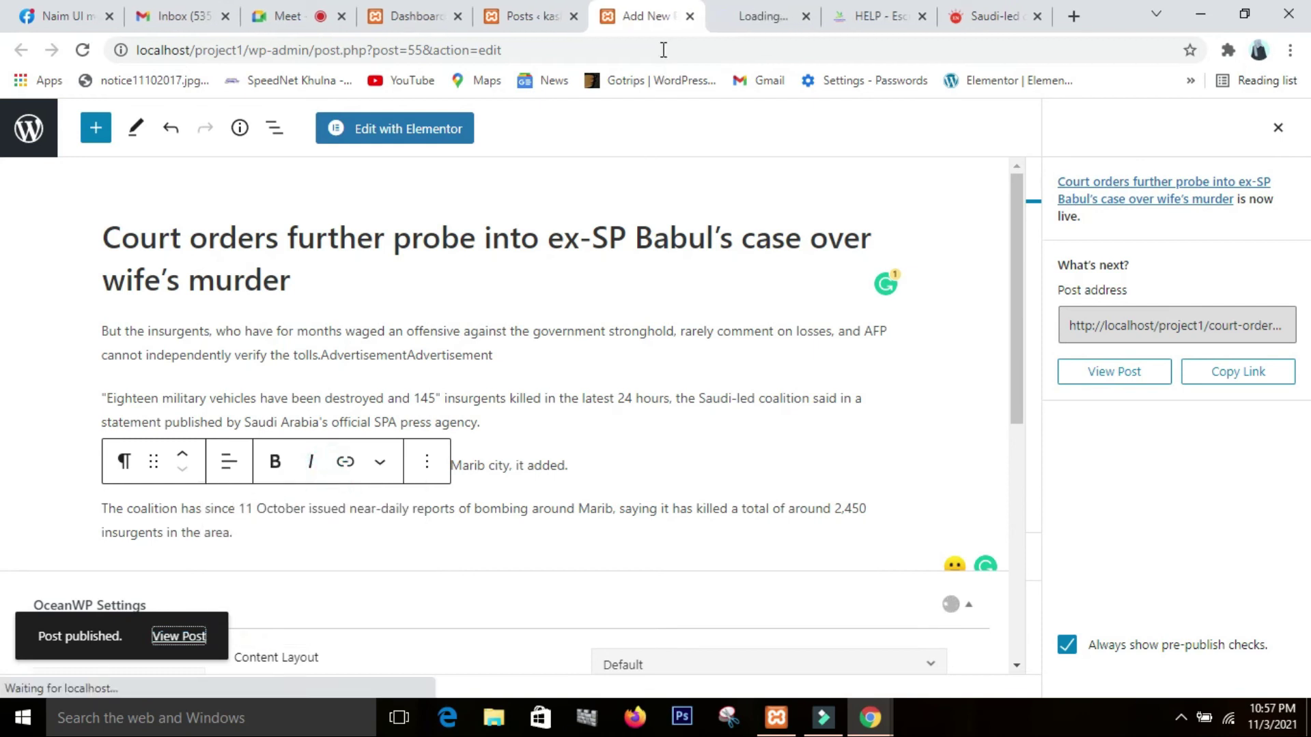
pyautogui.click(731, 12)
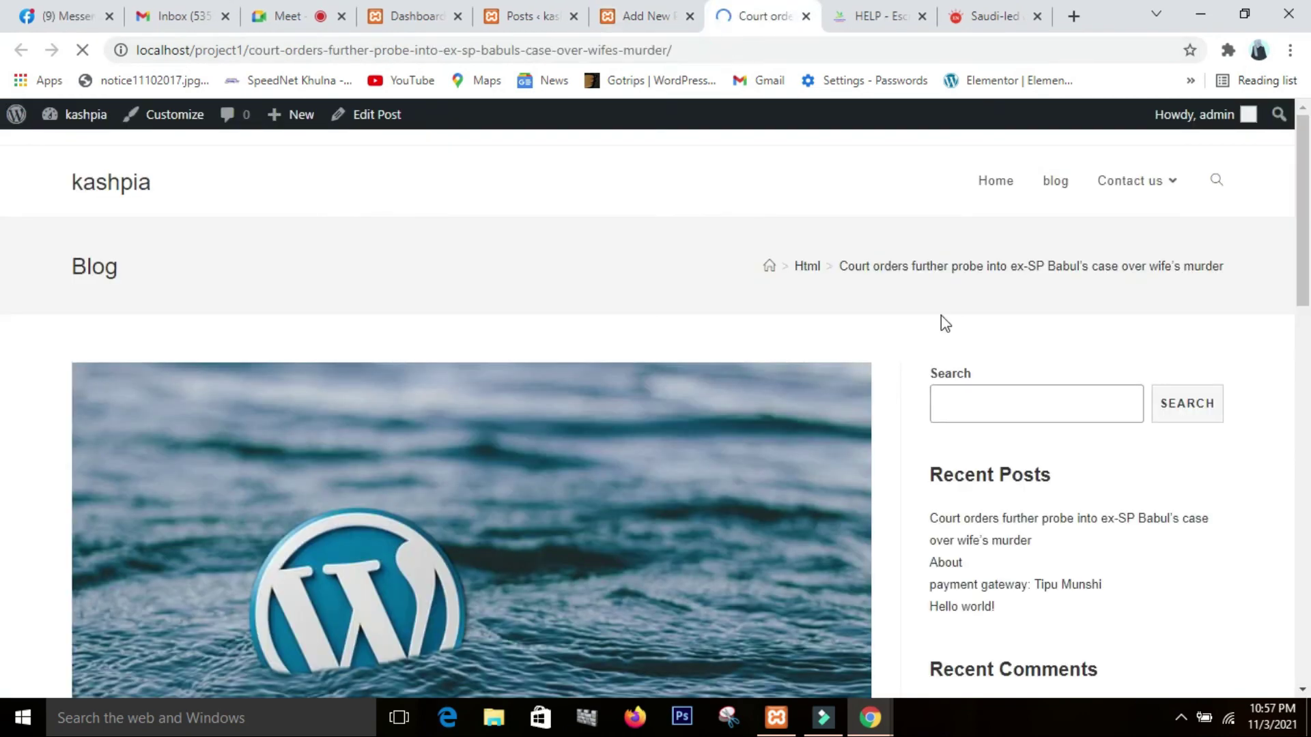
# Examine the published post's featured image, title, author and category line, body text, tags and sidebar.
pyautogui.scroll(-9, 940, 321)
pyautogui.scroll(-7, 944, 327)
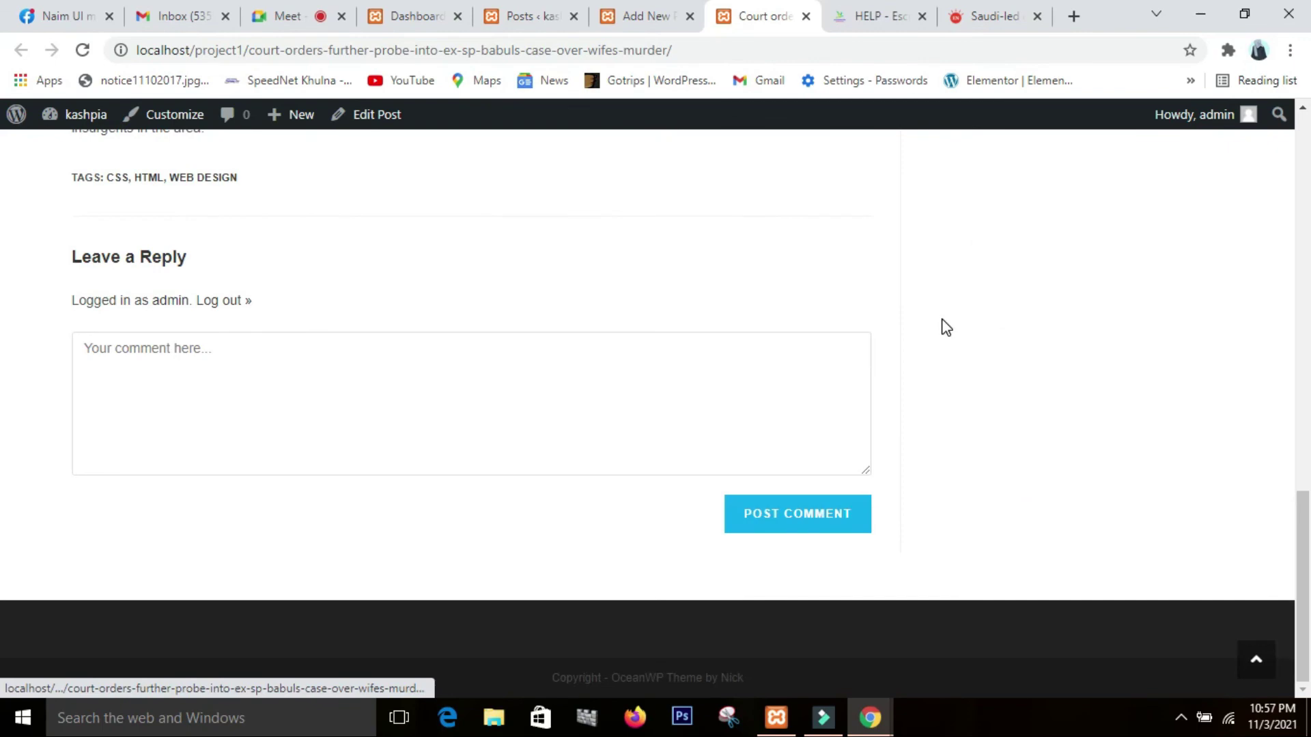
pyautogui.scroll(17, 945, 327)
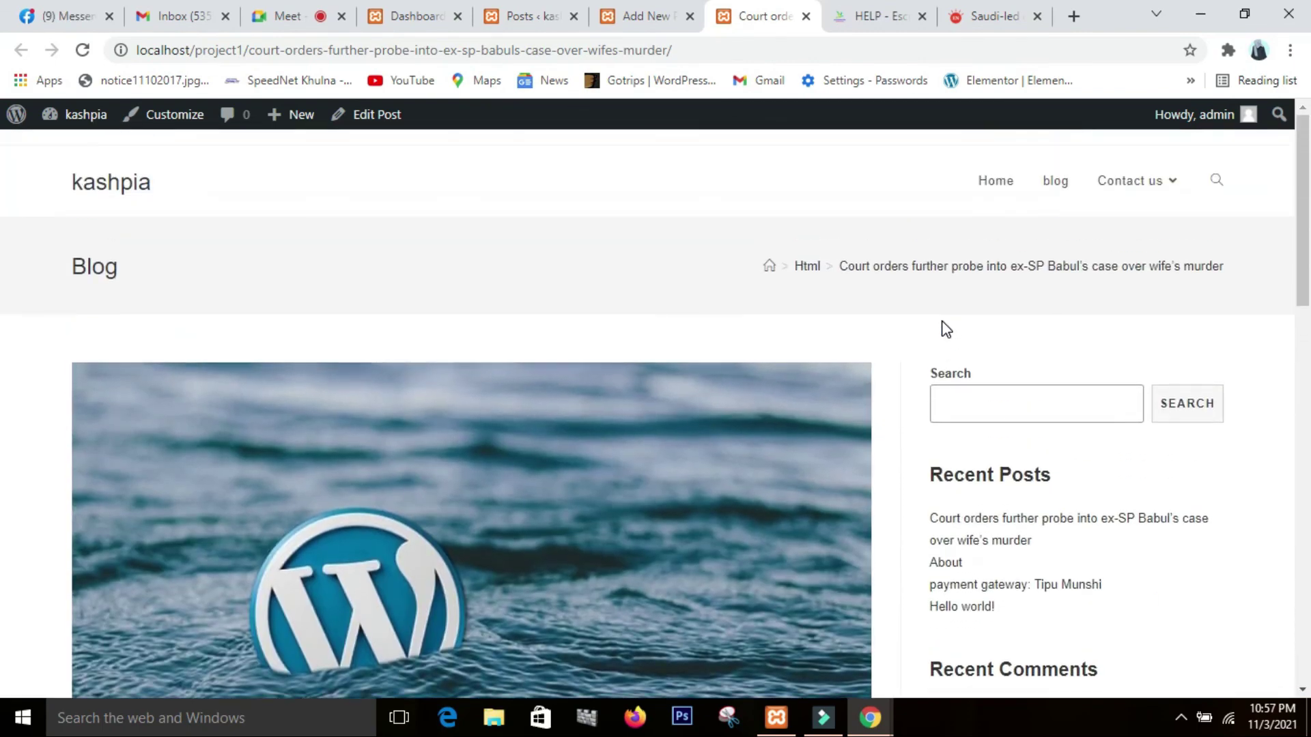
pyautogui.scroll(-11, 945, 329)
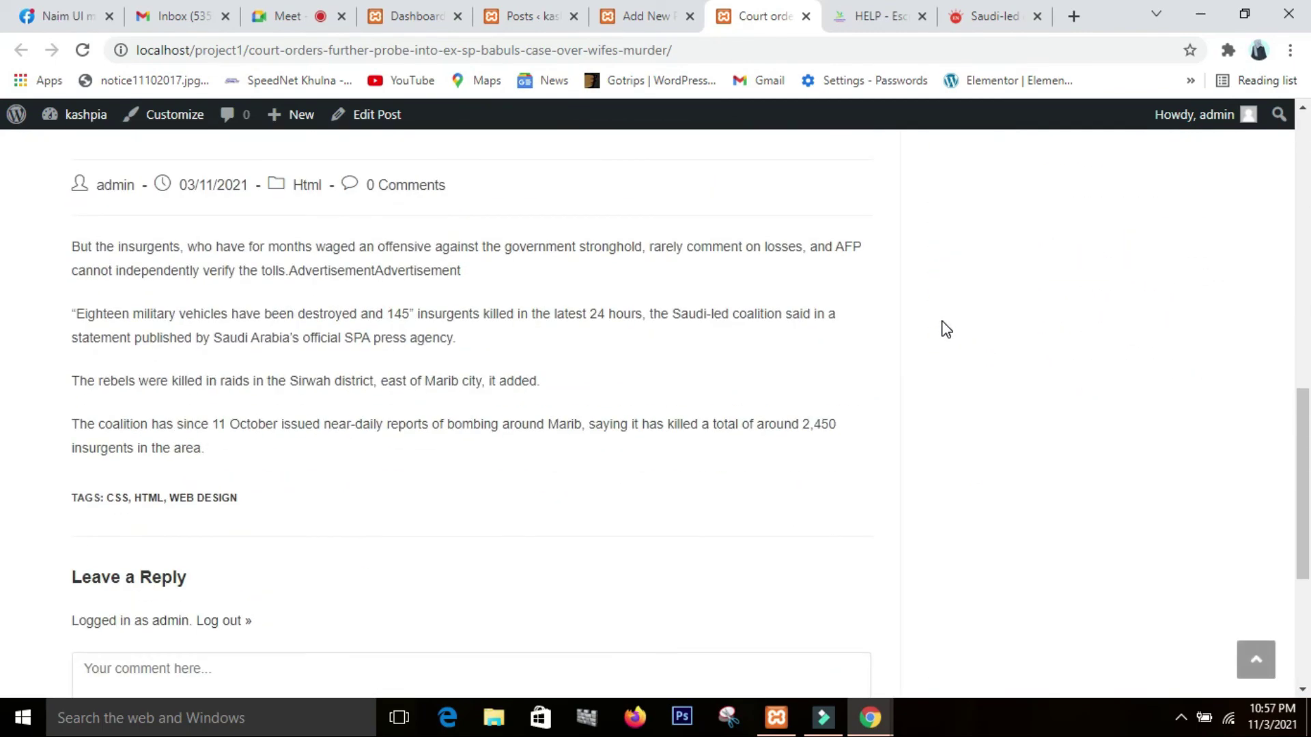
pyautogui.scroll(11, 945, 328)
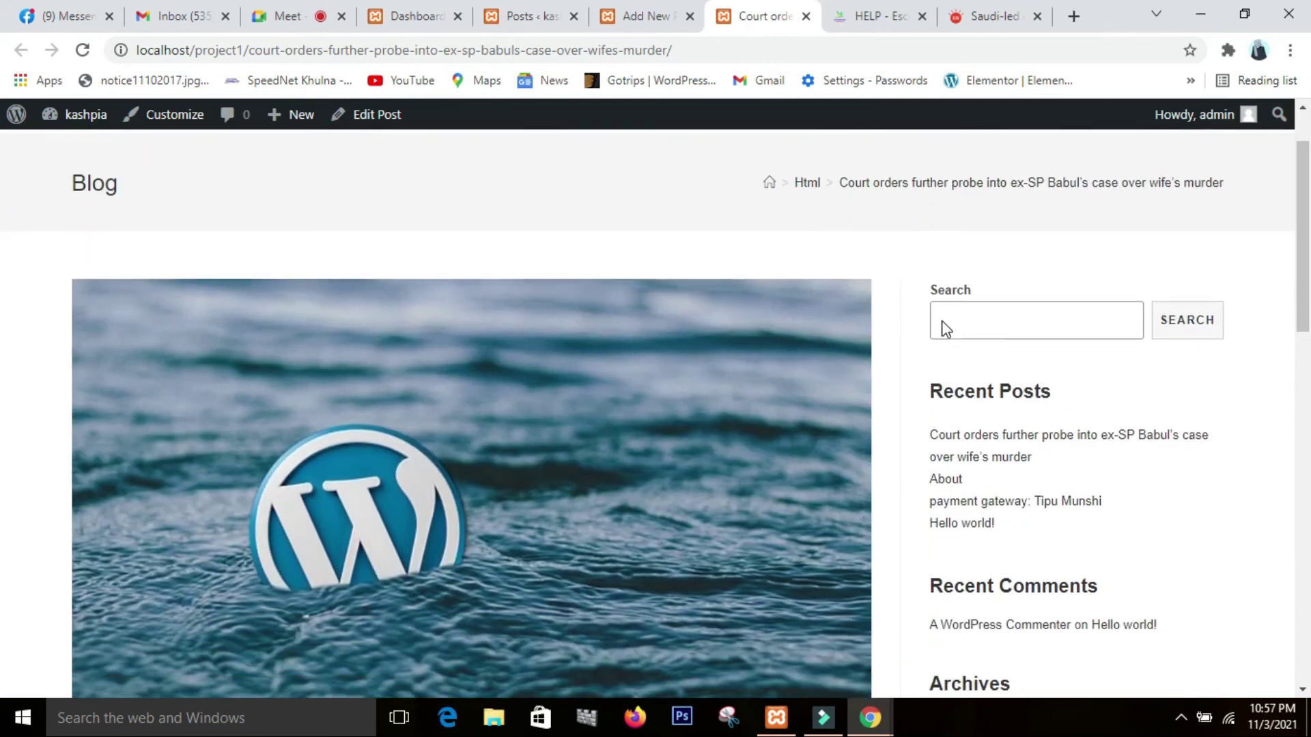
pyautogui.scroll(-4, 945, 328)
pyautogui.scroll(4, 946, 329)
pyautogui.press('Return')
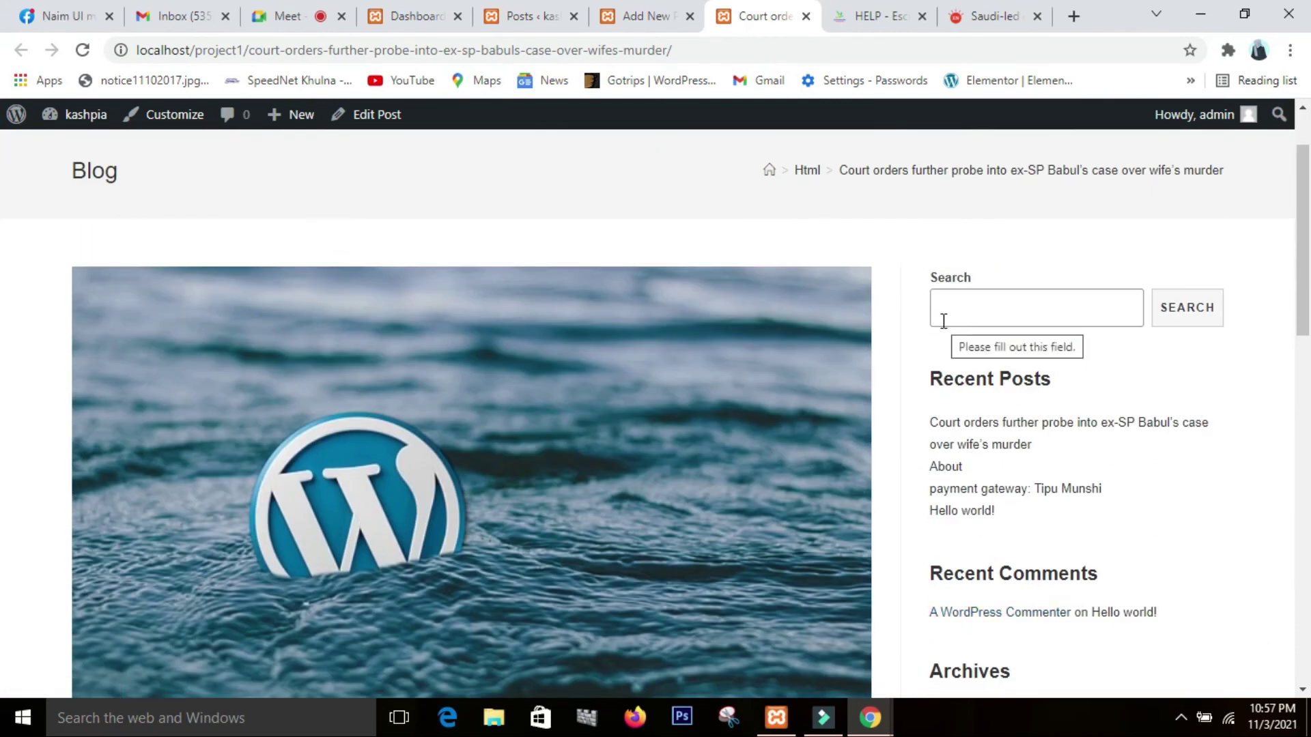
pyautogui.scroll(-3, 1048, 364)
pyautogui.scroll(4, 992, 390)
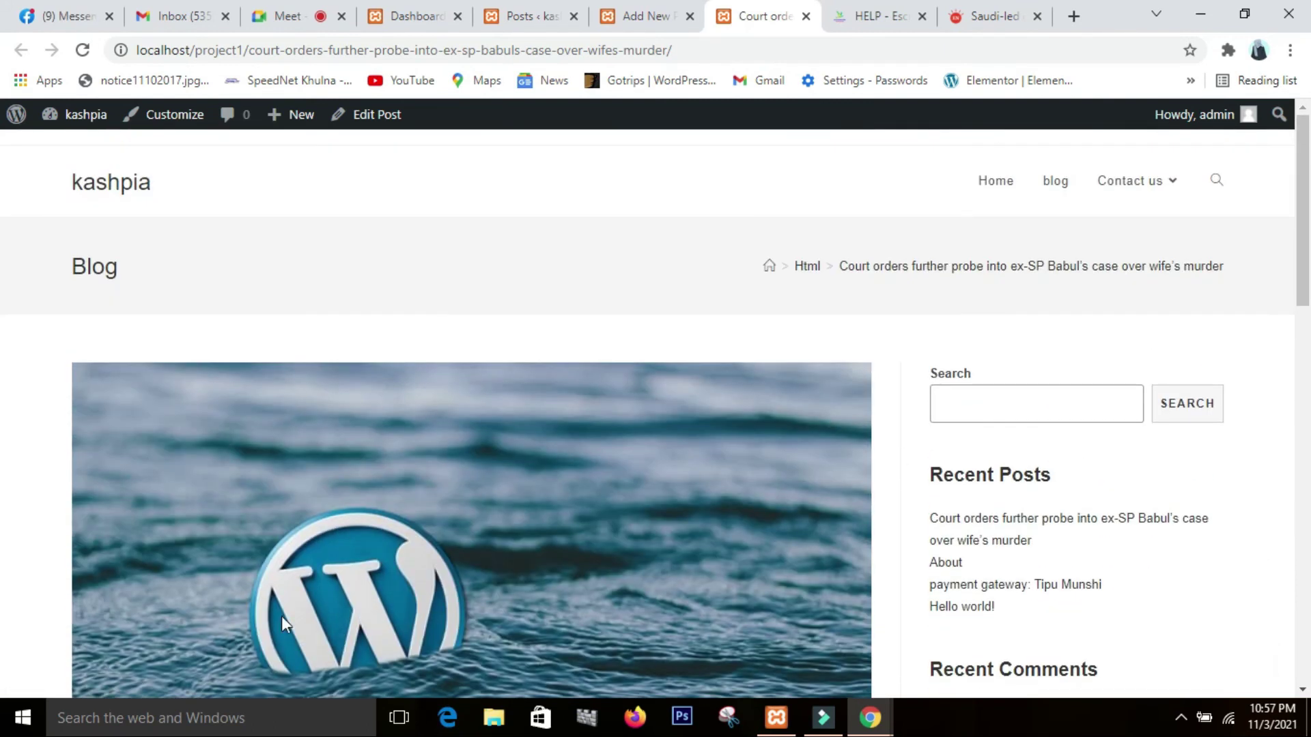
pyautogui.scroll(-4, 282, 618)
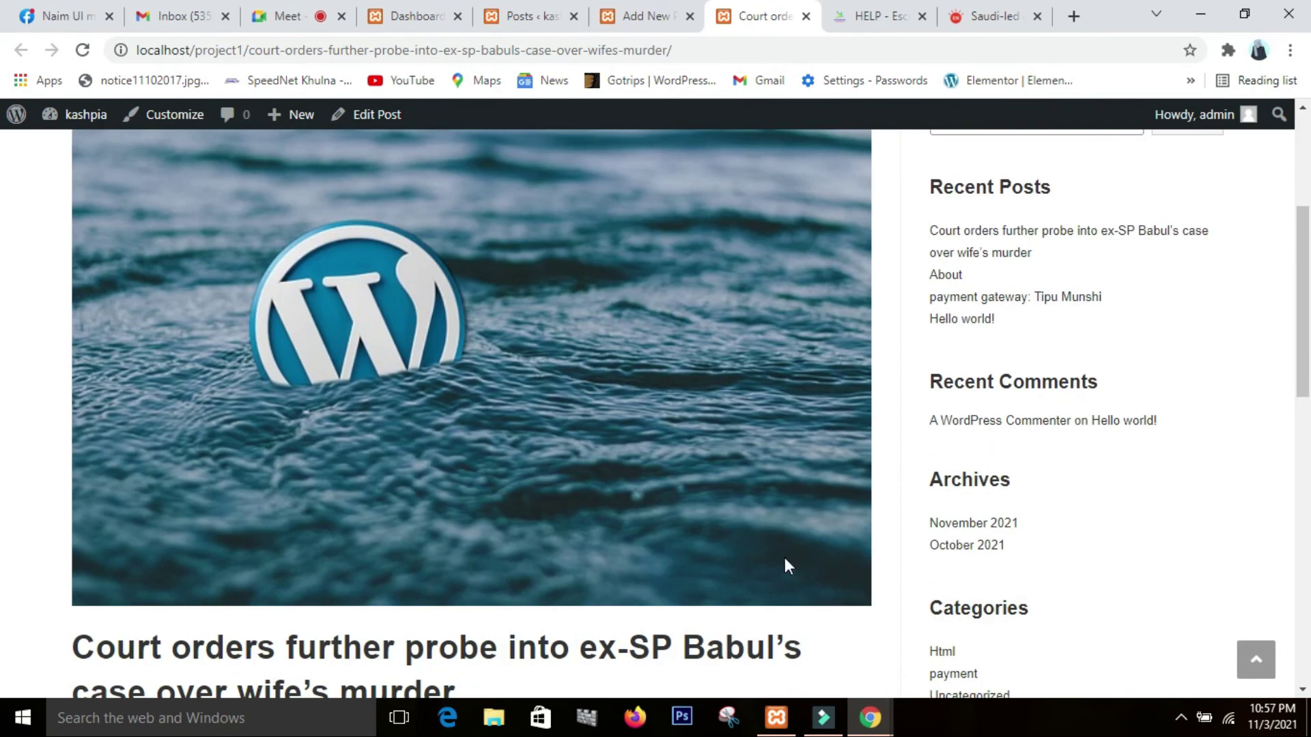
pyautogui.scroll(-4, 551, 506)
pyautogui.scroll(4, 573, 301)
pyautogui.scroll(-3, 573, 301)
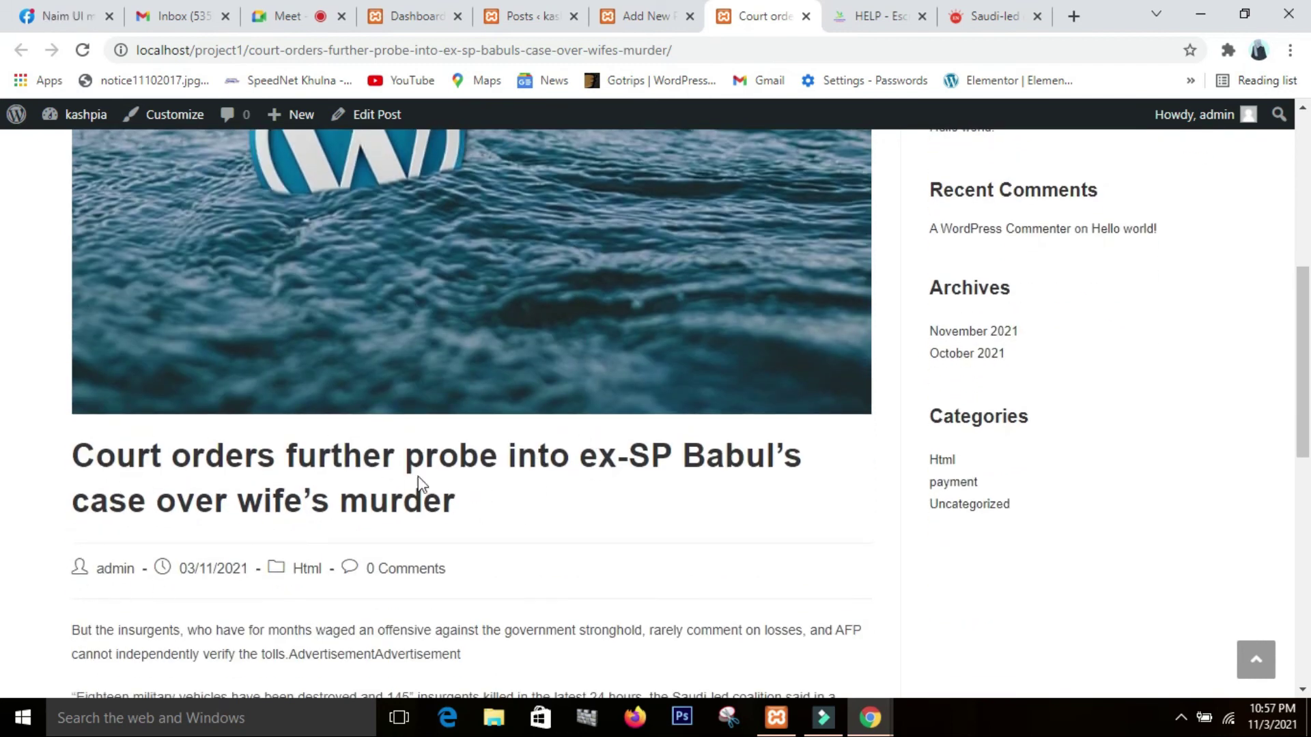
pyautogui.scroll(6, 519, 464)
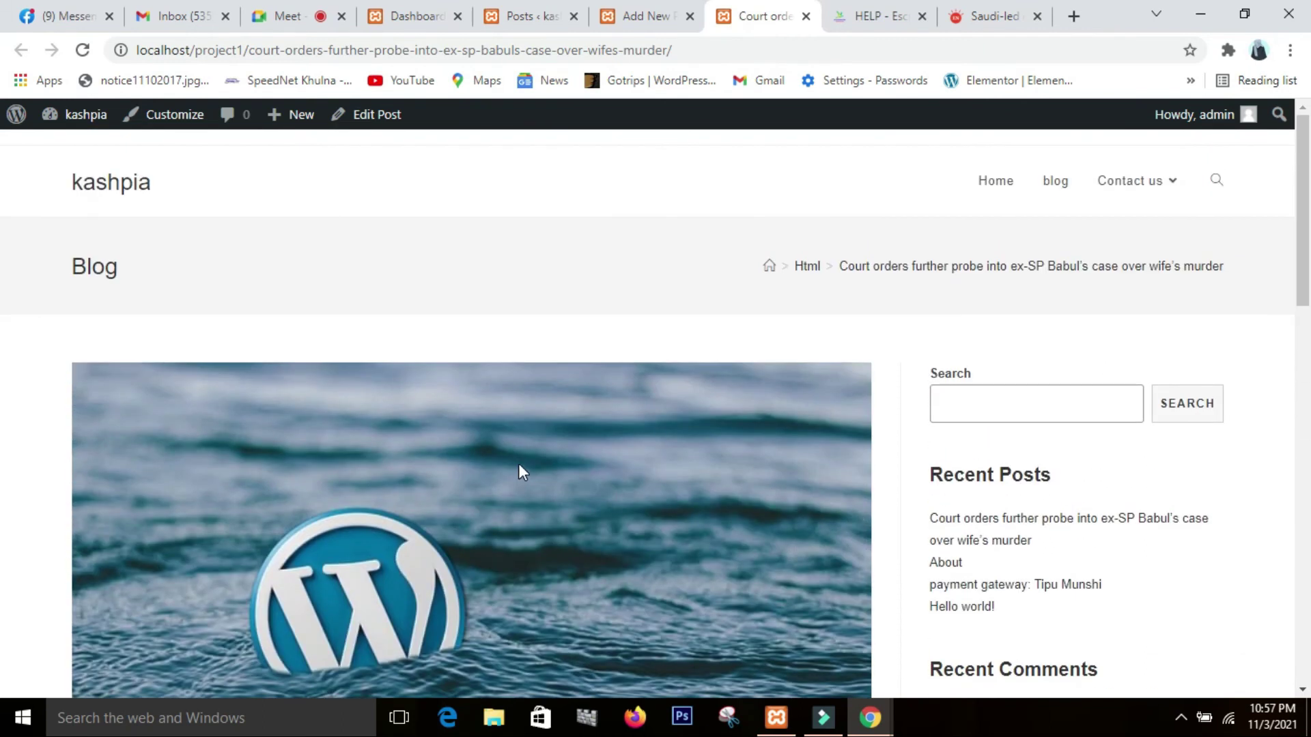
pyautogui.scroll(-7, 845, 535)
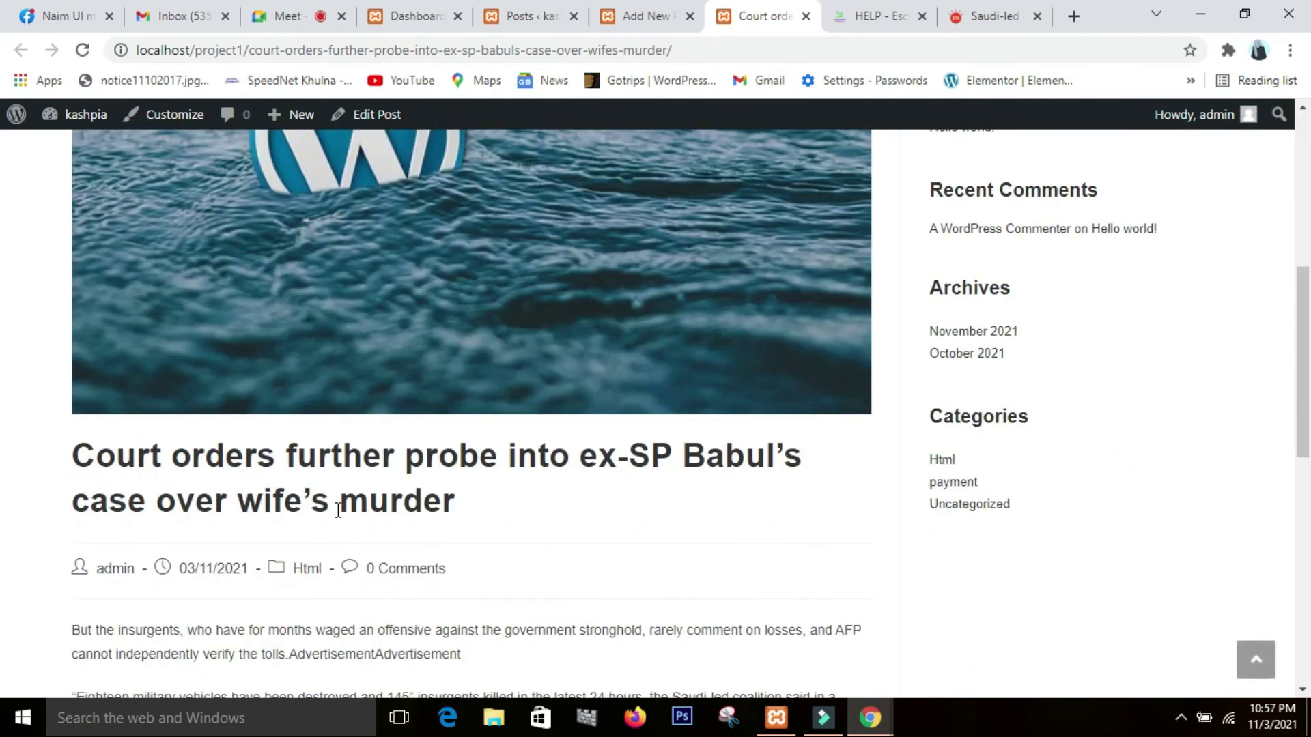
# Review the live post from its page header and breadcrumb down to the tags and the comment form.
pyautogui.scroll(7, 128, 410)
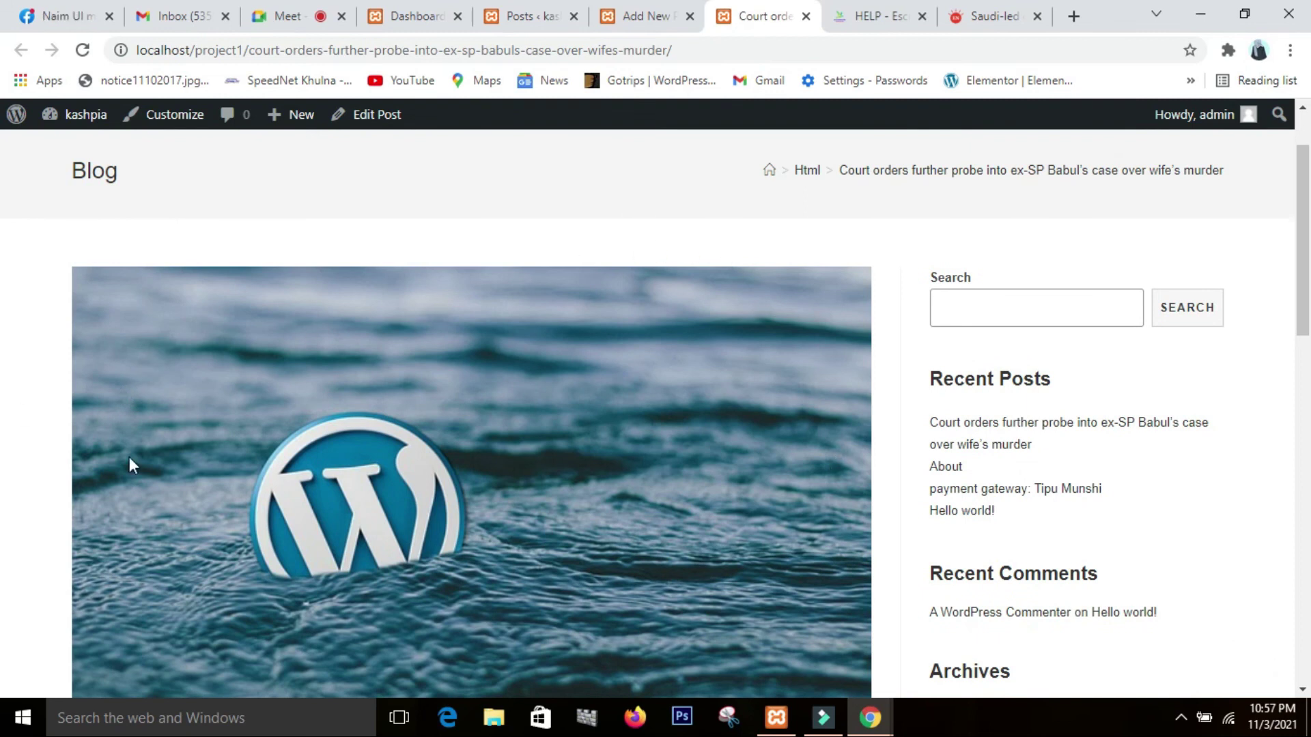
pyautogui.scroll(-4, 735, 538)
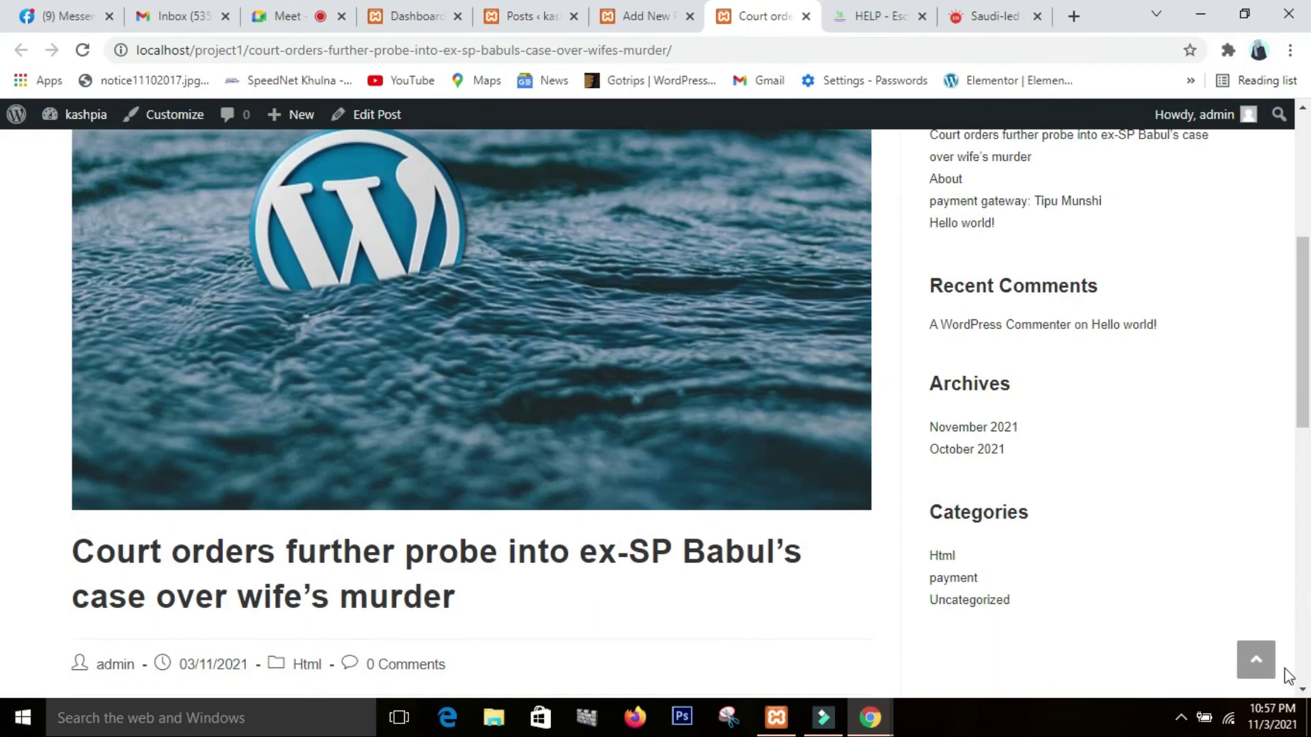
pyautogui.scroll(-5, 1287, 676)
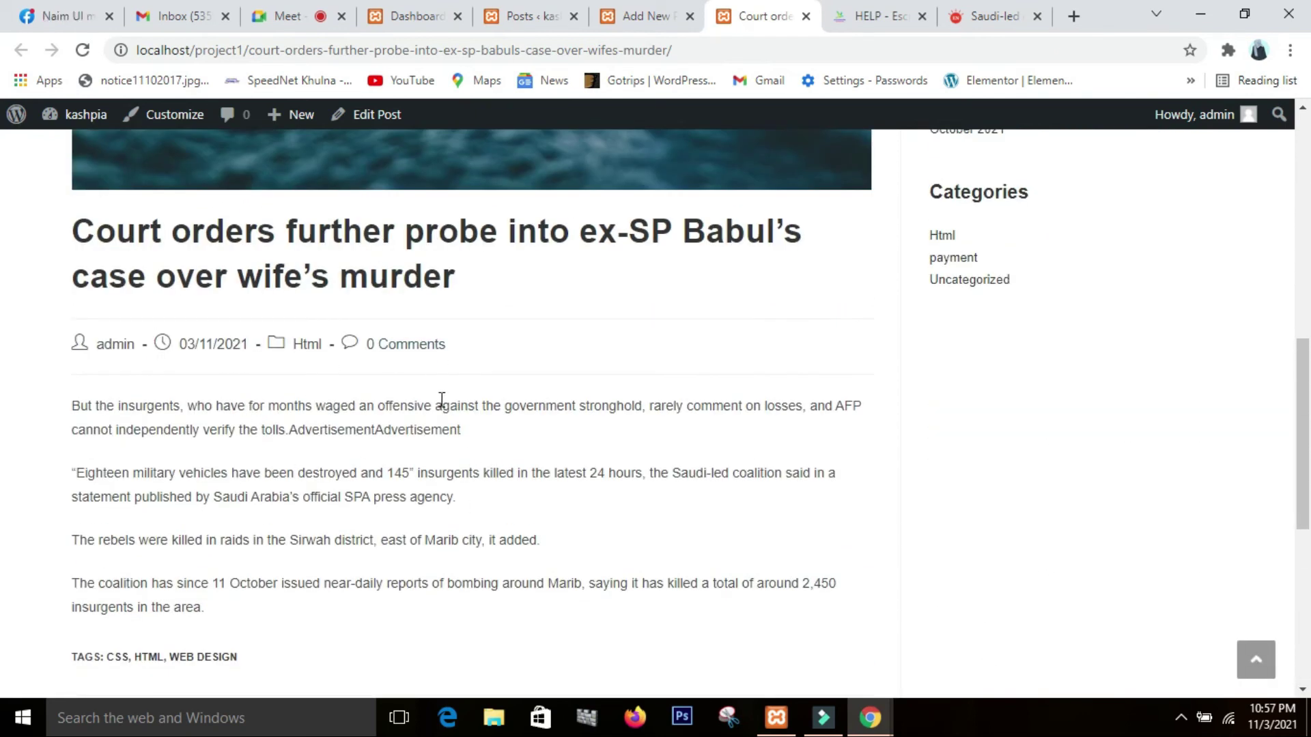
pyautogui.scroll(-3, 423, 526)
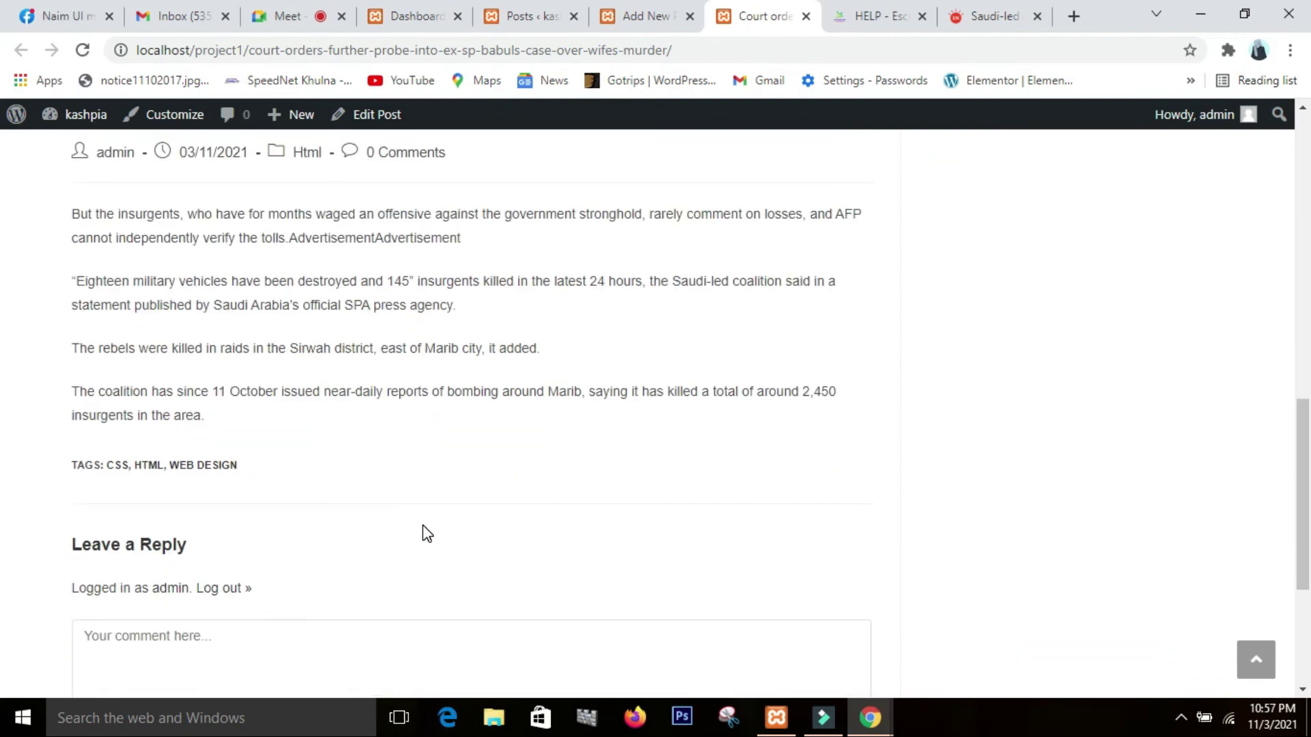
pyautogui.scroll(10, 423, 526)
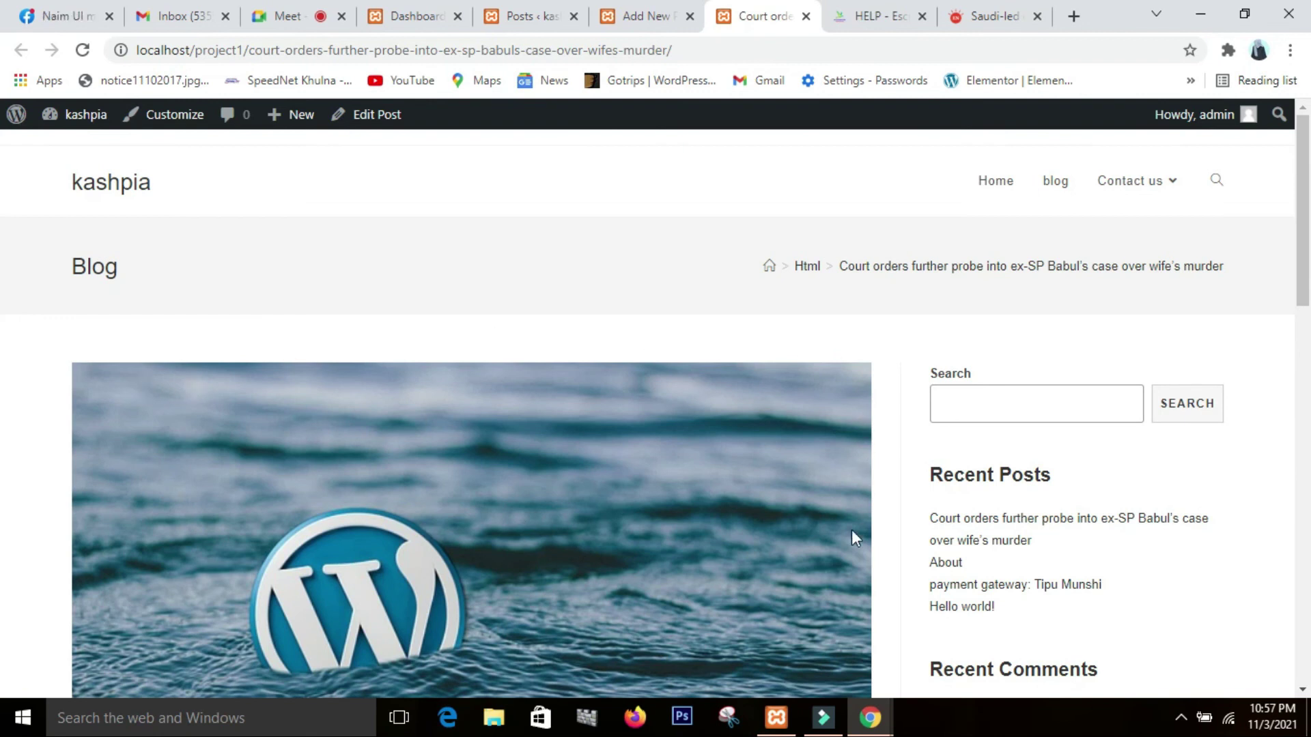
pyautogui.scroll(-3, 795, 554)
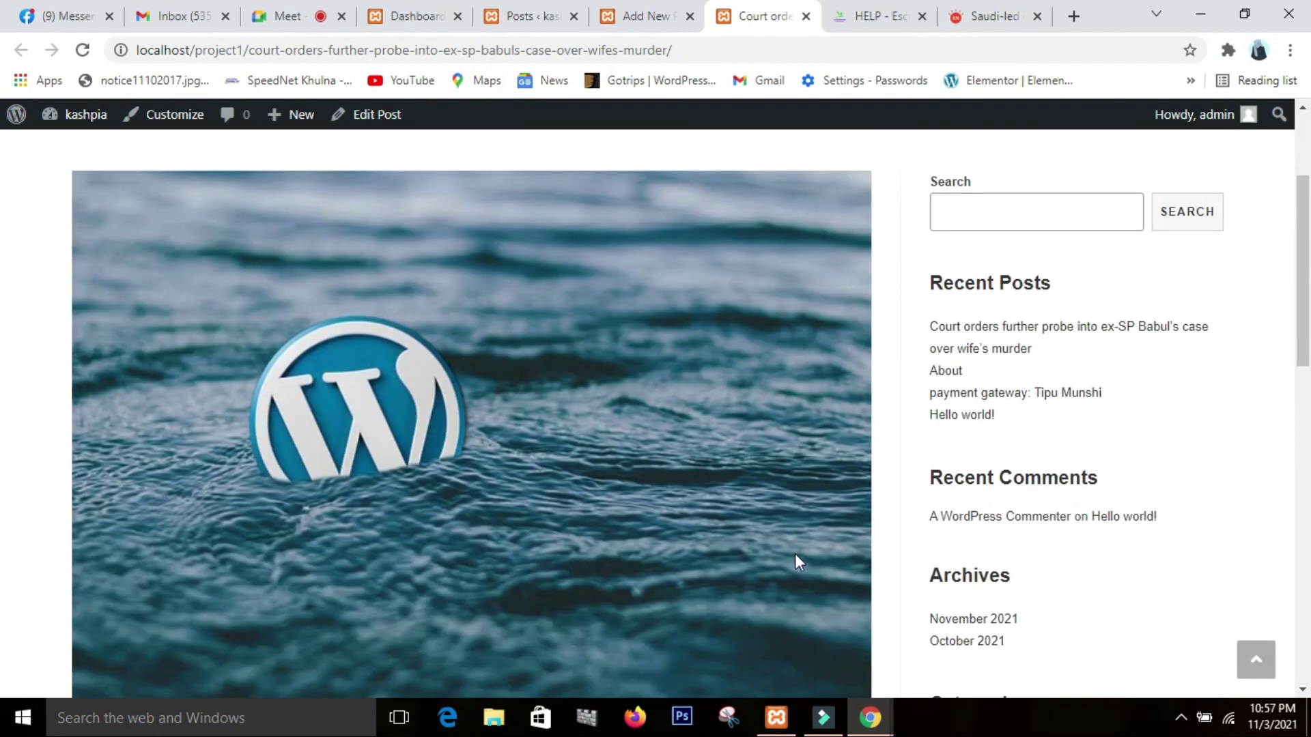
pyautogui.scroll(-4, 784, 592)
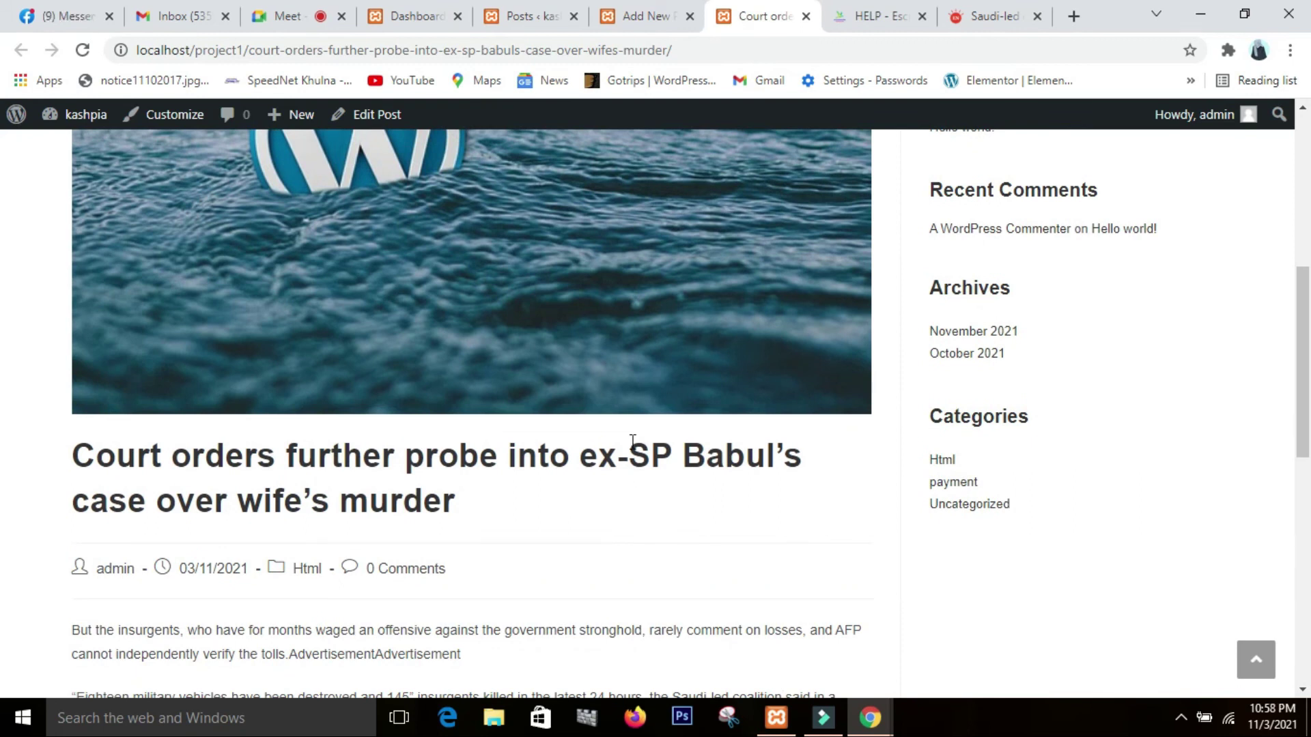
pyautogui.scroll(-10, 632, 441)
pyautogui.scroll(11, 632, 447)
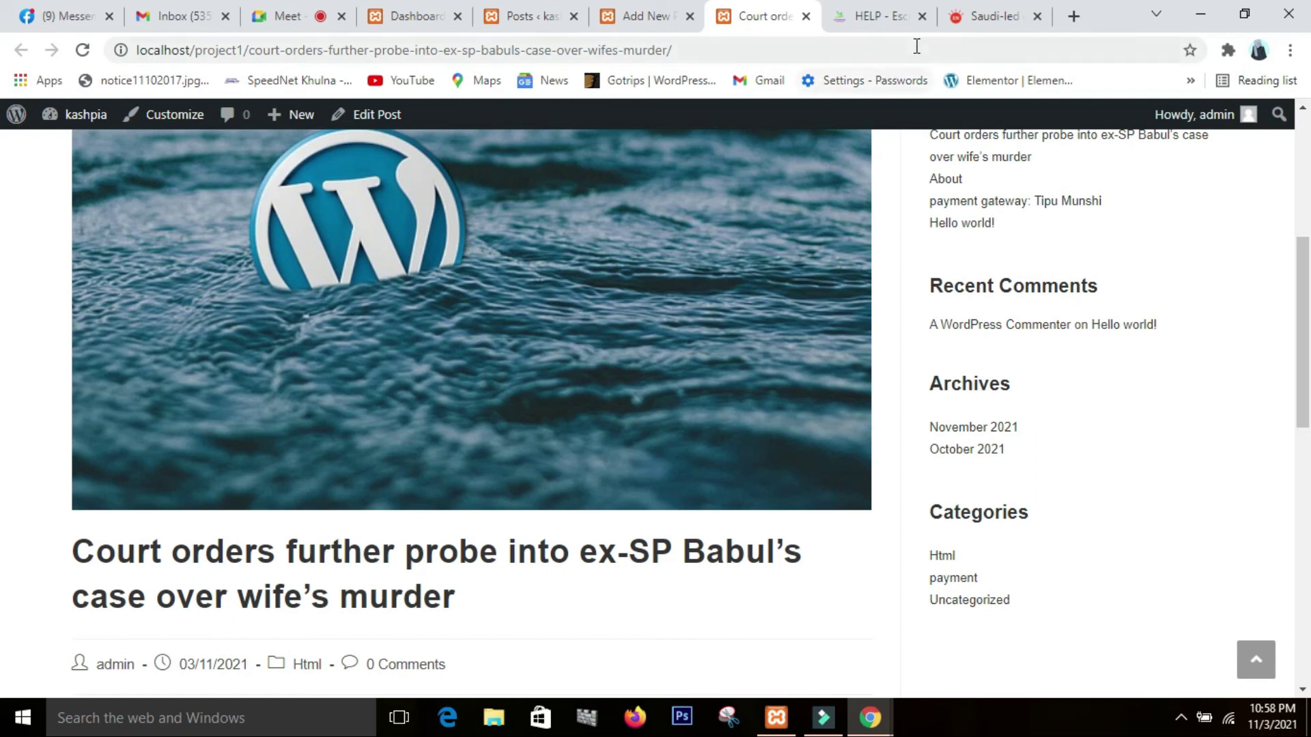
# Go back from the Saudi-led coalition article to the Prothom Alo English home page and browse its news listings.
pyautogui.click(977, 17)
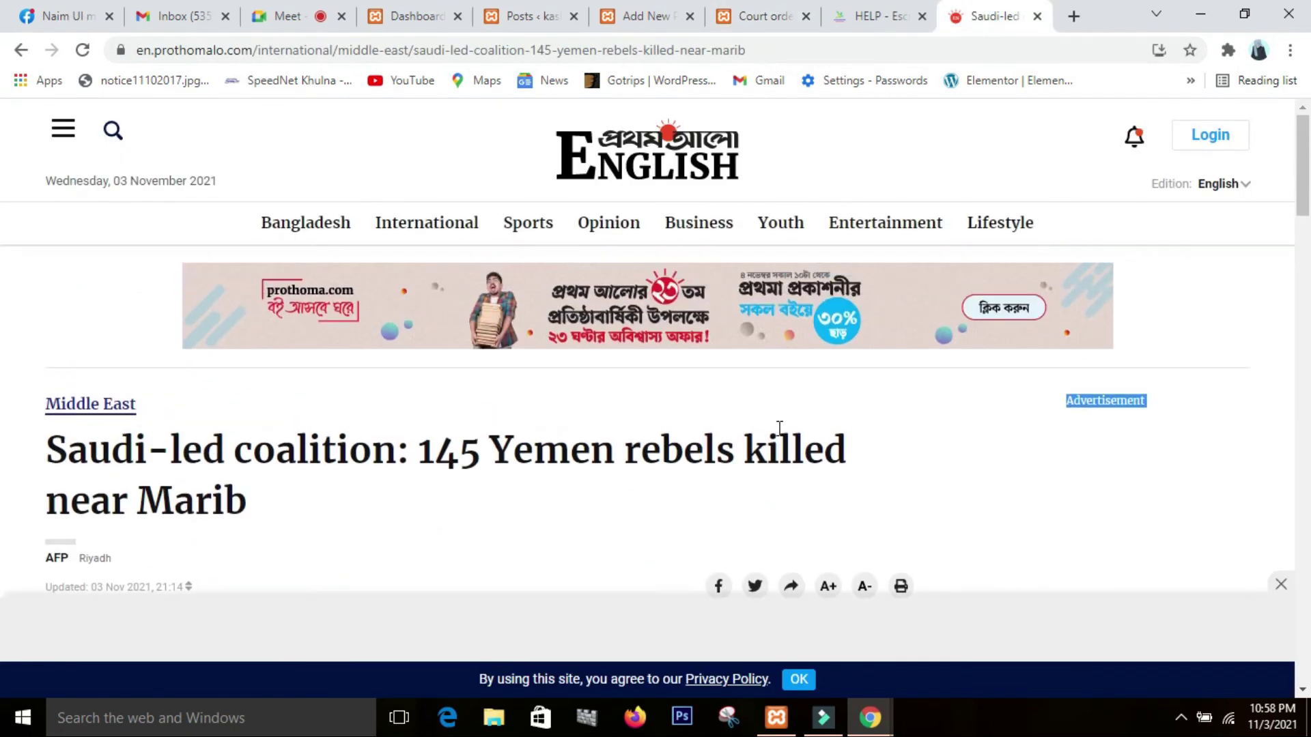
pyautogui.scroll(-5, 778, 430)
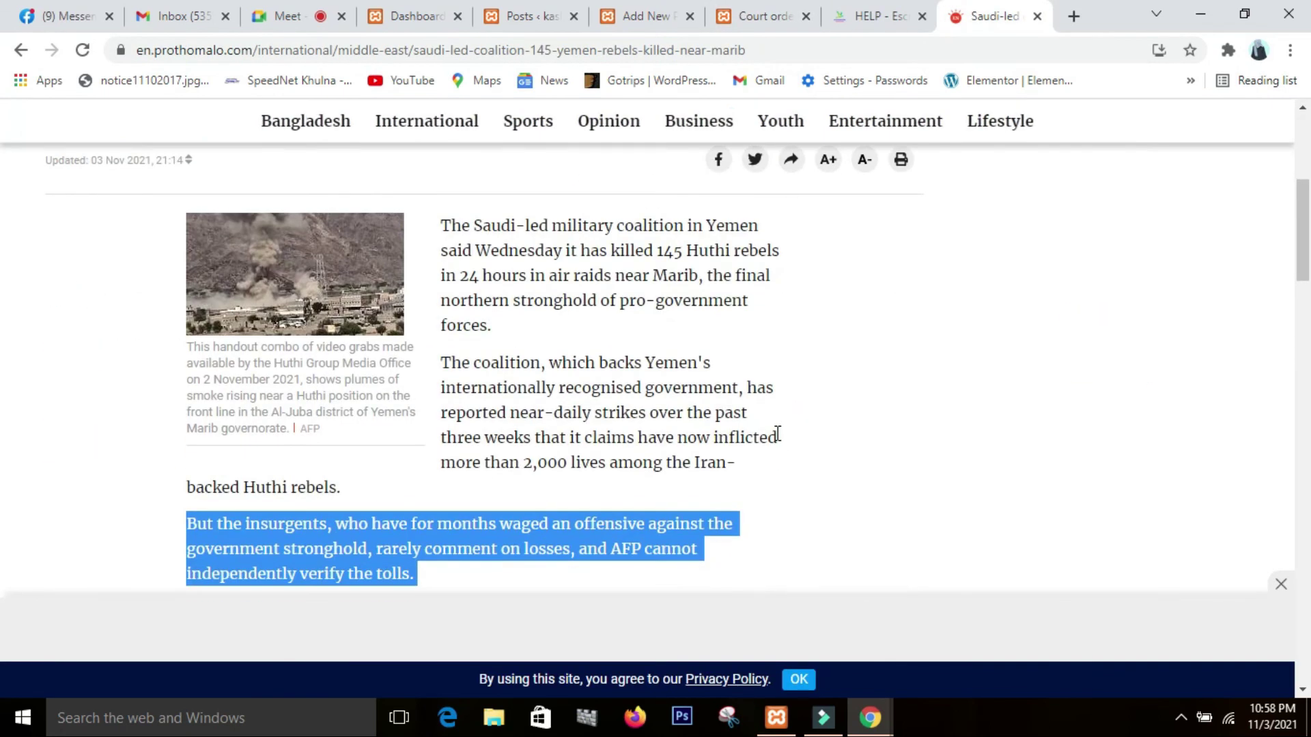
pyautogui.scroll(2, 777, 434)
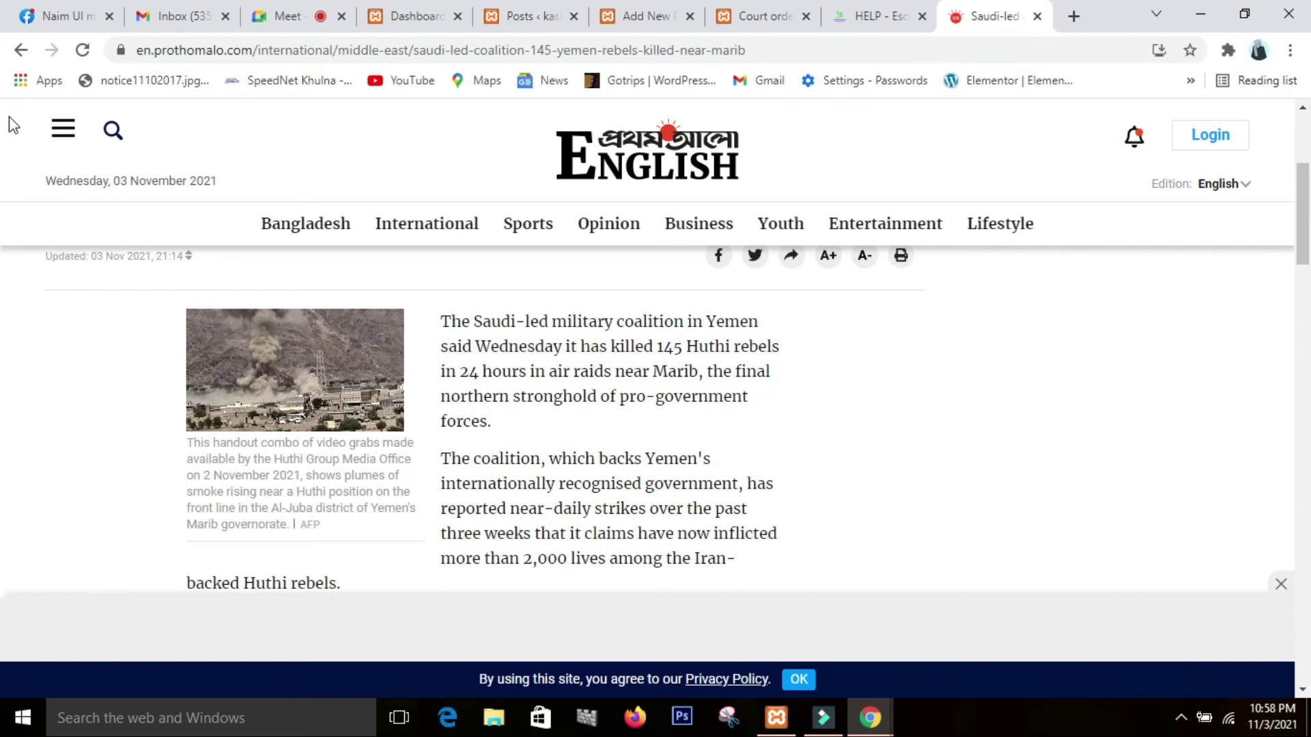
pyautogui.click(20, 50)
pyautogui.scroll(-3, 536, 395)
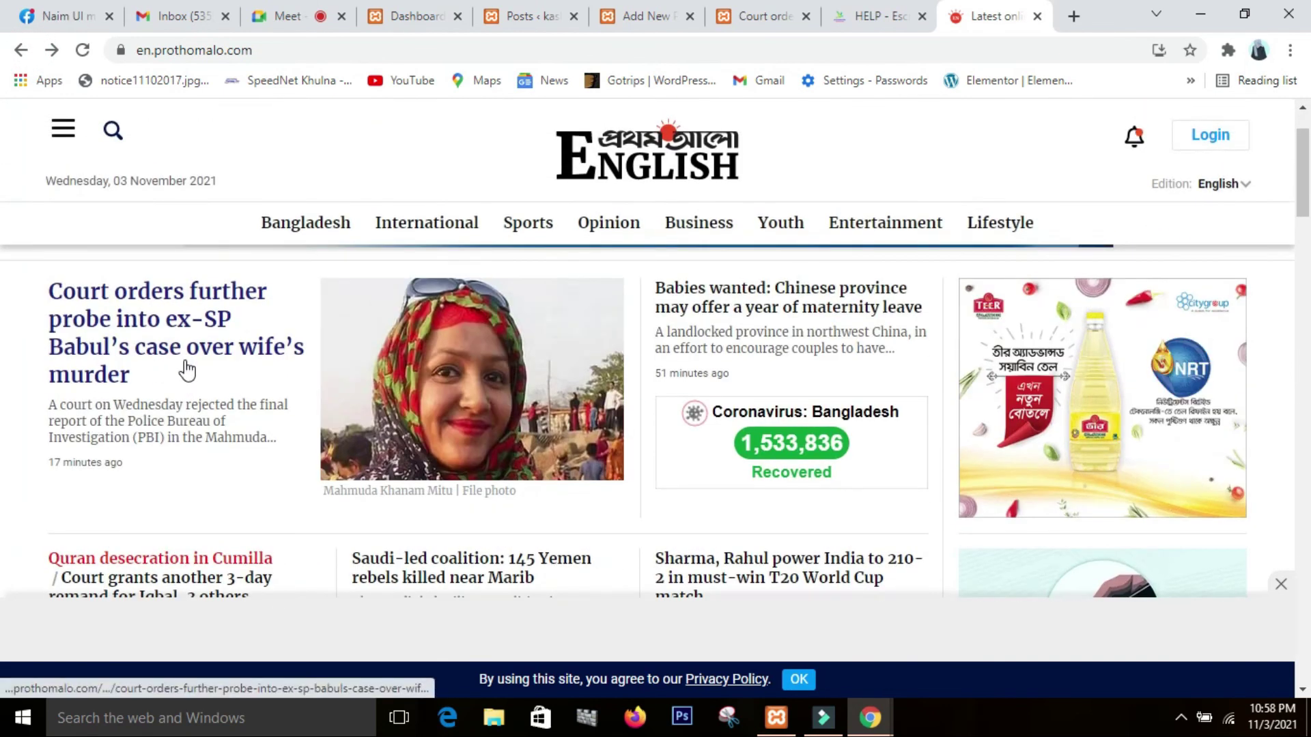
pyautogui.scroll(-5, 260, 407)
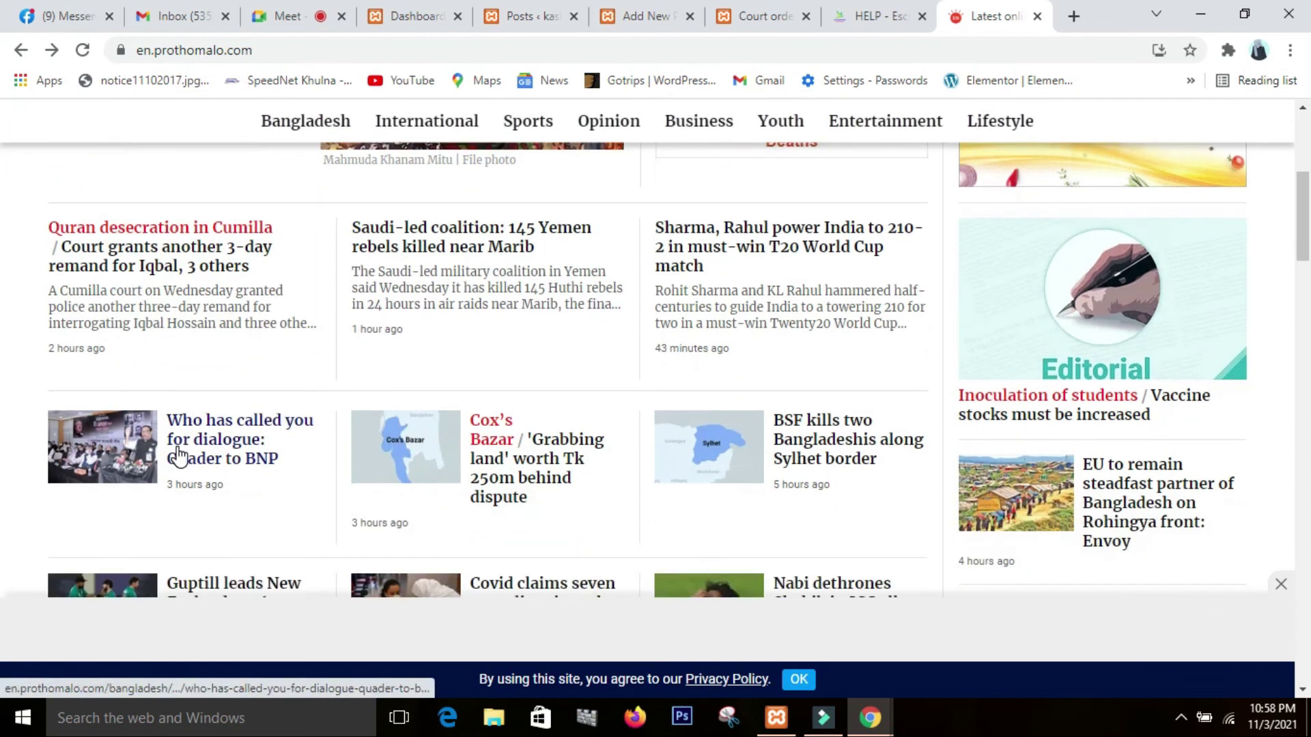
pyautogui.scroll(-3, 175, 453)
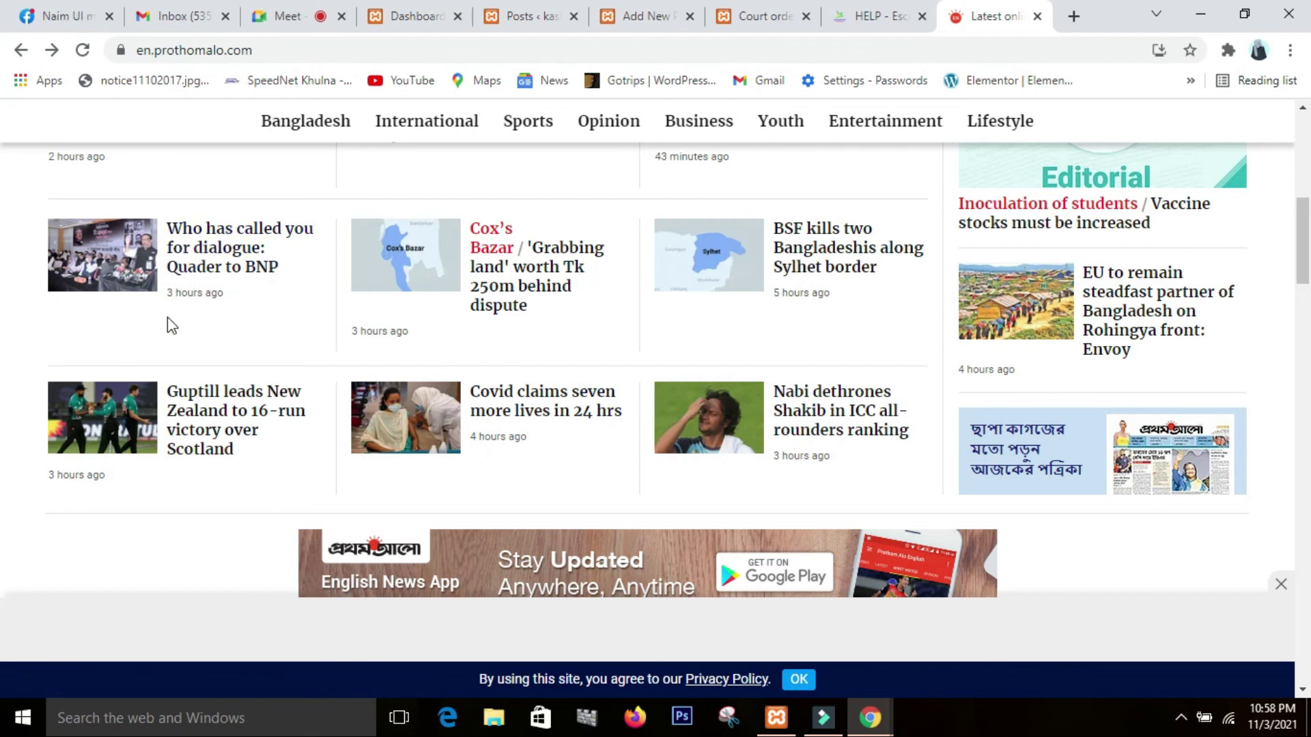
# Open the article "Who has called you for dialogue: Quader to BNP" and examine how its title, photo and text are laid out.
pyautogui.click(227, 270)
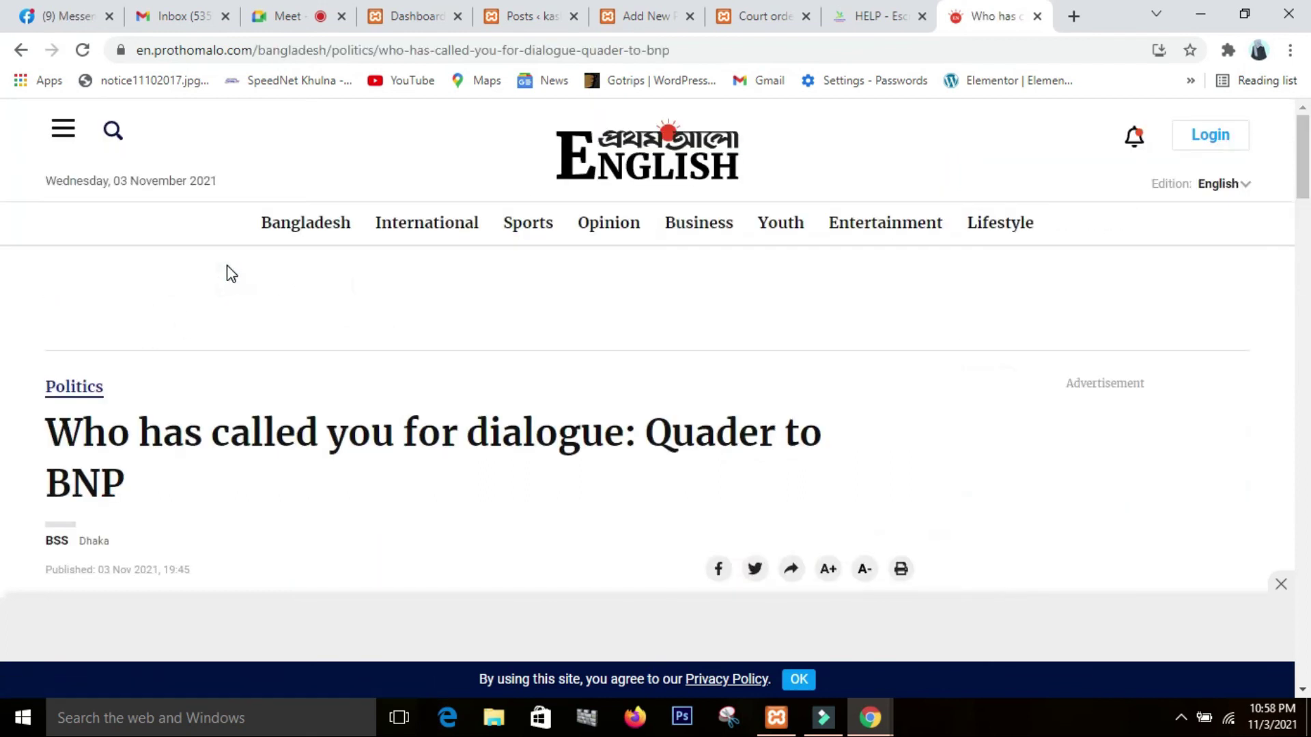
pyautogui.scroll(-5, 362, 369)
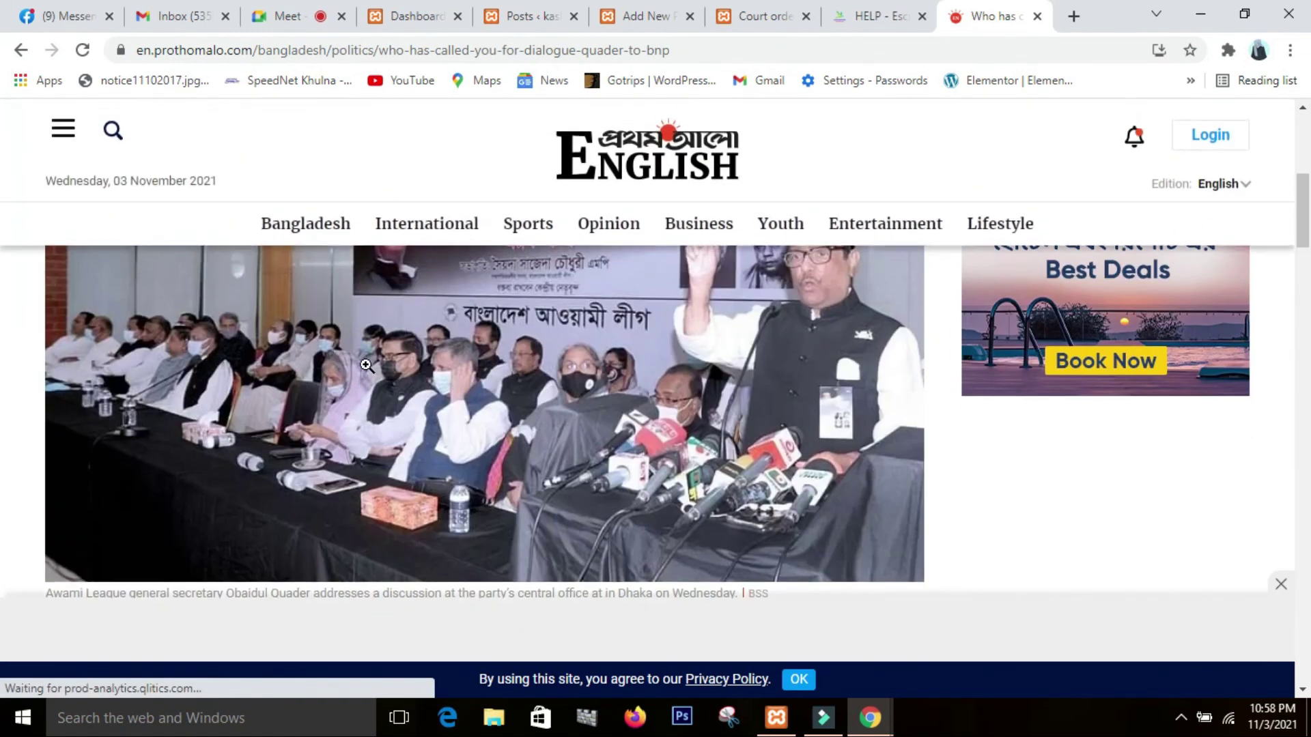
pyautogui.scroll(-10, 367, 372)
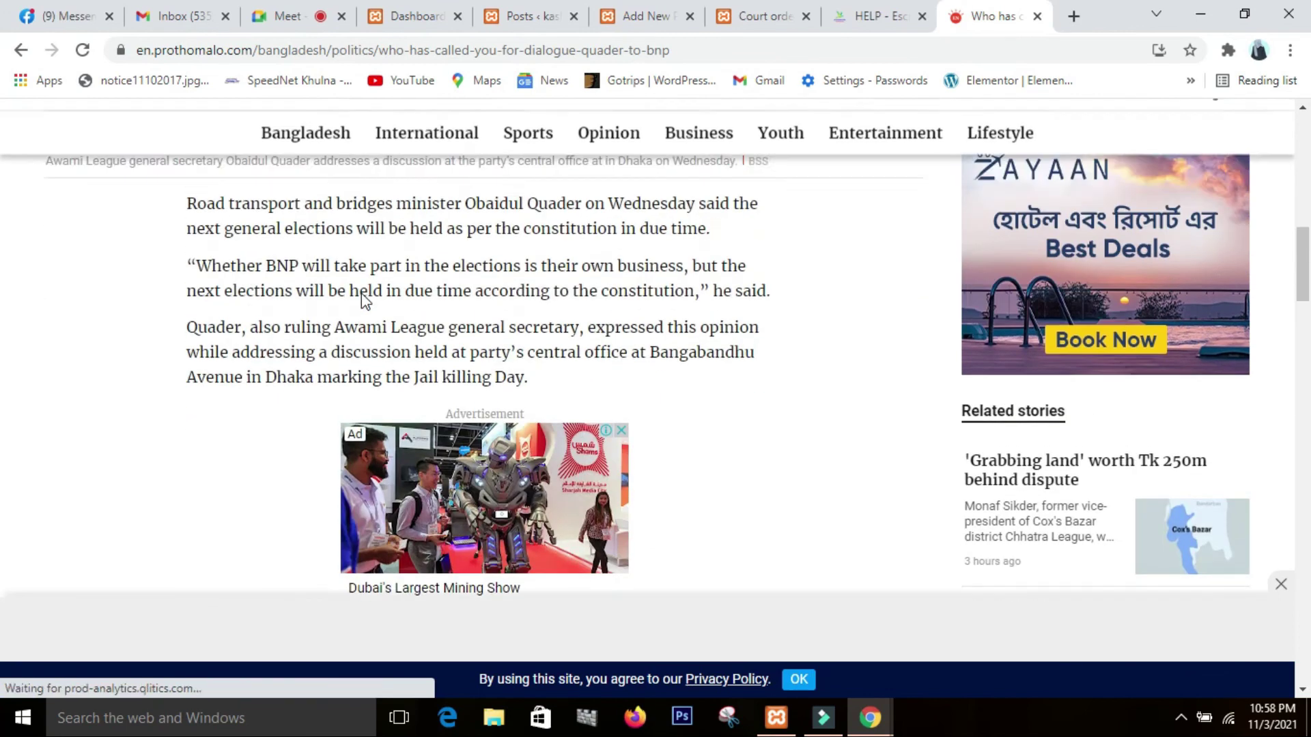
pyautogui.scroll(-6, 357, 297)
pyautogui.scroll(-5, 359, 303)
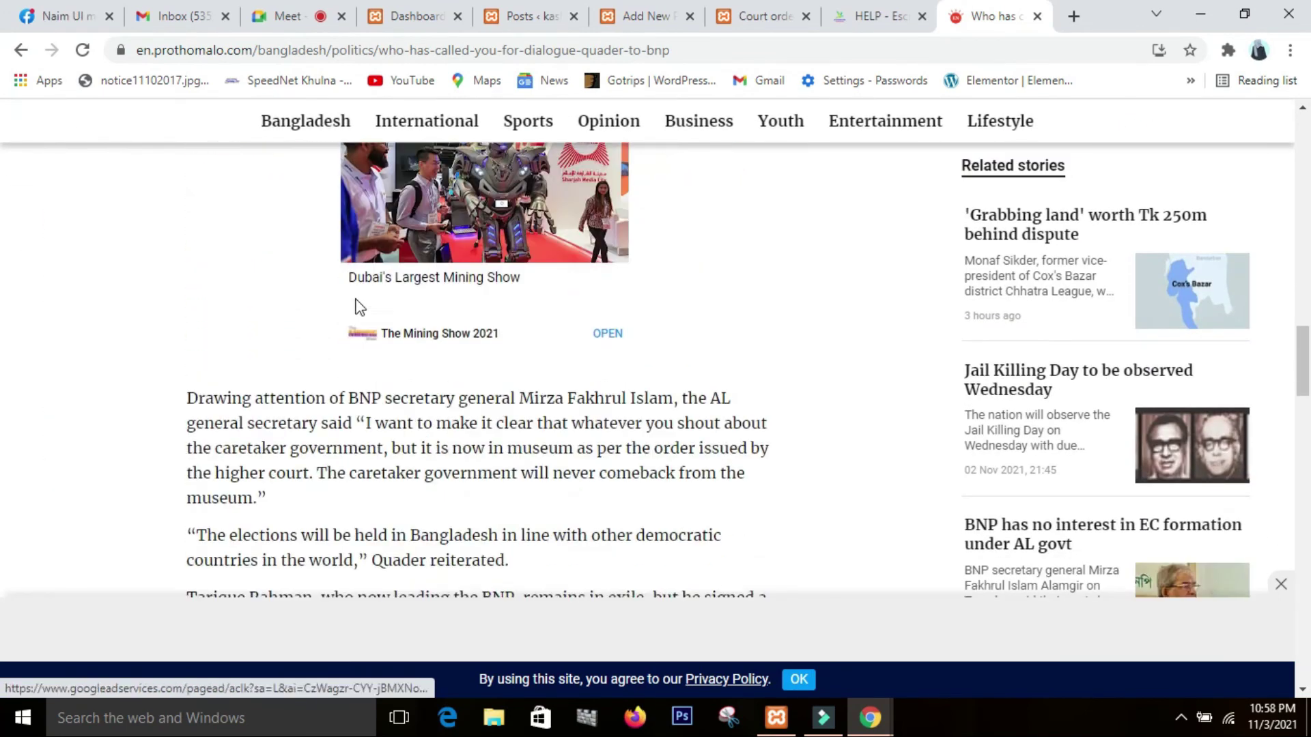
pyautogui.scroll(7, 360, 304)
pyautogui.scroll(8, 356, 302)
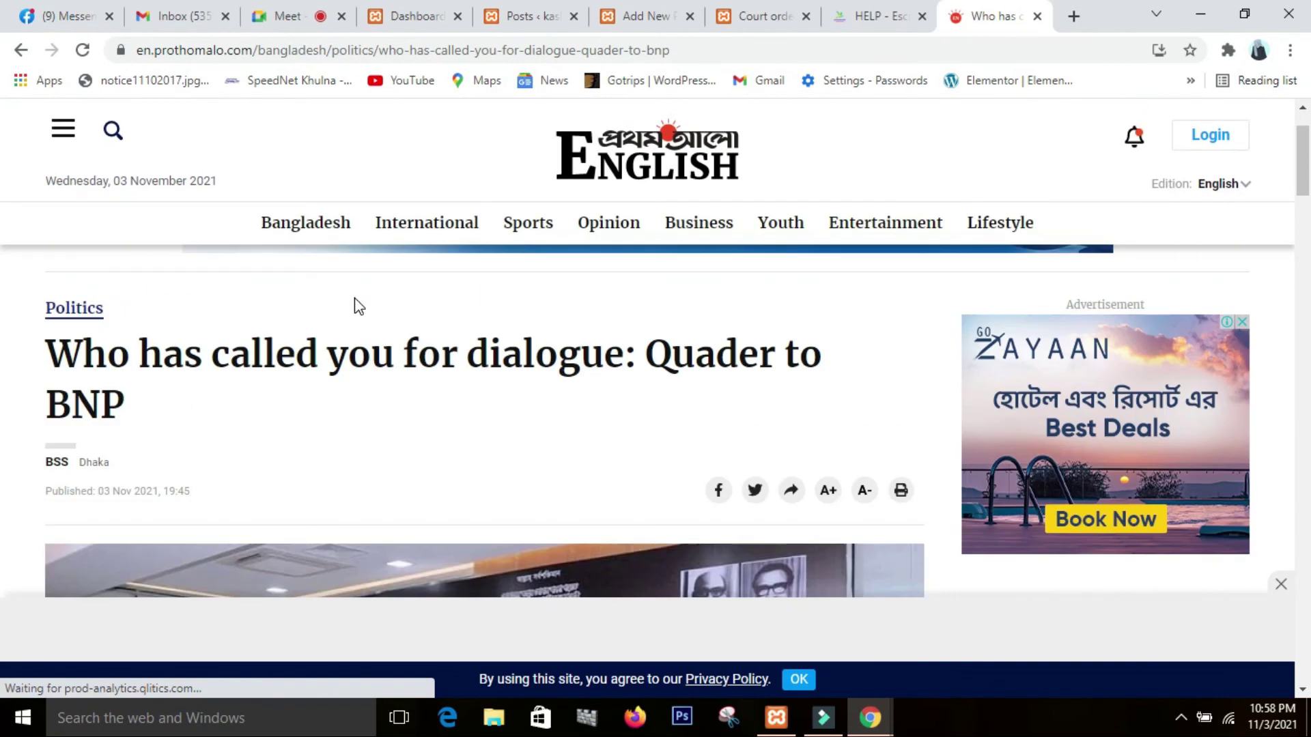
# Return to the live WordPress post and compare its featured image, title and body layout with the news article.
pyautogui.click(761, 16)
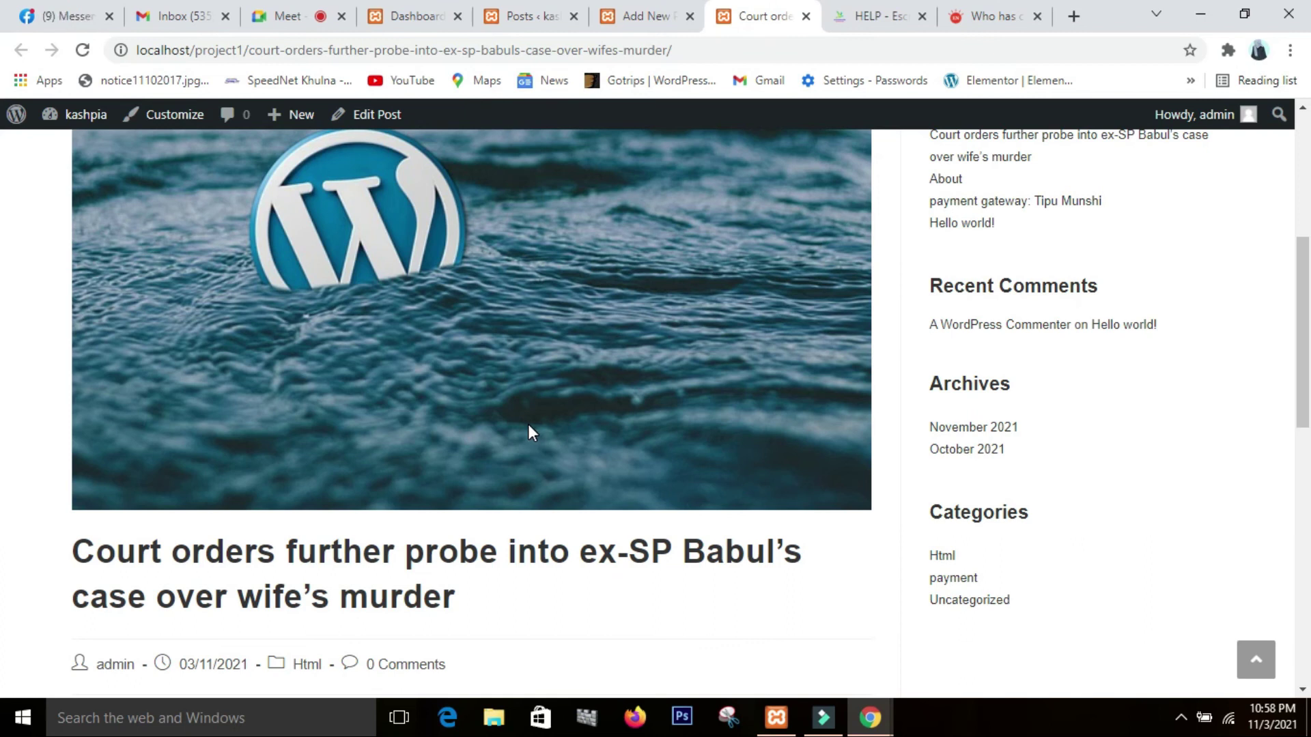
pyautogui.scroll(3, 529, 428)
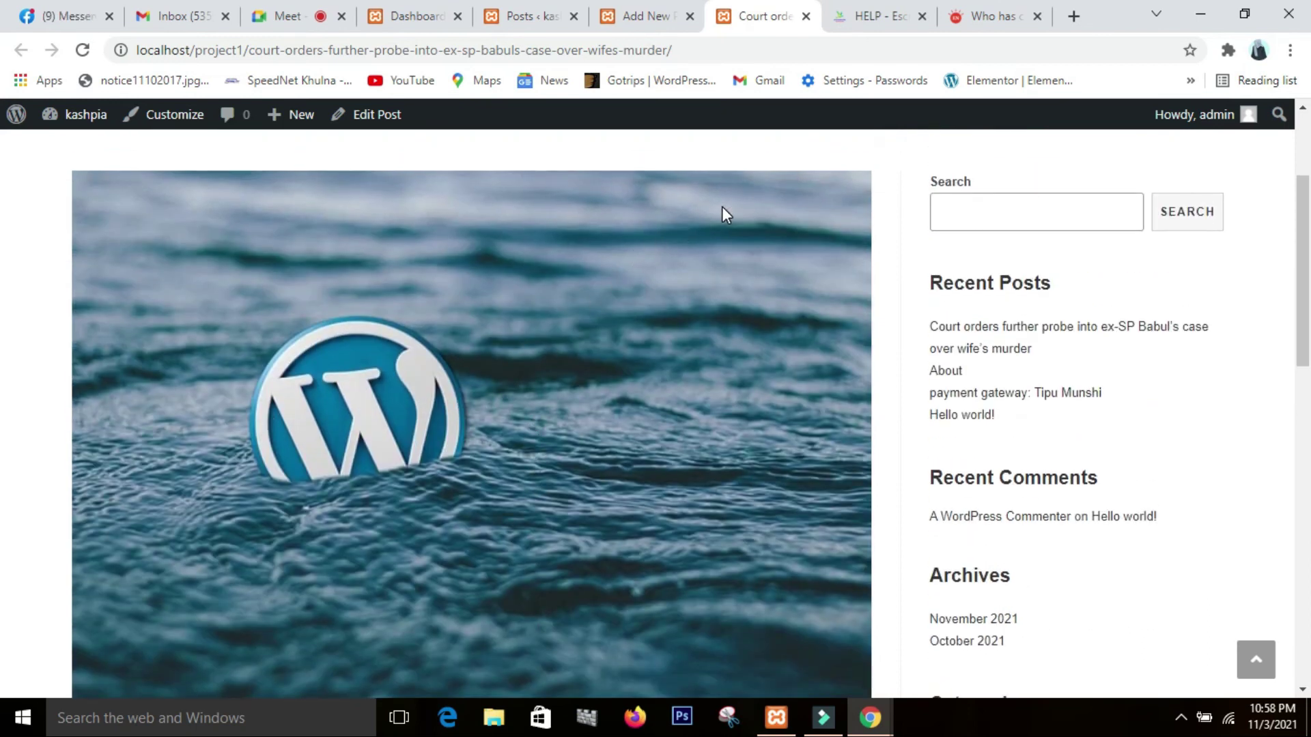
pyautogui.scroll(-1, 722, 206)
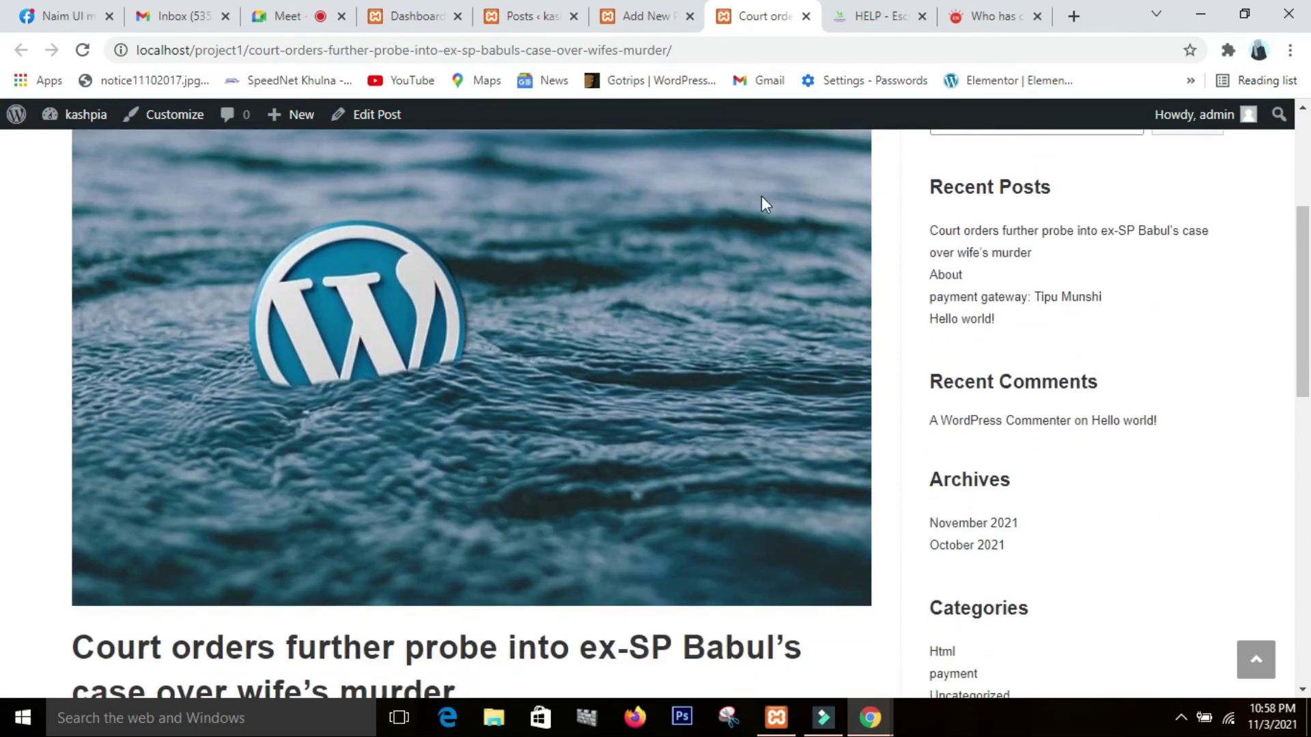
pyautogui.scroll(-3, 525, 560)
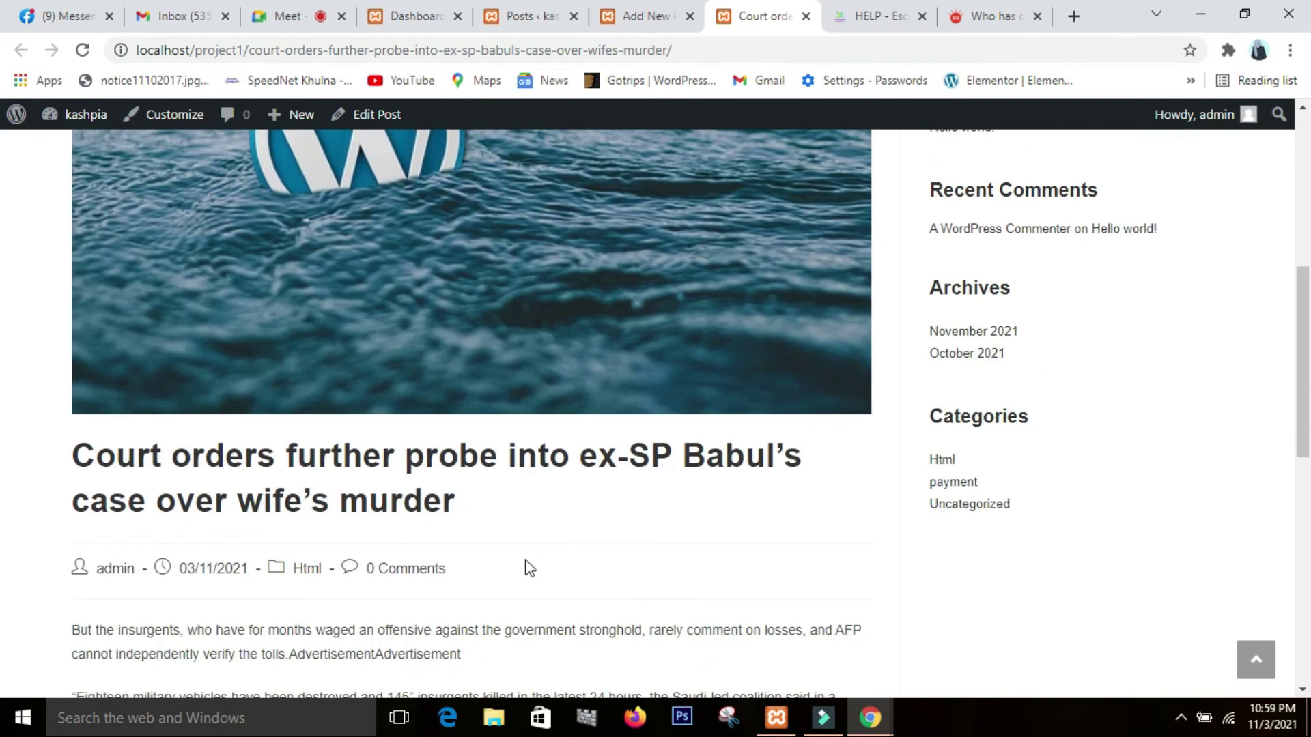
pyautogui.scroll(-4, 641, 622)
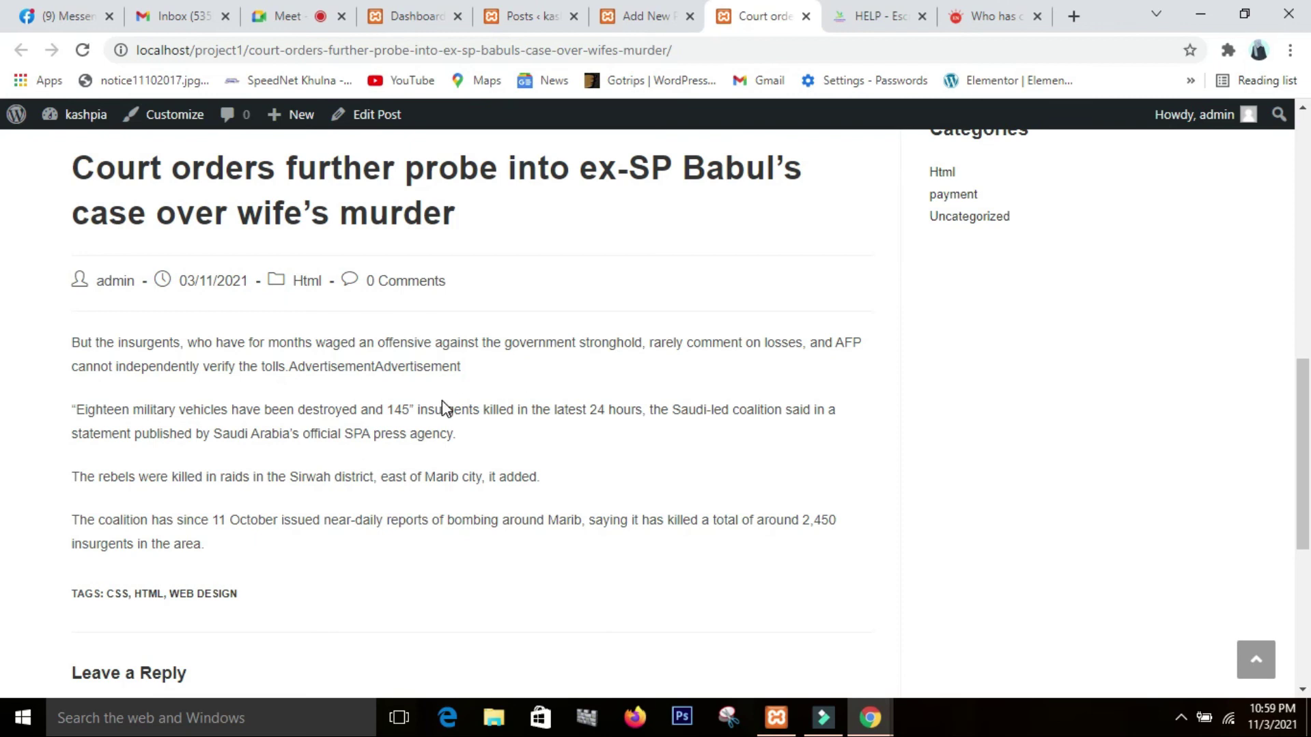
pyautogui.scroll(2, 444, 408)
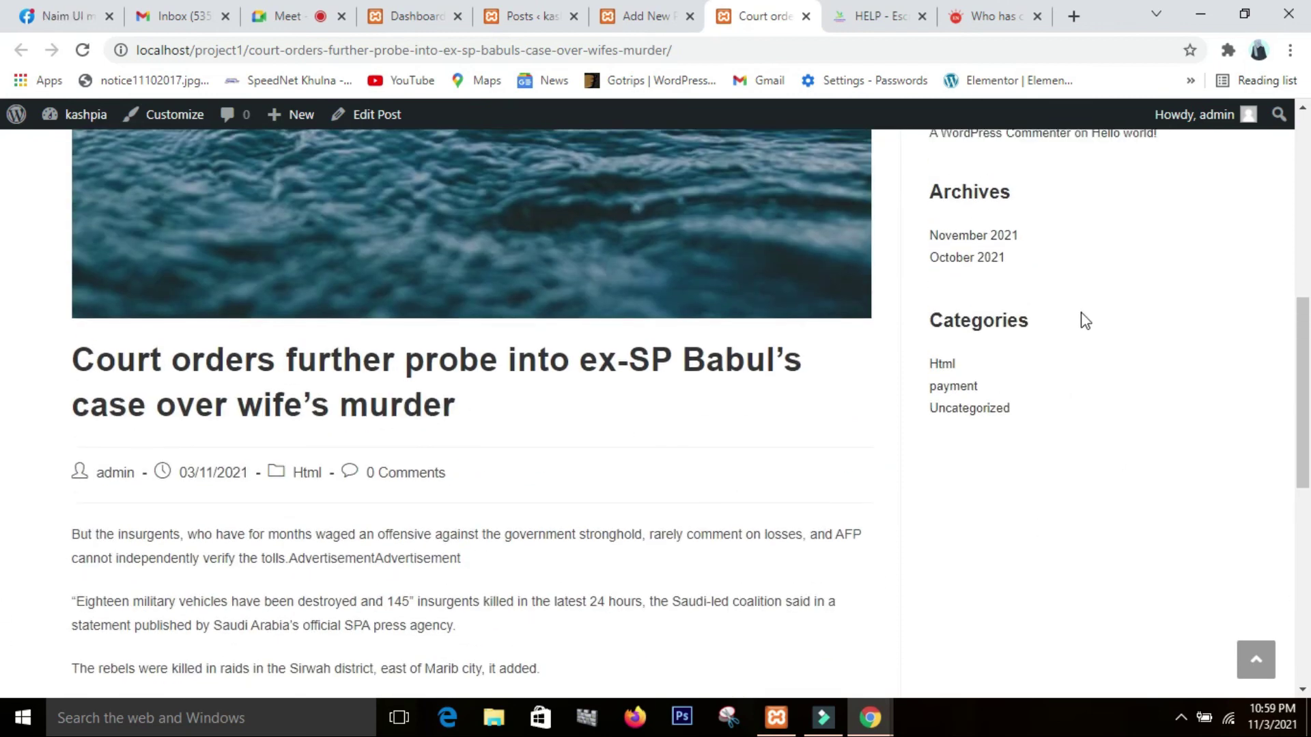
# In the post editor, insert home-office-1867761_1920.jpg from the media library as an image block after the second paragraph.
pyautogui.click(629, 18)
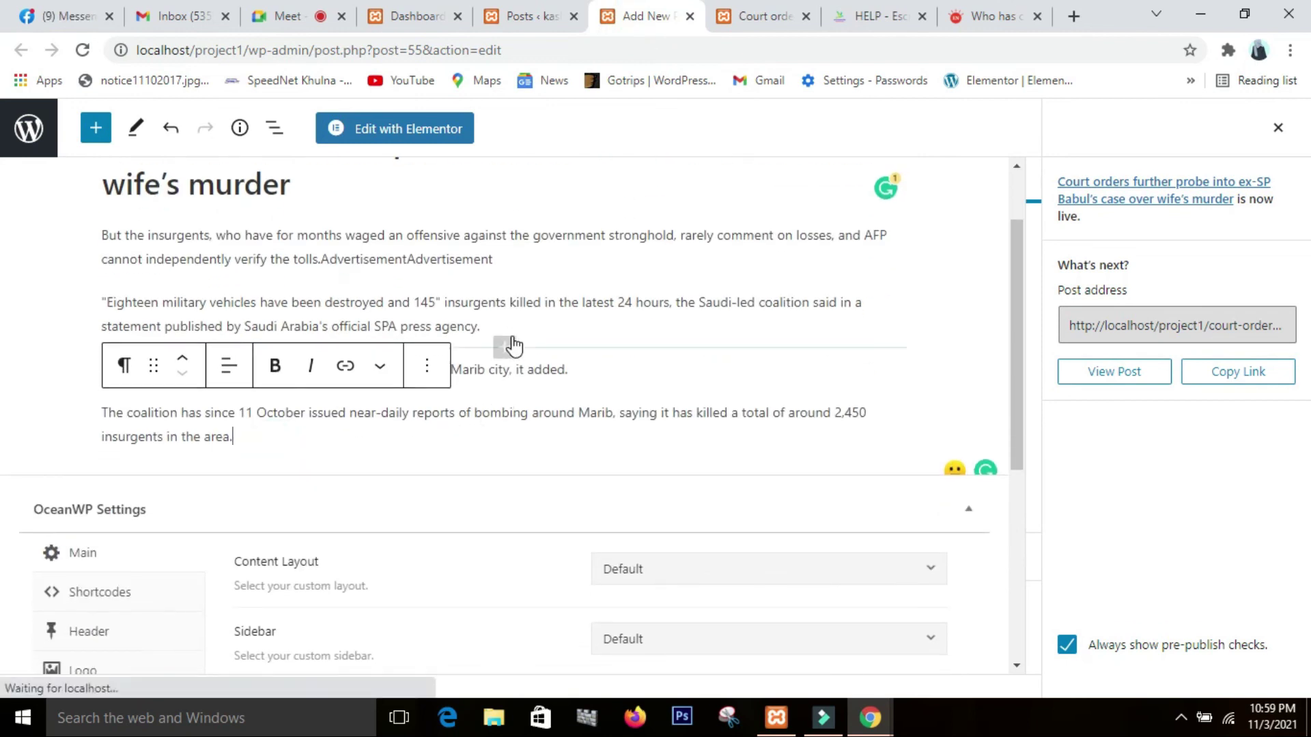
pyautogui.click(512, 330)
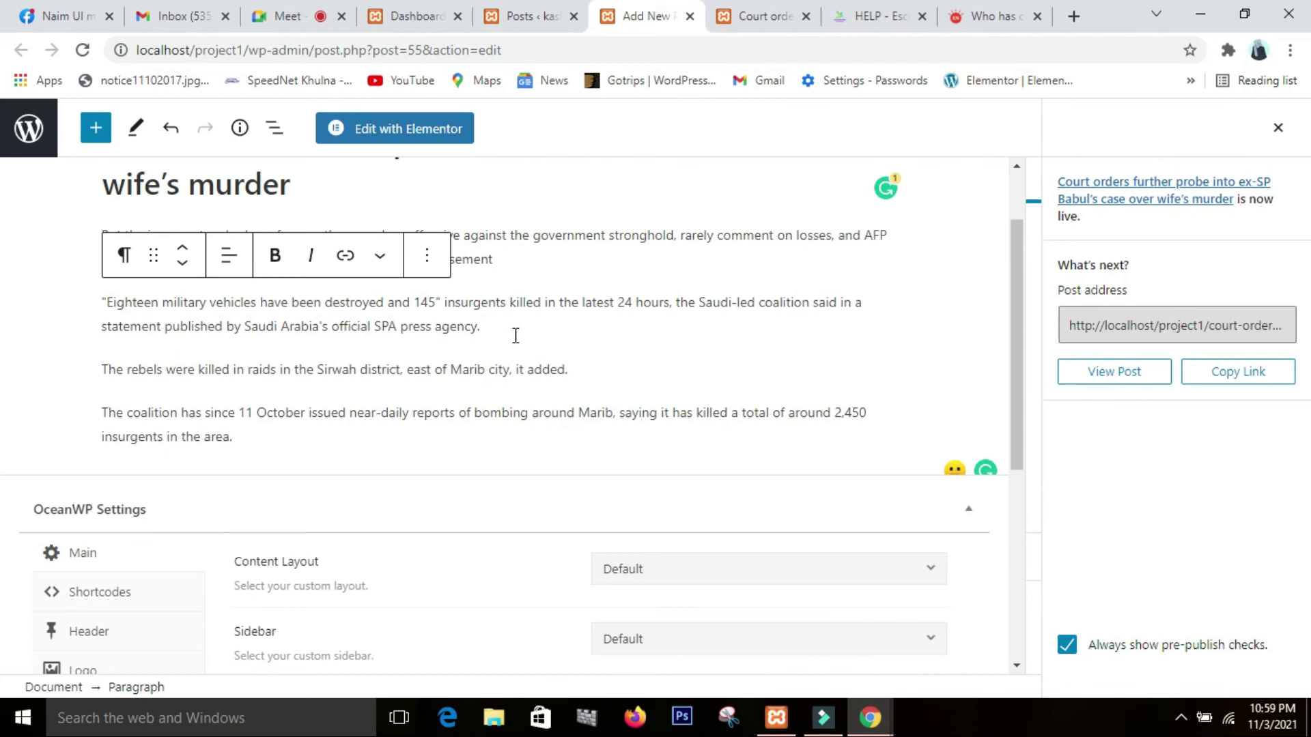
pyautogui.press('Return')
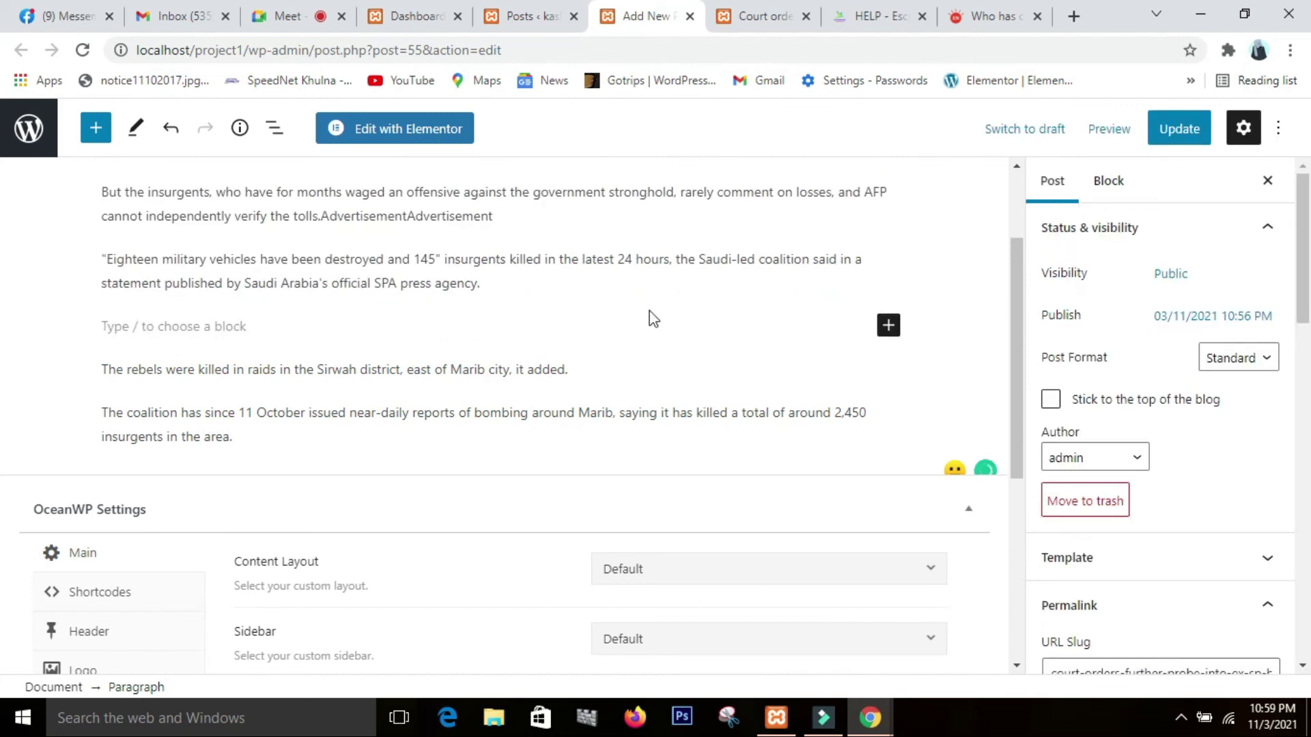
pyautogui.click(889, 326)
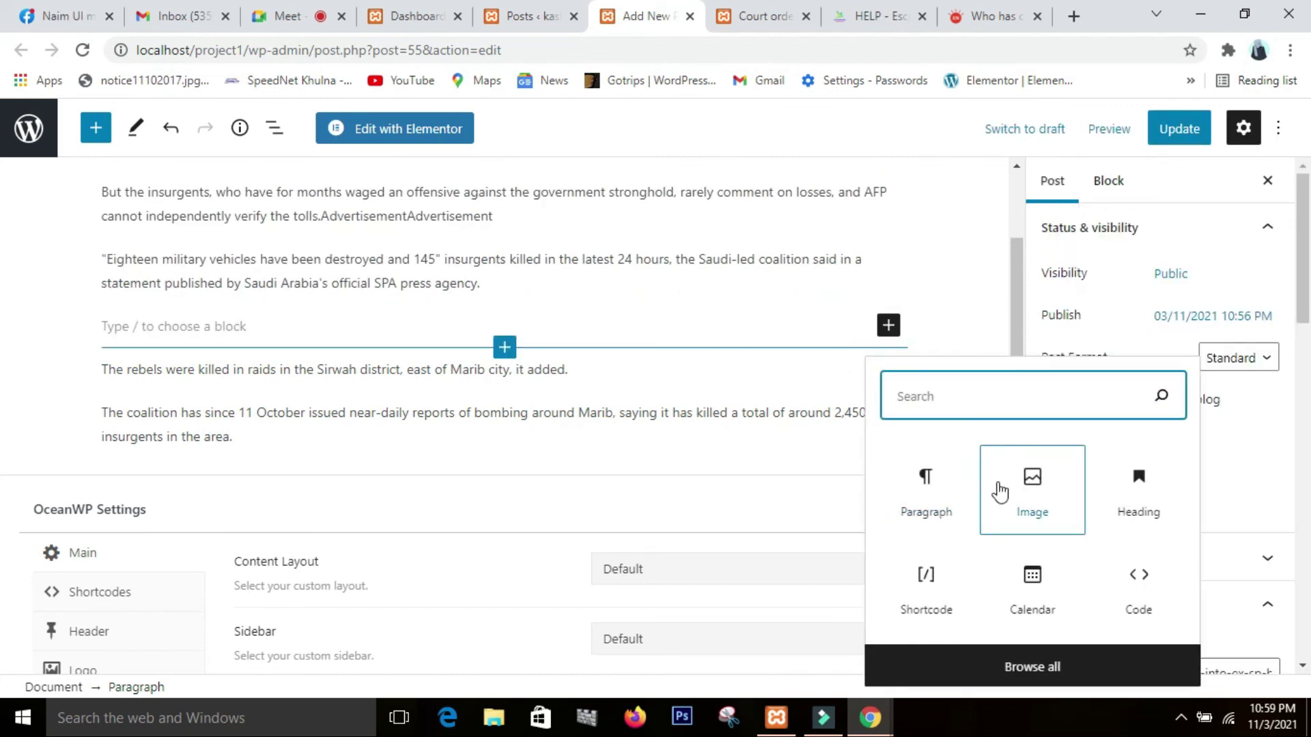
pyautogui.click(1005, 484)
pyautogui.click(204, 457)
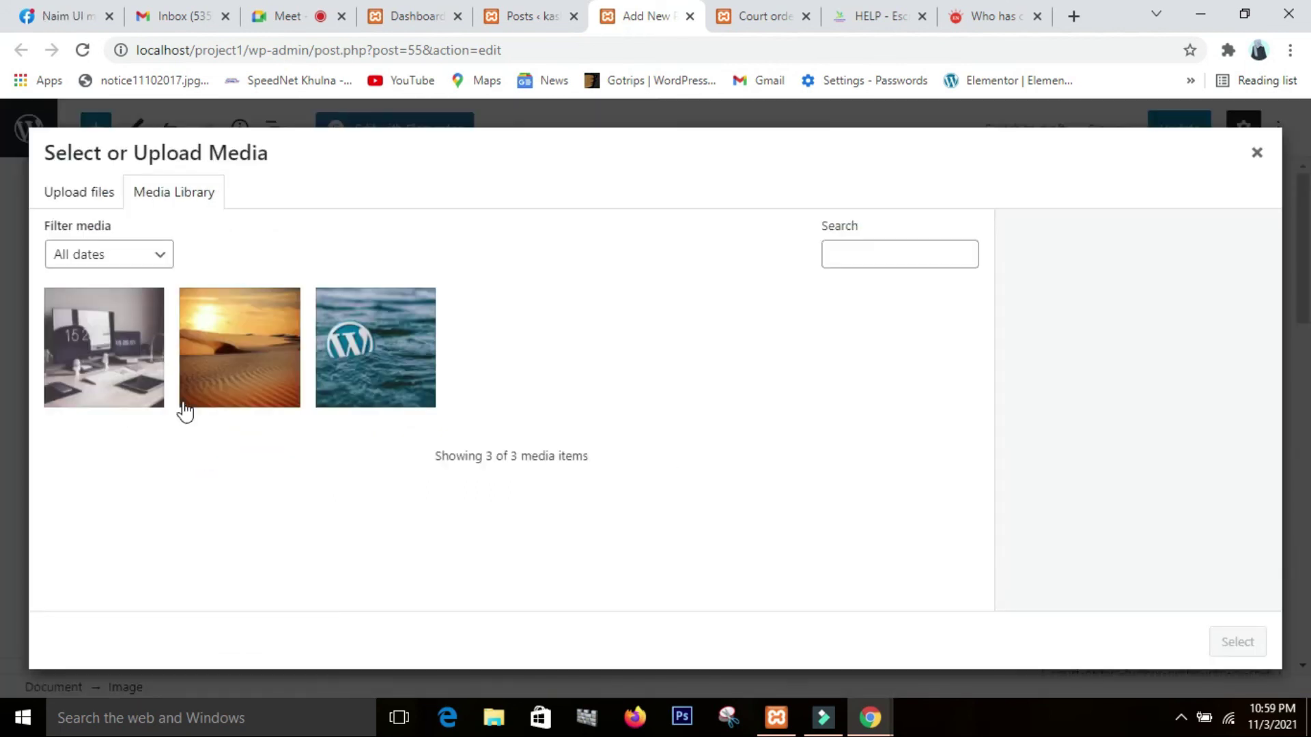
pyautogui.click(155, 395)
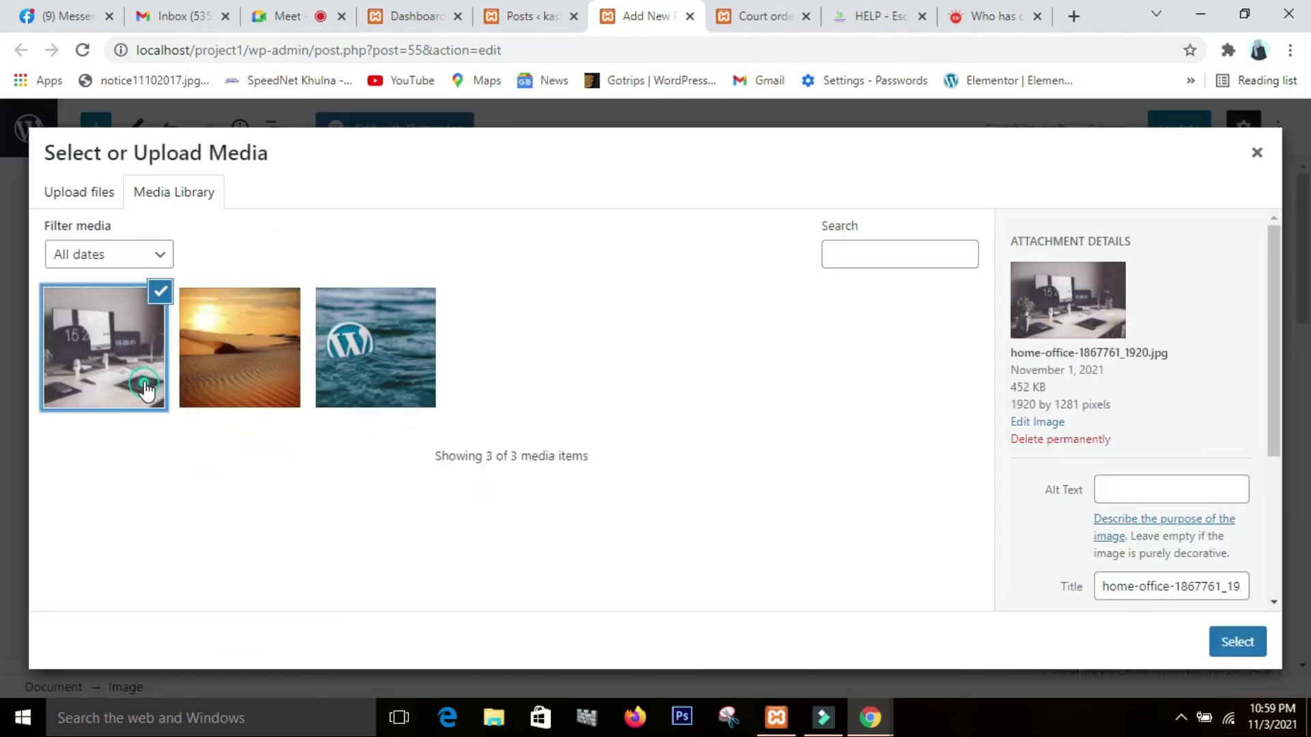
pyautogui.click(1226, 654)
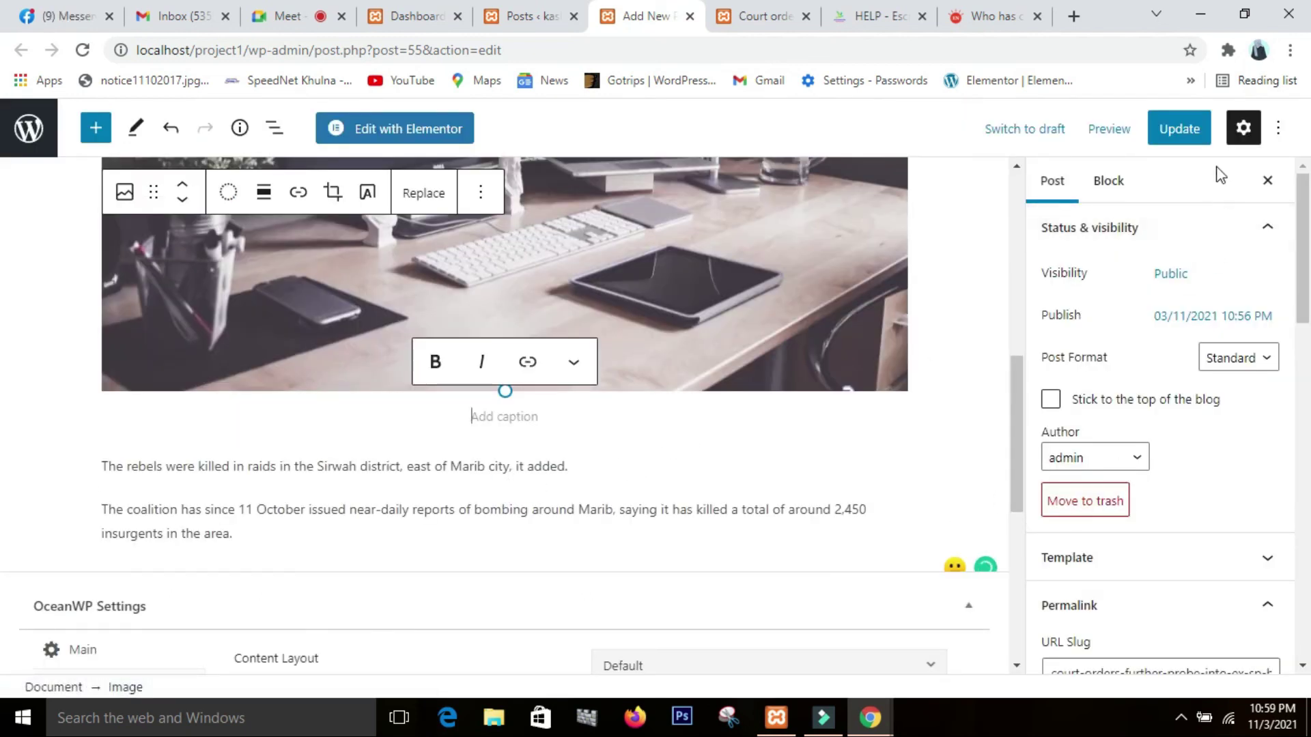
# Update the post and check the inserted home-office image within the body text on the live page.
pyautogui.click(1196, 128)
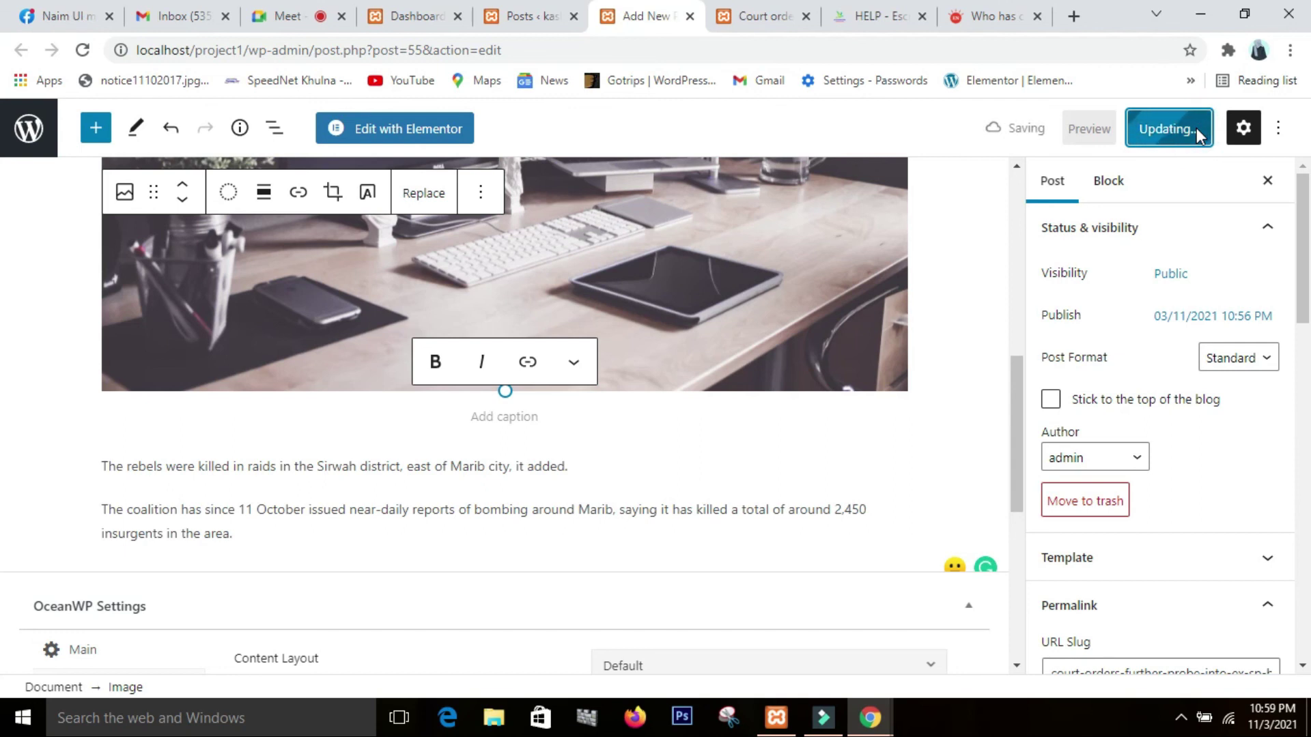
pyautogui.click(776, 27)
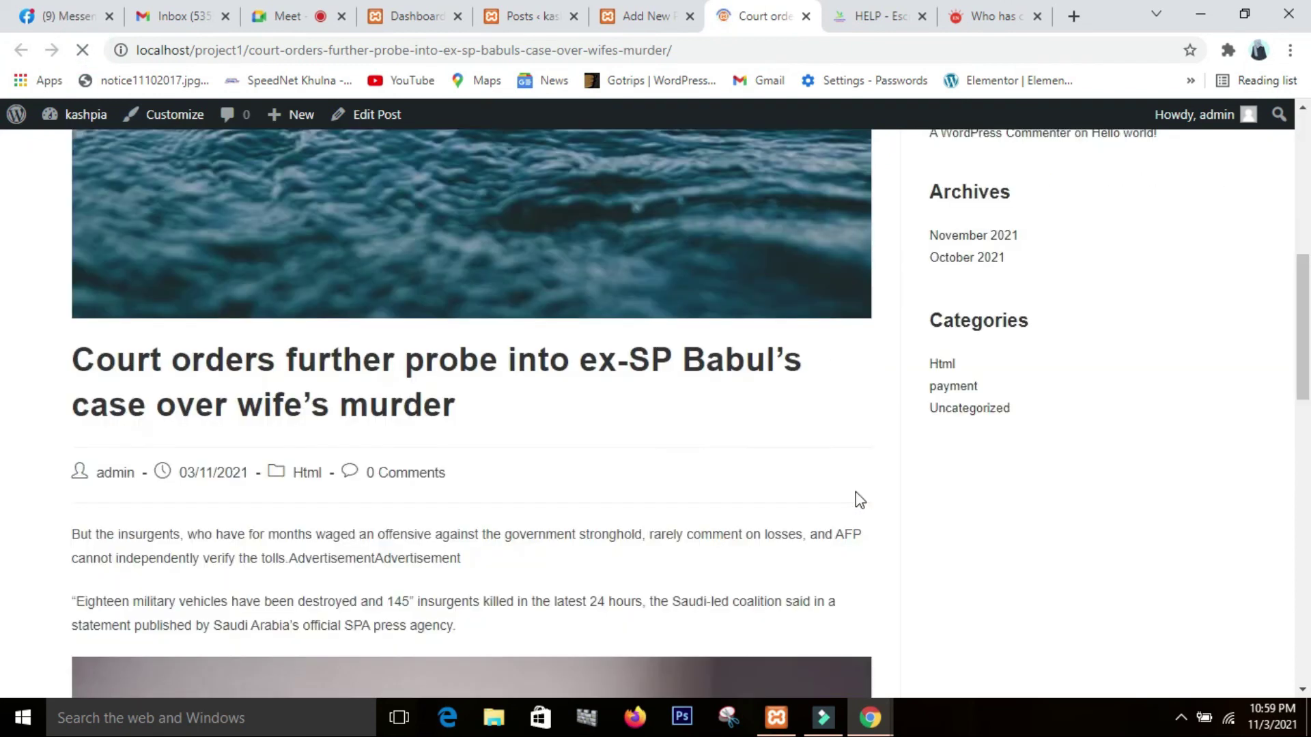
pyautogui.scroll(-8, 854, 491)
pyautogui.scroll(-2, 699, 474)
pyautogui.scroll(5, 699, 473)
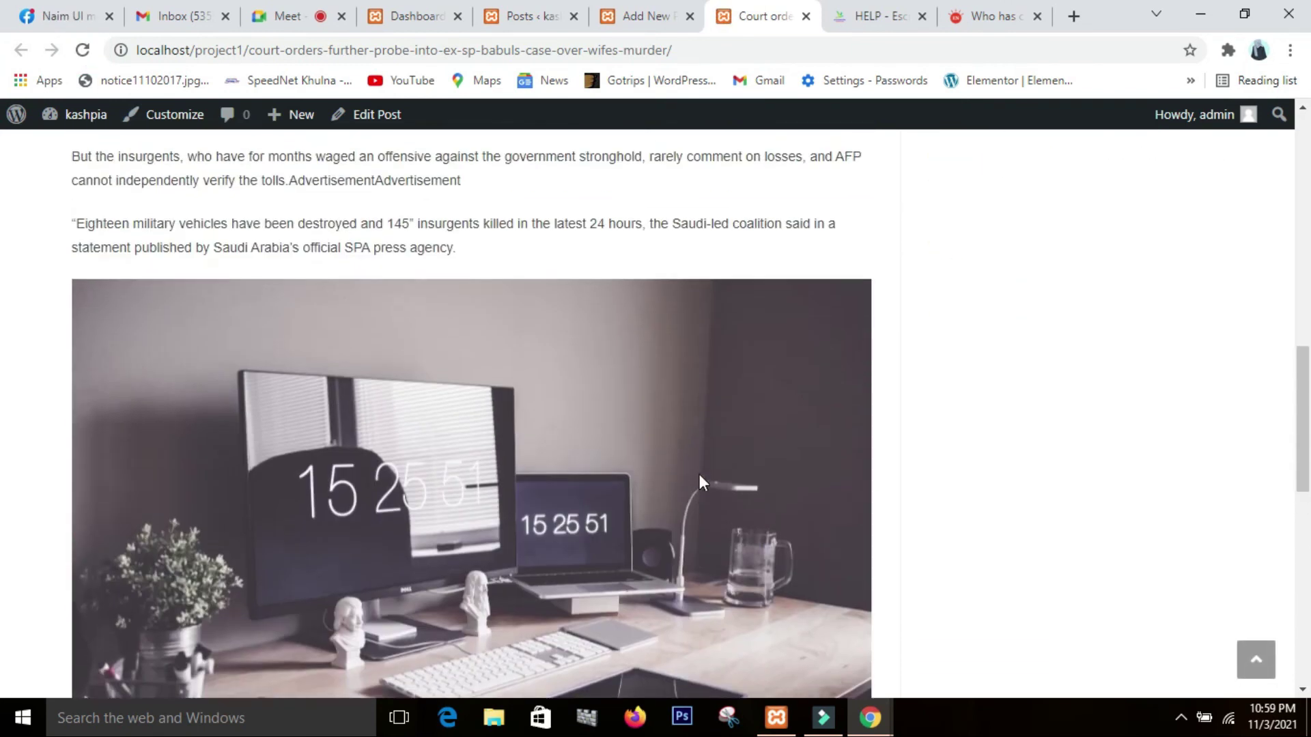
# Review the live post from its featured image through the body text and inserted image to the tags and comment form.
pyautogui.scroll(-11, 699, 474)
pyautogui.scroll(10, 699, 474)
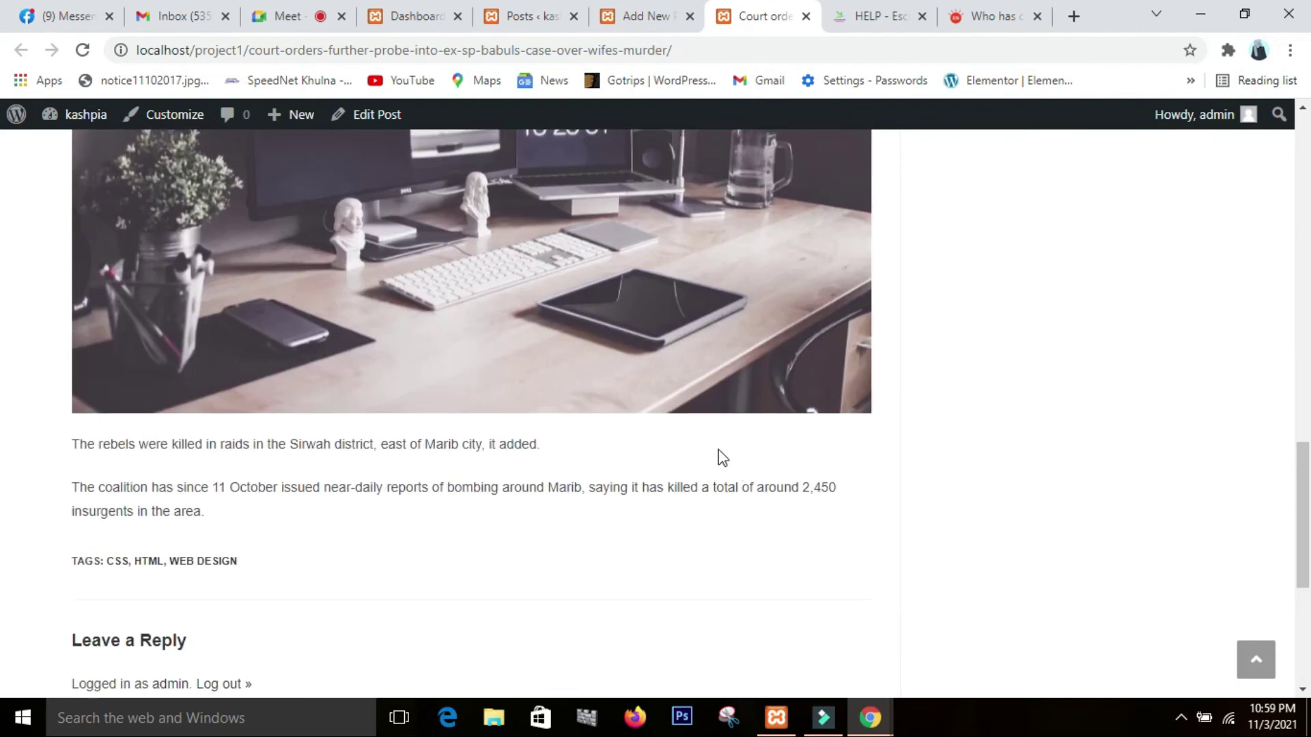
pyautogui.scroll(14, 605, 616)
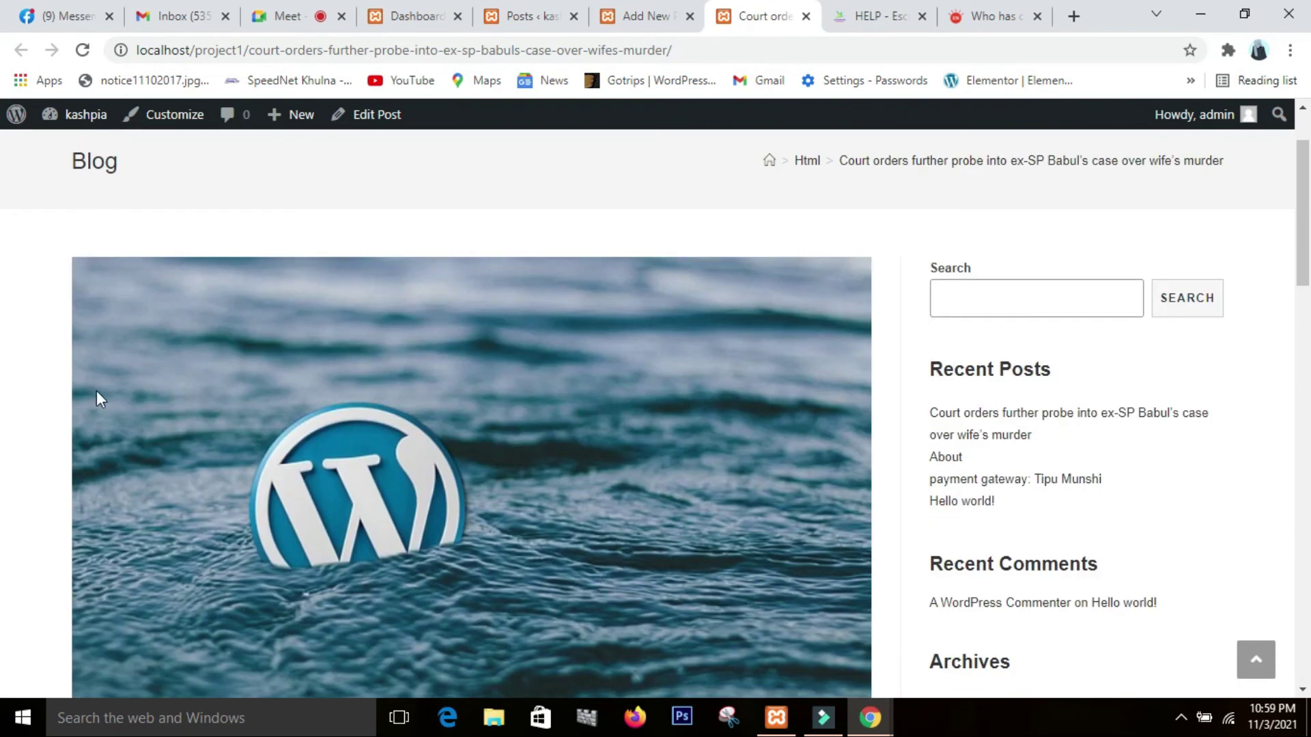
pyautogui.scroll(-5, 179, 426)
pyautogui.scroll(7, 179, 426)
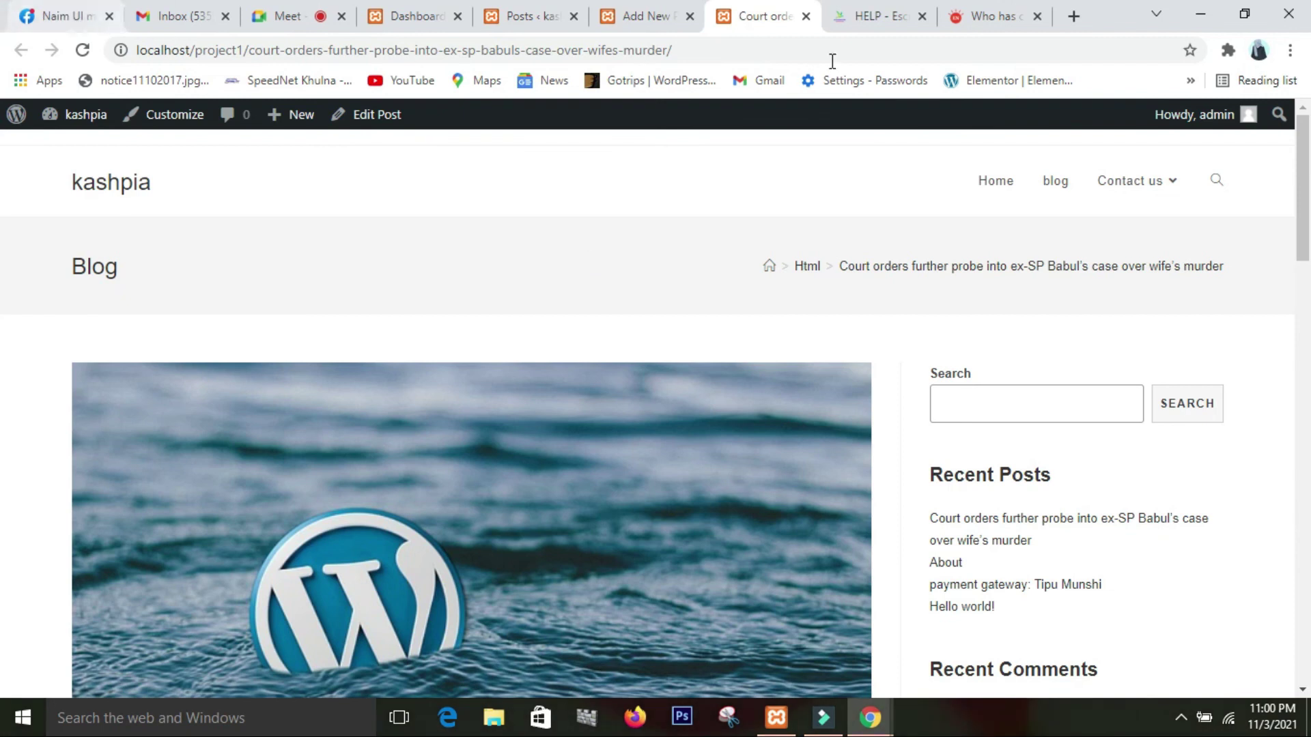
pyautogui.scroll(-11, 620, 348)
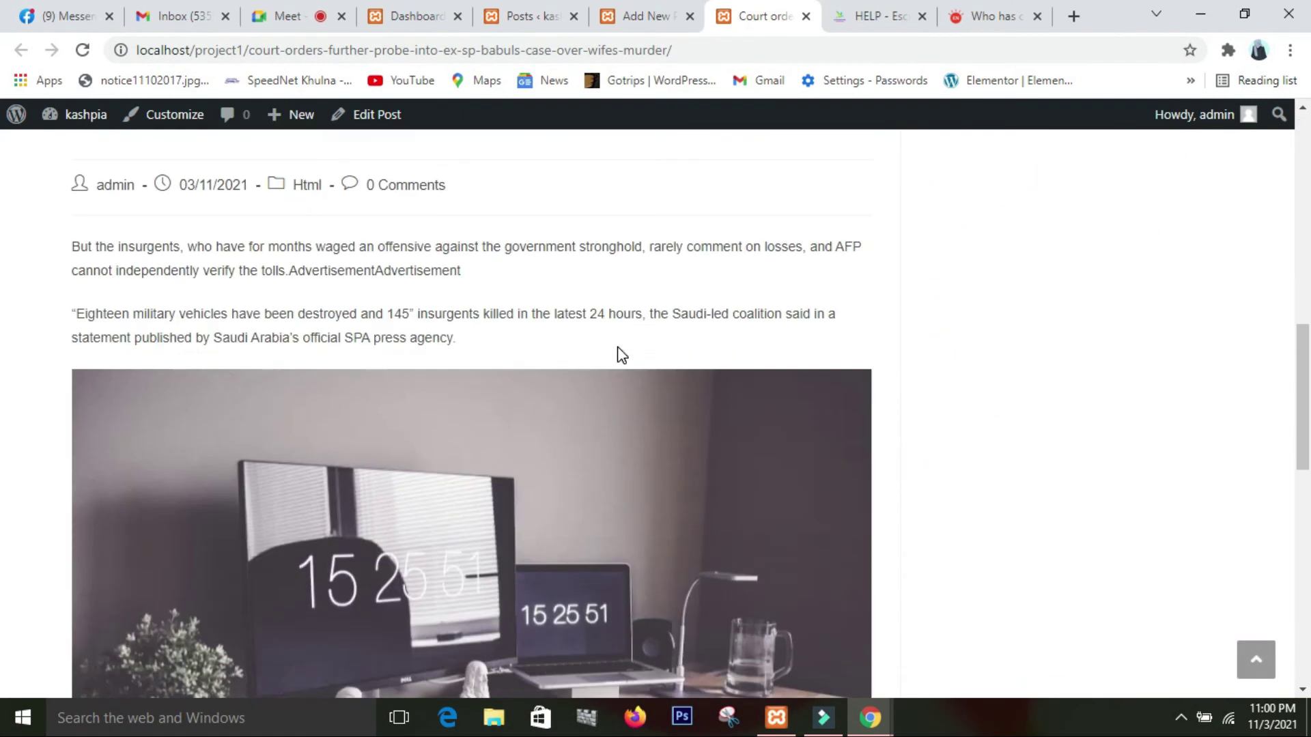
pyautogui.scroll(-15, 617, 347)
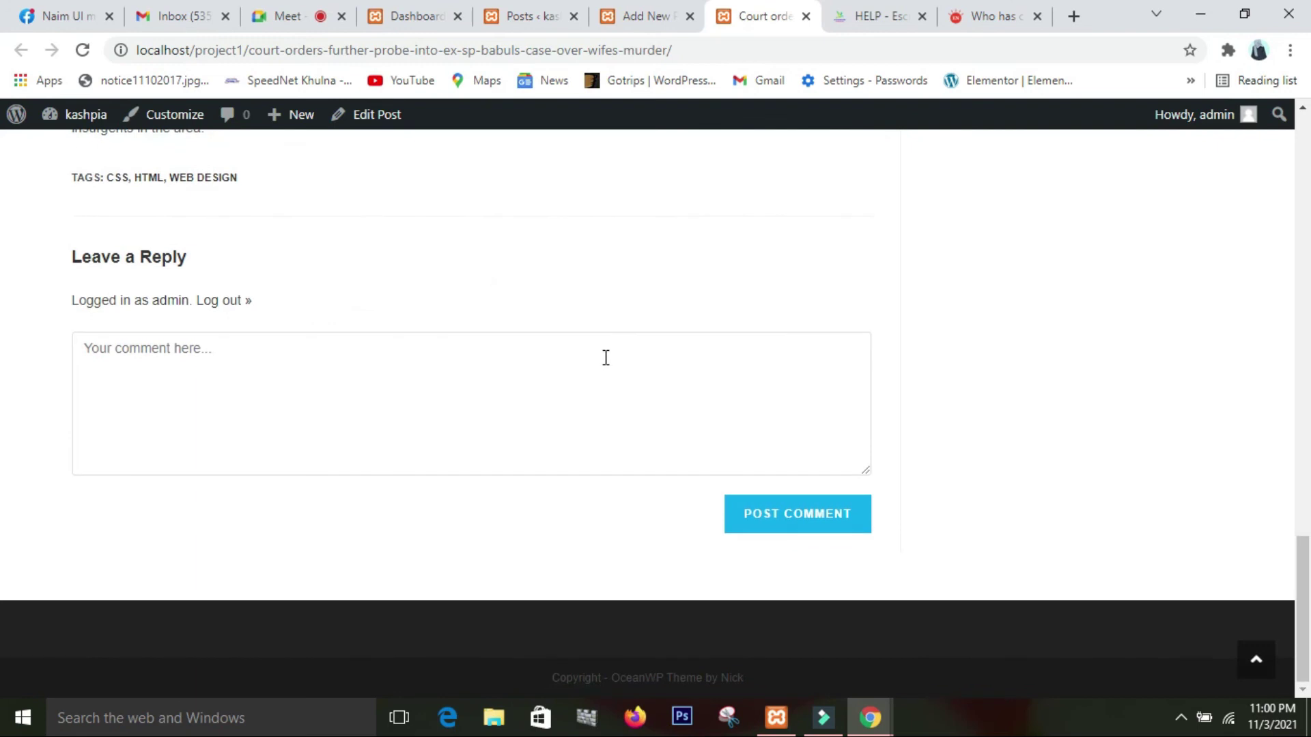
pyautogui.scroll(20, 605, 355)
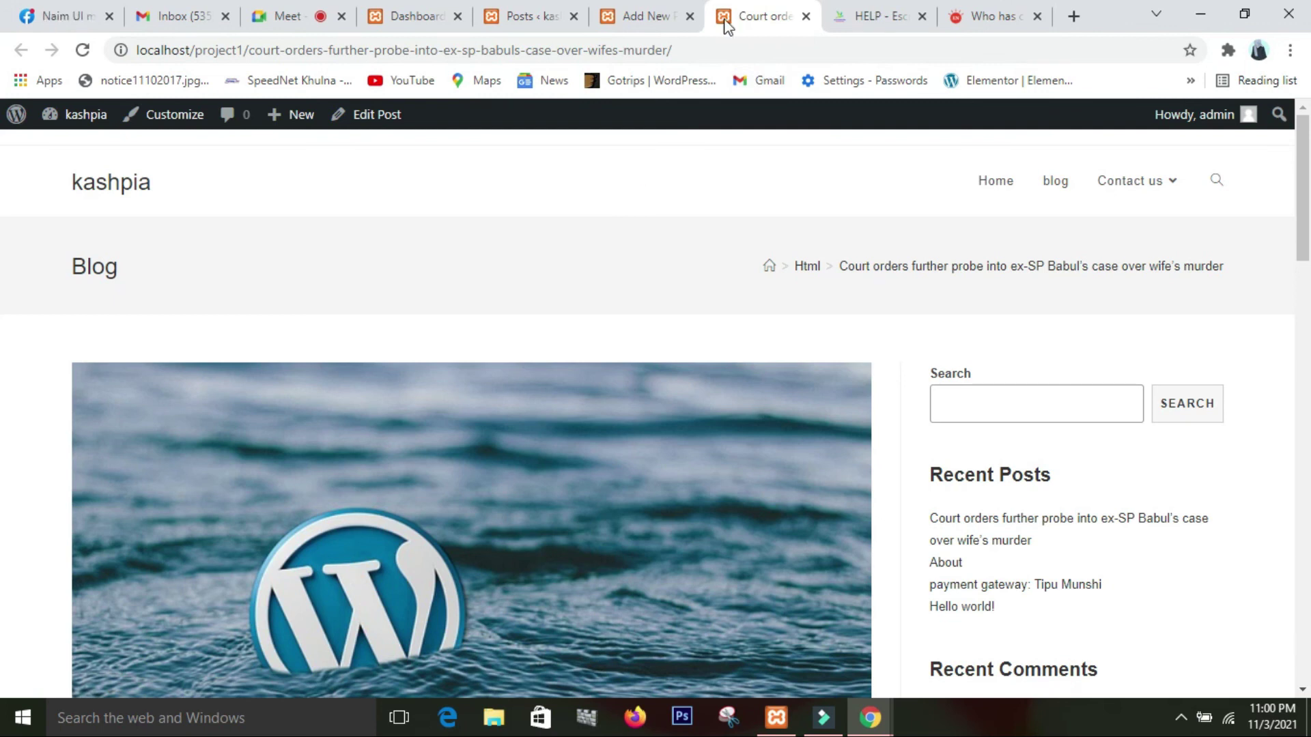
pyautogui.click(645, 16)
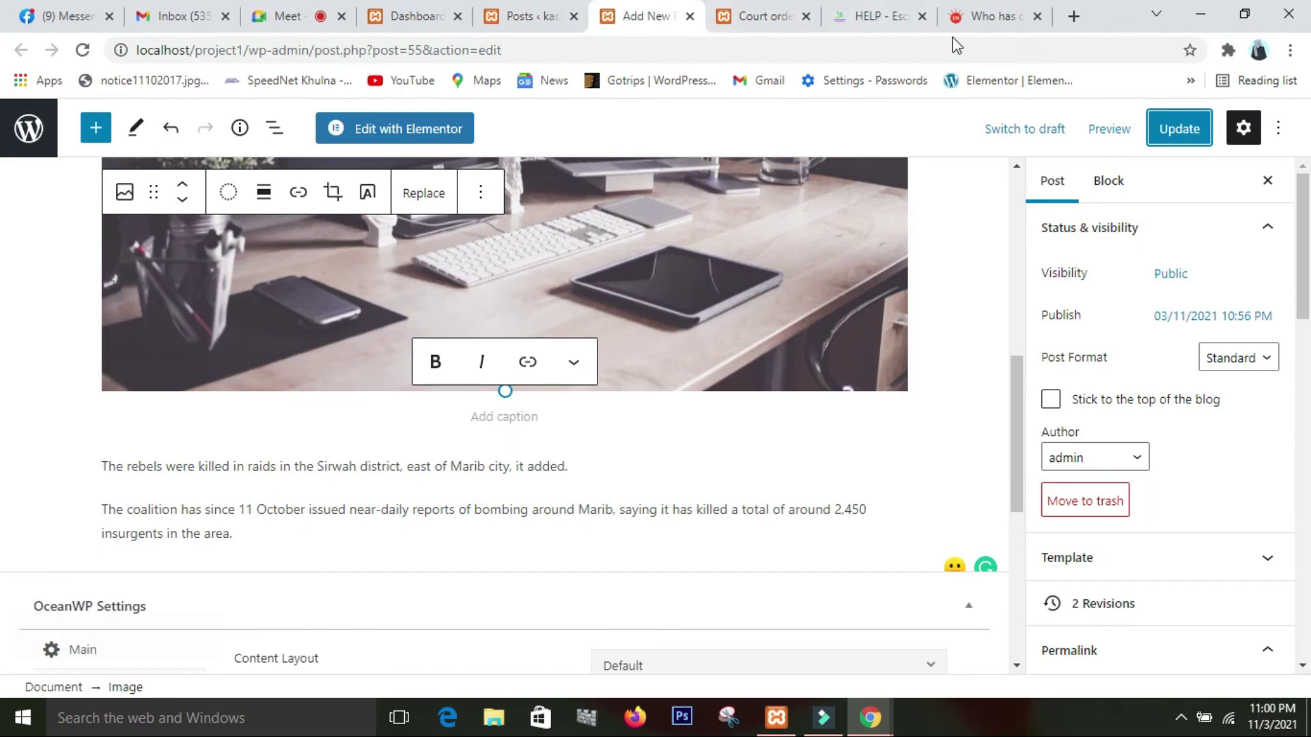
pyautogui.click(782, 20)
pyautogui.click(546, 28)
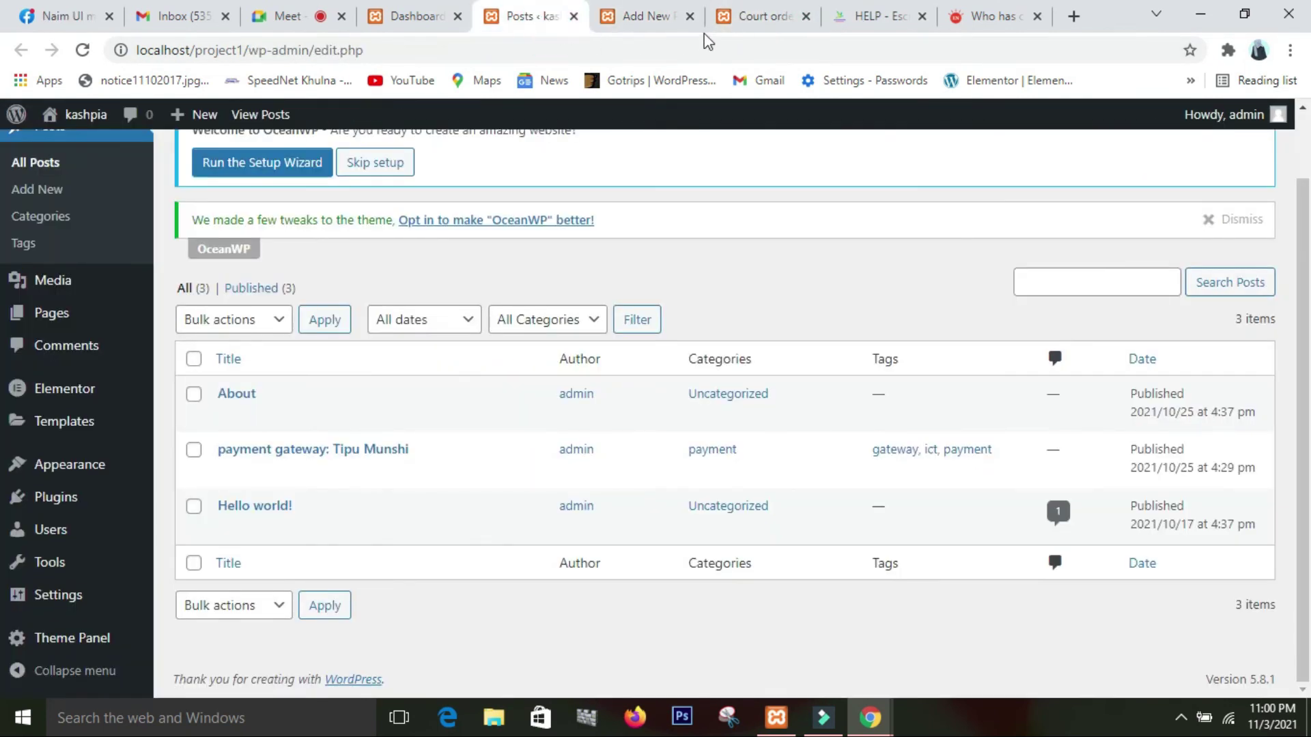
pyautogui.click(428, 16)
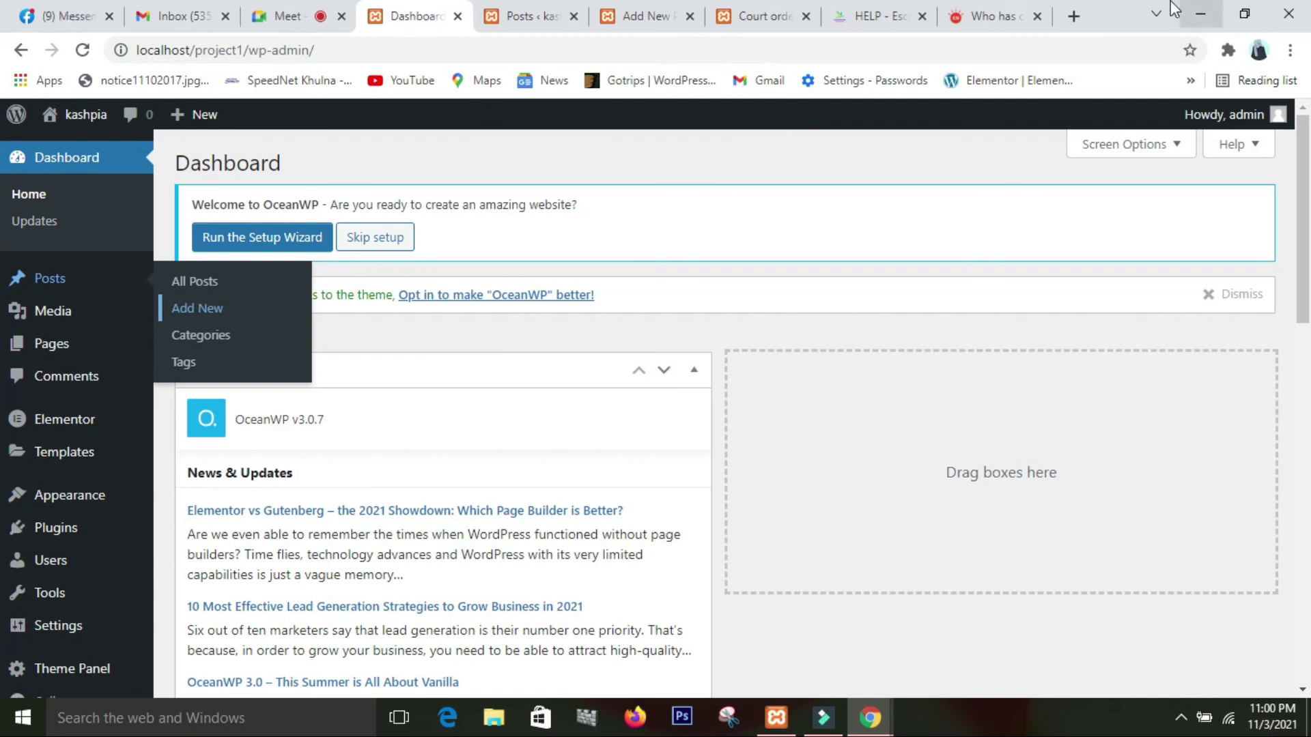
pyautogui.click(1025, 12)
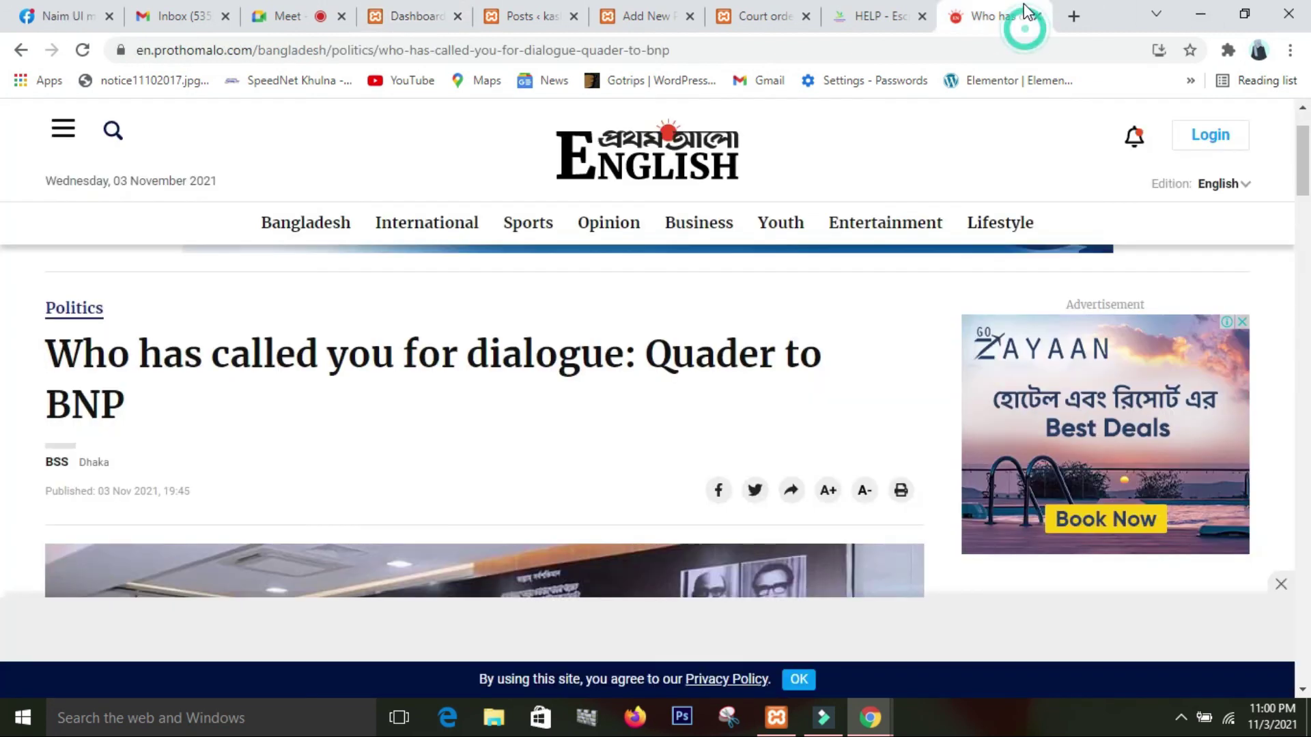
pyautogui.click(883, 23)
pyautogui.click(763, 31)
pyautogui.click(682, 23)
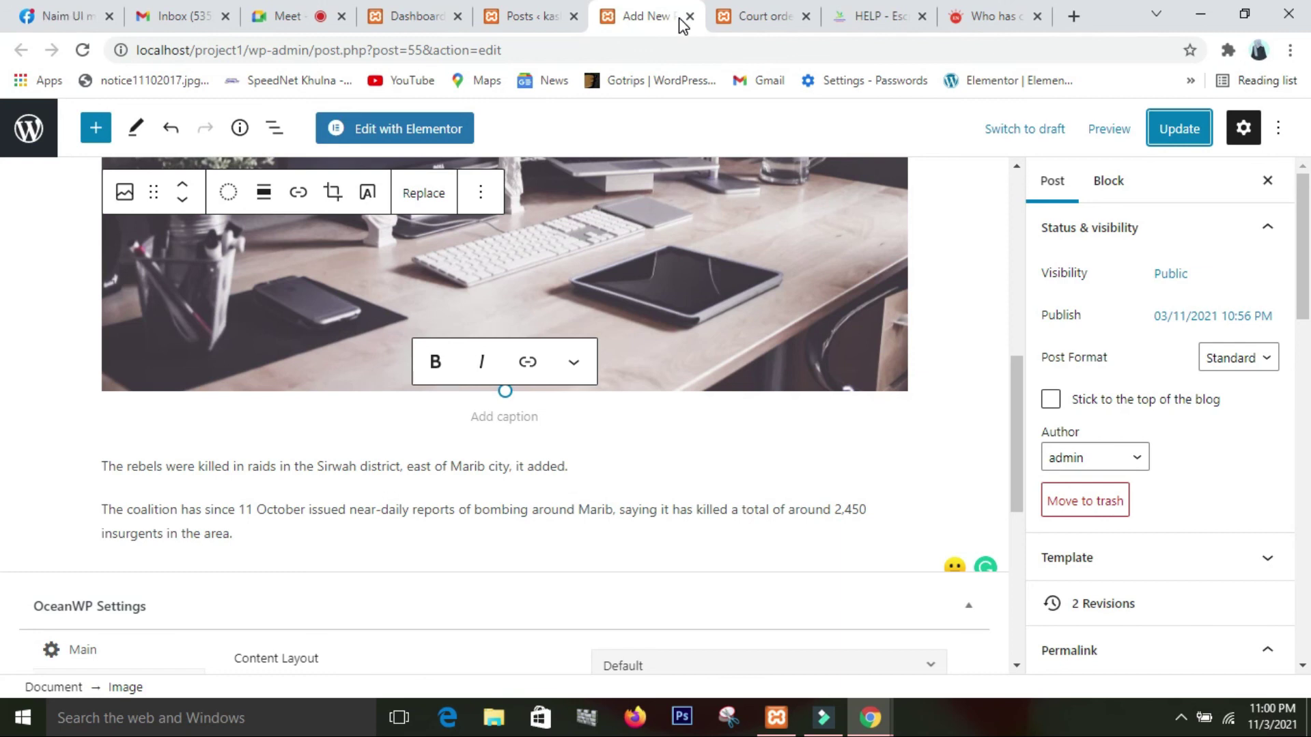
# From the WordPress dashboard, open the site's front end in a new tab and go to its blog page.
pyautogui.click(443, 17)
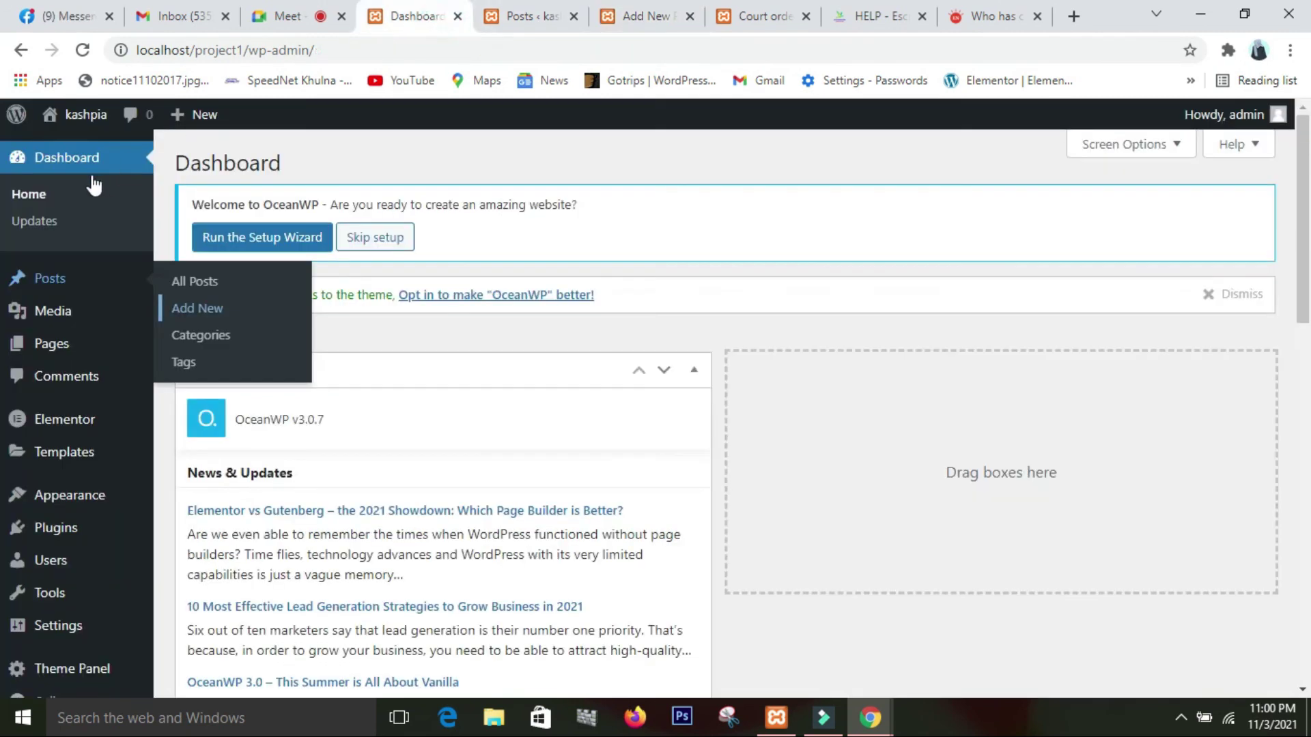
pyautogui.rightClick(80, 147)
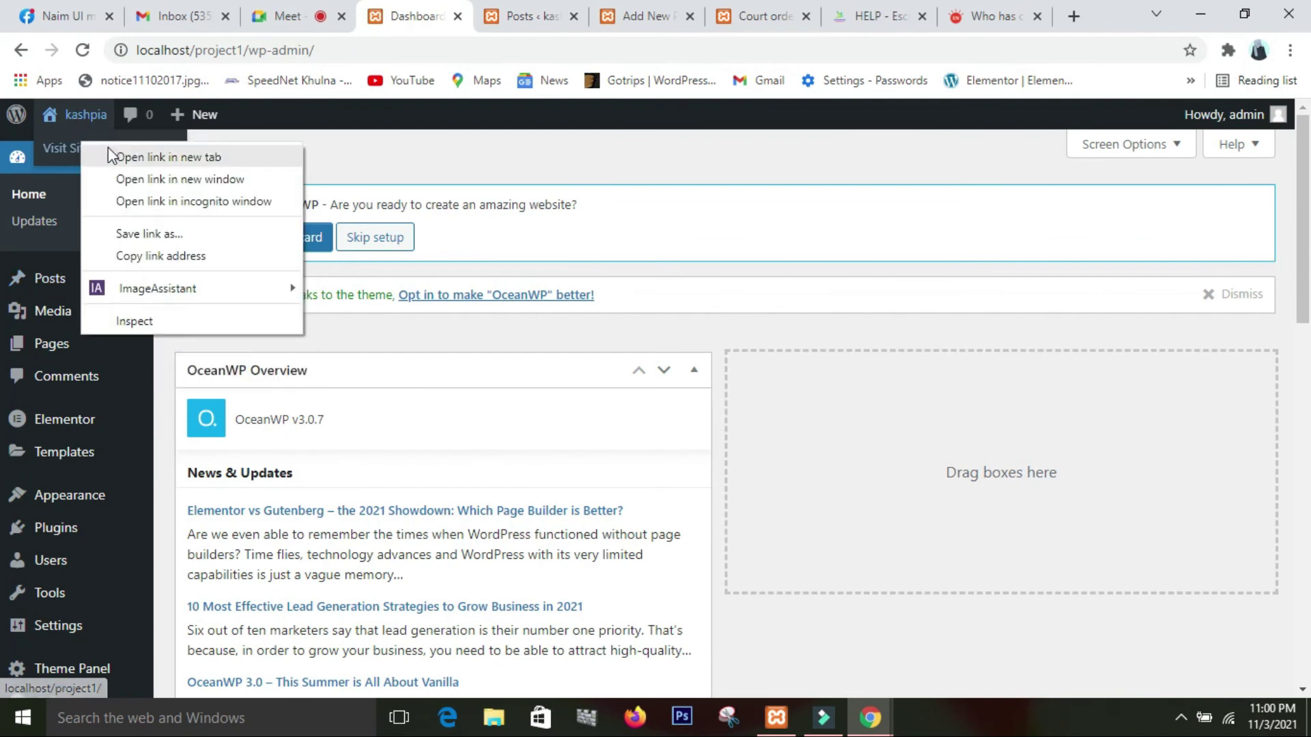
pyautogui.click(113, 157)
pyautogui.click(478, 19)
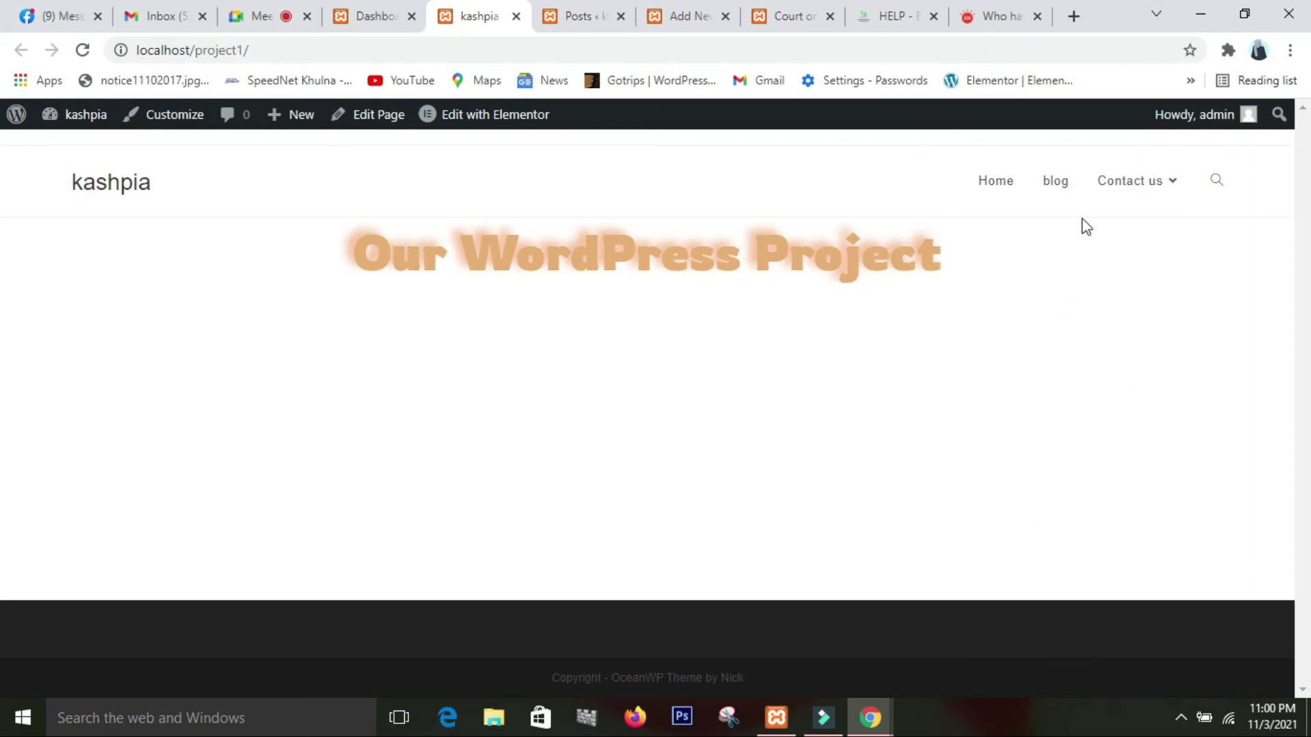
pyautogui.click(1074, 189)
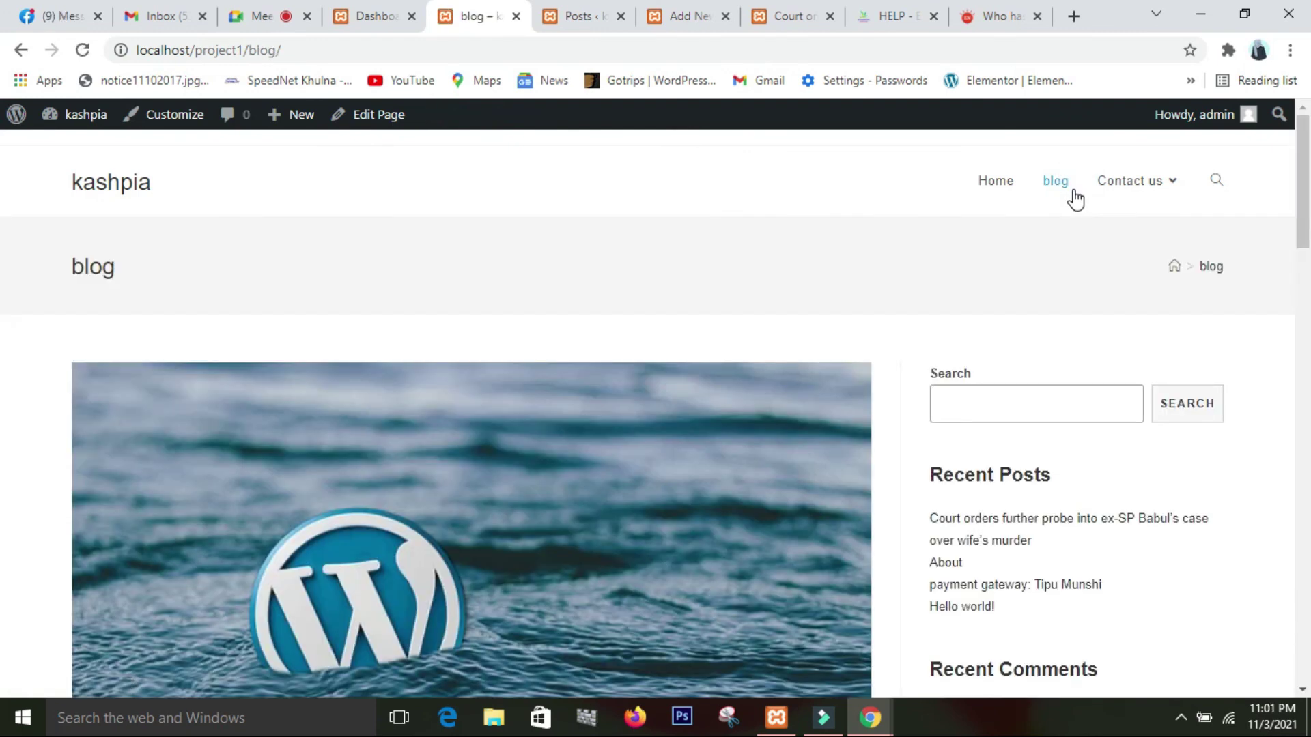
# Examine the blog page's list of posts, including their featured images, titles, categories and excerpts.
pyautogui.scroll(-8, 1046, 348)
pyautogui.scroll(8, 1042, 347)
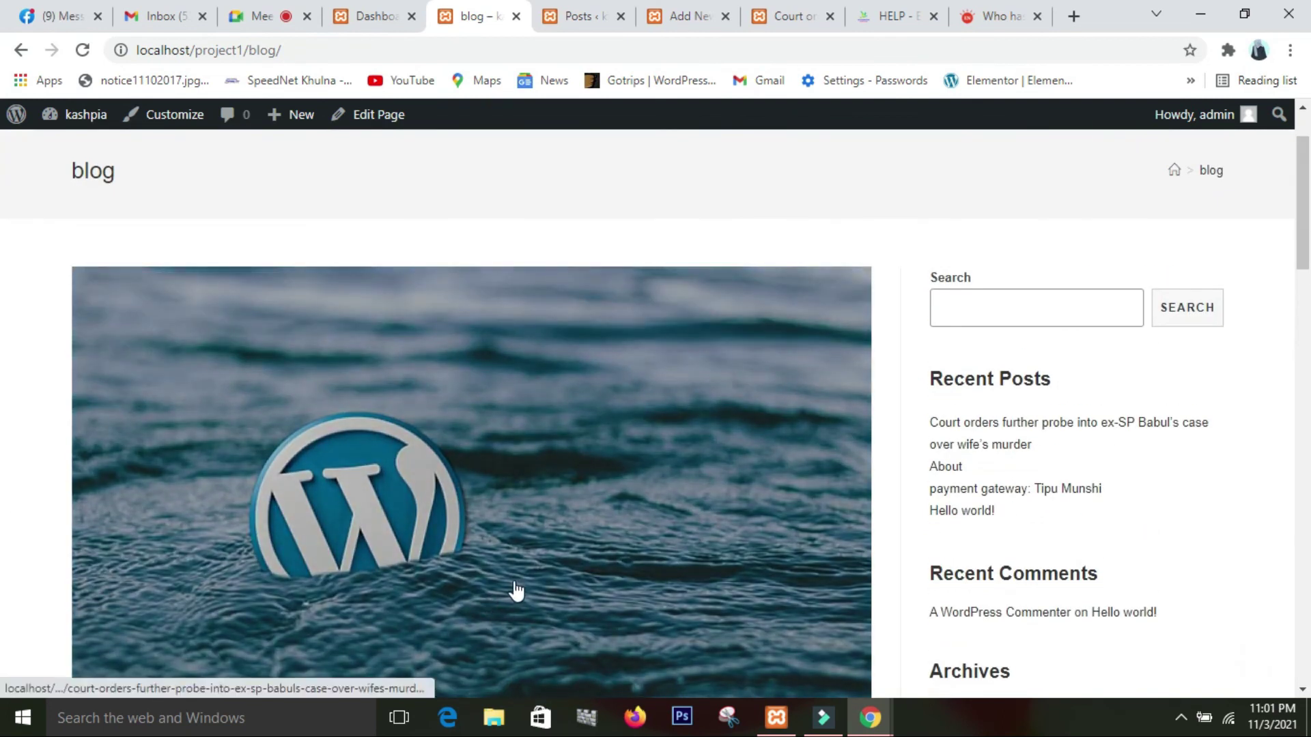
pyautogui.scroll(-13, 516, 591)
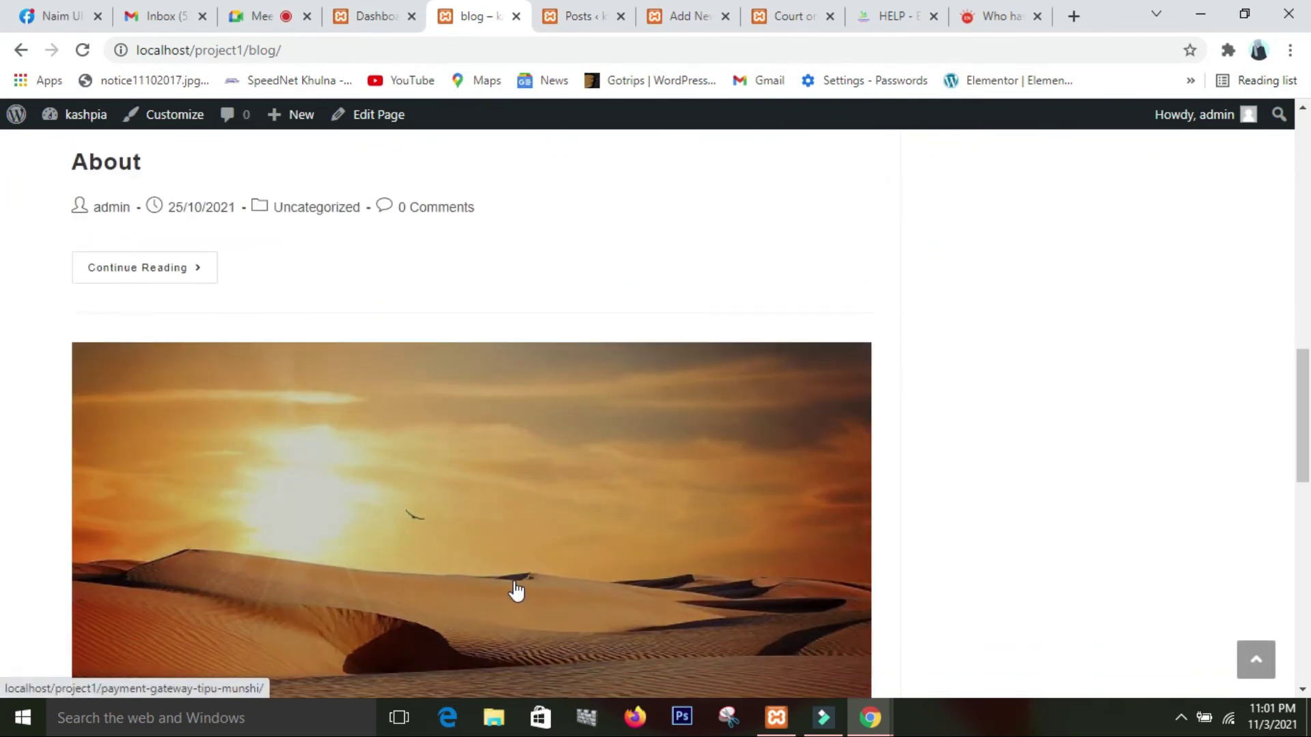
pyautogui.scroll(-11, 515, 590)
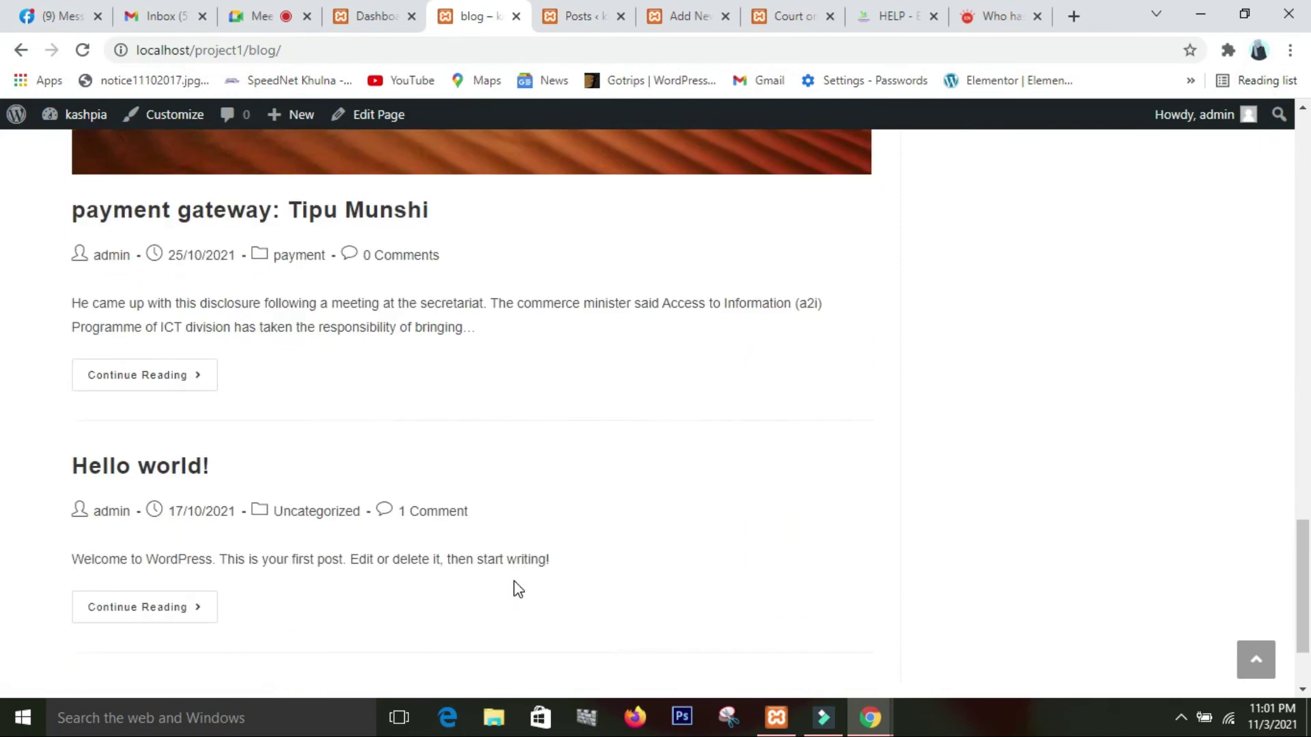
pyautogui.scroll(3, 519, 589)
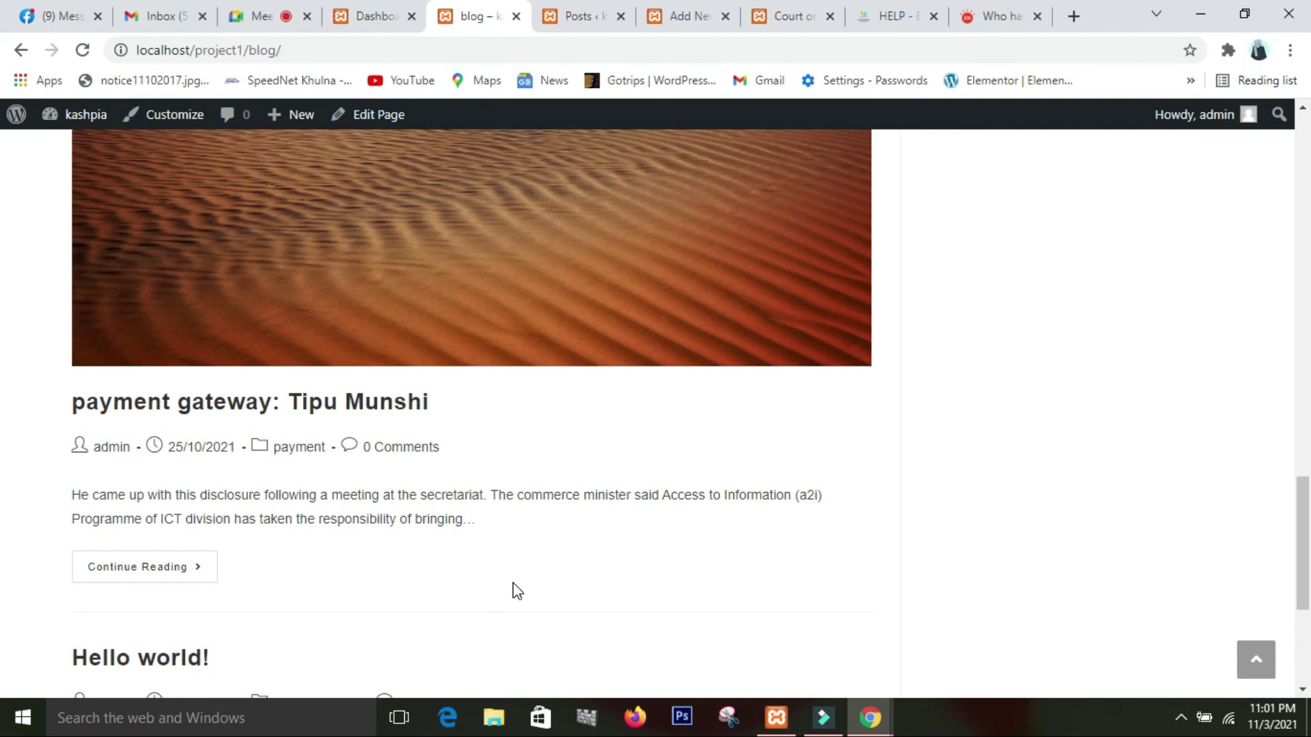
pyautogui.scroll(20, 517, 592)
pyautogui.scroll(-6, 509, 594)
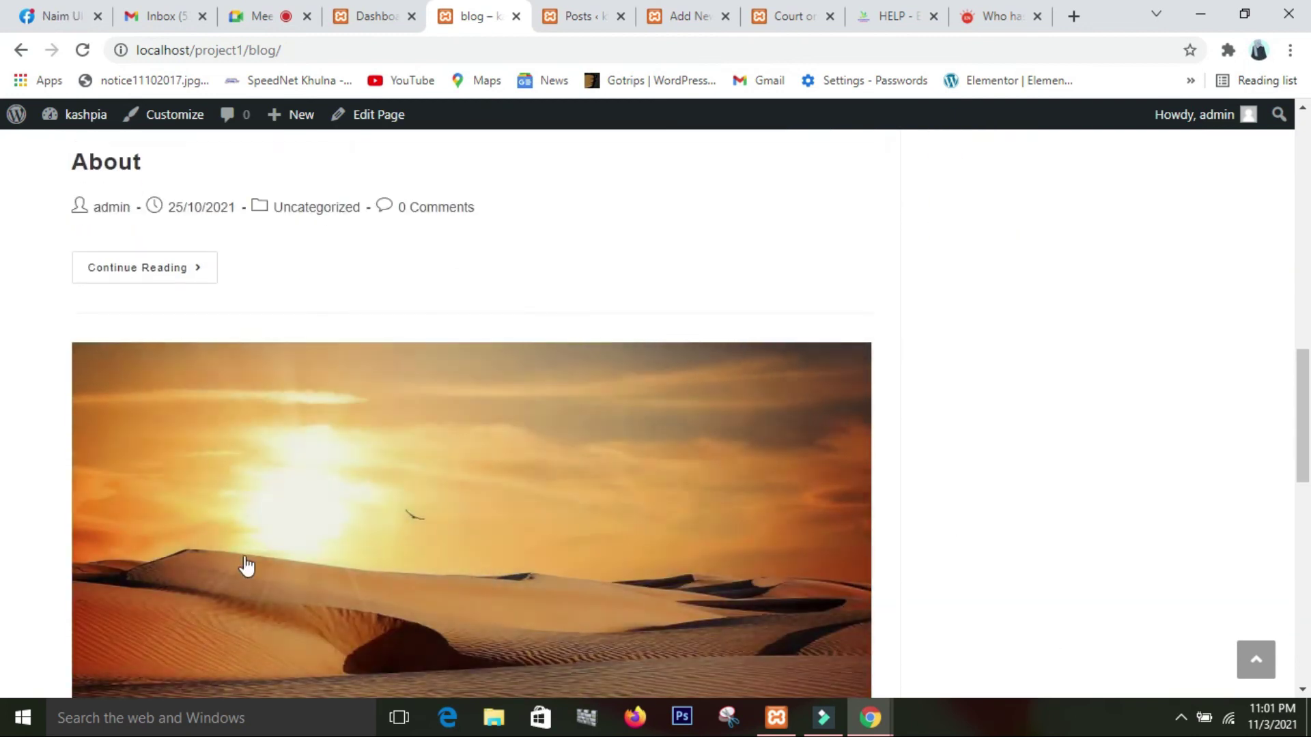
pyautogui.scroll(-9, 152, 445)
pyautogui.scroll(7, 86, 328)
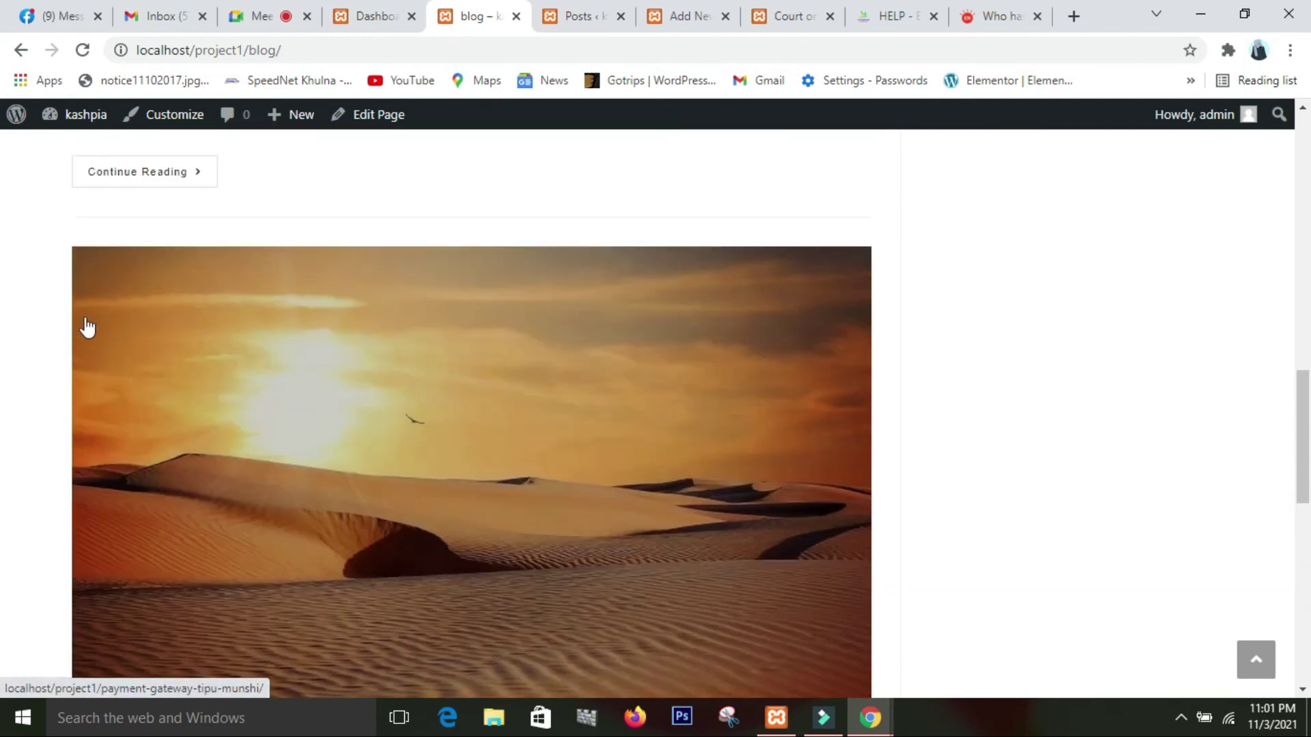
# Open the full About post from the blog list, check its content and return to the blog page.
pyautogui.scroll(4, 87, 328)
pyautogui.click(123, 467)
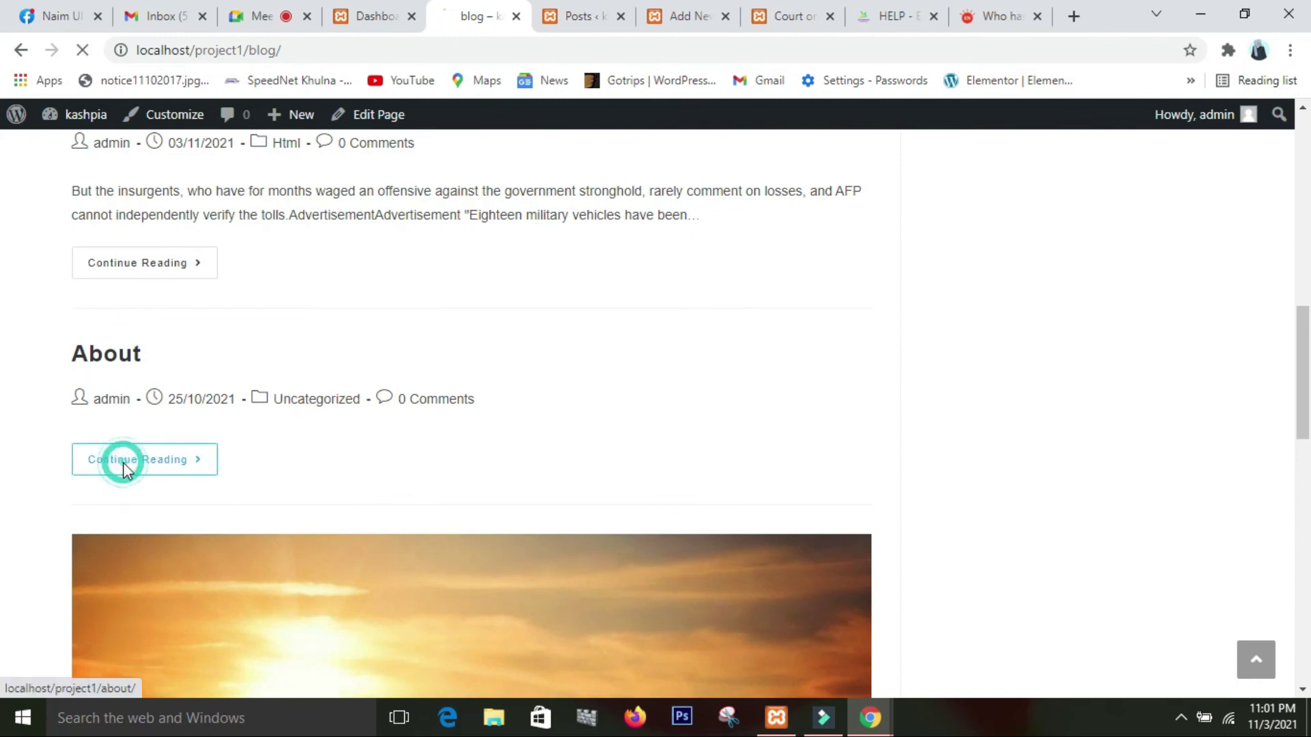
pyautogui.scroll(-1, 232, 456)
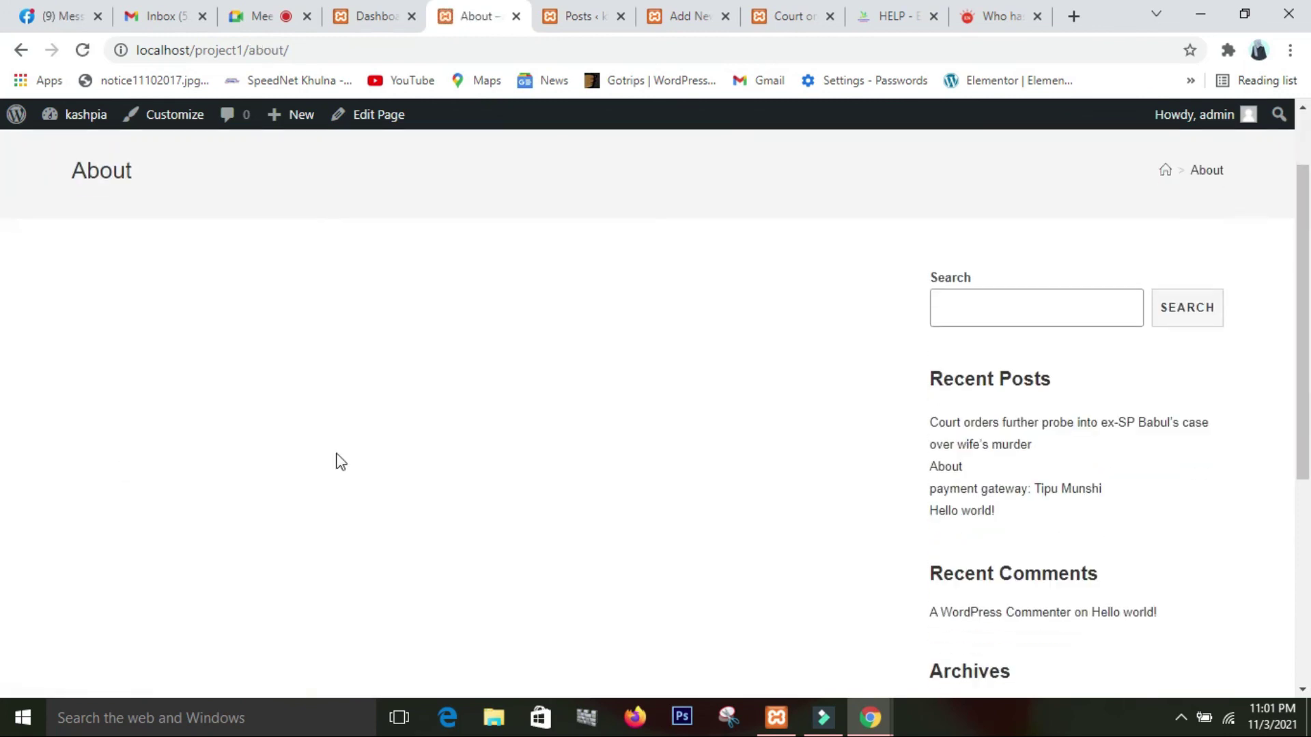
pyautogui.scroll(1, 243, 430)
pyautogui.click(21, 50)
# Open the full payment gateway post, check its text, image and tags, and return to the blog page.
pyautogui.scroll(-2, 296, 369)
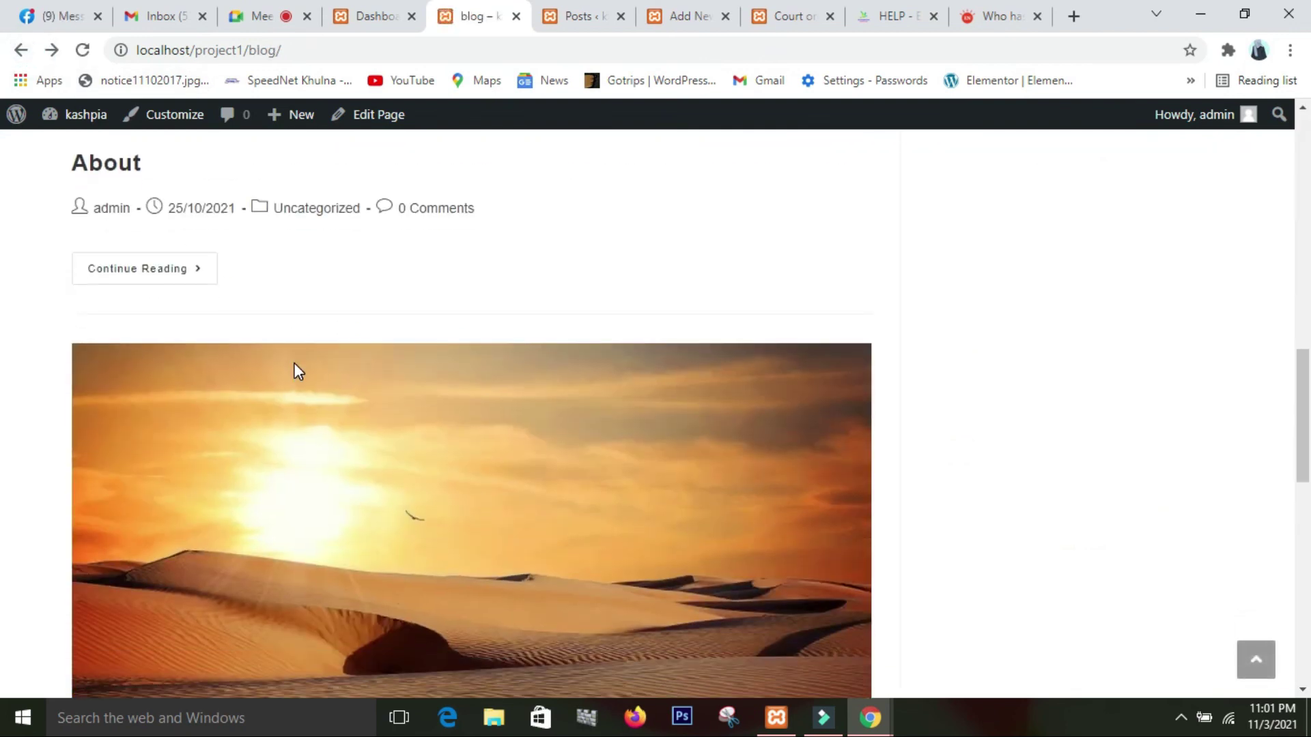
pyautogui.scroll(-6, 430, 547)
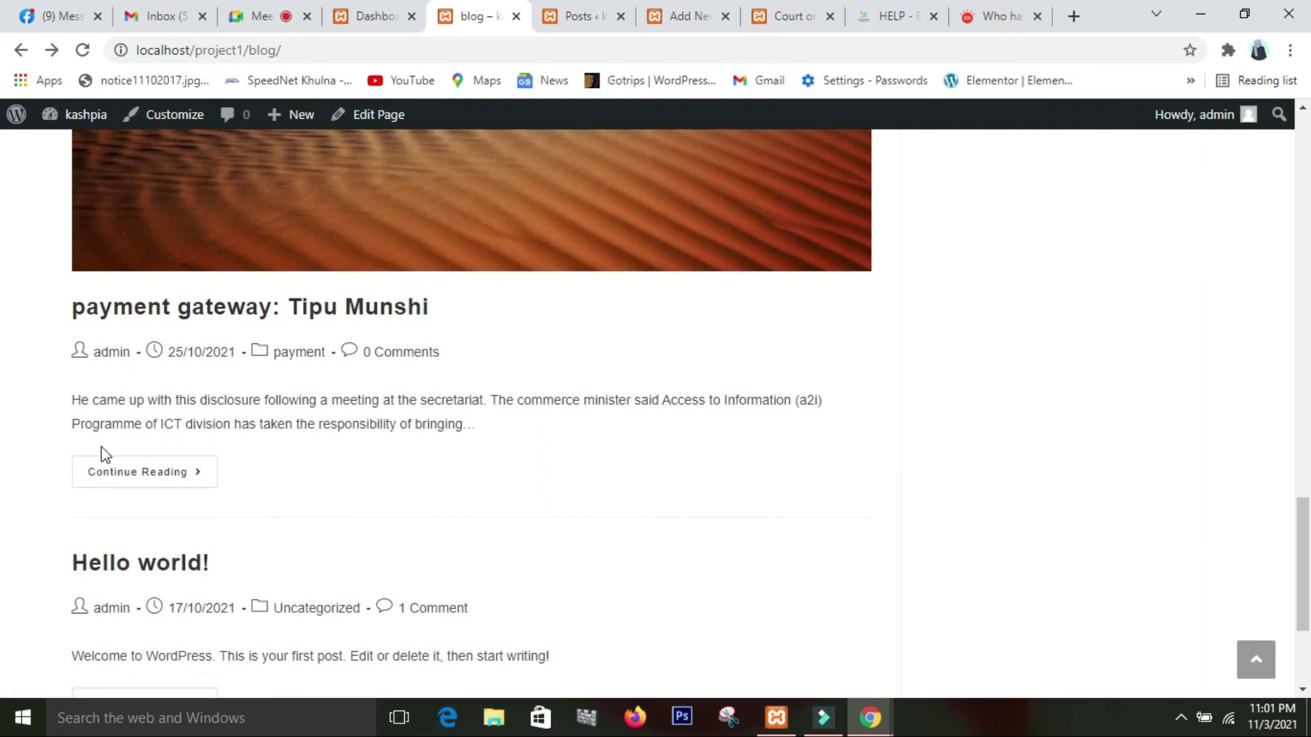
pyautogui.click(151, 469)
pyautogui.scroll(-20, 151, 470)
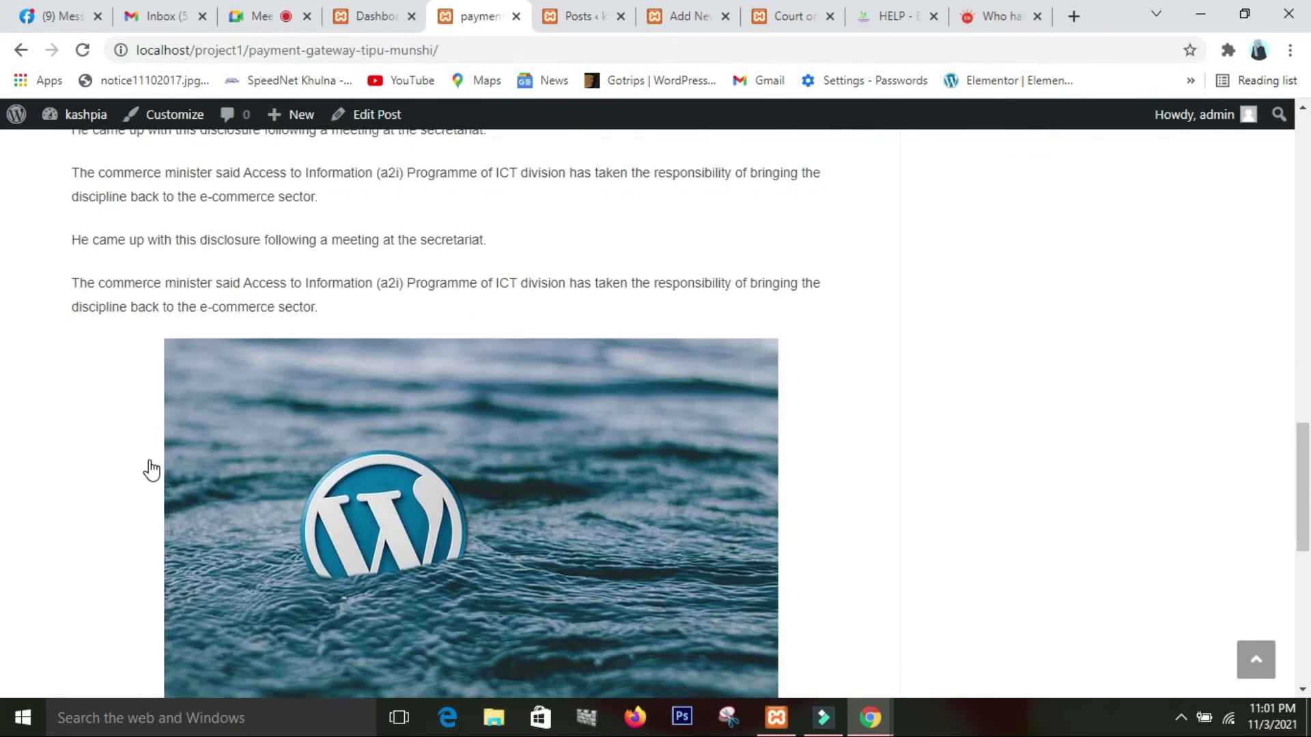
pyautogui.scroll(-9, 151, 470)
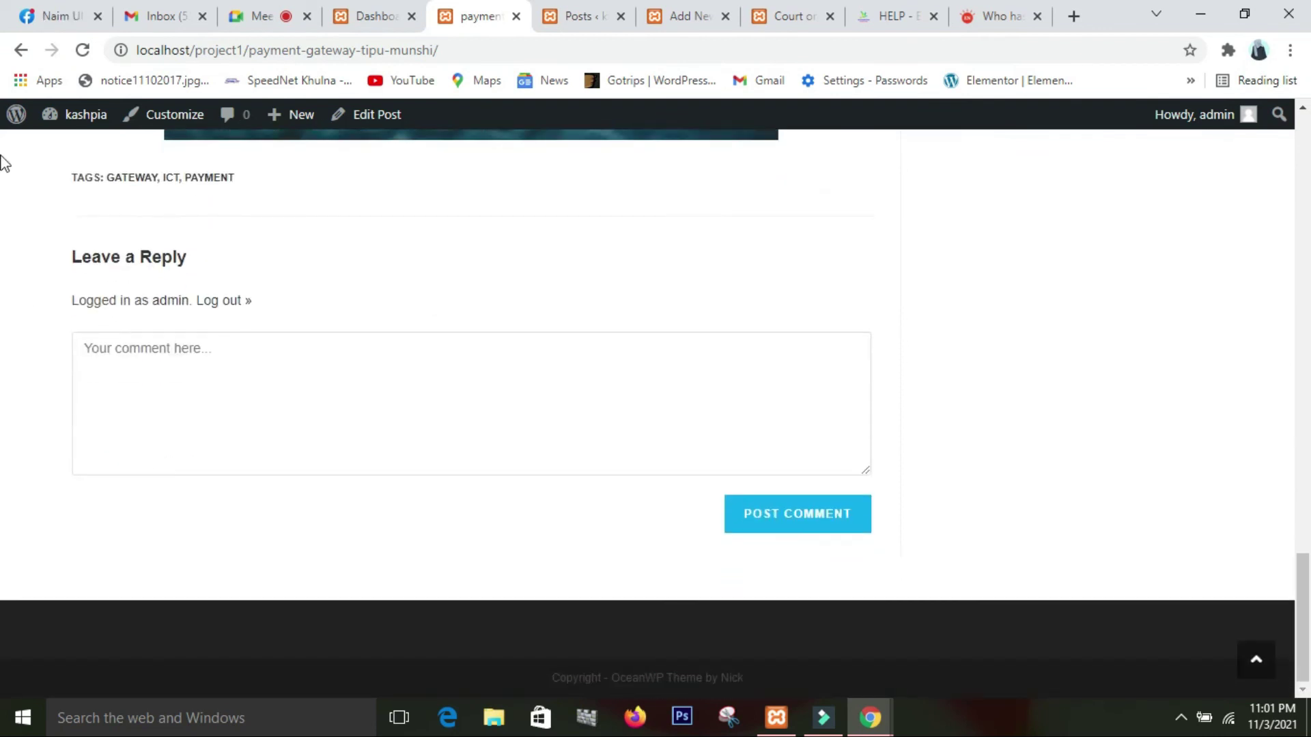
pyautogui.click(20, 51)
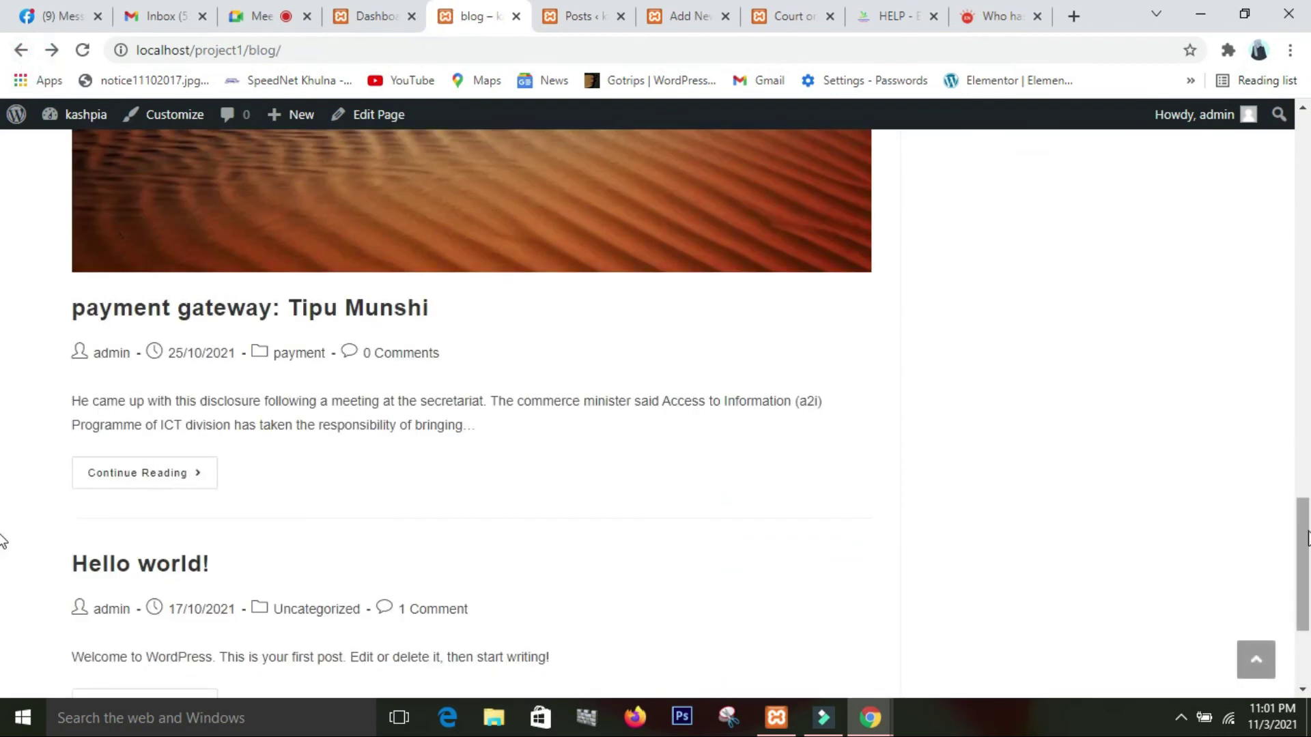
# Open the Html category archive from the blog page and check which posts are filed under it.
pyautogui.scroll(15, 5, 541)
pyautogui.scroll(2, 1304, 537)
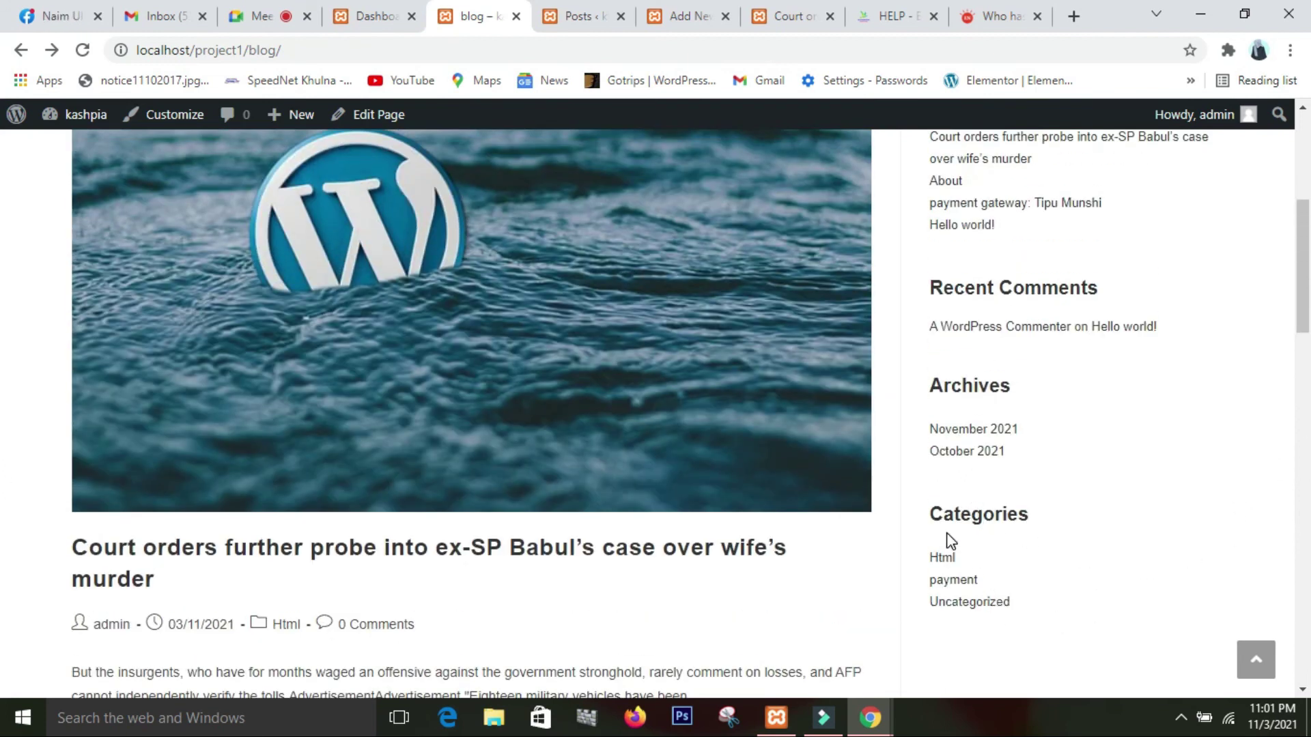
pyautogui.scroll(-2, 950, 519)
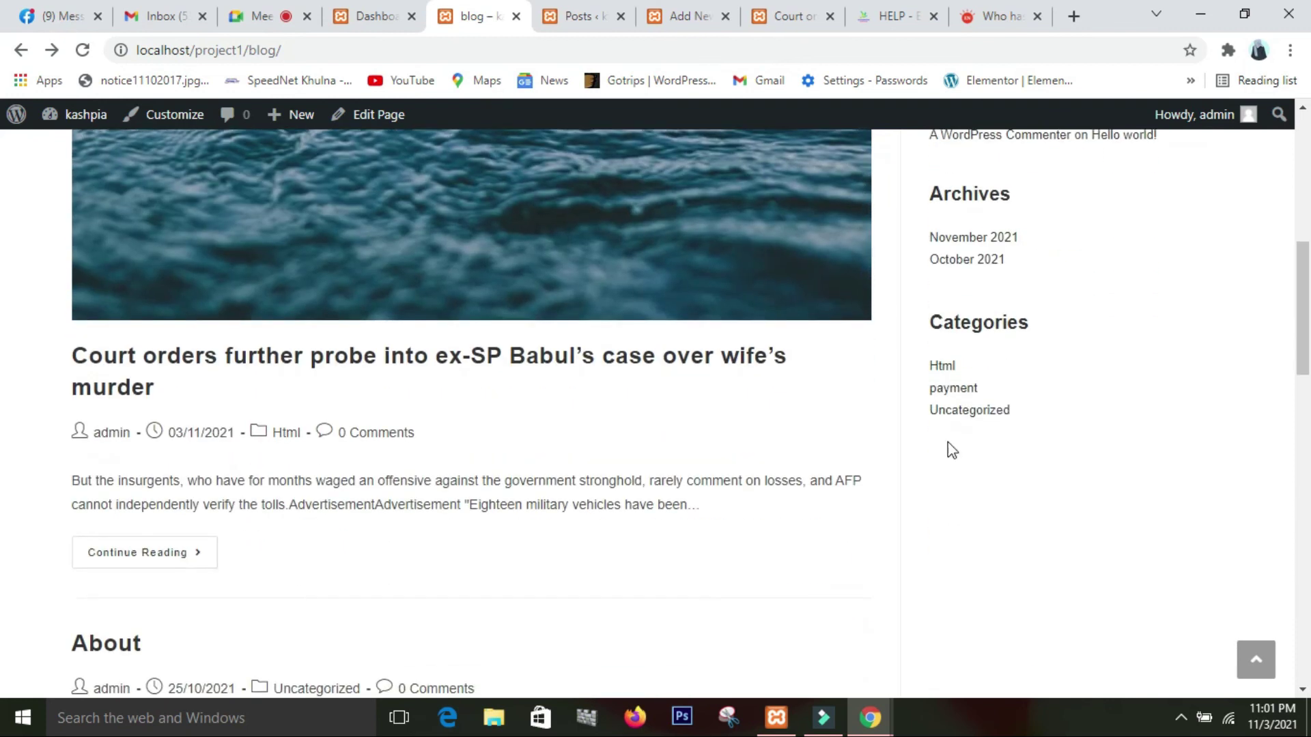
pyautogui.click(944, 371)
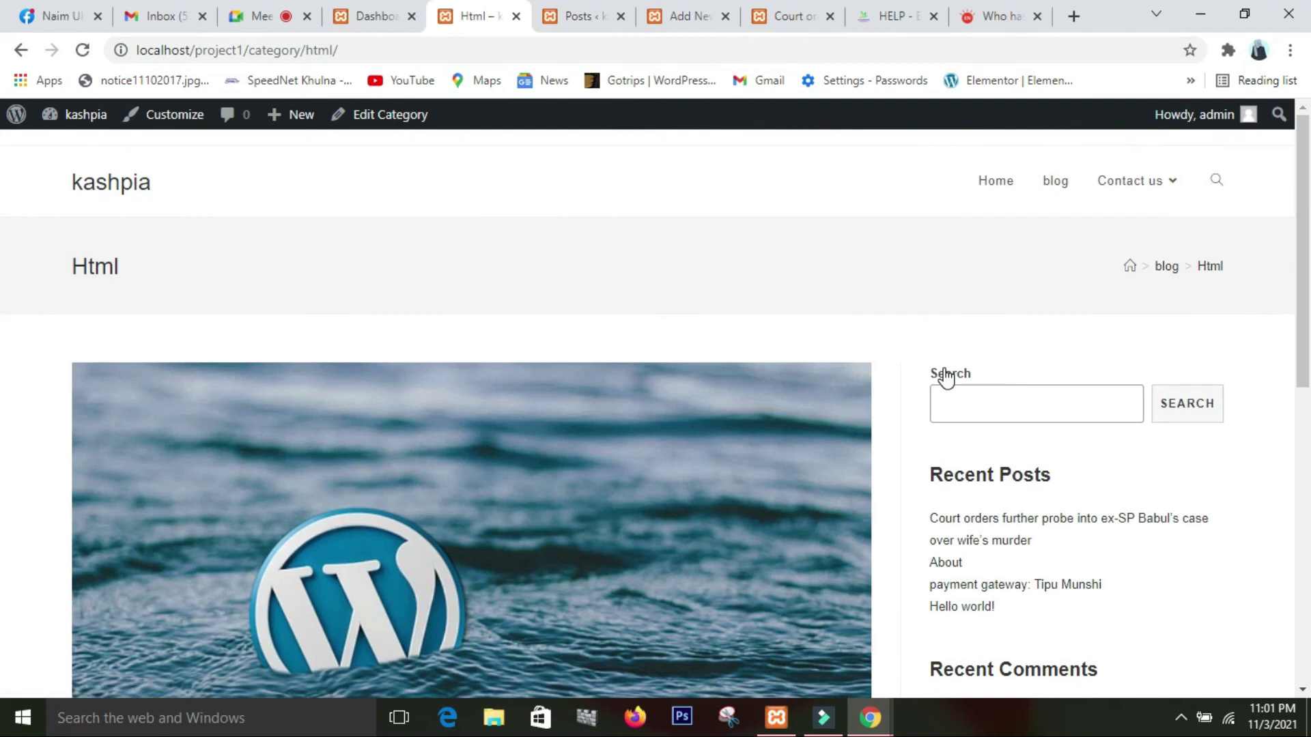
pyautogui.scroll(-10, 917, 394)
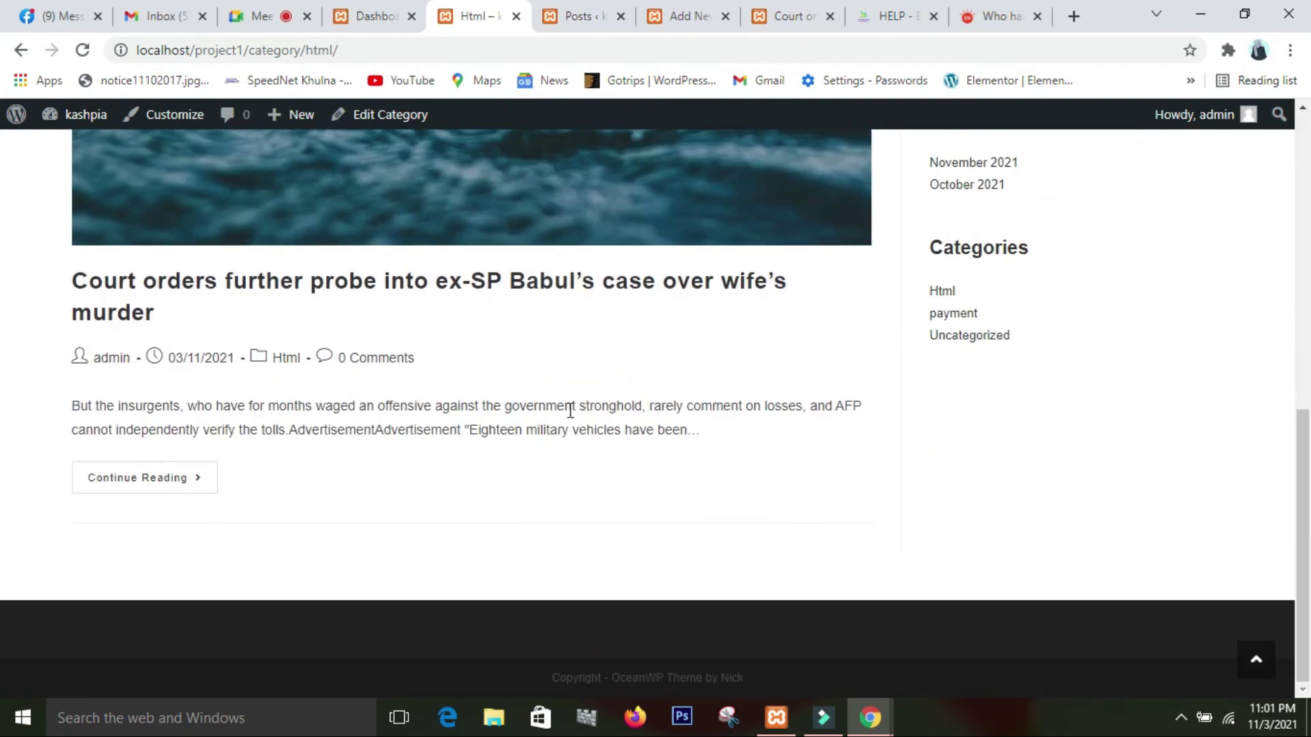
pyautogui.scroll(6, 482, 394)
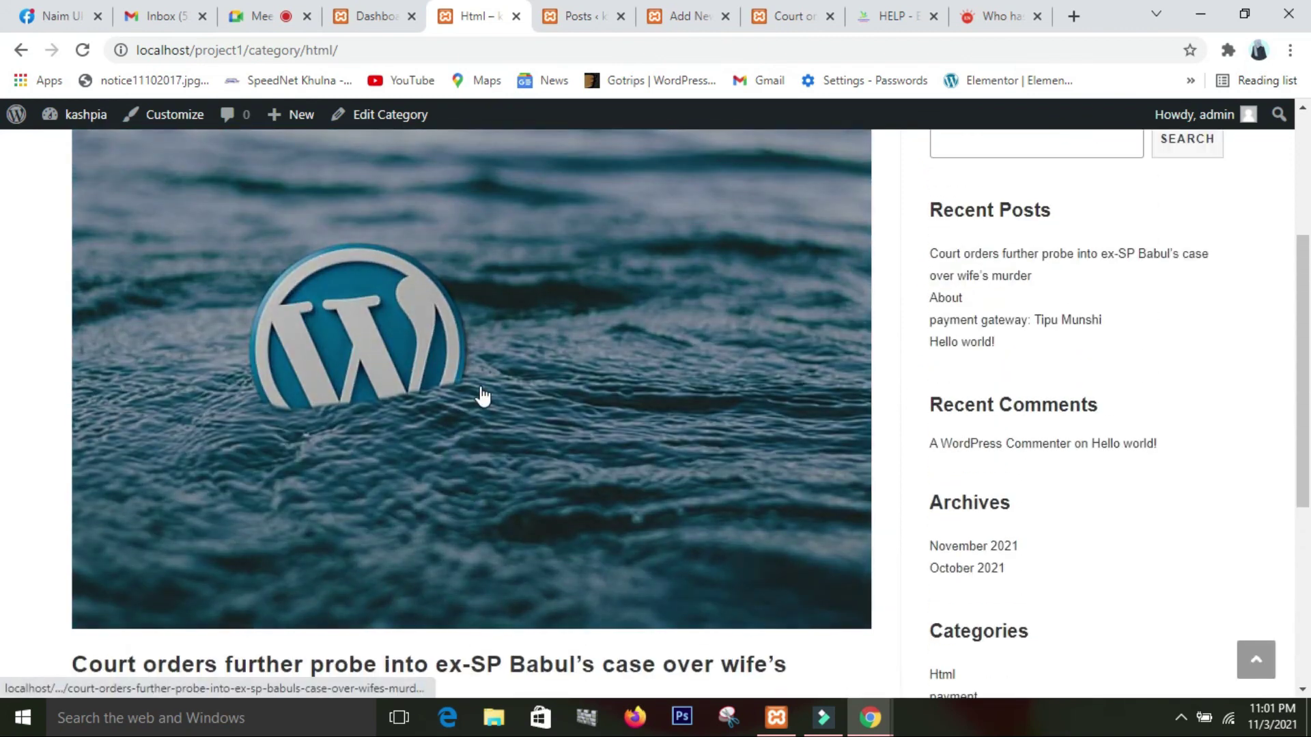